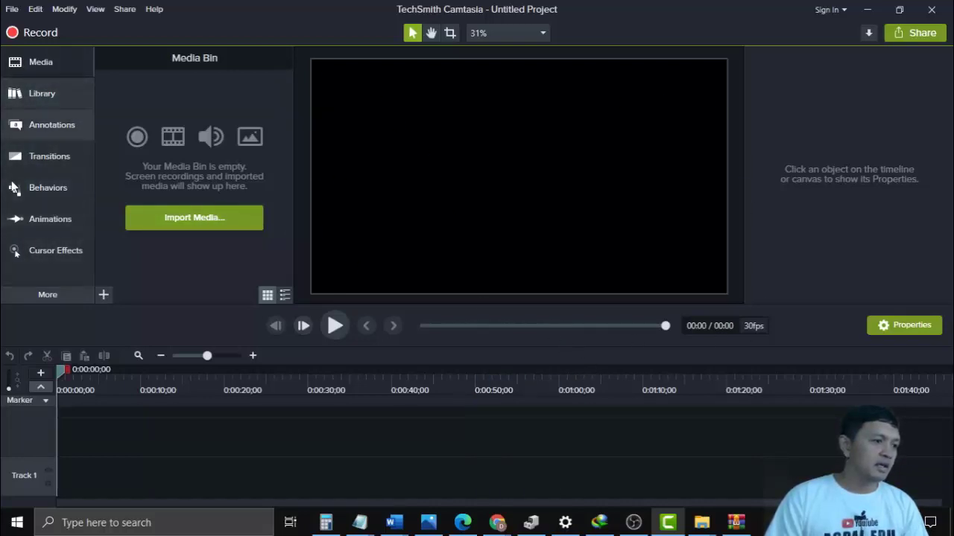
- Browse the Library, Transitions, Behaviors, Animations and Cursor Effects tabs, then show the Media Bin's add-media options
{"action": "left_click", "coordinate": [61, 68]}
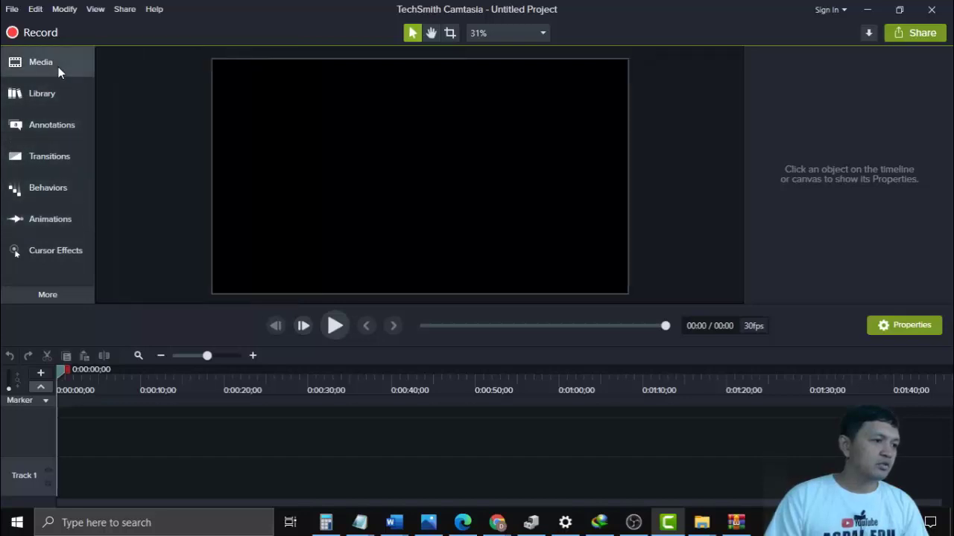
{"action": "left_click", "coordinate": [56, 91]}
{"action": "left_click", "coordinate": [52, 66]}
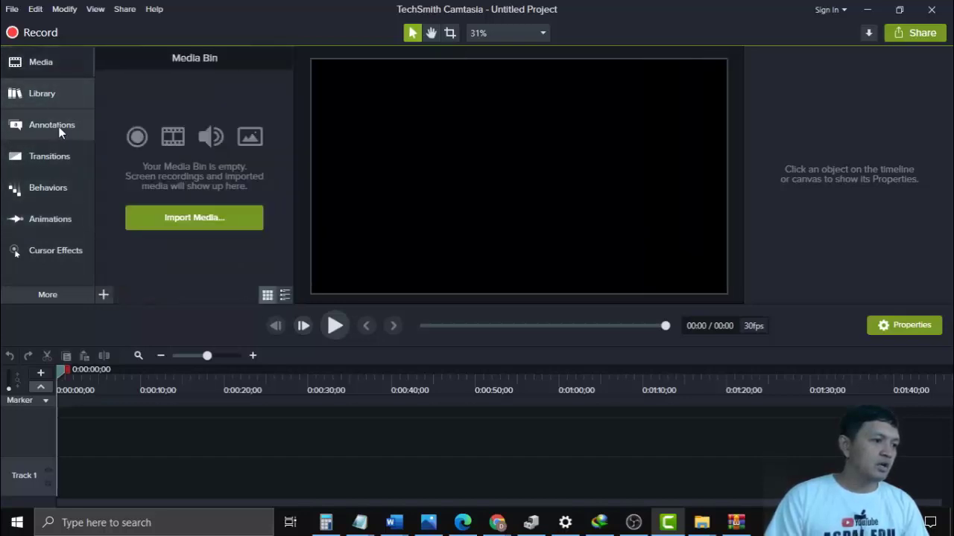
{"action": "left_click", "coordinate": [57, 160]}
{"action": "left_click", "coordinate": [51, 188]}
{"action": "left_click", "coordinate": [45, 231]}
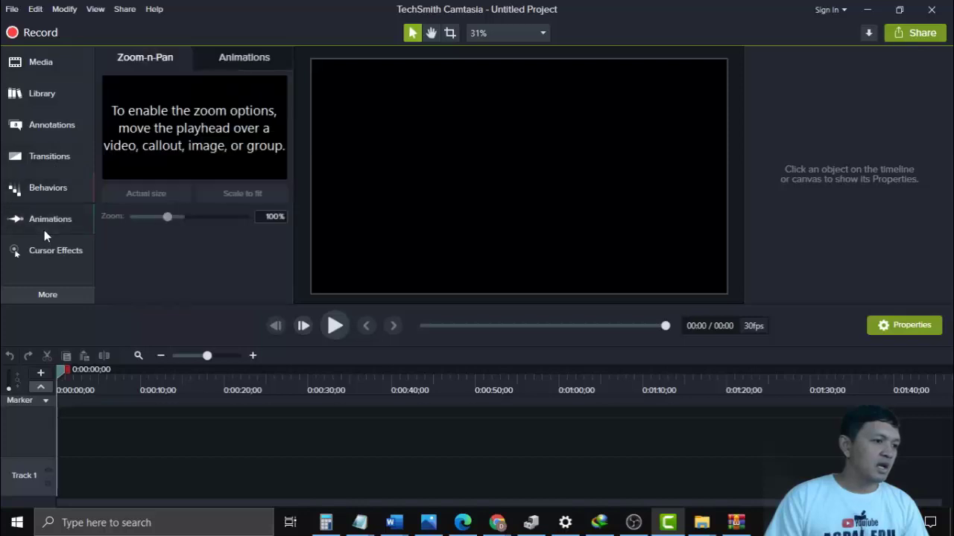
{"action": "left_click", "coordinate": [49, 255]}
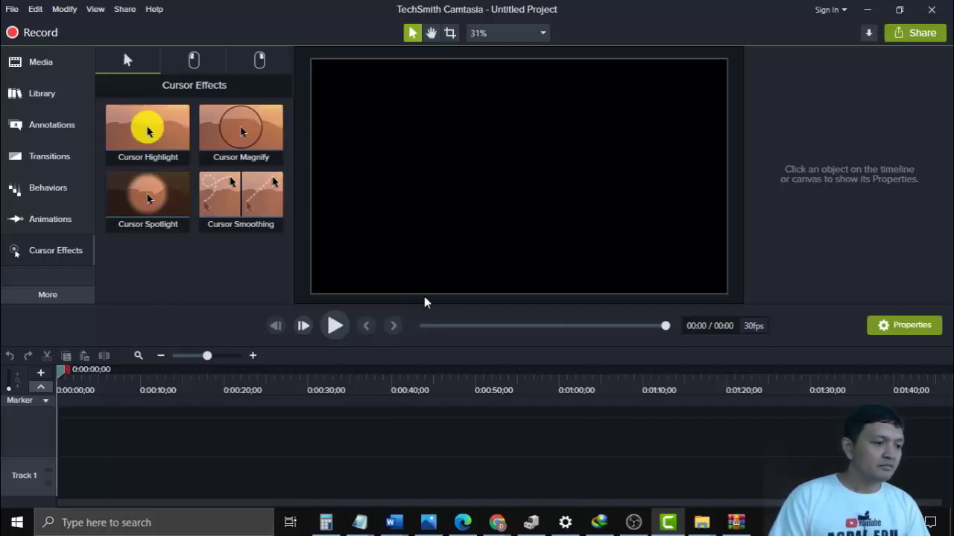
{"action": "left_click", "coordinate": [38, 64]}
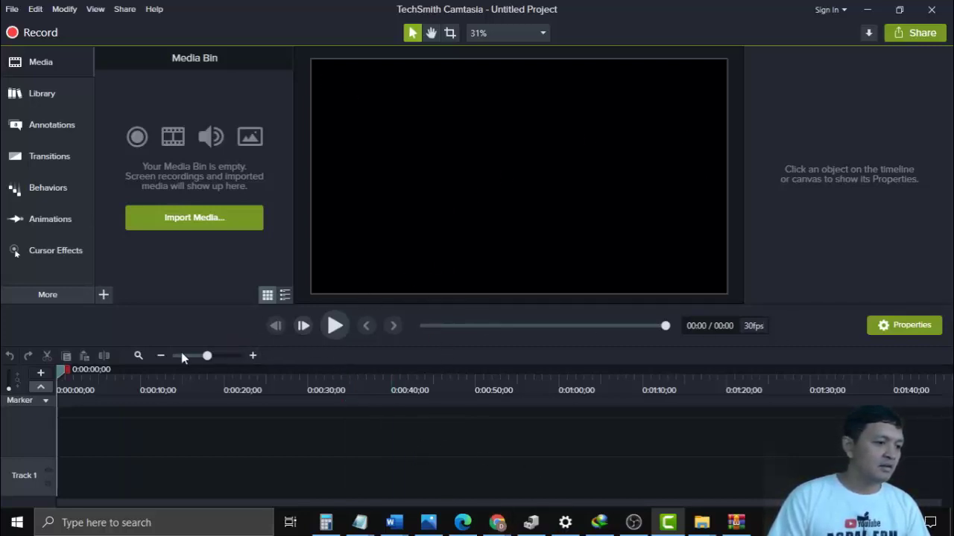
{"action": "left_click", "coordinate": [105, 295]}
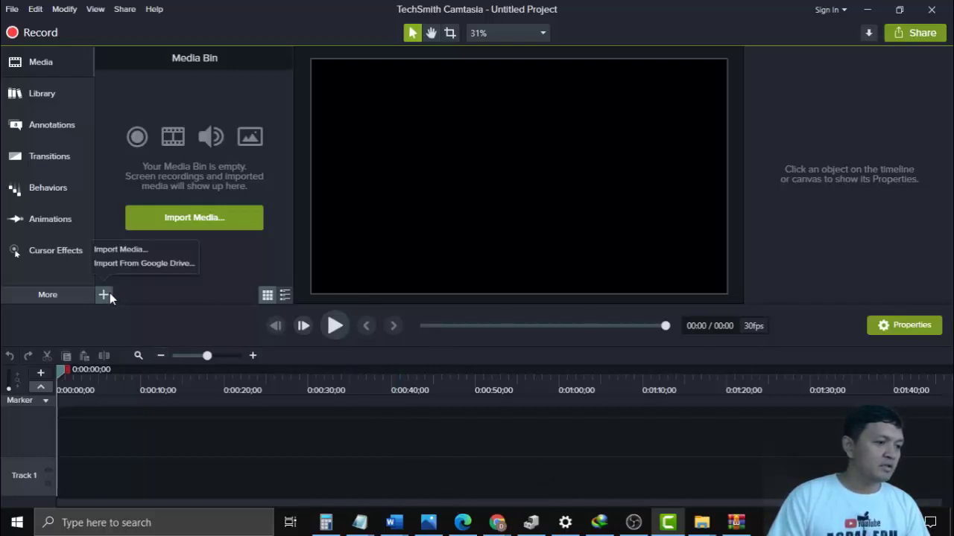
{"action": "left_click", "coordinate": [117, 250]}
{"action": "left_click_drag", "start_coordinate": [333, 254], "coordinate": [333, 280]}
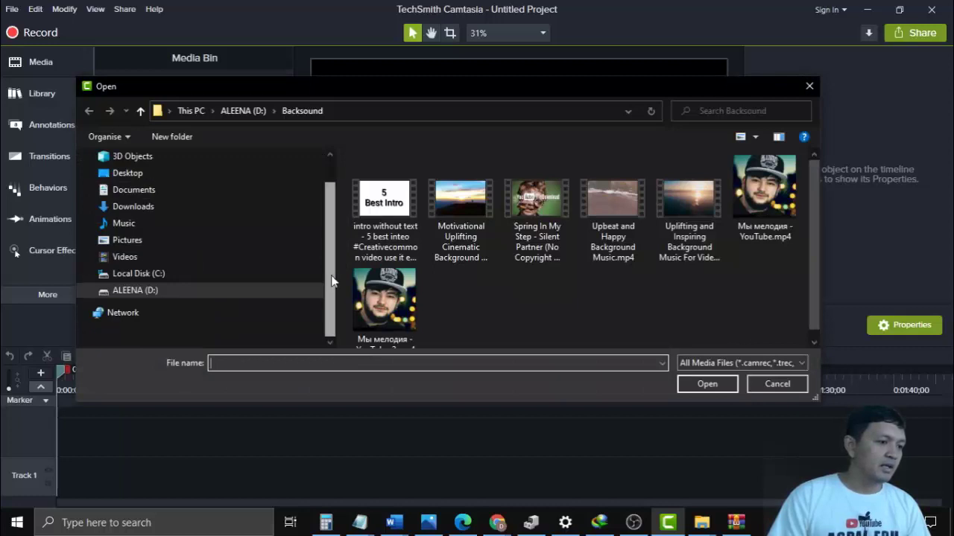
{"action": "left_click", "coordinate": [158, 294]}
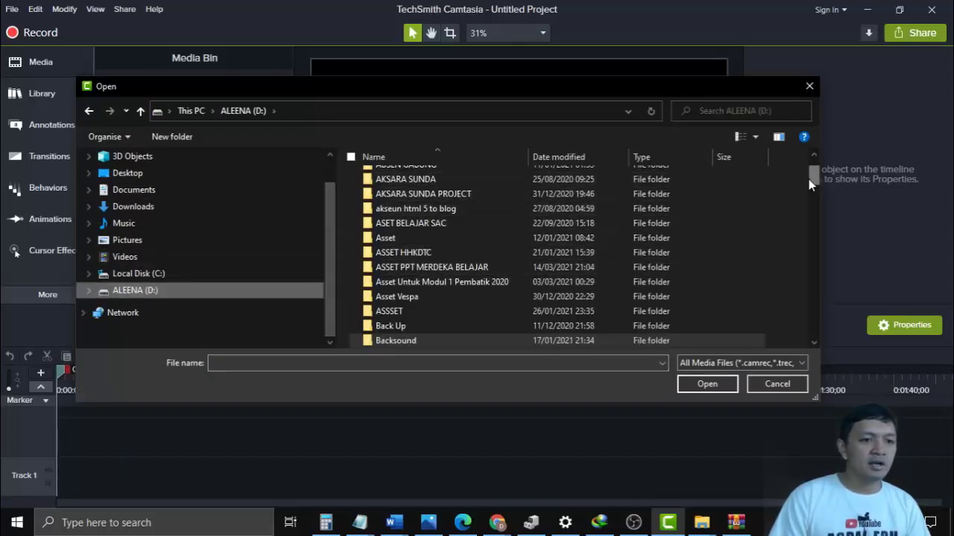
{"action": "left_click_drag", "start_coordinate": [809, 178], "coordinate": [814, 198]}
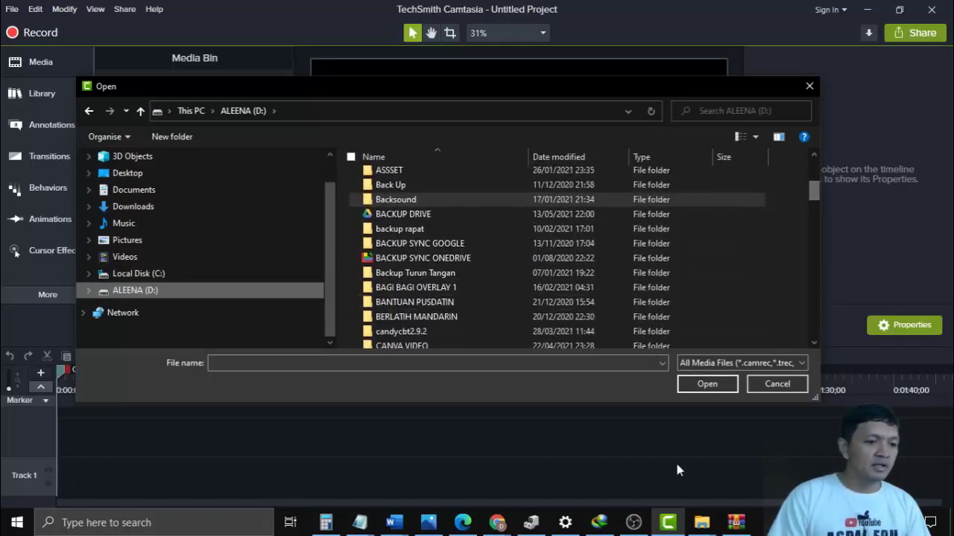
{"action": "left_click", "coordinate": [701, 523]}
{"action": "left_click", "coordinate": [735, 479]}
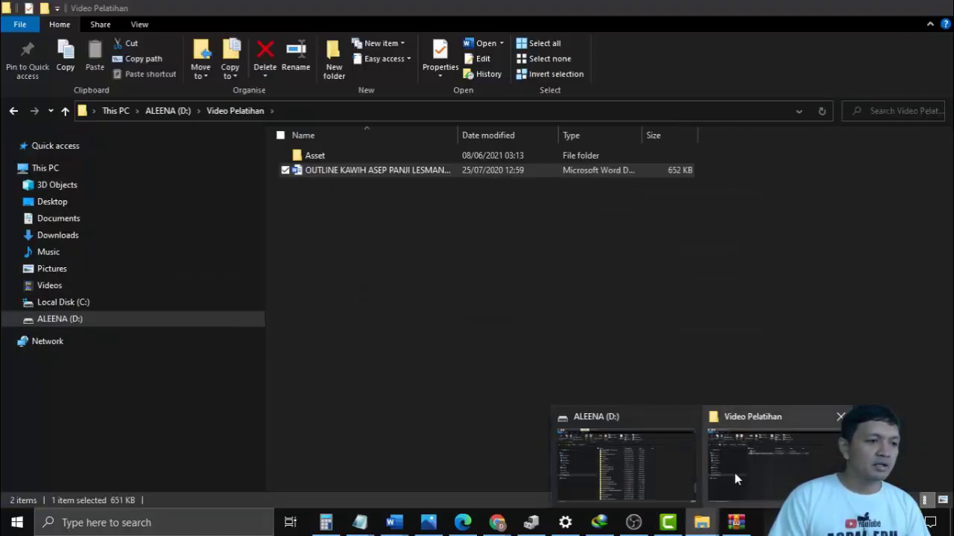
{"action": "left_click", "coordinate": [668, 523]}
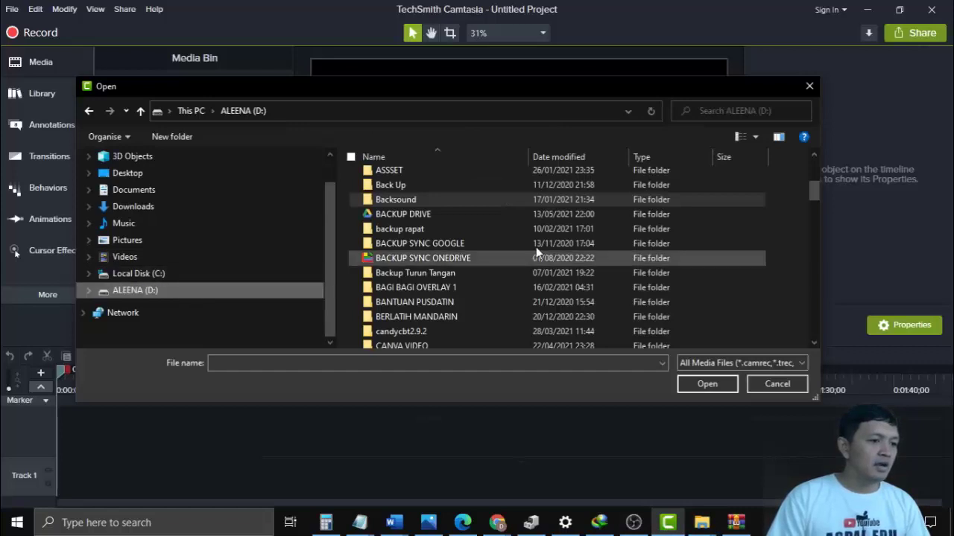
{"action": "left_click_drag", "start_coordinate": [813, 191], "coordinate": [812, 302]}
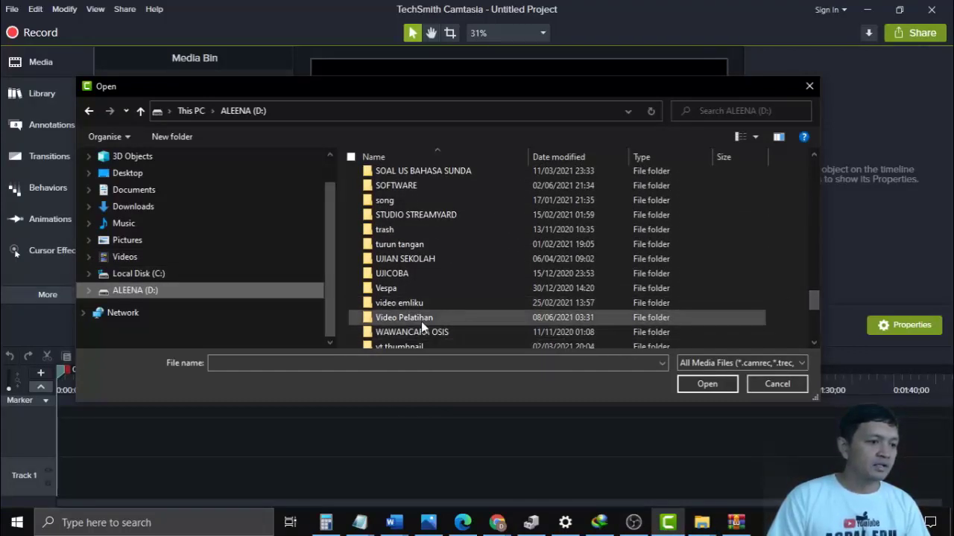
{"action": "double_click", "coordinate": [421, 319]}
{"action": "double_click", "coordinate": [389, 180]}
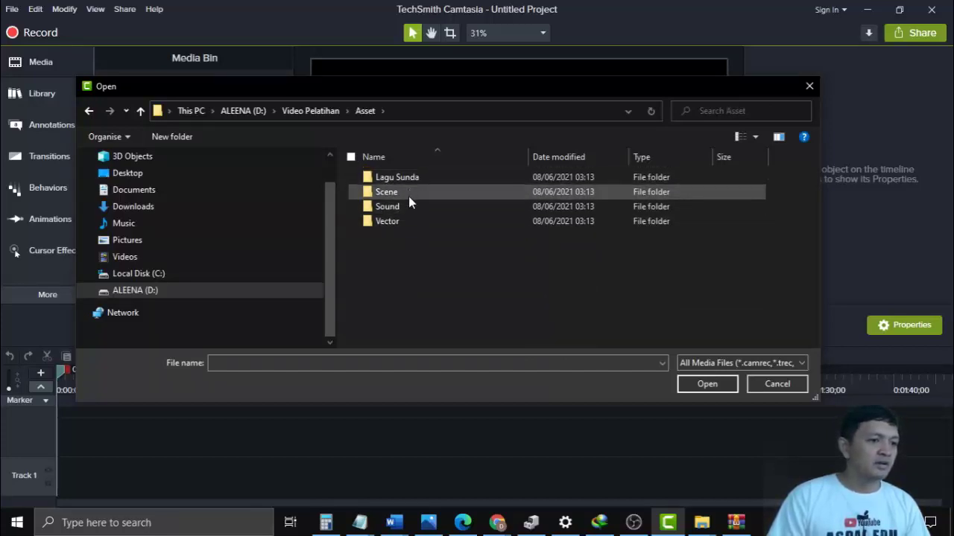
{"action": "double_click", "coordinate": [407, 222]}
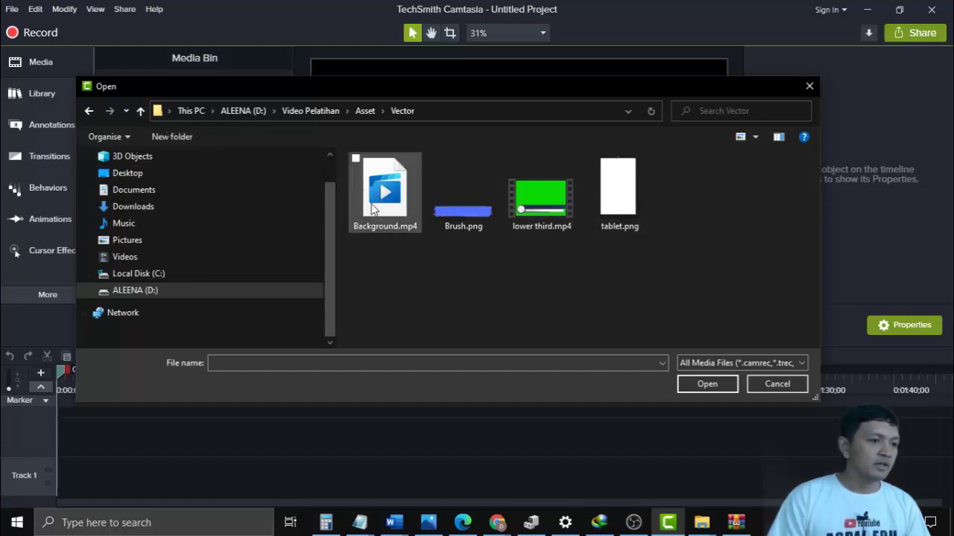
{"action": "left_click", "coordinate": [140, 110]}
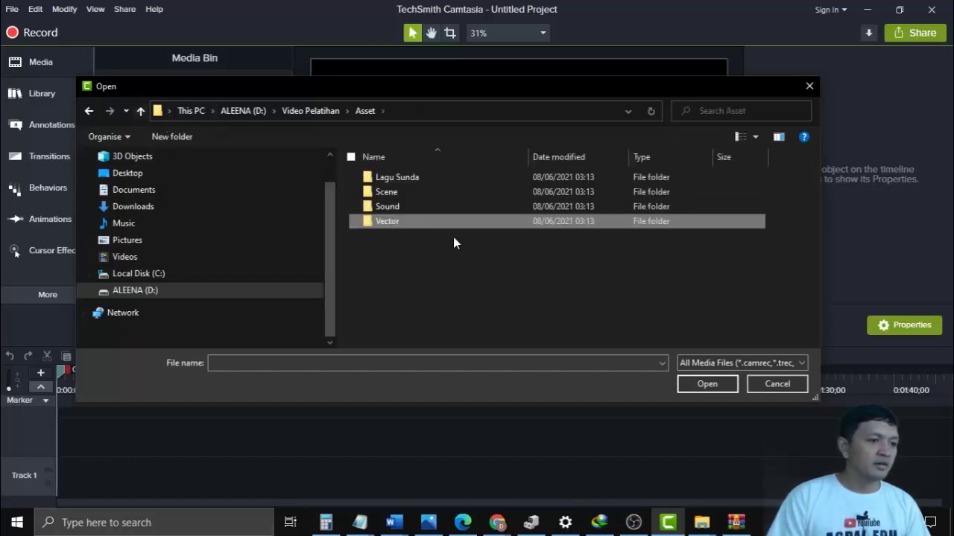
{"action": "double_click", "coordinate": [392, 192]}
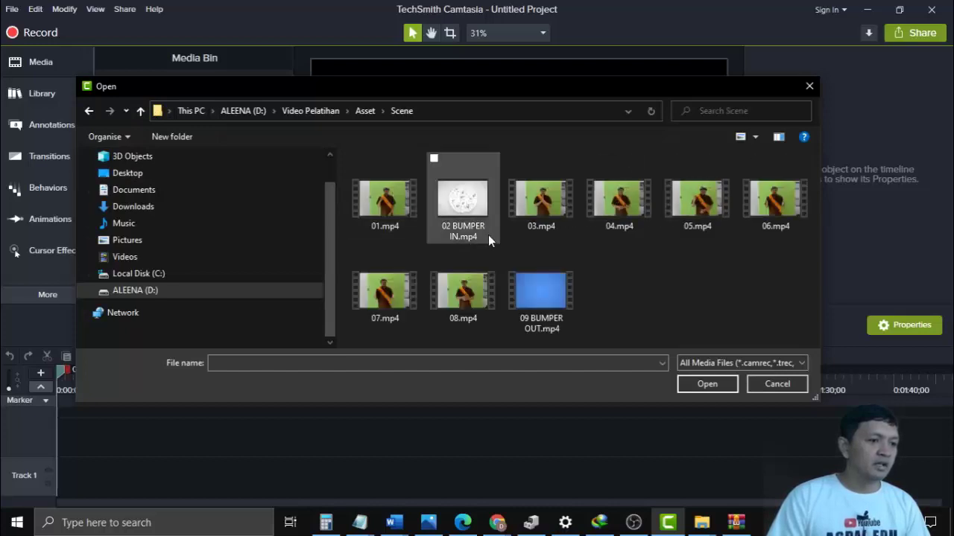
{"action": "left_click", "coordinate": [140, 114]}
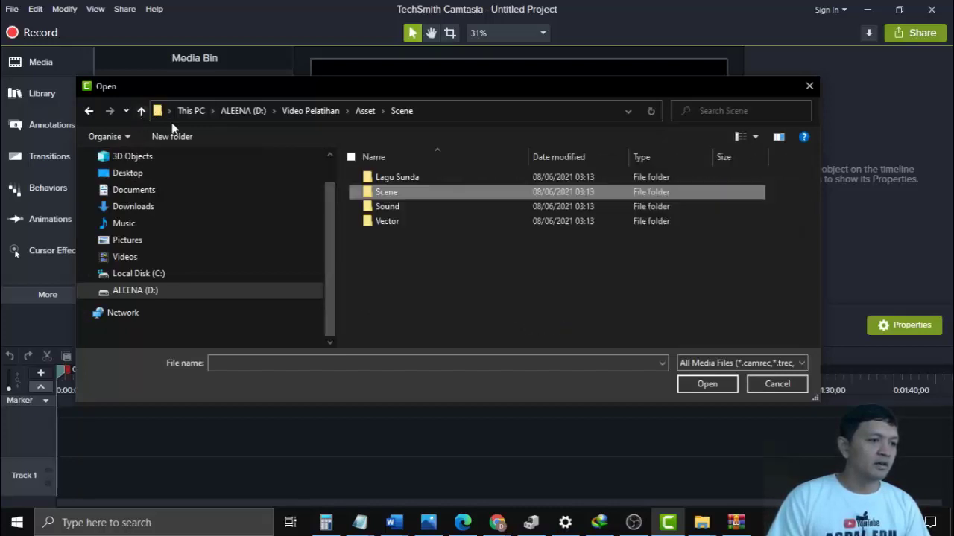
{"action": "double_click", "coordinate": [376, 207]}
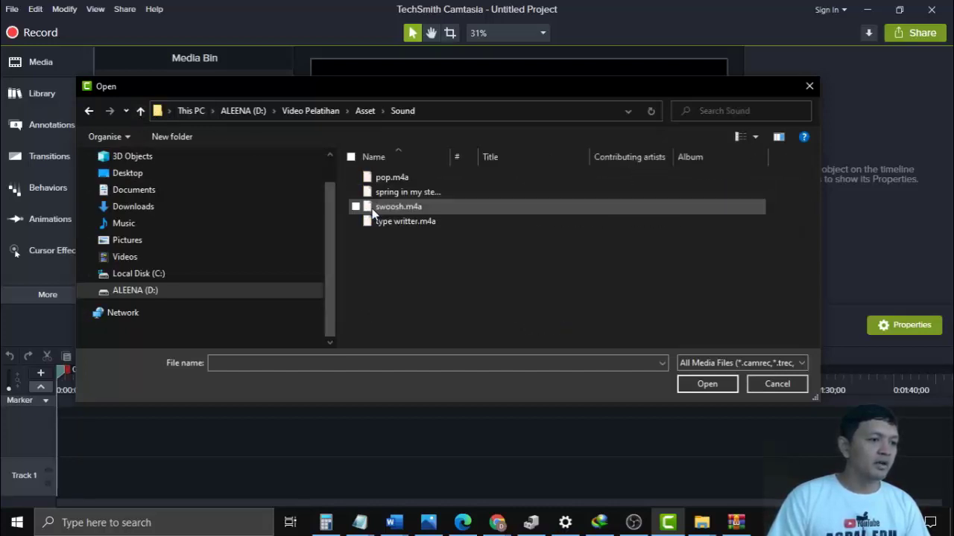
{"action": "left_click", "coordinate": [140, 110]}
{"action": "double_click", "coordinate": [403, 177]}
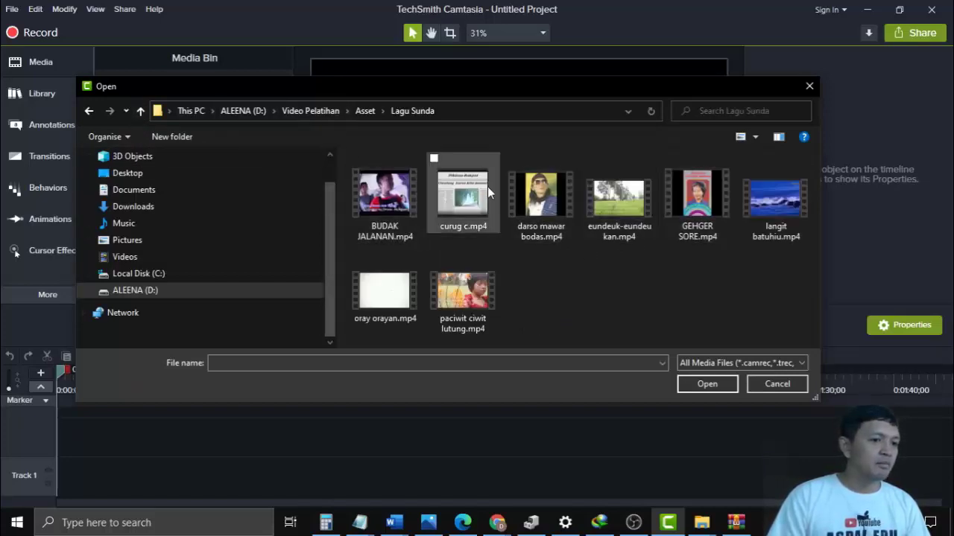
{"action": "left_click", "coordinate": [142, 113]}
{"action": "left_click", "coordinate": [796, 385]}
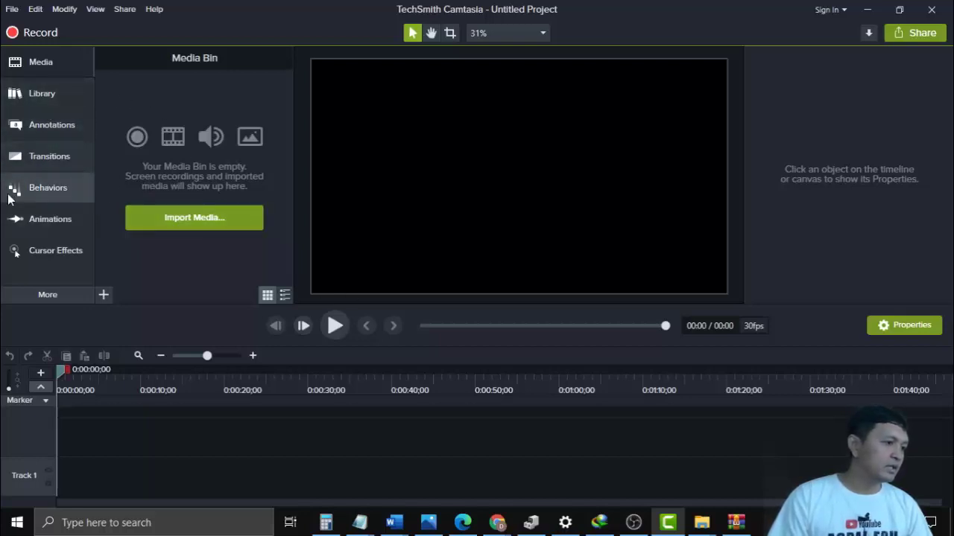
- Place the white Text Rectangle callout from Annotations > Callouts onto Track 1
{"action": "left_click", "coordinate": [54, 94]}
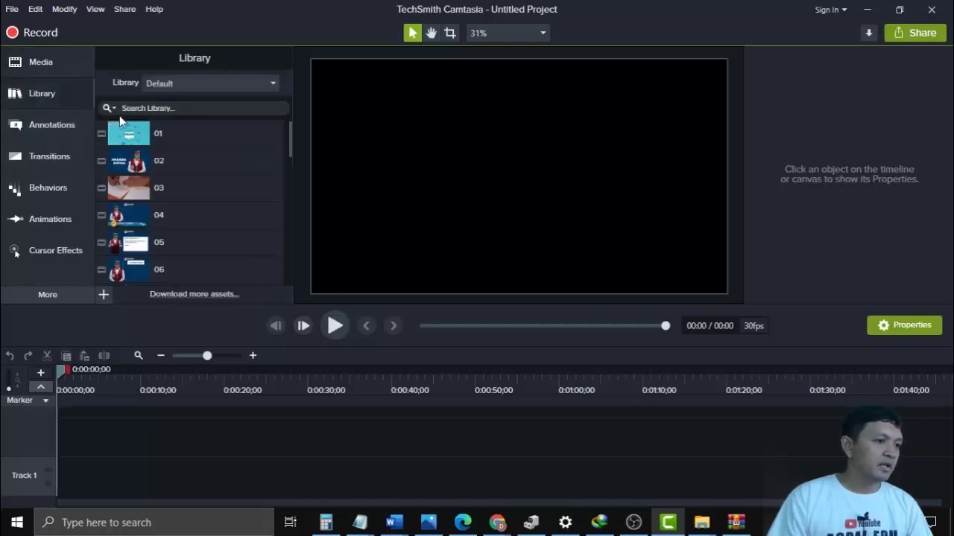
{"action": "scroll", "coordinate": [156, 216], "scroll_direction": "down", "scroll_amount": 2}
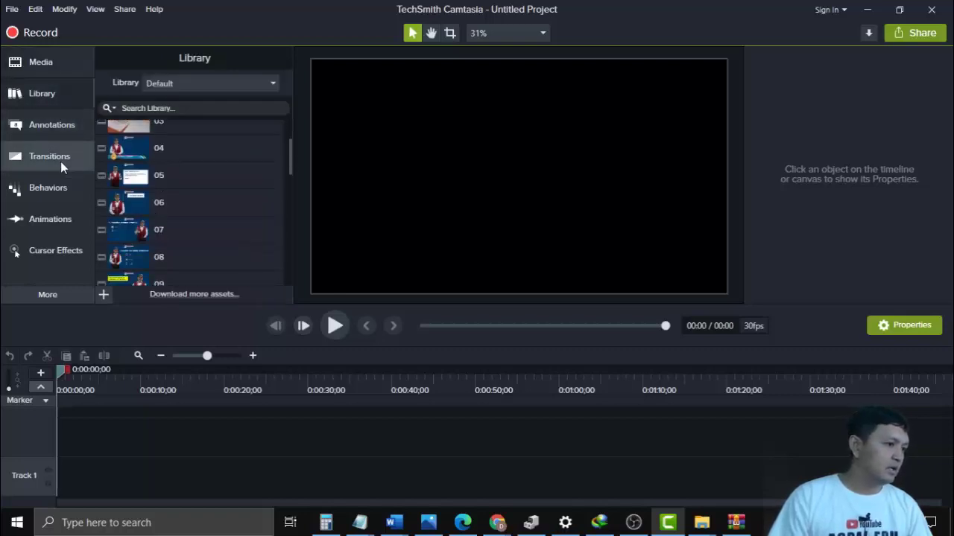
{"action": "left_click", "coordinate": [56, 125]}
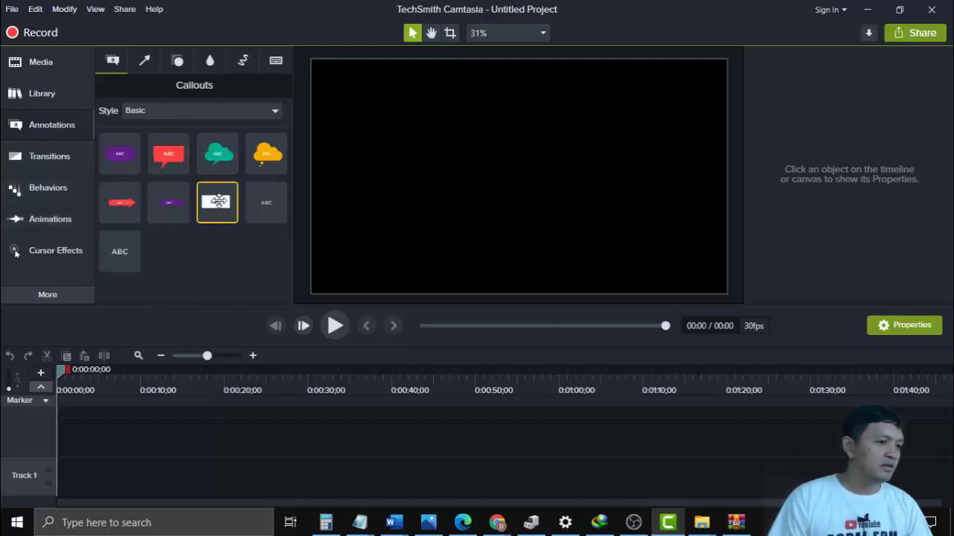
{"action": "left_click_drag", "start_coordinate": [217, 201], "coordinate": [59, 488]}
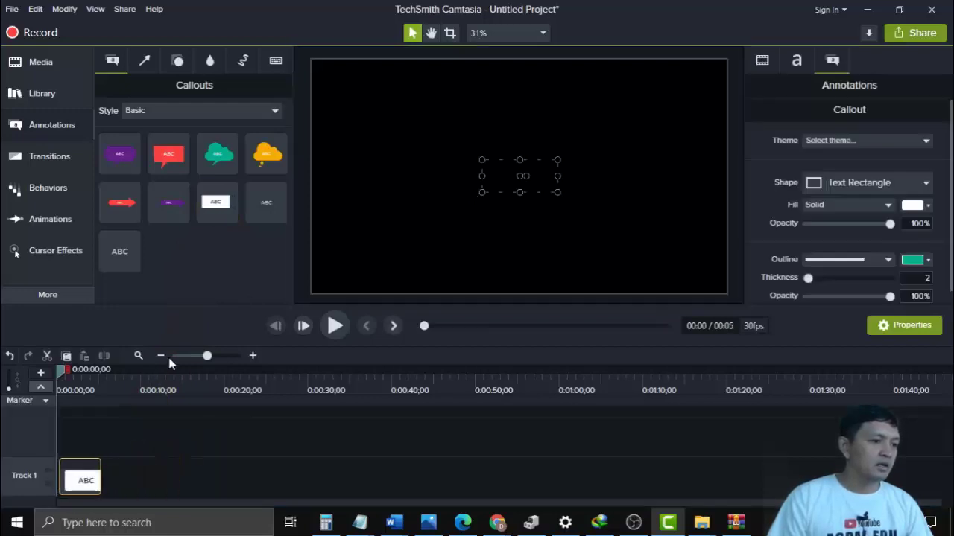
- Add Marker 1 on the callout clip and reselect the callout on the canvas
{"action": "left_click_drag", "start_coordinate": [72, 368], "coordinate": [88, 371]}
{"action": "key", "text": "shift+m"}
{"action": "left_click", "coordinate": [78, 483]}
{"action": "left_click", "coordinate": [551, 245]}
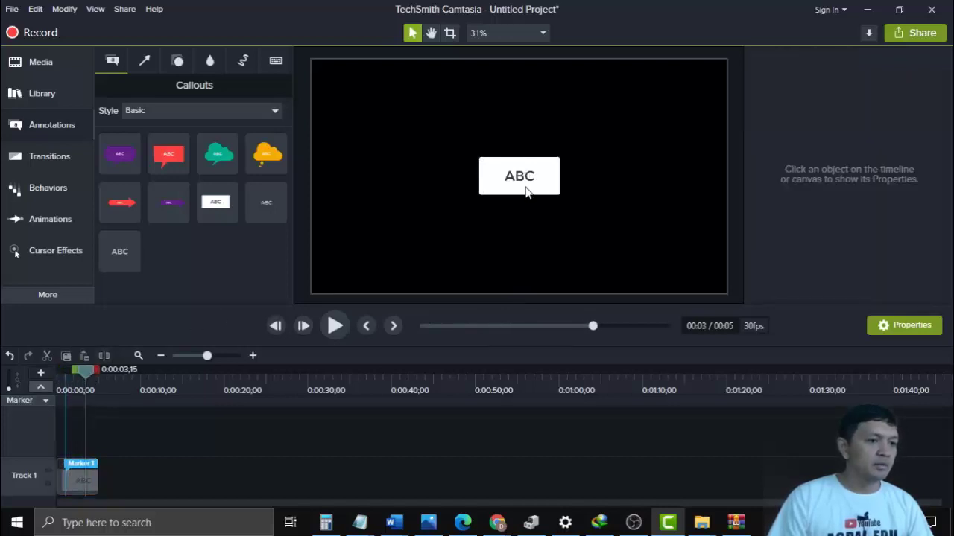
{"action": "left_click", "coordinate": [526, 187]}
- Stretch the white callout to cover the whole canvas and delete its ABC text
{"action": "left_click_drag", "start_coordinate": [485, 189], "coordinate": [297, 302]}
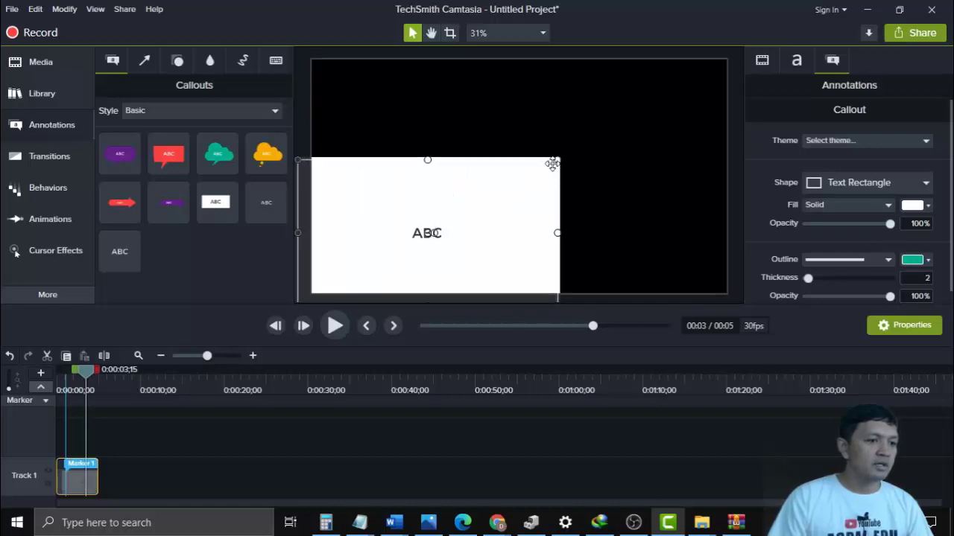
{"action": "left_click_drag", "start_coordinate": [558, 161], "coordinate": [750, 41]}
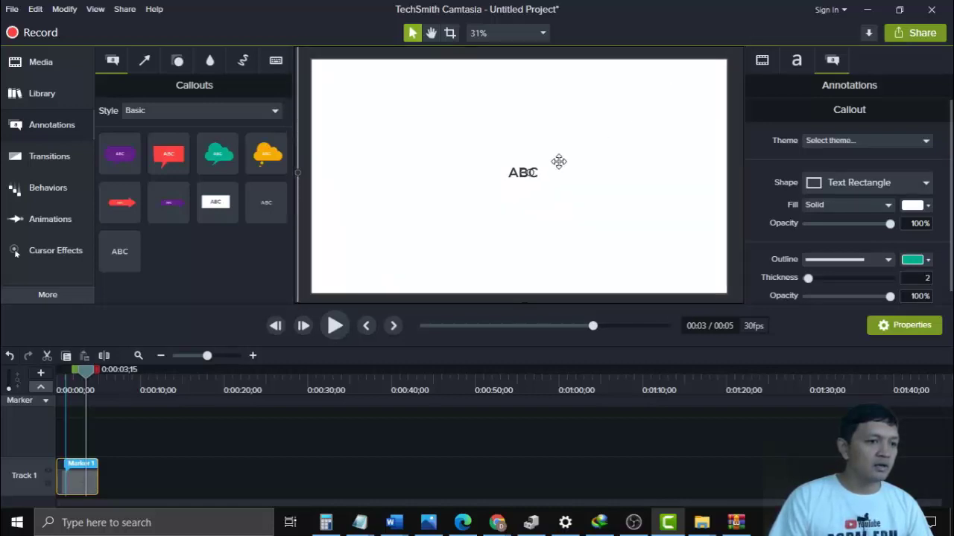
{"action": "double_click", "coordinate": [519, 173]}
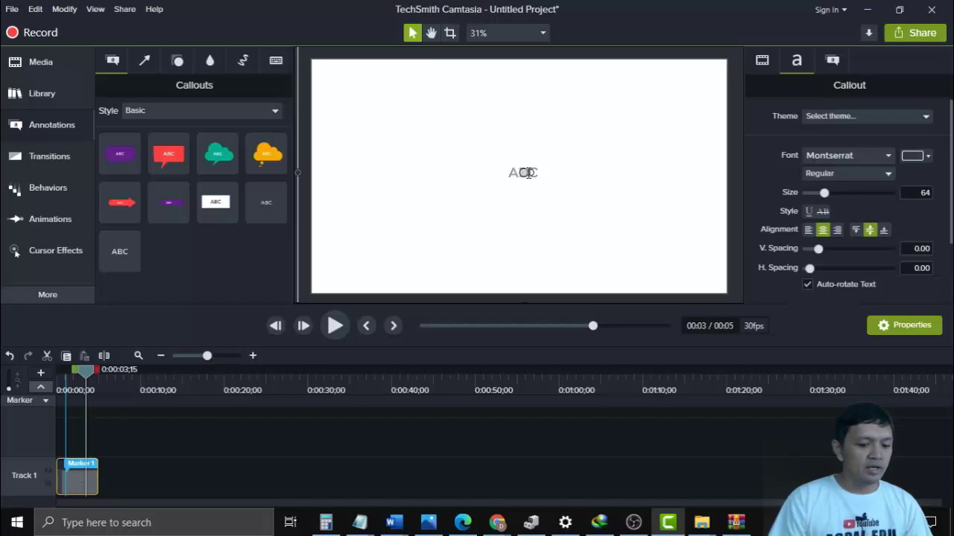
{"action": "key", "text": "BackSpace"}
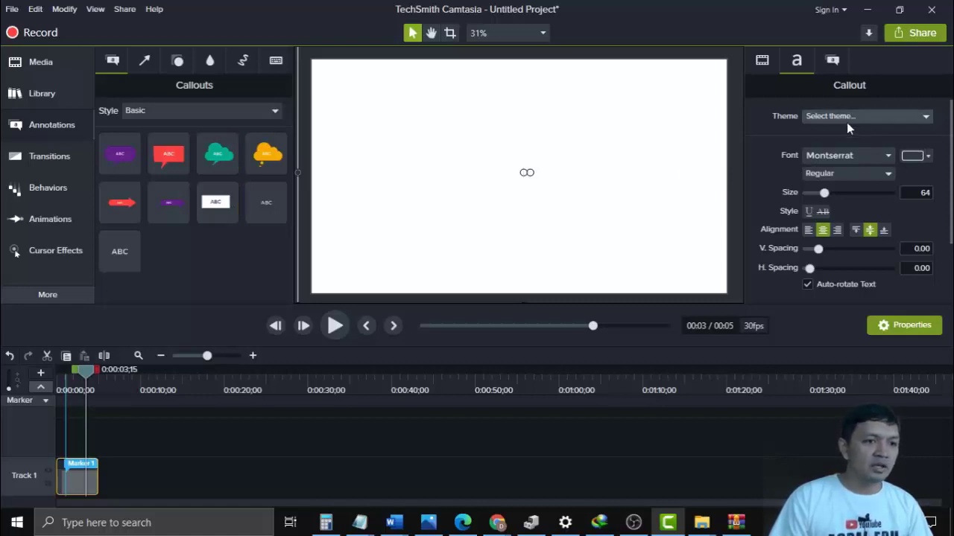
- Set the callout's fill colour to pale blue #99B1FF
{"action": "left_click", "coordinate": [834, 61]}
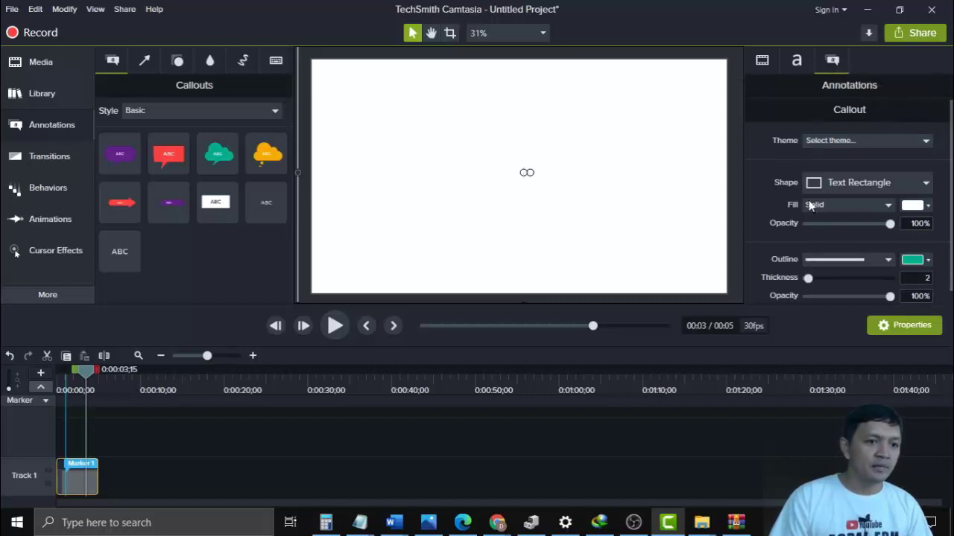
{"action": "left_click", "coordinate": [928, 205]}
{"action": "left_click", "coordinate": [924, 301]}
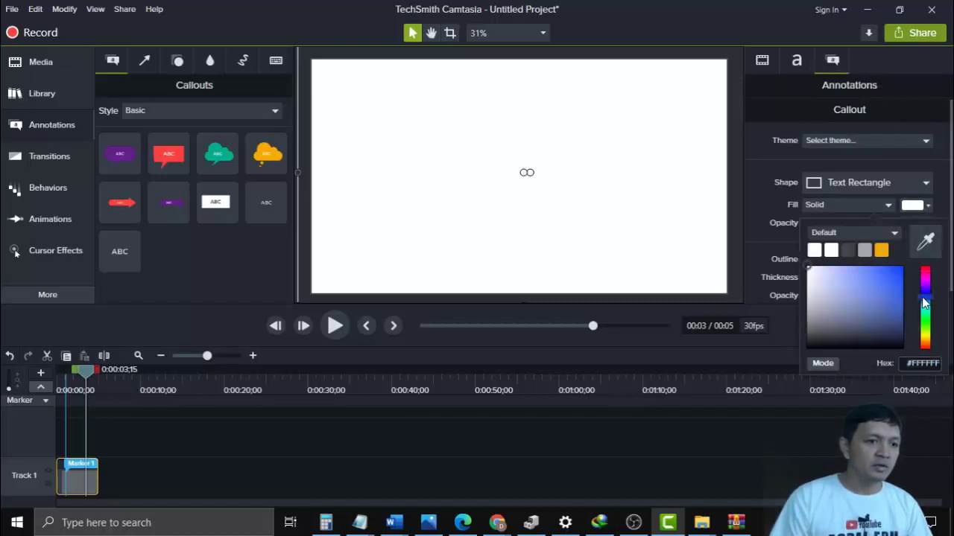
{"action": "left_click_drag", "start_coordinate": [876, 305], "coordinate": [848, 261]}
{"action": "left_click_drag", "start_coordinate": [865, 268], "coordinate": [846, 260]}
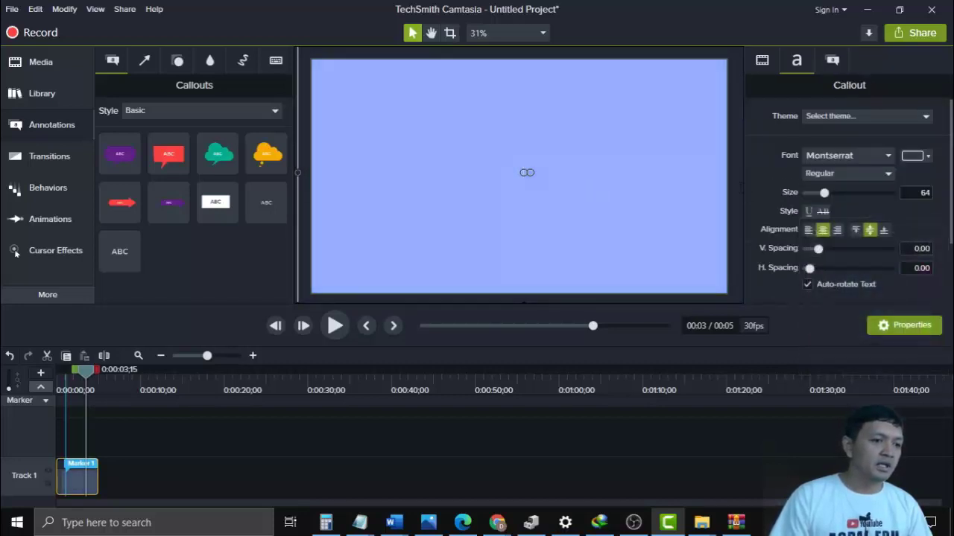
- Extend the callout clip on Track 1 to about 1:26 and move the playhead to 0:48
{"action": "left_click", "coordinate": [208, 485]}
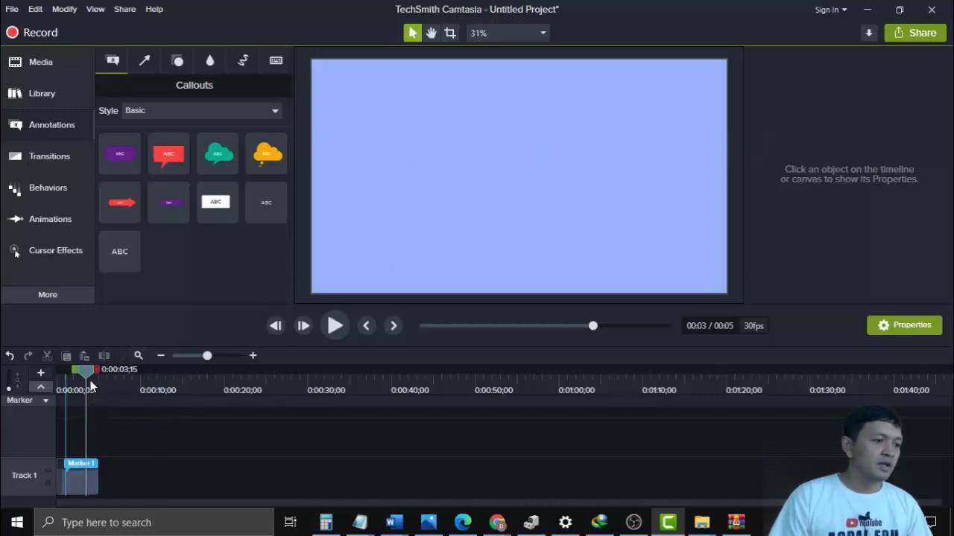
{"action": "left_click_drag", "start_coordinate": [96, 474], "coordinate": [777, 472]}
{"action": "left_click_drag", "start_coordinate": [83, 370], "coordinate": [429, 442]}
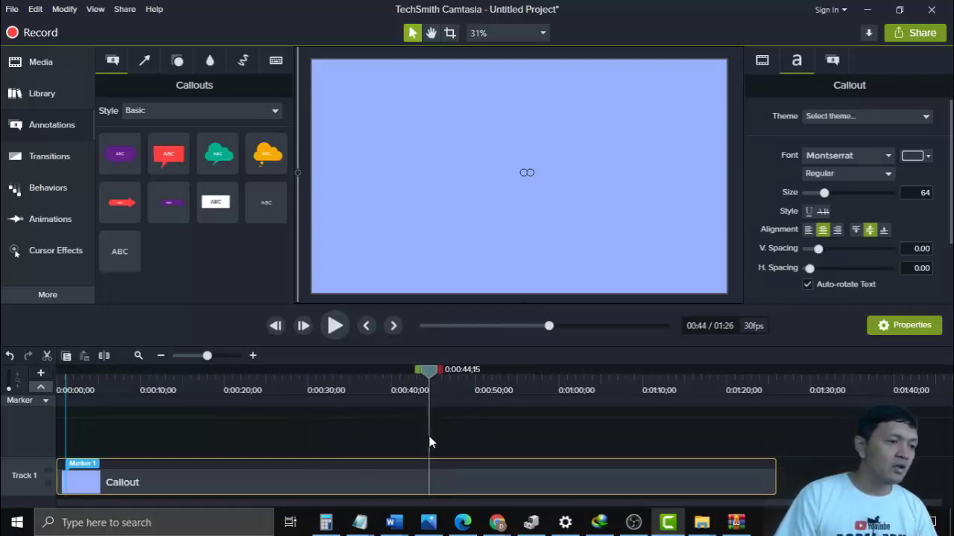
- Start a media import from the computer and go to the ALEENA (D:) drive
{"action": "left_click", "coordinate": [49, 68]}
{"action": "left_click", "coordinate": [106, 297]}
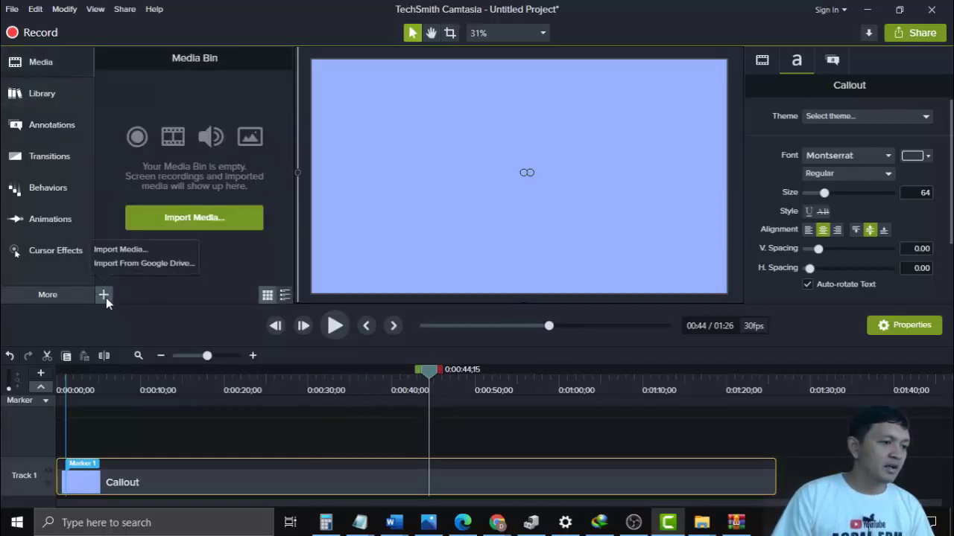
{"action": "left_click", "coordinate": [117, 253]}
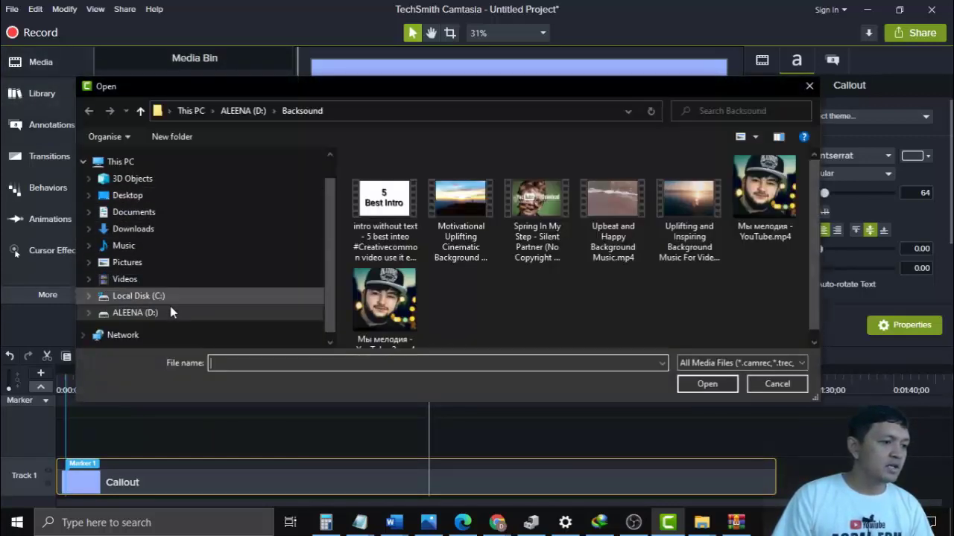
{"action": "left_click", "coordinate": [170, 311]}
- Browse into D:\Asset, then cancel the import without adding any files
{"action": "scroll", "coordinate": [448, 216], "scroll_direction": "up", "scroll_amount": 2}
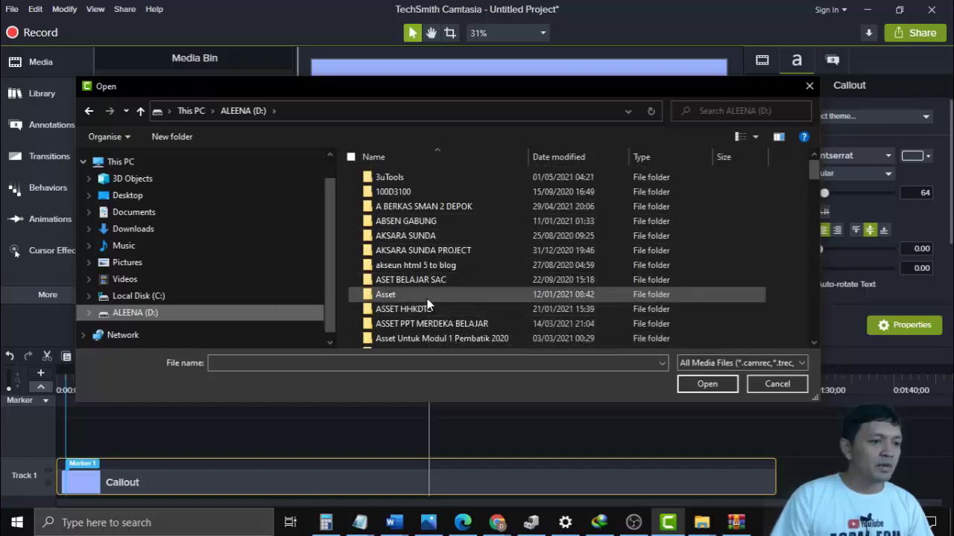
{"action": "scroll", "coordinate": [430, 307], "scroll_direction": "down", "scroll_amount": 2}
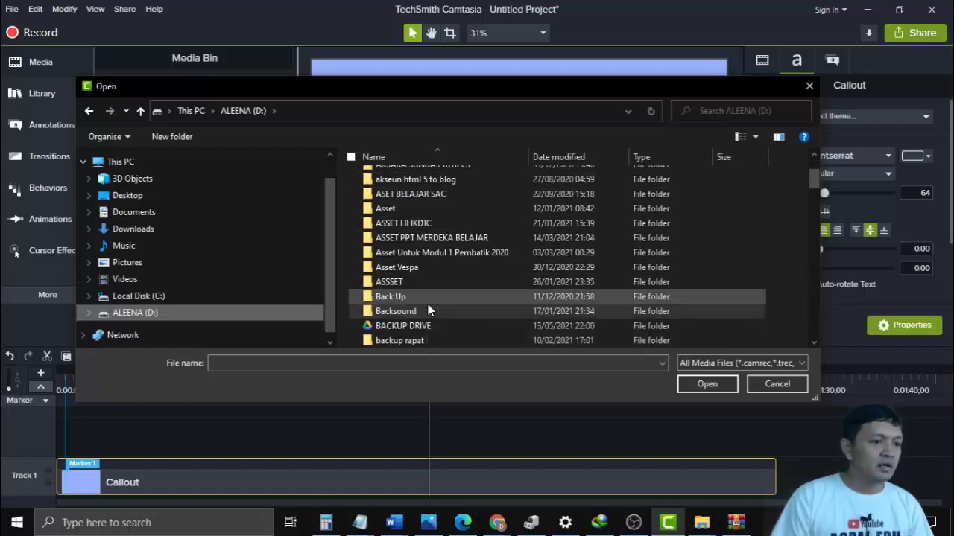
{"action": "scroll", "coordinate": [428, 306], "scroll_direction": "down", "scroll_amount": 3}
{"action": "scroll", "coordinate": [427, 303], "scroll_direction": "up", "scroll_amount": 5}
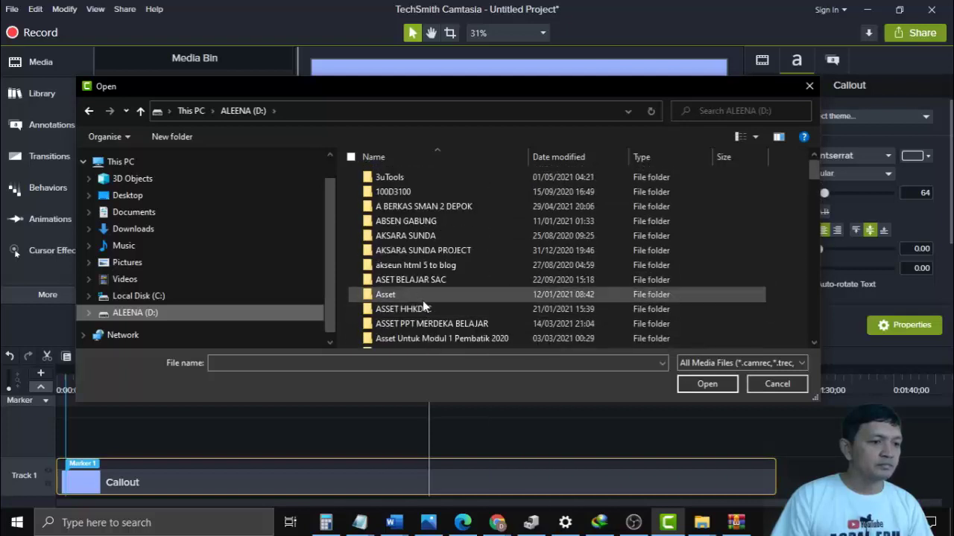
{"action": "double_click", "coordinate": [422, 298]}
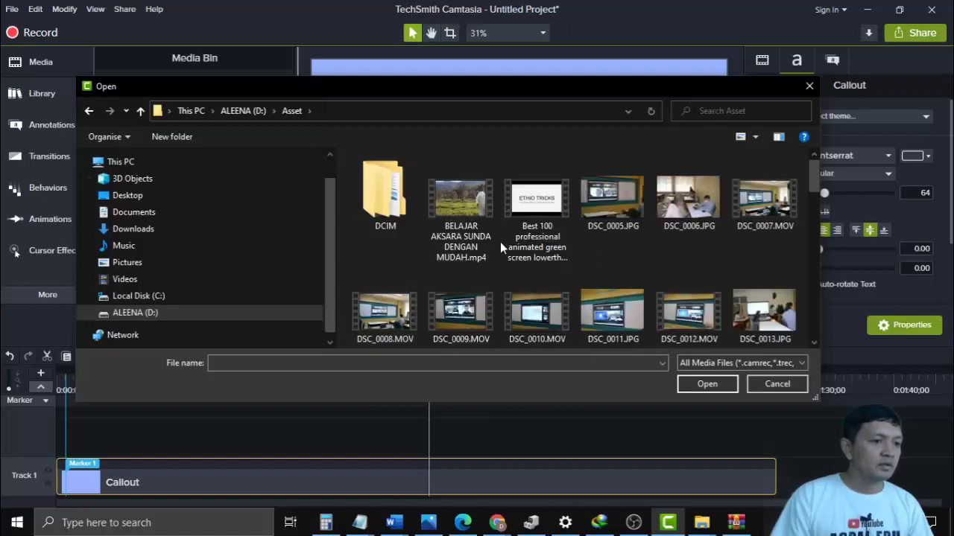
{"action": "scroll", "coordinate": [619, 265], "scroll_direction": "down", "scroll_amount": 1}
{"action": "scroll", "coordinate": [635, 259], "scroll_direction": "up", "scroll_amount": 1}
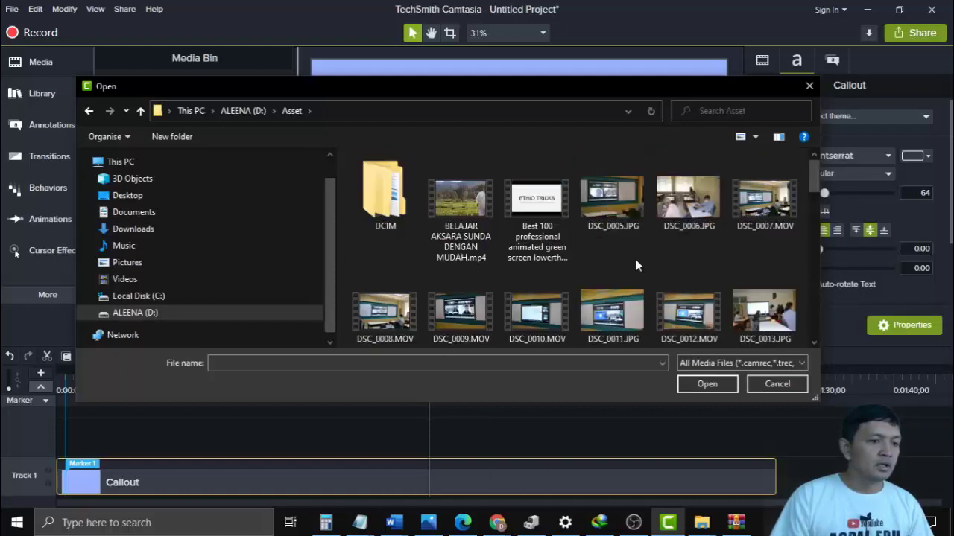
{"action": "left_click", "coordinate": [393, 206]}
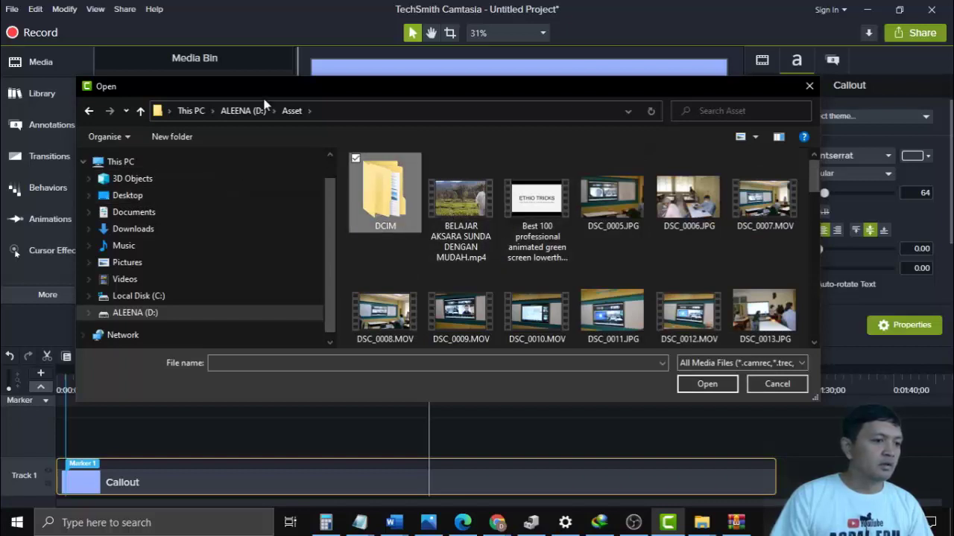
{"action": "left_click", "coordinate": [783, 385]}
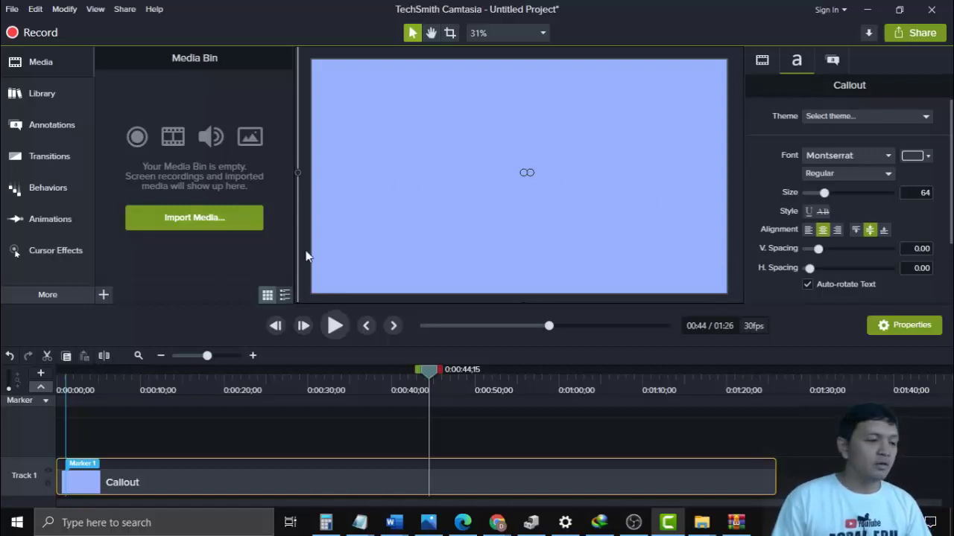
- In a new Chrome tab, search Google for 'background video'
{"action": "mouse_move", "coordinate": [497, 522]}
{"action": "left_click", "coordinate": [447, 476]}
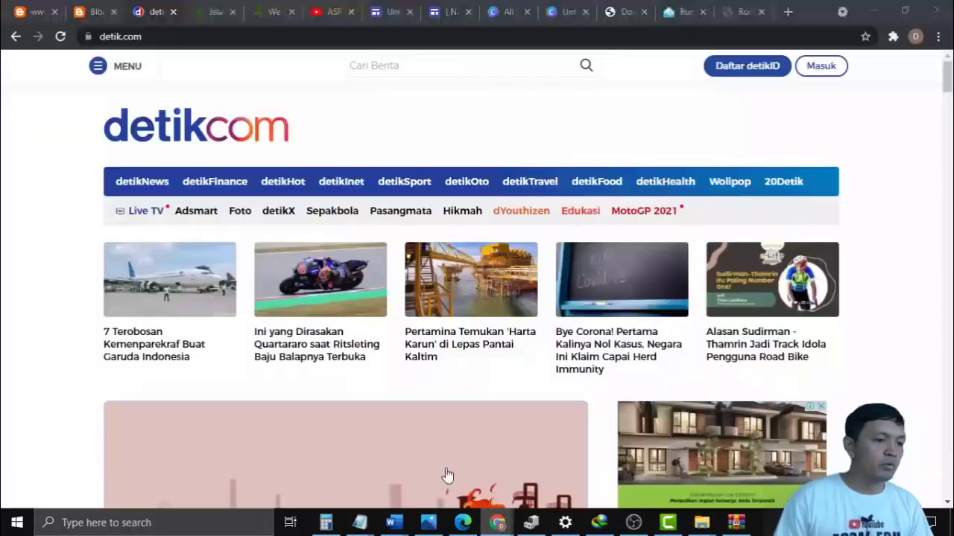
{"action": "left_click", "coordinate": [734, 13]}
{"action": "left_click", "coordinate": [788, 11]}
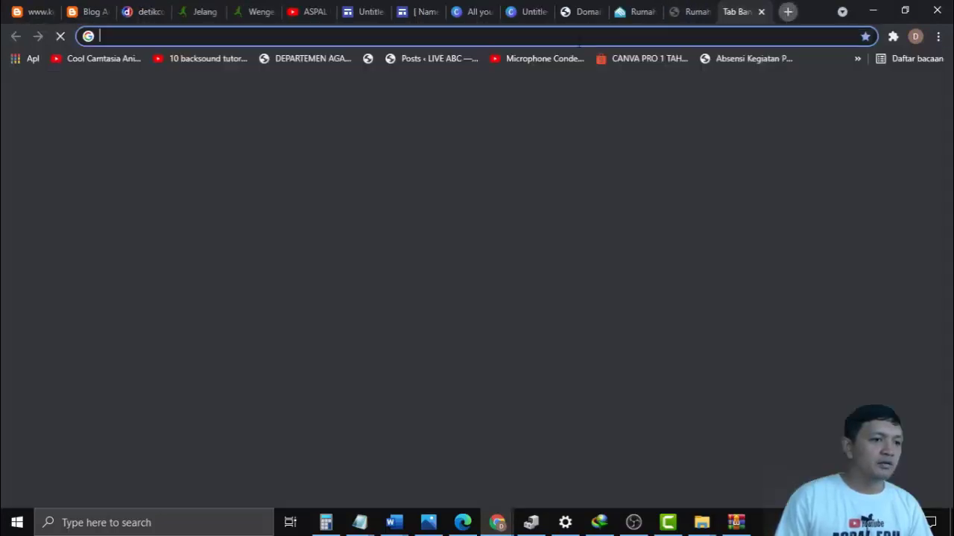
{"action": "left_click", "coordinate": [555, 36]}
{"action": "type", "text": "ba"}
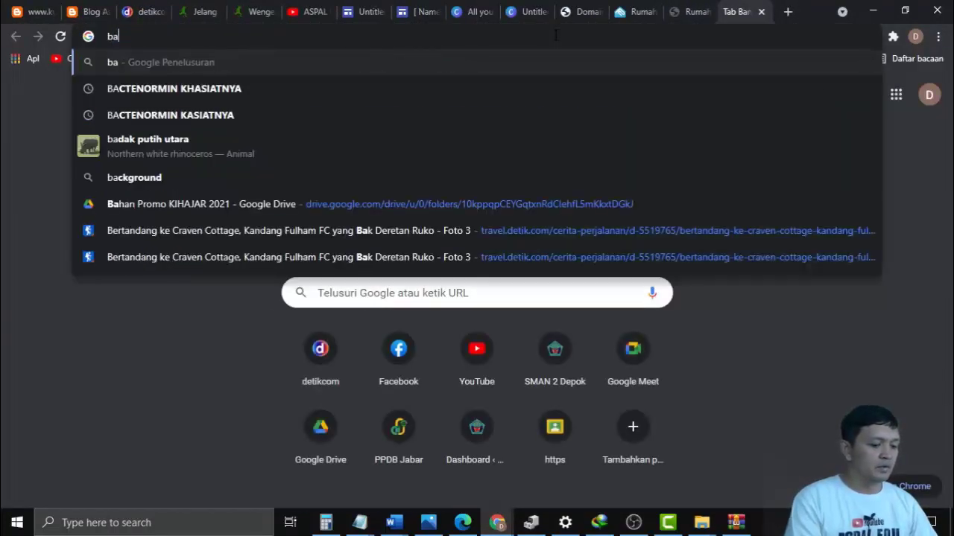
{"action": "type", "text": "ckground"}
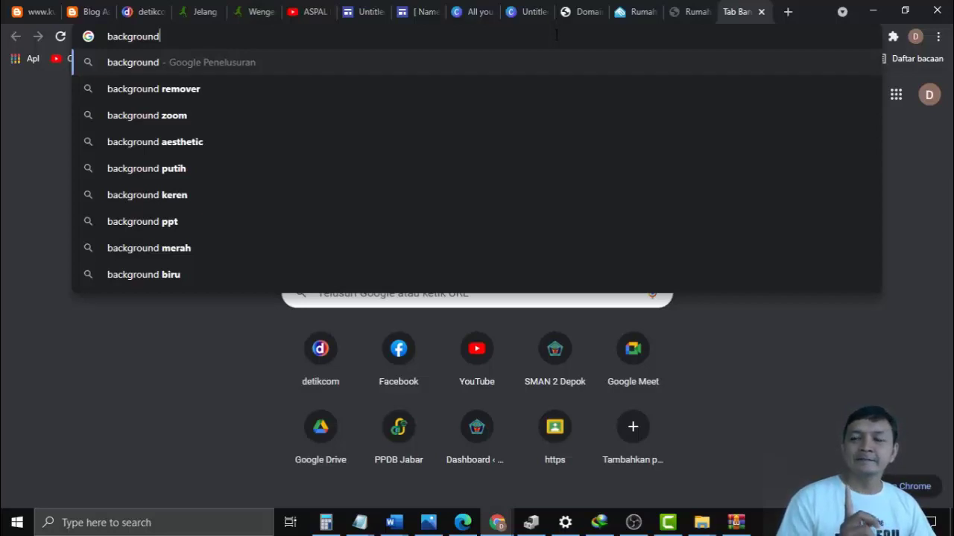
{"action": "type", "text": "vi"}
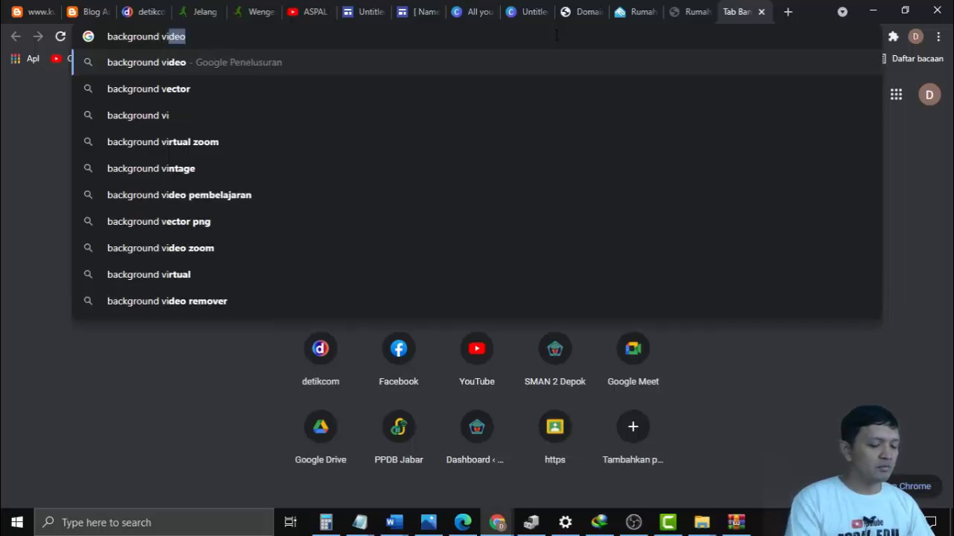
{"action": "left_click", "coordinate": [134, 70]}
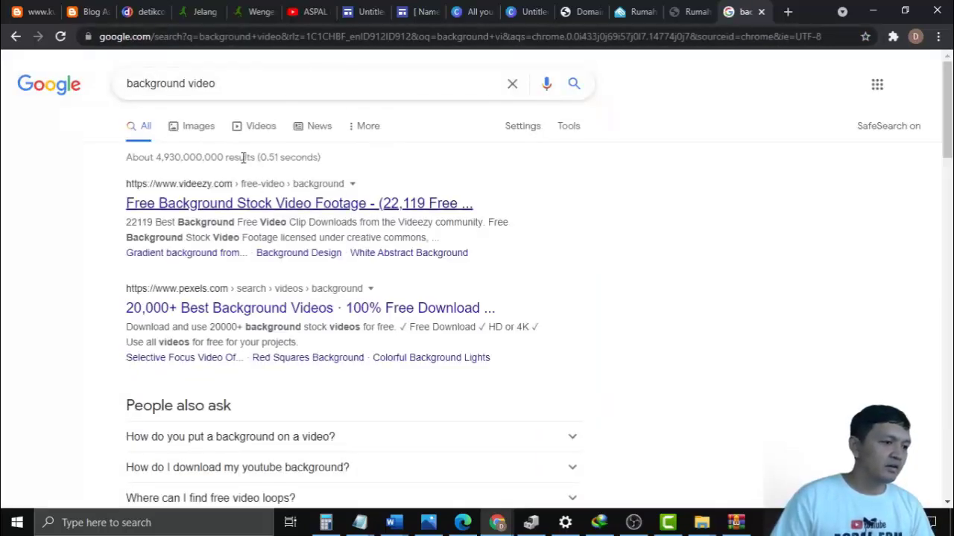
- On Videezy, preview the Blue Abstract Lights Bokeh Background video and request its free download
{"action": "left_click", "coordinate": [211, 204]}
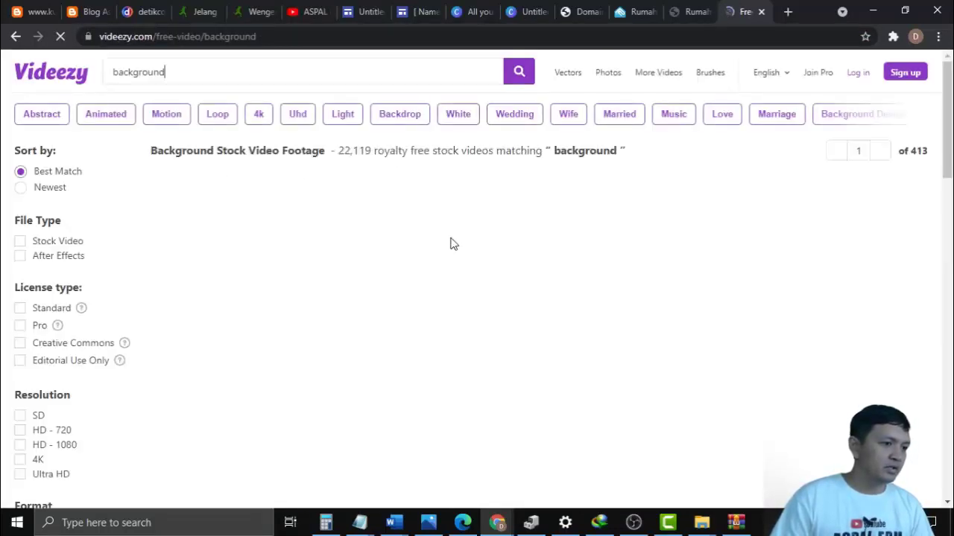
{"action": "scroll", "coordinate": [429, 251], "scroll_direction": "down", "scroll_amount": 1}
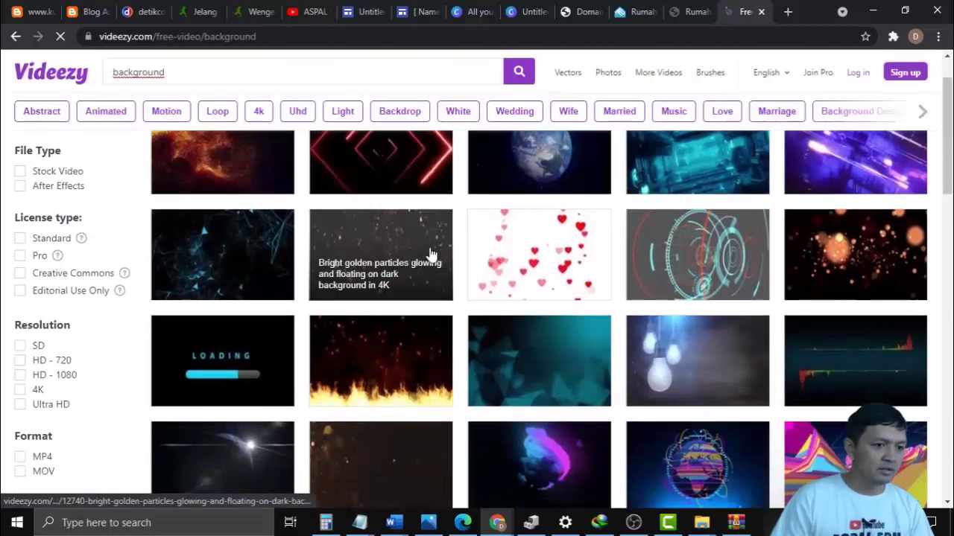
{"action": "scroll", "coordinate": [591, 266], "scroll_direction": "down", "scroll_amount": 5}
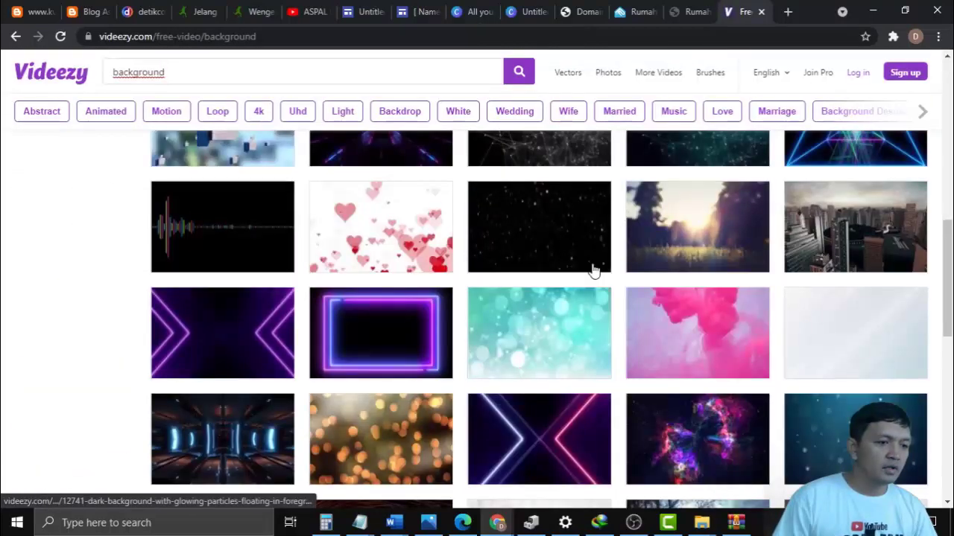
{"action": "left_click", "coordinate": [537, 332]}
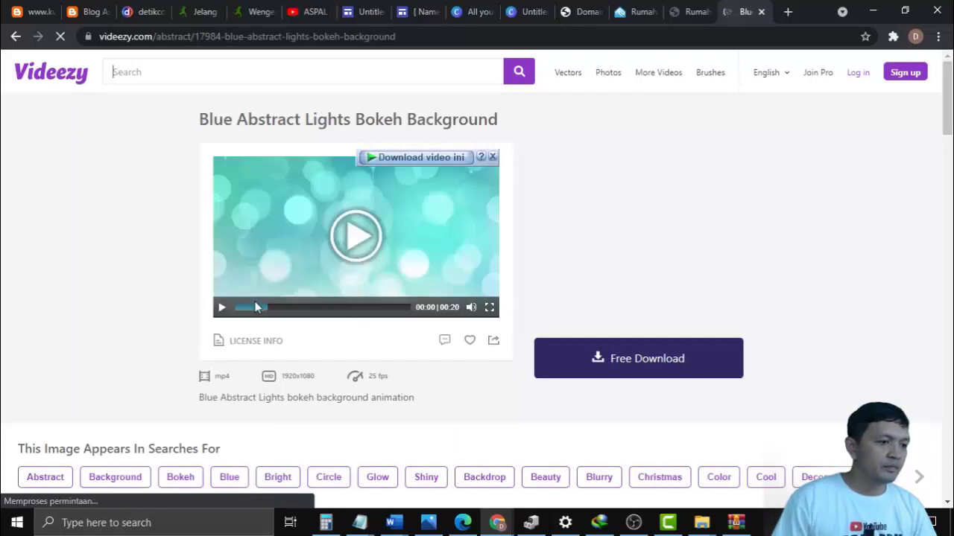
{"action": "left_click", "coordinate": [222, 308]}
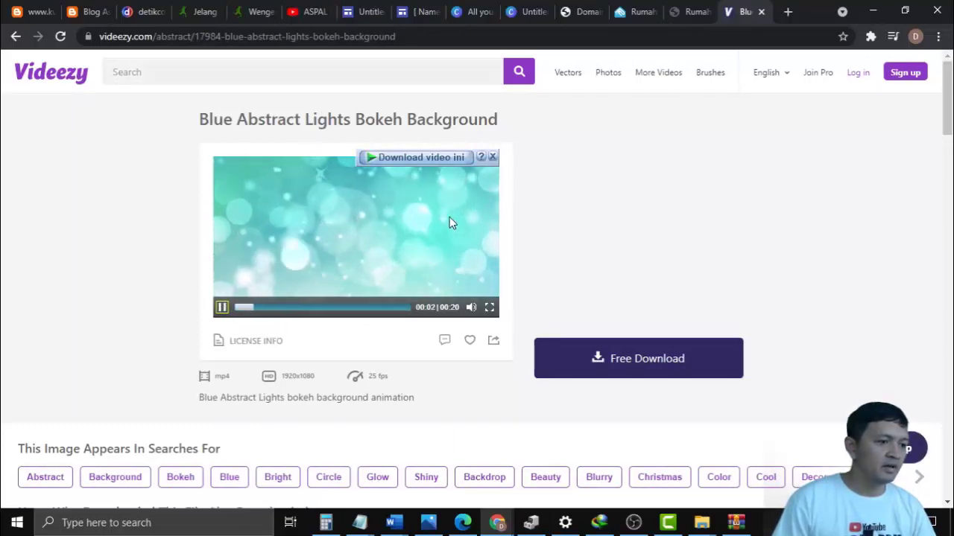
{"action": "left_click", "coordinate": [623, 361]}
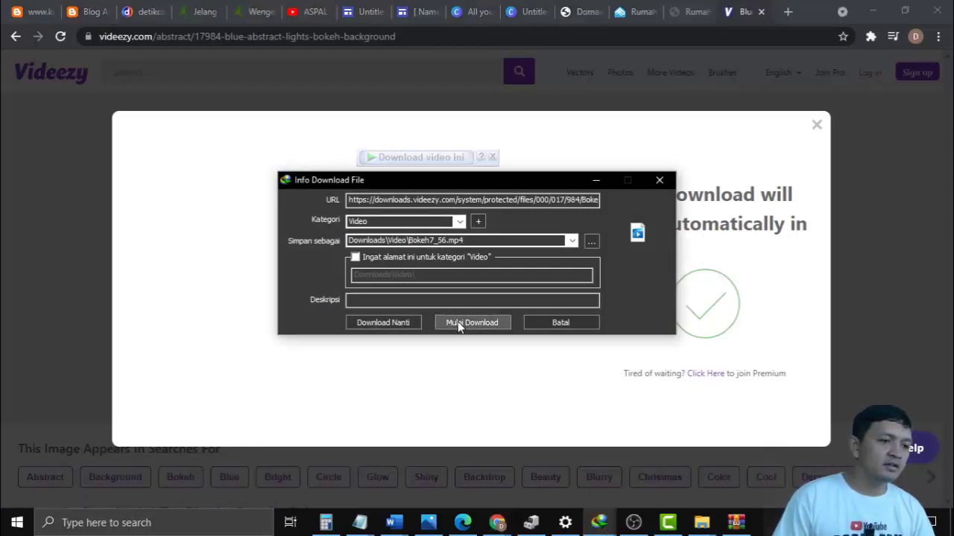
- Attempt to download Bokeh7_56.mp4 and dismiss IDM's warning and failure messages
{"action": "left_click", "coordinate": [457, 322]}
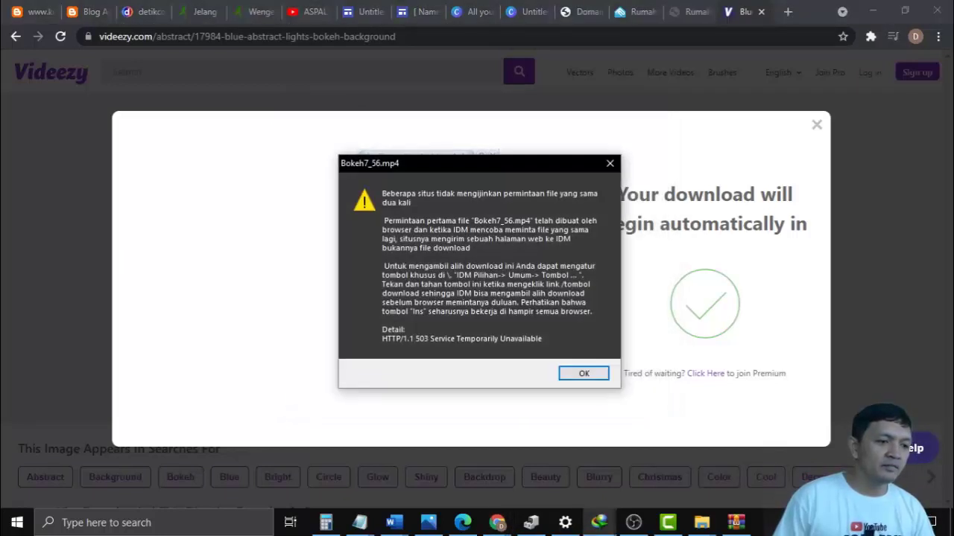
{"action": "left_click", "coordinate": [573, 376]}
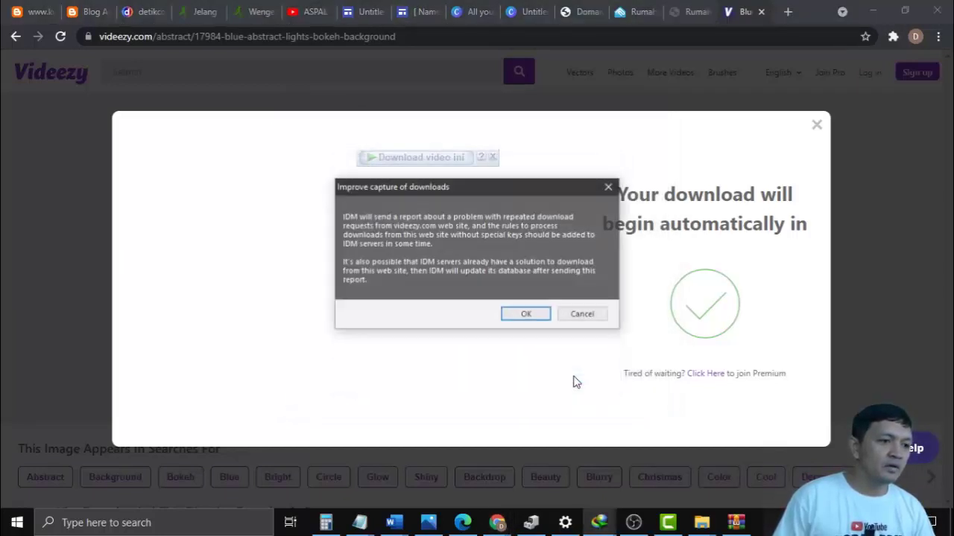
{"action": "left_click", "coordinate": [529, 316]}
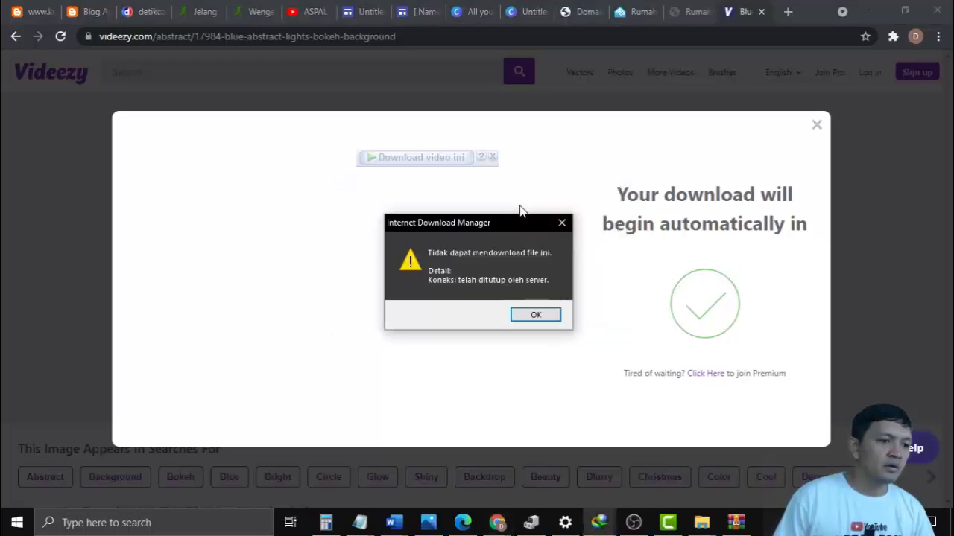
{"action": "left_click", "coordinate": [535, 316]}
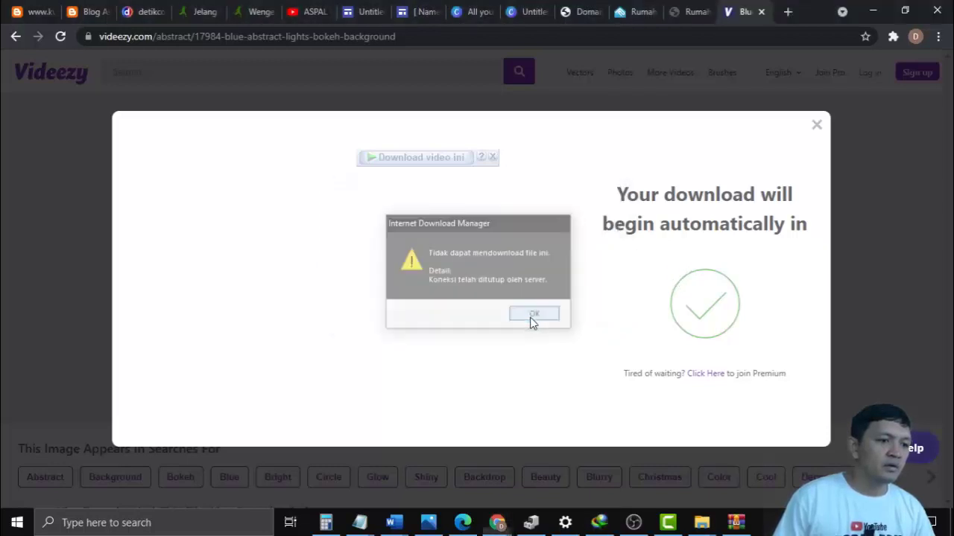
- Retry downloading the 1.98 MB bokeh video and open the finished file
{"action": "left_click", "coordinate": [417, 162]}
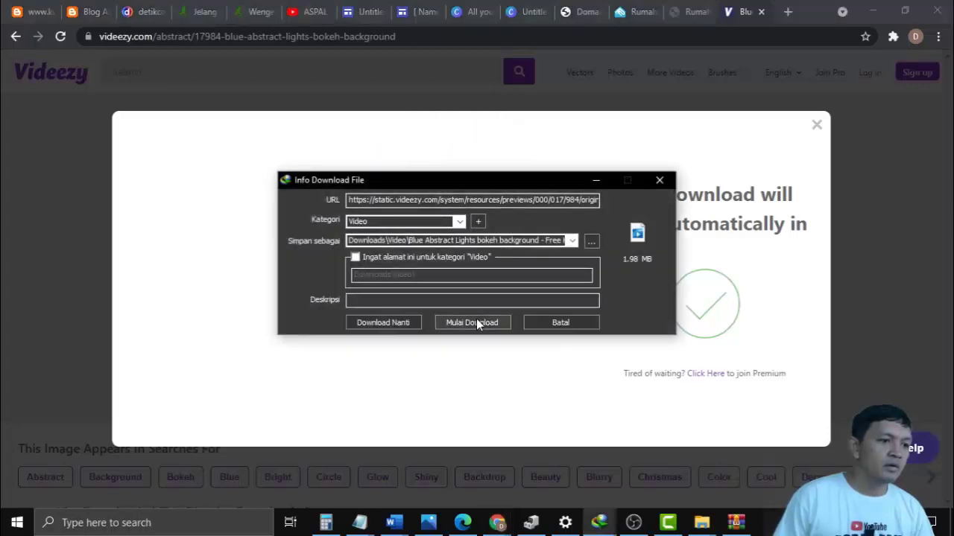
{"action": "left_click", "coordinate": [476, 320]}
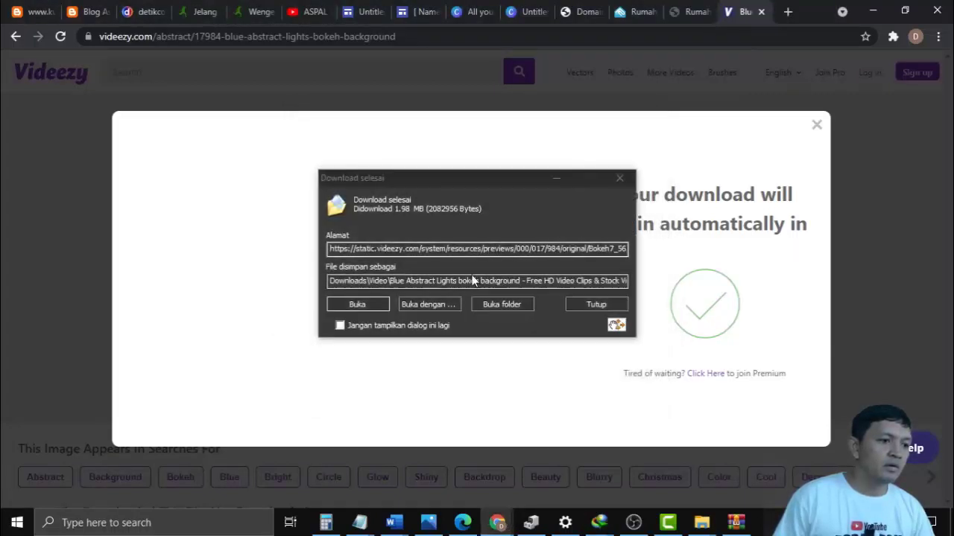
{"action": "left_click", "coordinate": [370, 305]}
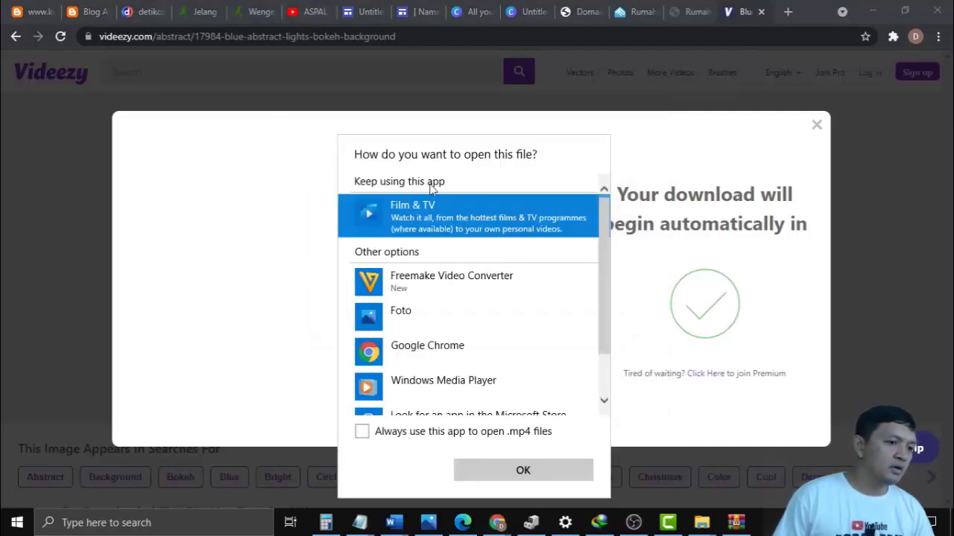
- Play the downloaded bokeh clip in Films & TV, exit full screen and minimize the player
{"action": "left_click", "coordinate": [514, 469]}
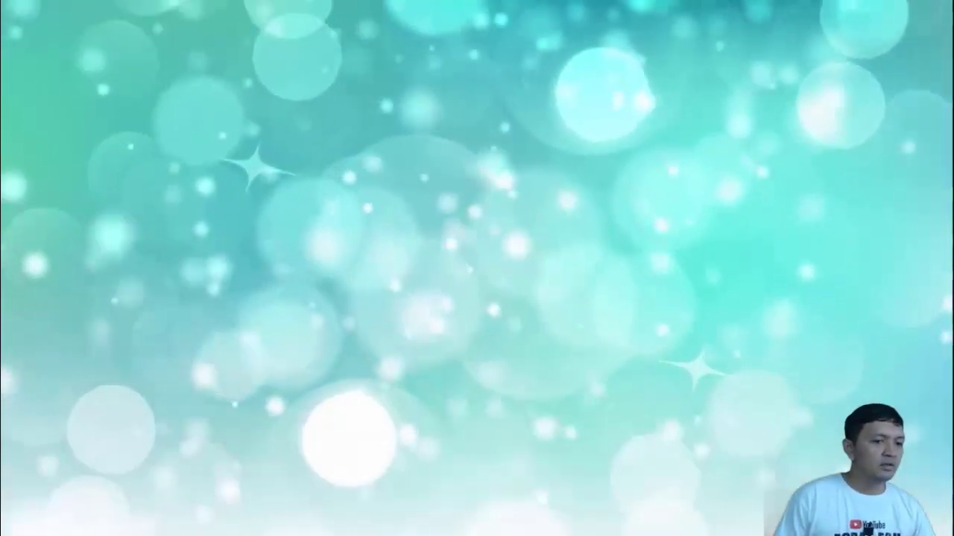
{"action": "mouse_move", "coordinate": [756, 326]}
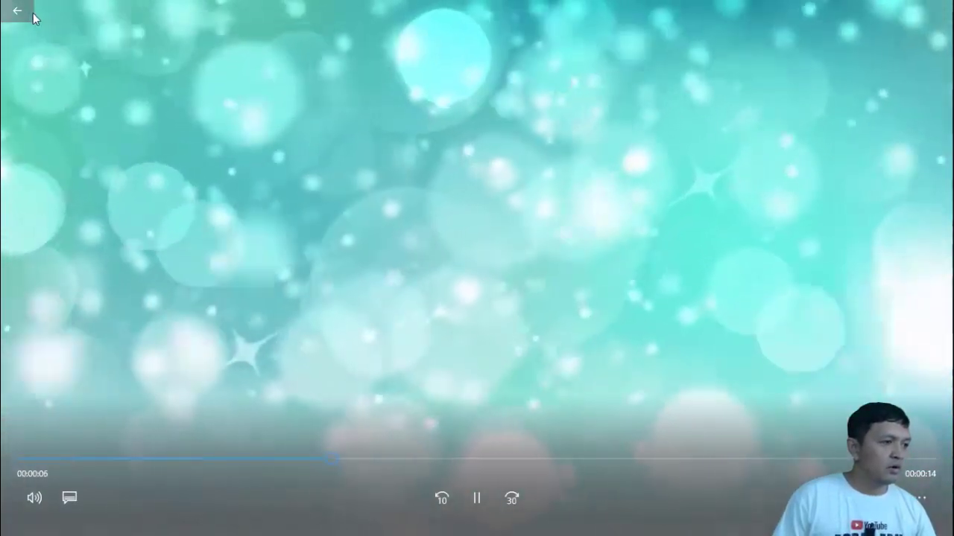
{"action": "left_click", "coordinate": [26, 11]}
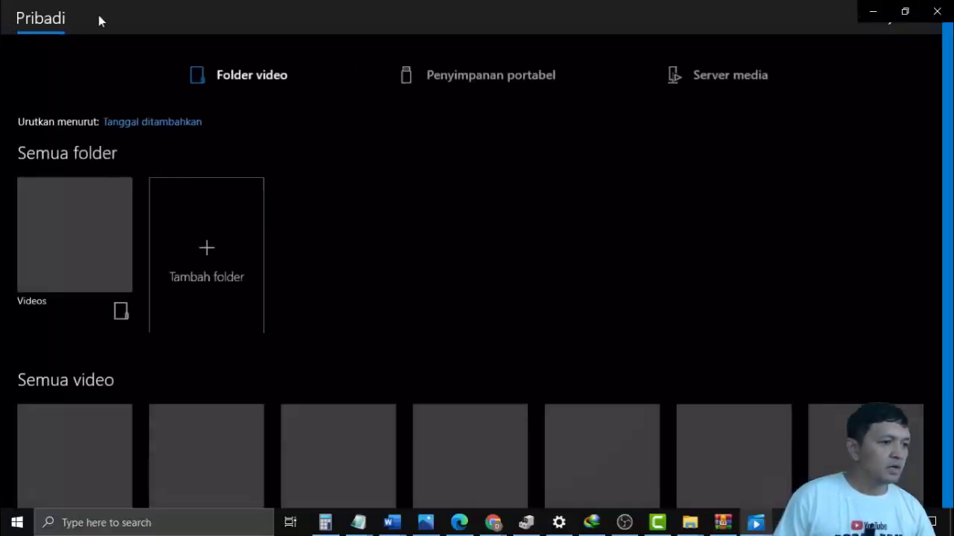
{"action": "left_click", "coordinate": [871, 15]}
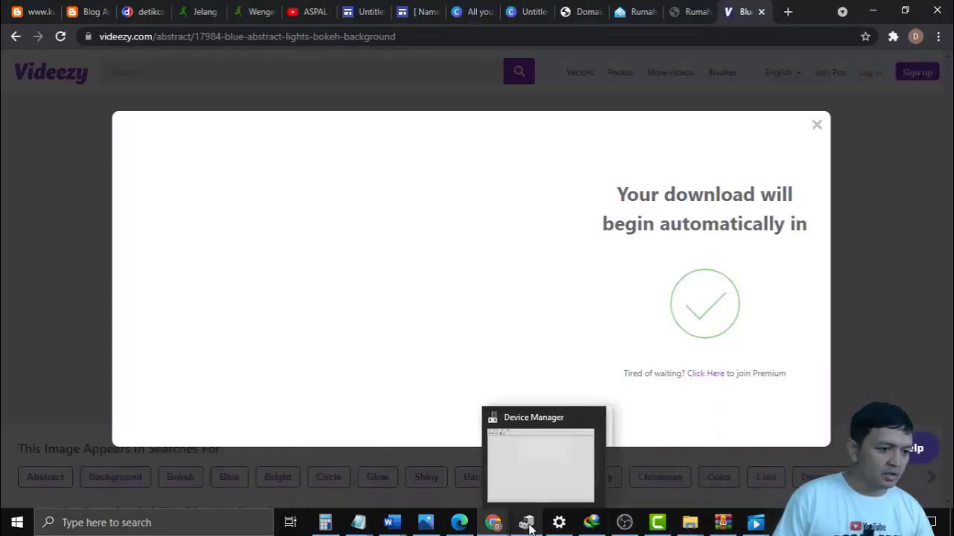
- Back in Camtasia, start importing media from the computer and go to the ALEENA (D:) drive
{"action": "left_click", "coordinate": [657, 522]}
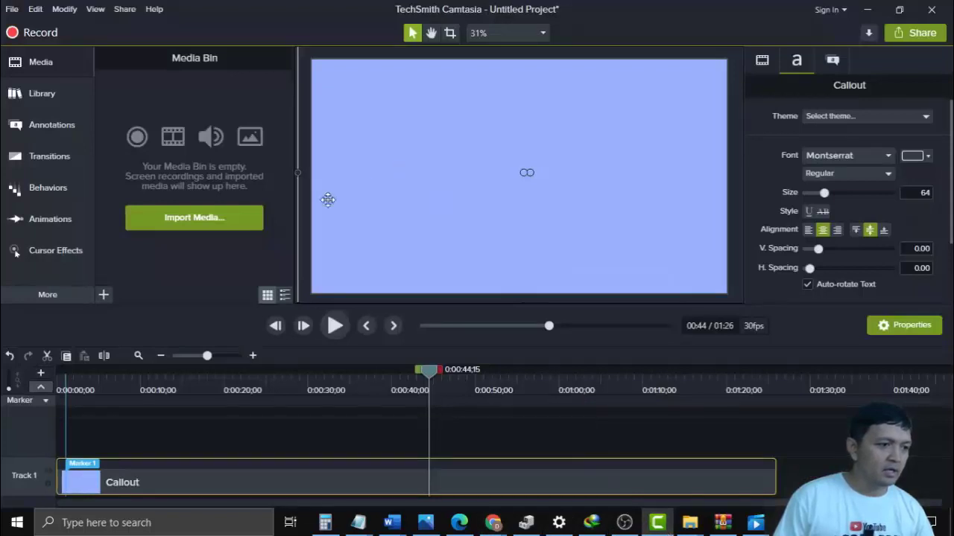
{"action": "left_click", "coordinate": [46, 66]}
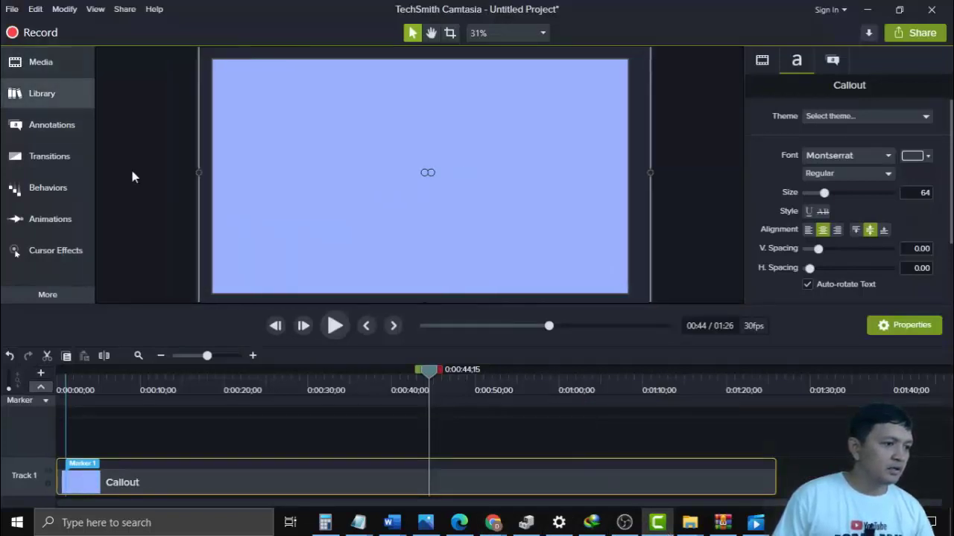
{"action": "left_click", "coordinate": [51, 66]}
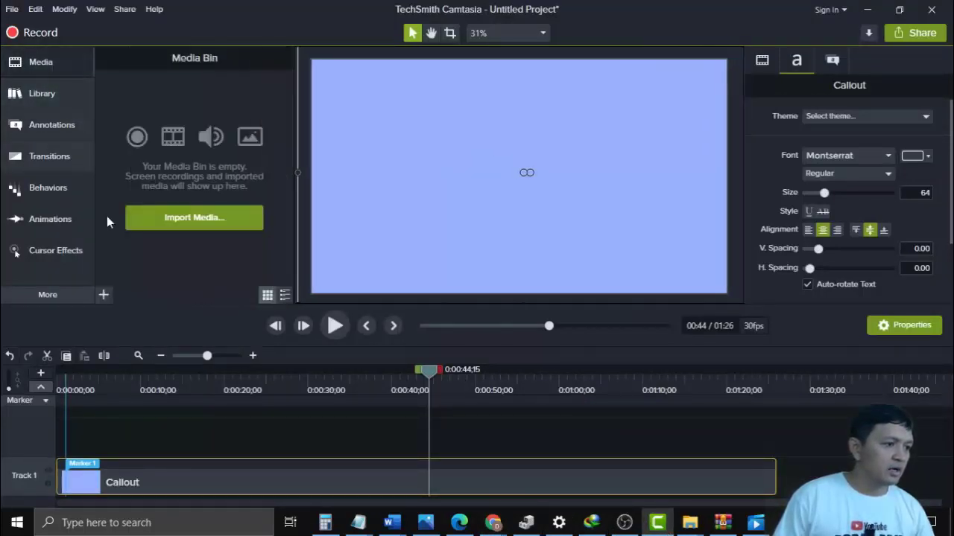
{"action": "left_click", "coordinate": [105, 295]}
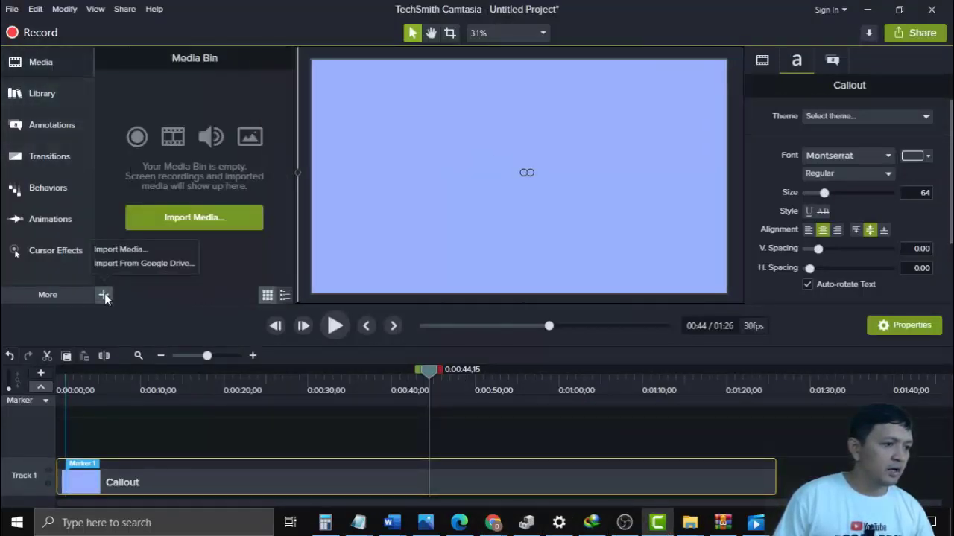
{"action": "left_click", "coordinate": [116, 250]}
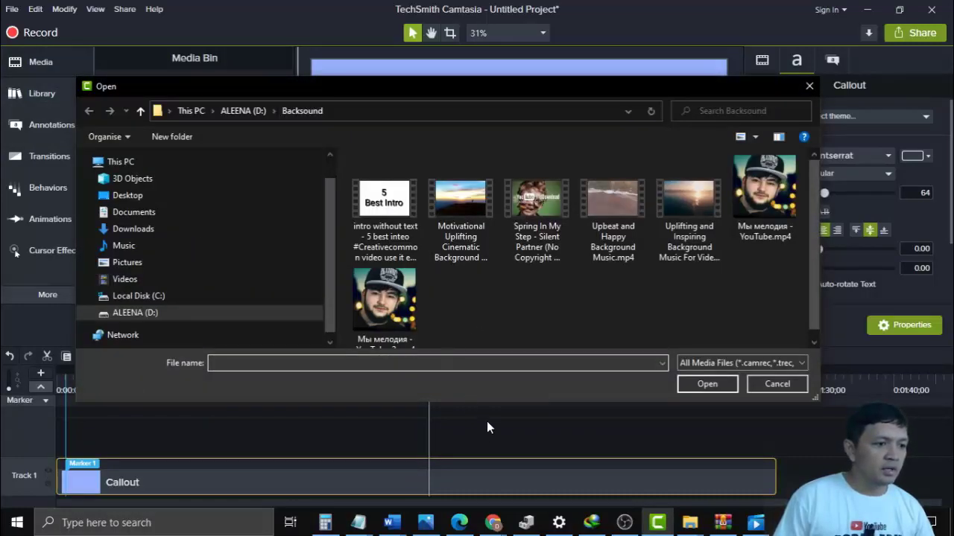
{"action": "left_click", "coordinate": [174, 313]}
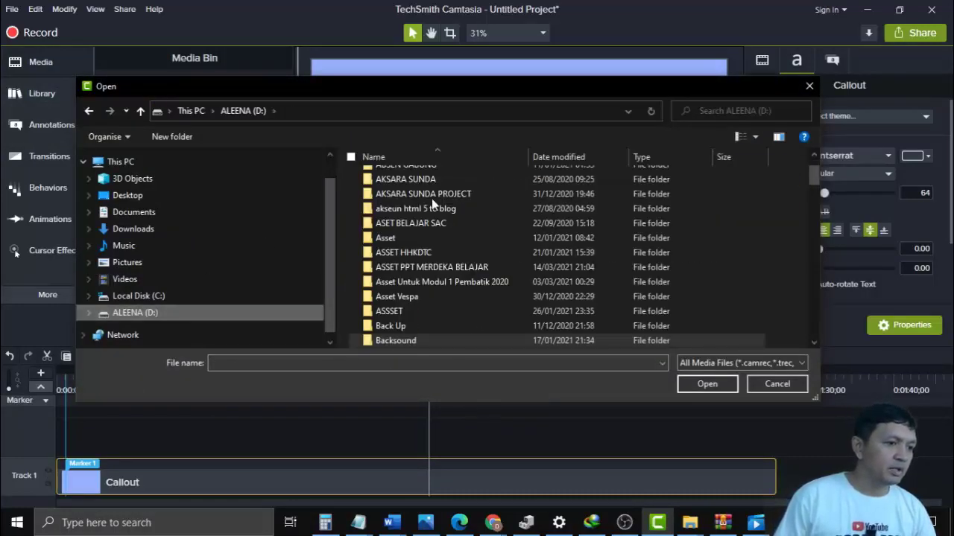
- Import Background.mp4 from the Video Pelatihan\Asset\Vector folder into the Media Bin
{"action": "scroll", "coordinate": [434, 309], "scroll_direction": "down", "scroll_amount": 10}
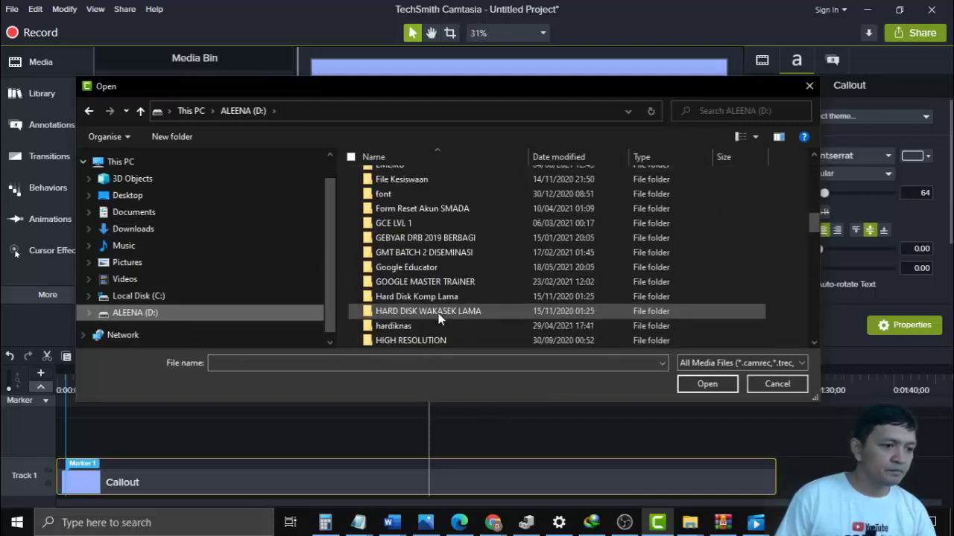
{"action": "scroll", "coordinate": [438, 318], "scroll_direction": "down", "scroll_amount": 18}
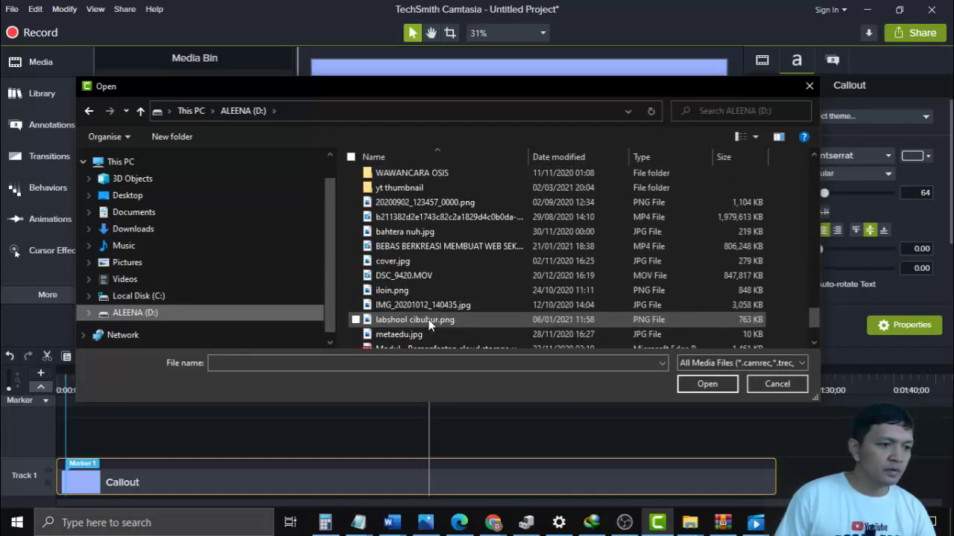
{"action": "scroll", "coordinate": [428, 324], "scroll_direction": "up", "scroll_amount": 2}
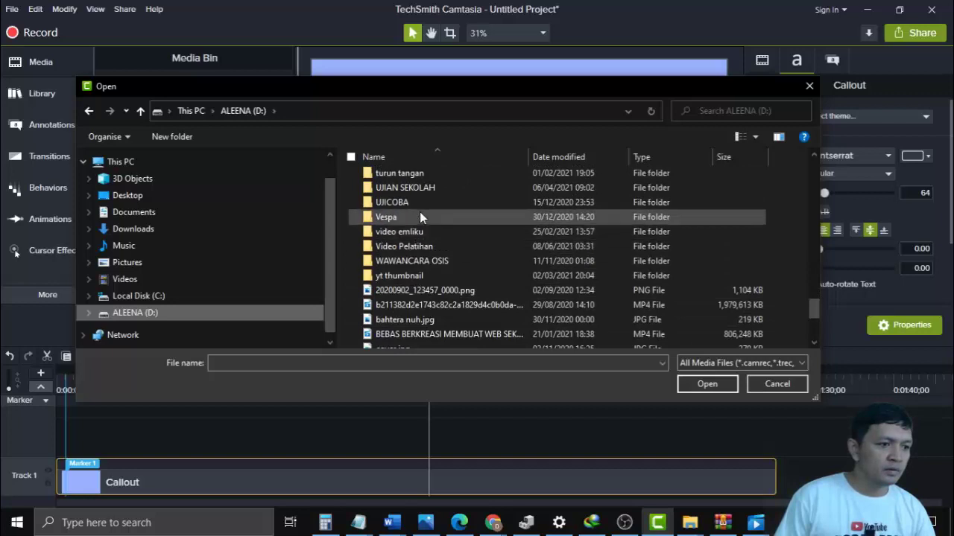
{"action": "scroll", "coordinate": [419, 216], "scroll_direction": "up", "scroll_amount": 1}
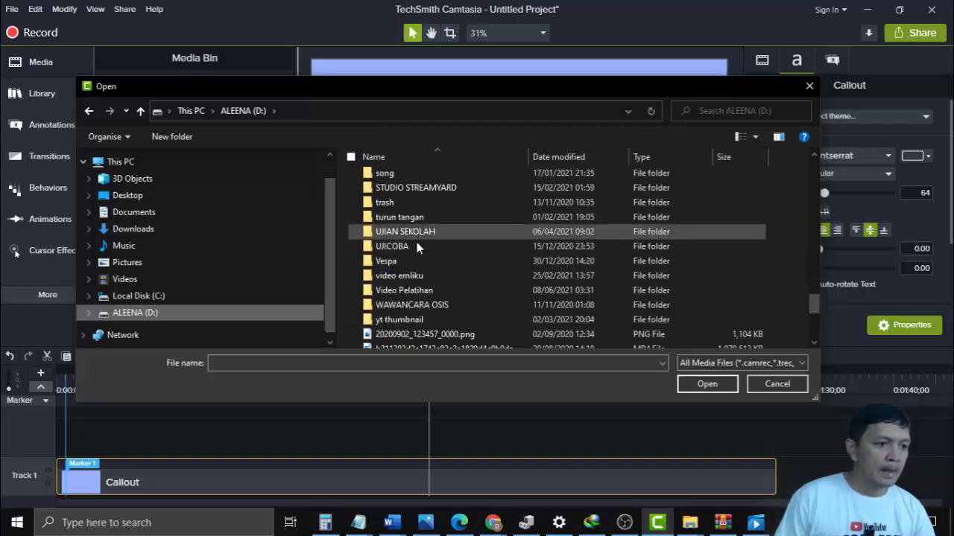
{"action": "double_click", "coordinate": [421, 290]}
{"action": "double_click", "coordinate": [407, 182]}
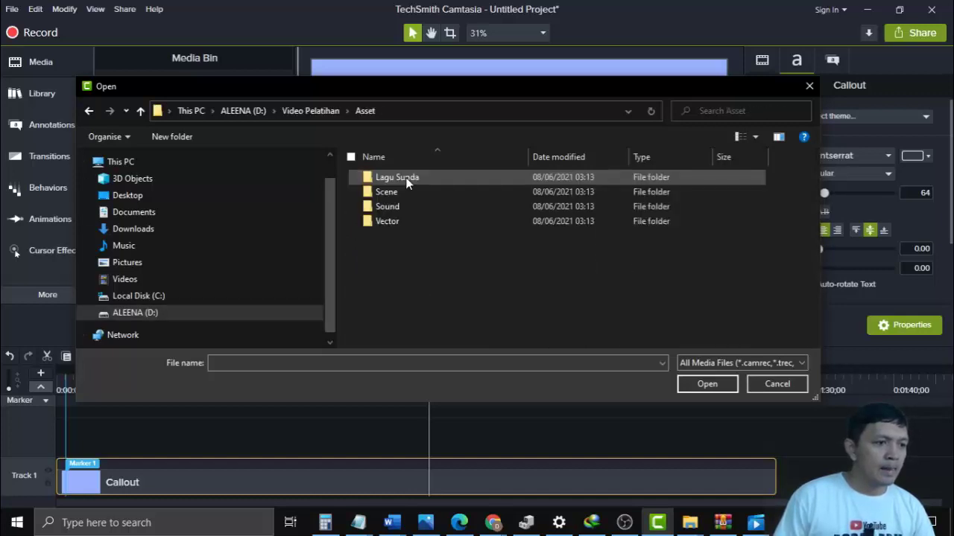
{"action": "double_click", "coordinate": [412, 222]}
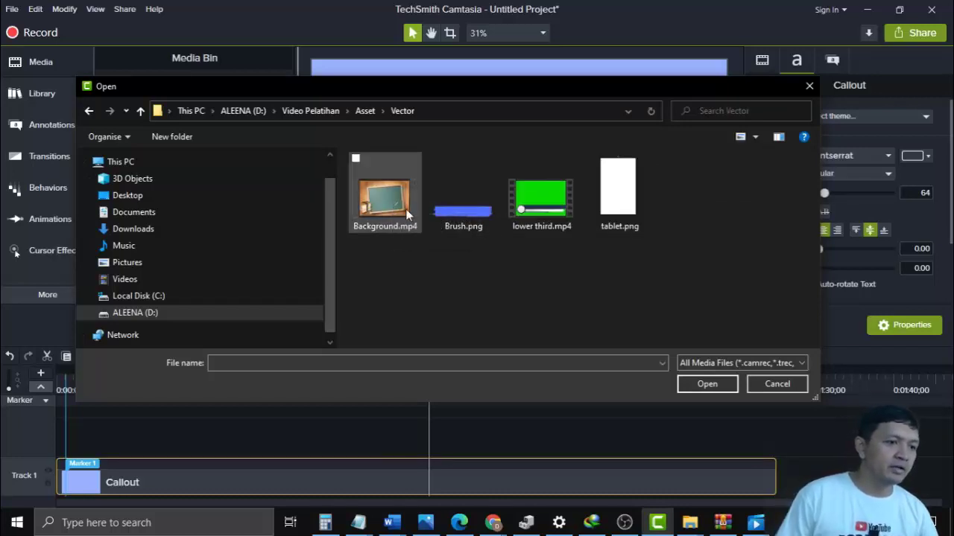
{"action": "left_click", "coordinate": [384, 215]}
{"action": "left_click", "coordinate": [700, 386]}
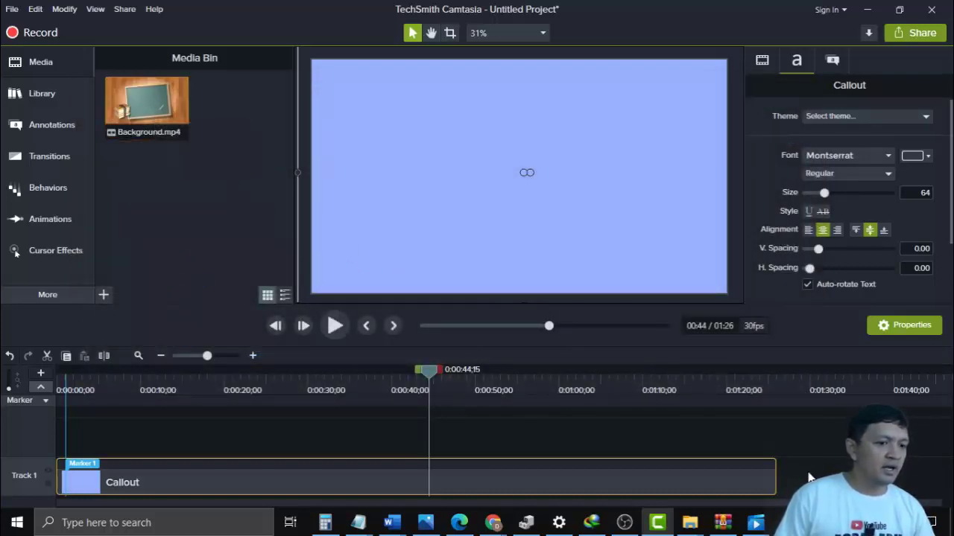
- Delete the Callout clip and place Background.mp4 at 0:00 on Track 1
{"action": "left_click_drag", "start_coordinate": [155, 101], "coordinate": [616, 483]}
{"action": "key", "text": "Delete"}
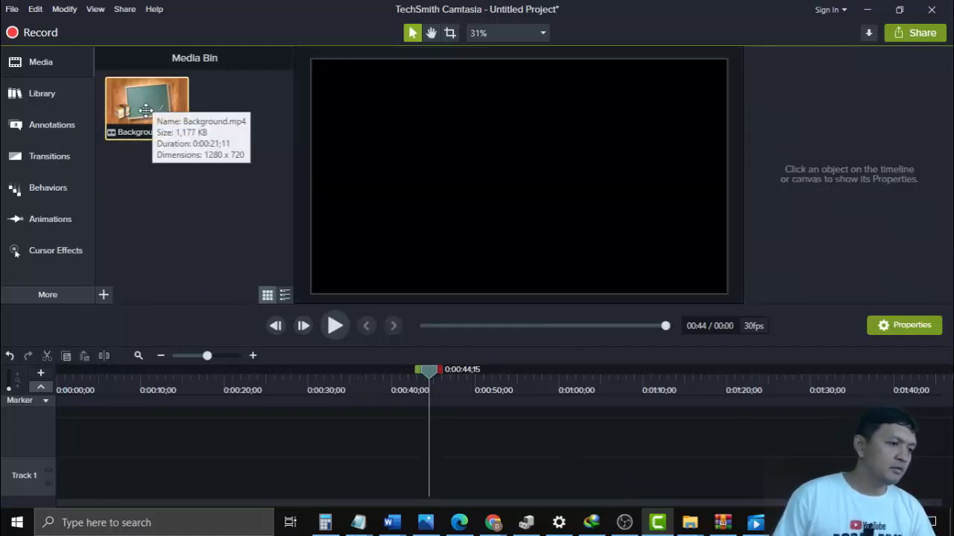
{"action": "left_click_drag", "start_coordinate": [145, 108], "coordinate": [56, 483]}
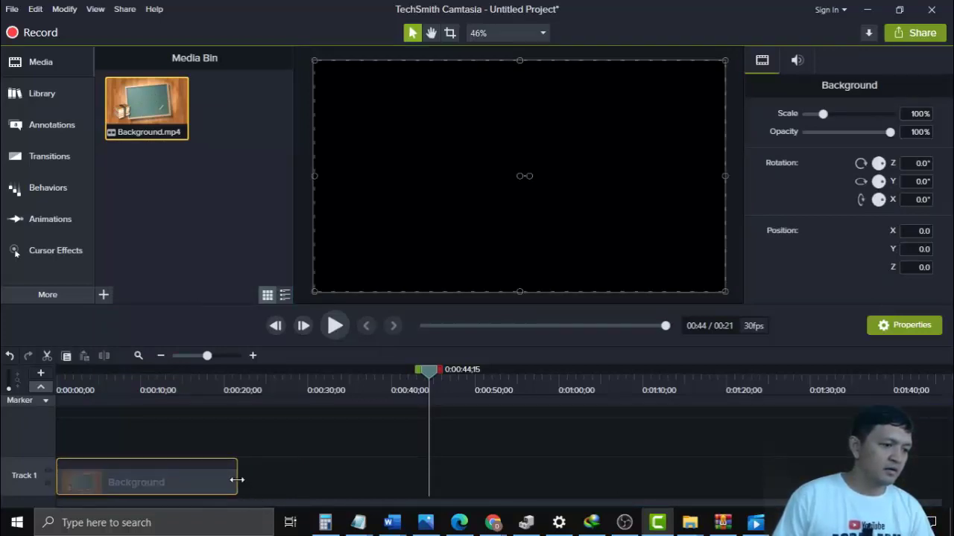
- Adjust the Background clip's end so it runs about 21 seconds
{"action": "left_click_drag", "start_coordinate": [752, 495], "coordinate": [615, 488]}
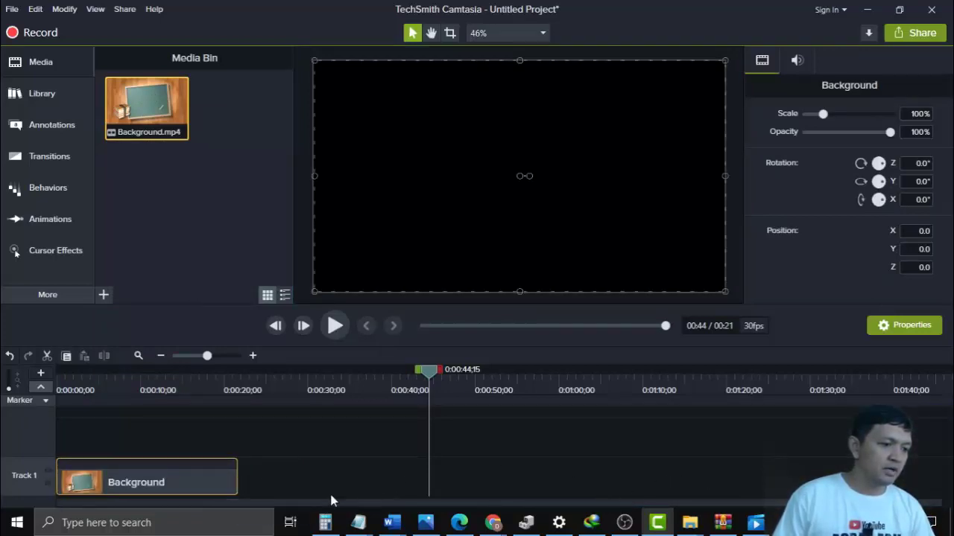
{"action": "left_click_drag", "start_coordinate": [236, 484], "coordinate": [440, 483]}
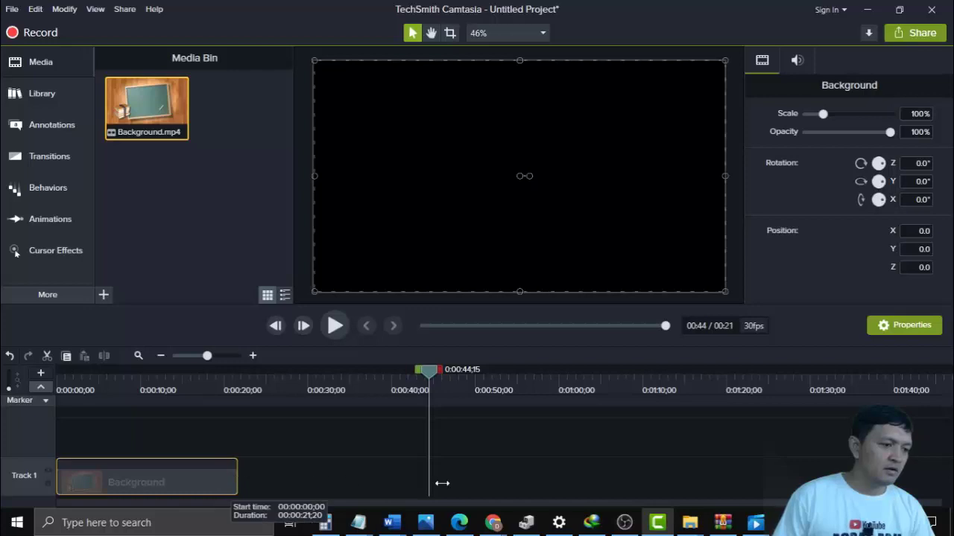
{"action": "left_click", "coordinate": [341, 493]}
{"action": "left_click", "coordinate": [214, 466]}
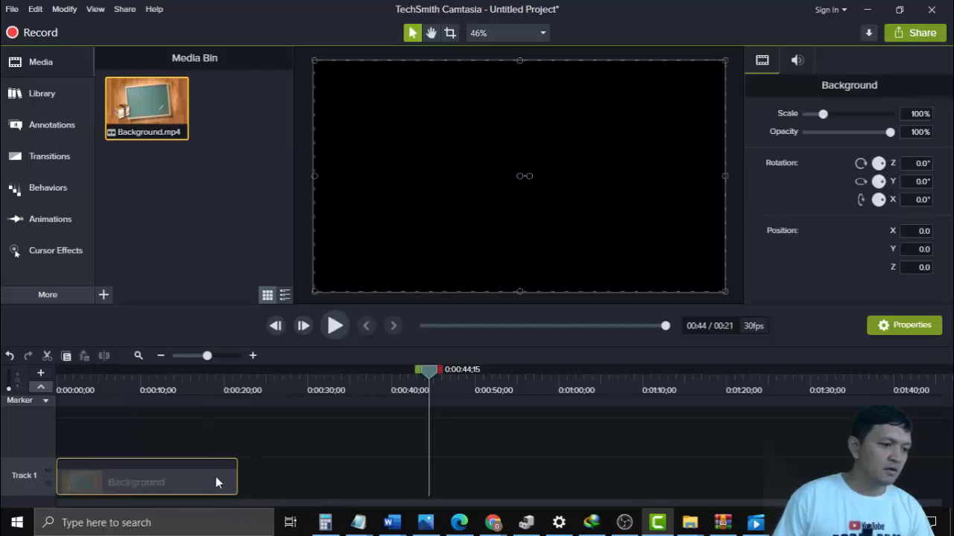
- Play and scrub through the chalkboard Background clip to preview it
{"action": "left_click_drag", "start_coordinate": [432, 369], "coordinate": [42, 371]}
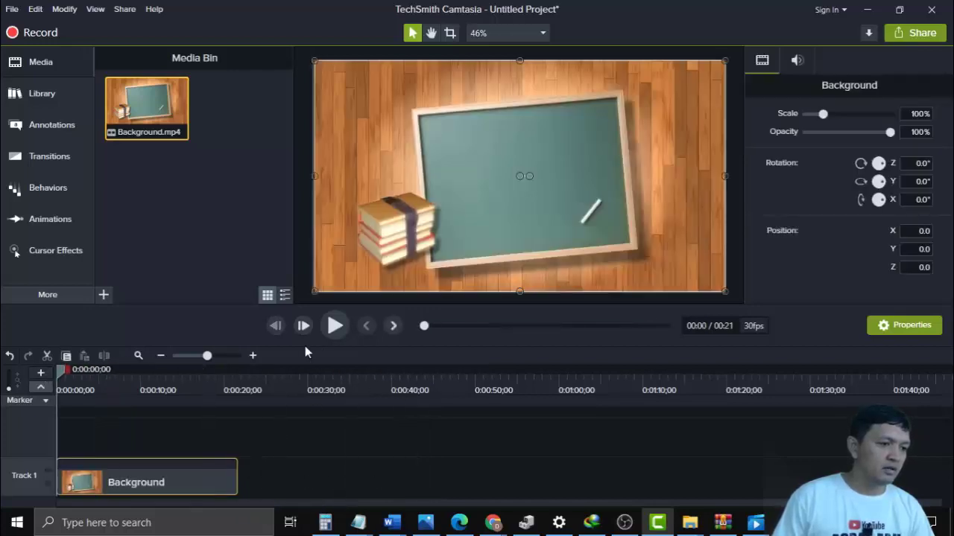
{"action": "left_click", "coordinate": [334, 325]}
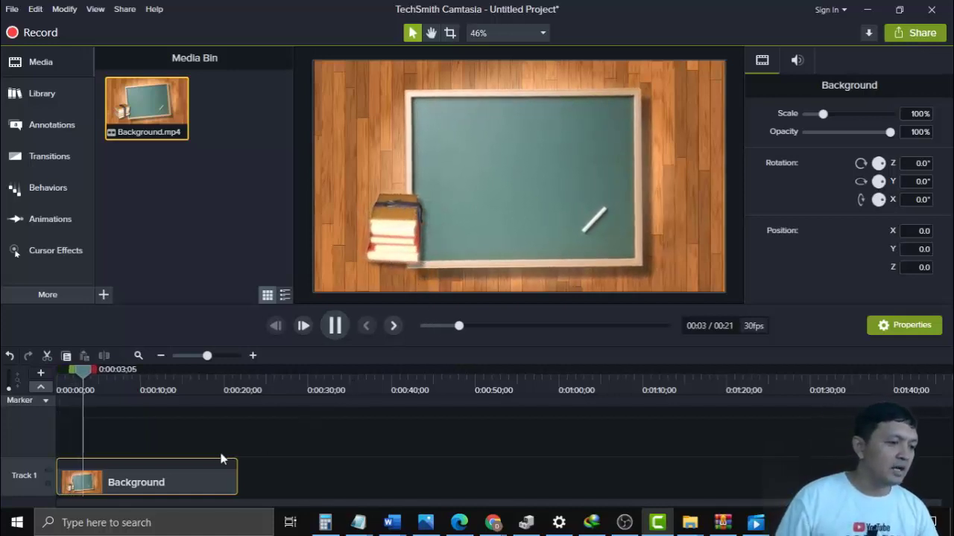
{"action": "left_click_drag", "start_coordinate": [84, 371], "coordinate": [80, 371]}
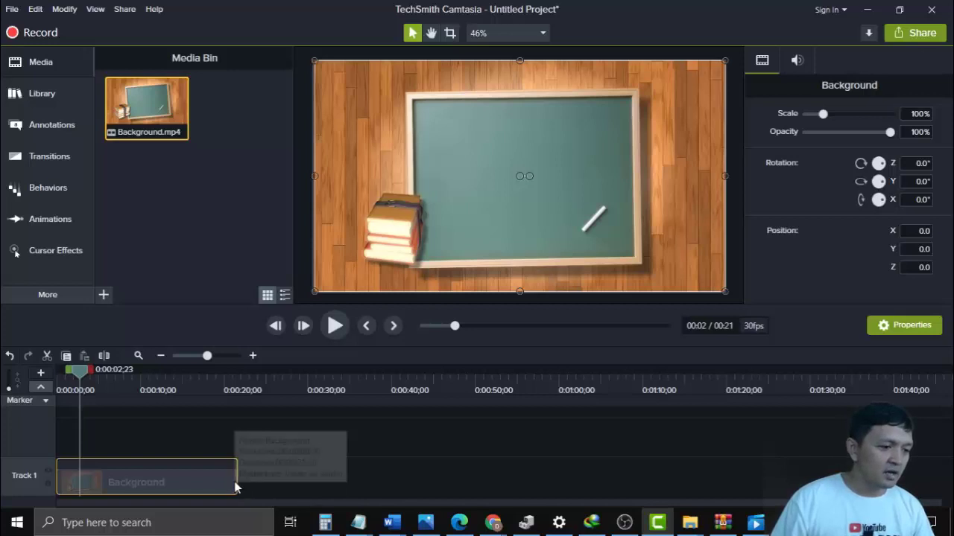
{"action": "left_click_drag", "start_coordinate": [236, 483], "coordinate": [351, 474]}
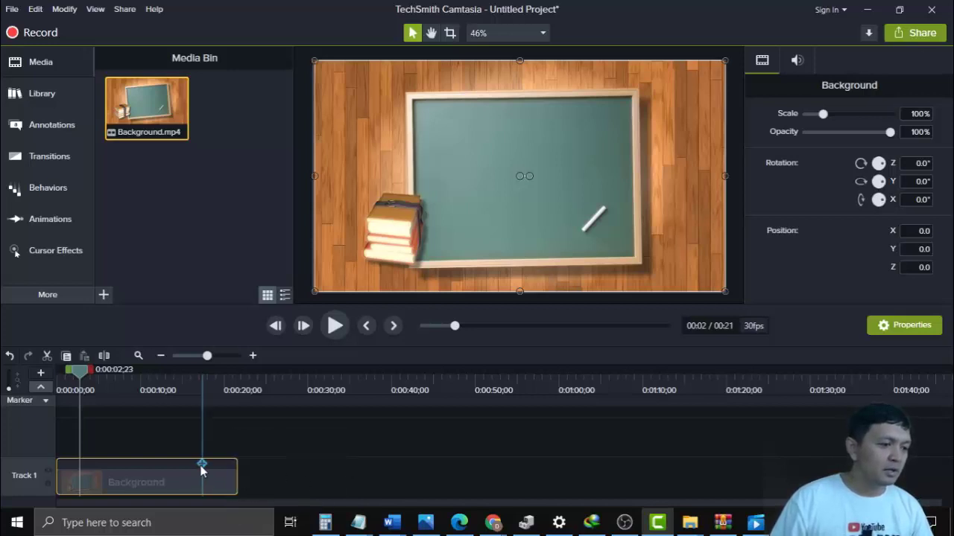
{"action": "left_click_drag", "start_coordinate": [80, 380], "coordinate": [197, 383]}
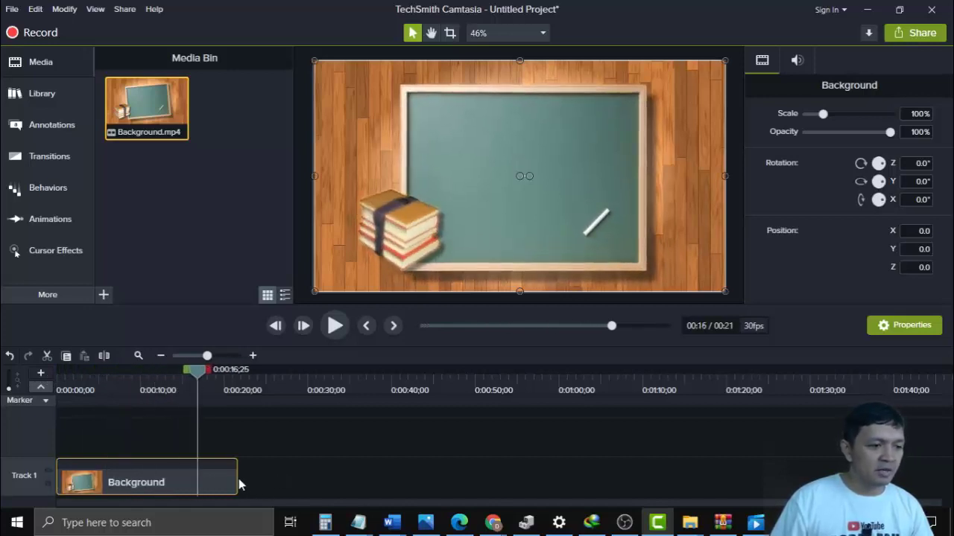
- Replay the project from 0:00, then bring up the media import choices
{"action": "left_click", "coordinate": [239, 479]}
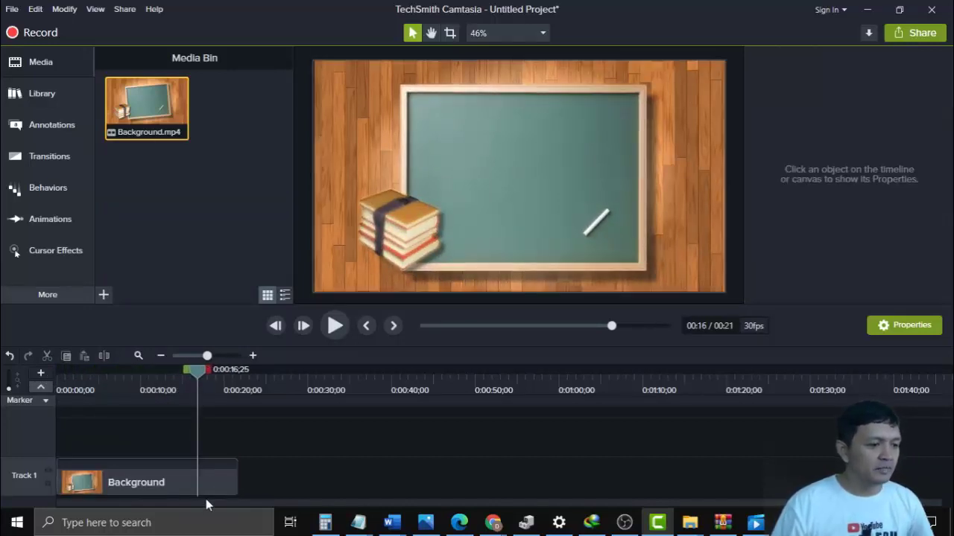
{"action": "left_click", "coordinate": [203, 483]}
{"action": "left_click_drag", "start_coordinate": [195, 377], "coordinate": [66, 409]}
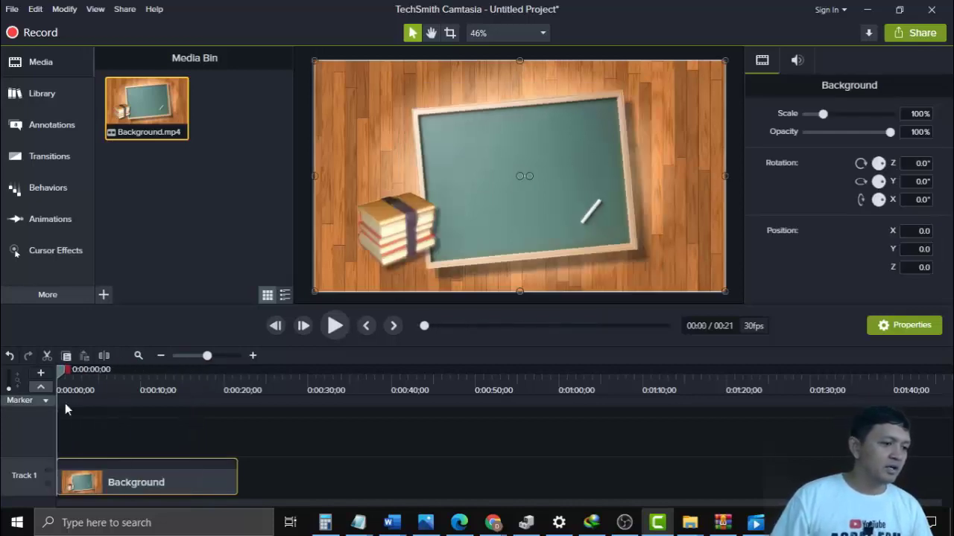
{"action": "left_click", "coordinate": [335, 326]}
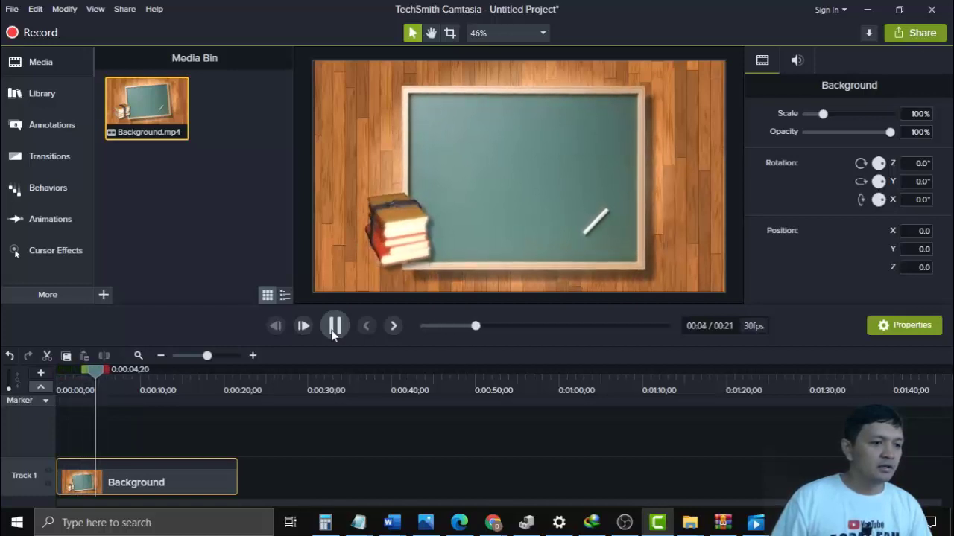
{"action": "left_click", "coordinate": [335, 326]}
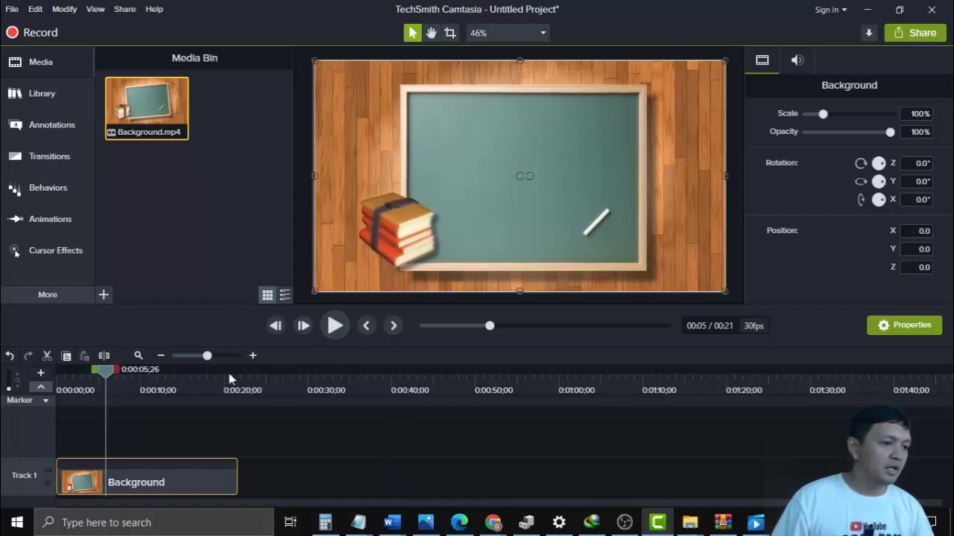
{"action": "left_click", "coordinate": [104, 294]}
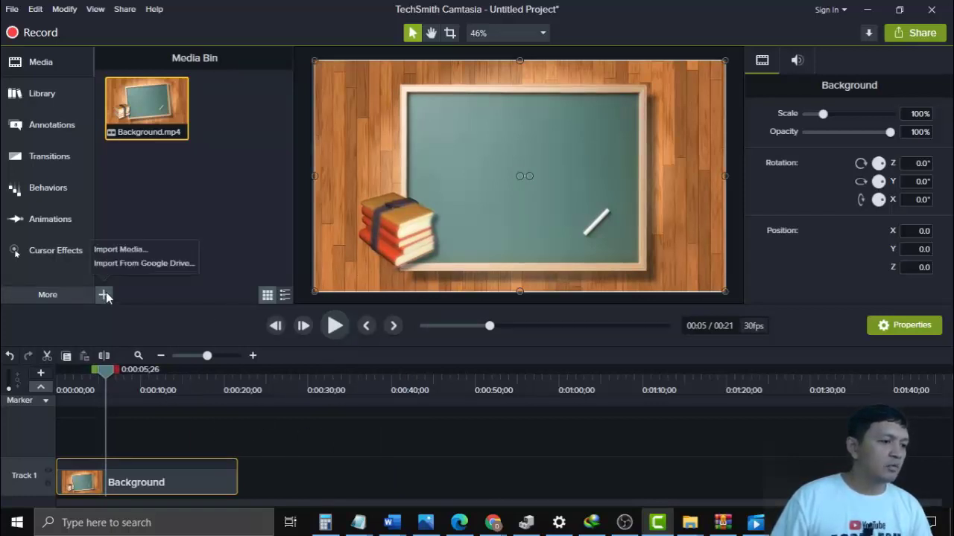
- Import 01.mp4 from the Asset\Scene folder into the Media Bin
{"action": "left_click", "coordinate": [119, 250]}
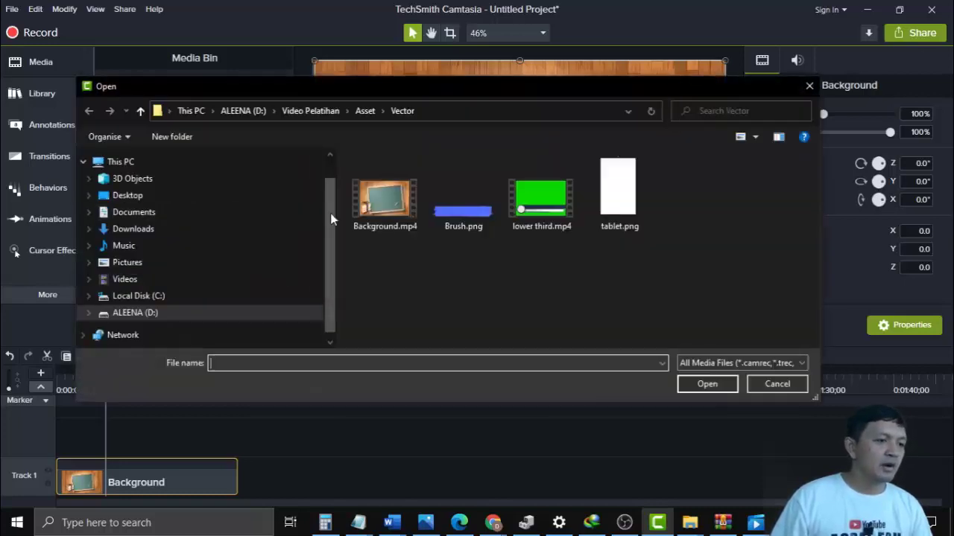
{"action": "left_click", "coordinate": [139, 111]}
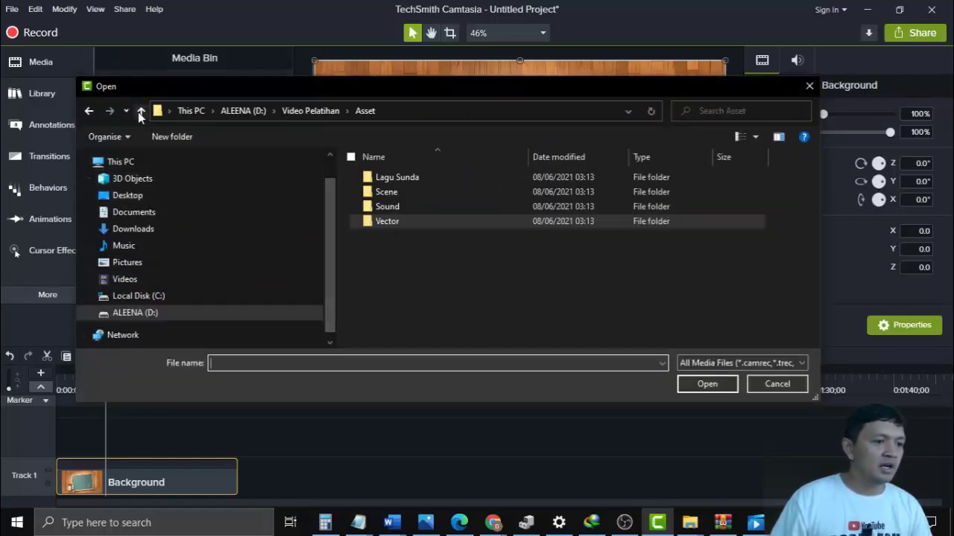
{"action": "double_click", "coordinate": [397, 194]}
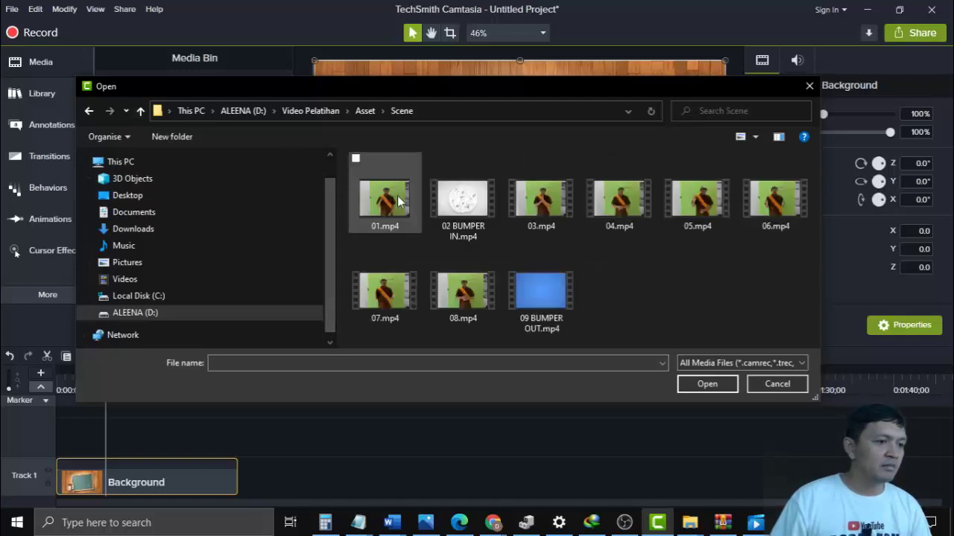
{"action": "left_click", "coordinate": [397, 225]}
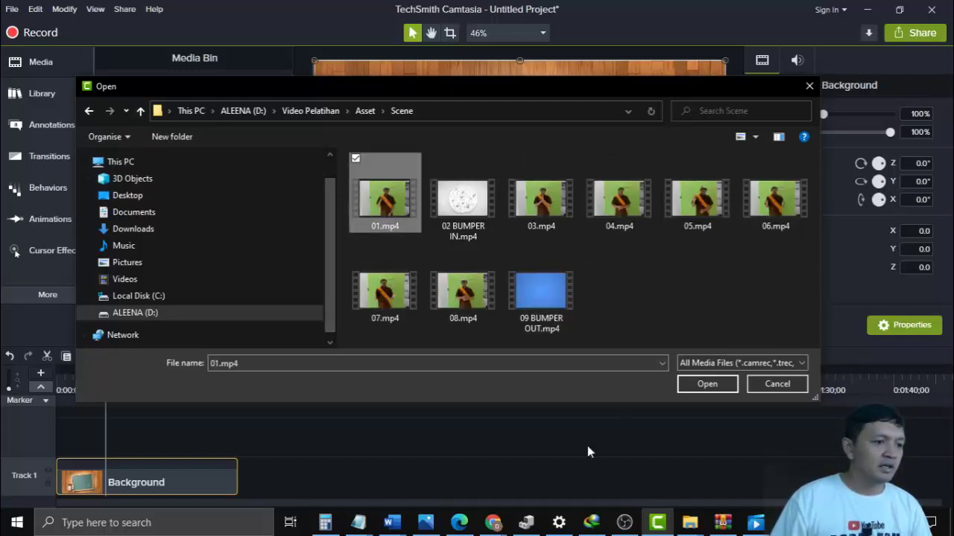
{"action": "left_click", "coordinate": [706, 385]}
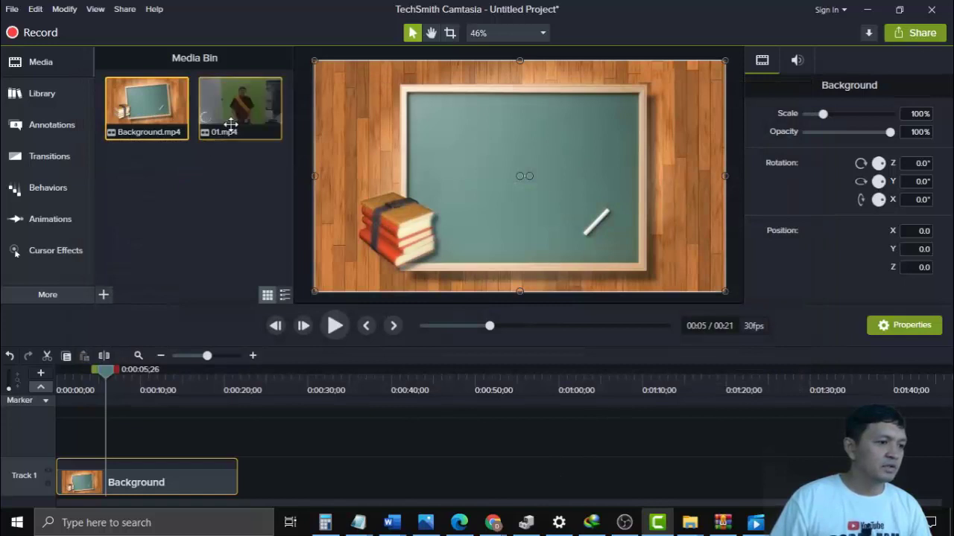
- Place the 01 clip on Track 2 above the Background clip
{"action": "left_click_drag", "start_coordinate": [243, 117], "coordinate": [57, 440]}
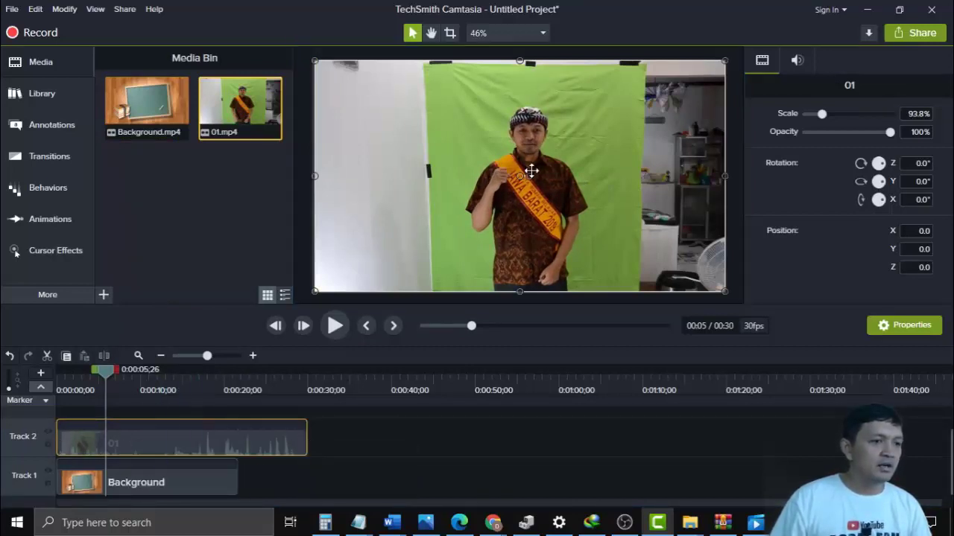
{"action": "left_click", "coordinate": [739, 257]}
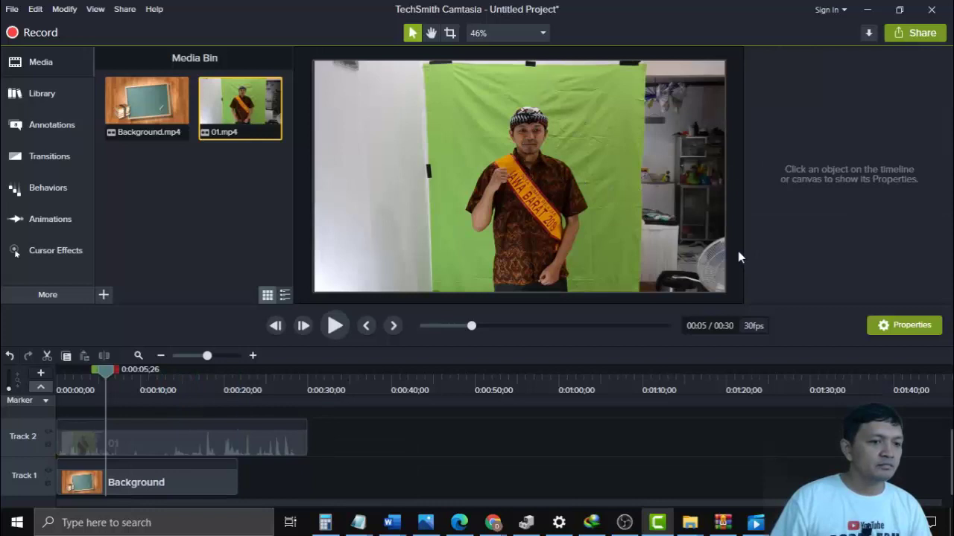
{"action": "left_click", "coordinate": [430, 206]}
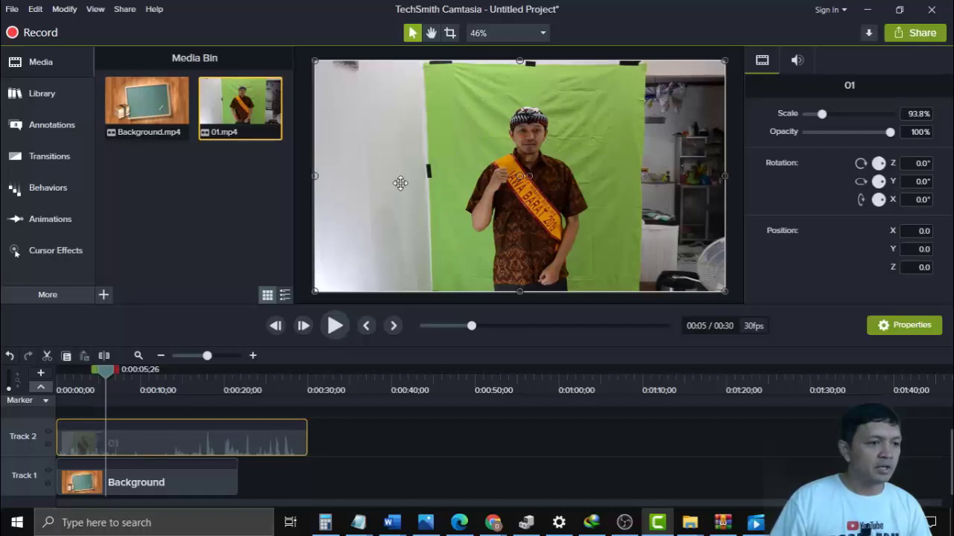
- Crop the 01 clip's left, right and top edges down to the green backdrop
{"action": "left_click", "coordinate": [453, 35]}
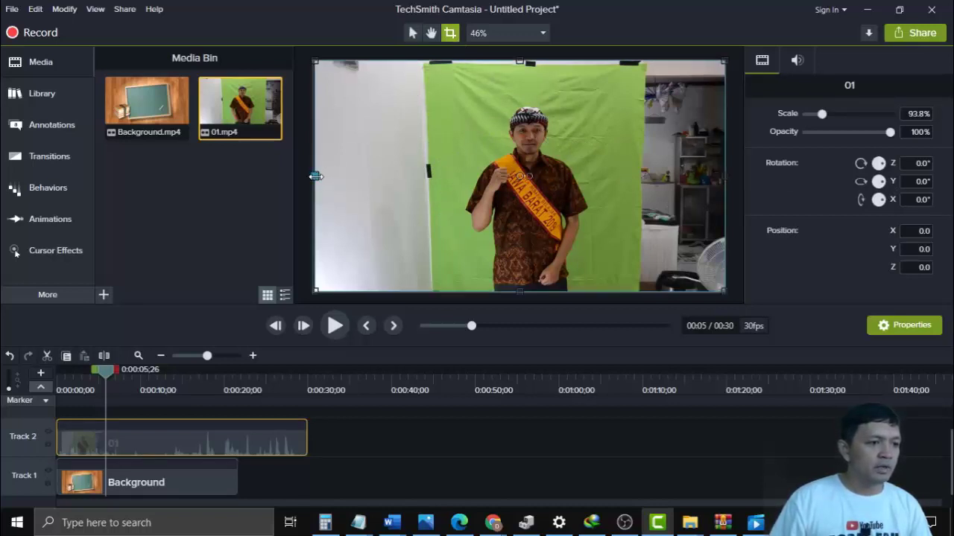
{"action": "left_click_drag", "start_coordinate": [316, 176], "coordinate": [433, 171]}
{"action": "left_click_drag", "start_coordinate": [727, 176], "coordinate": [622, 175]}
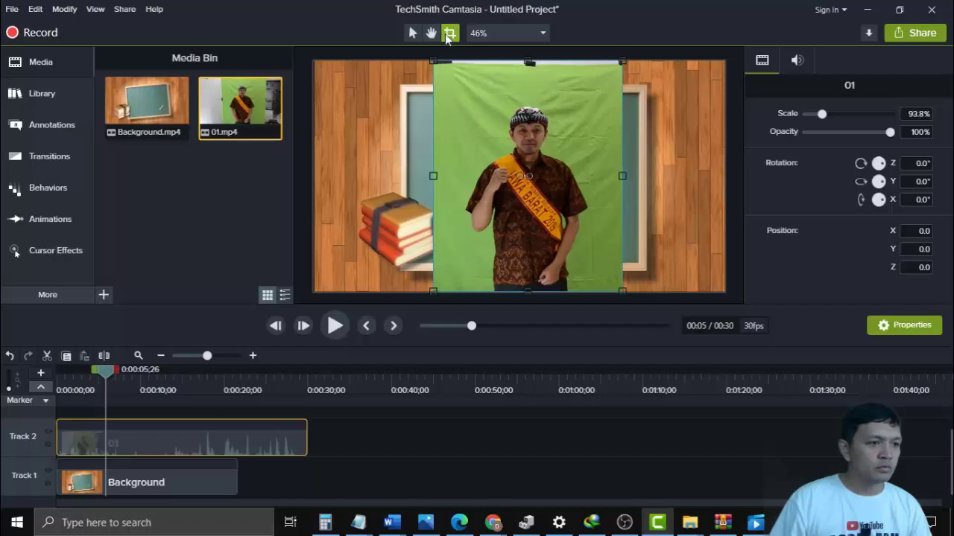
{"action": "left_click_drag", "start_coordinate": [529, 63], "coordinate": [529, 81]}
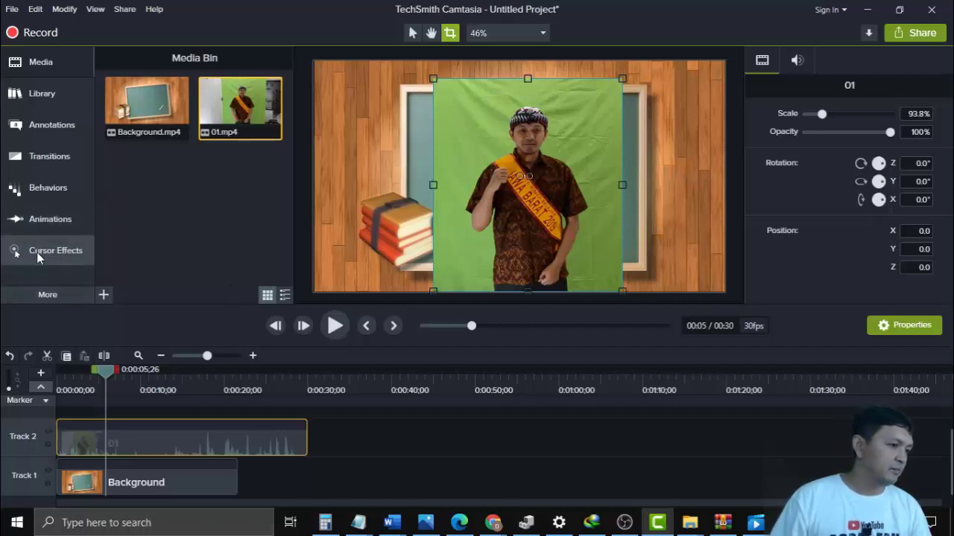
- Add Remove a Color to the 01 clip, sampling the green backdrop as the key colour
{"action": "left_click", "coordinate": [36, 295]}
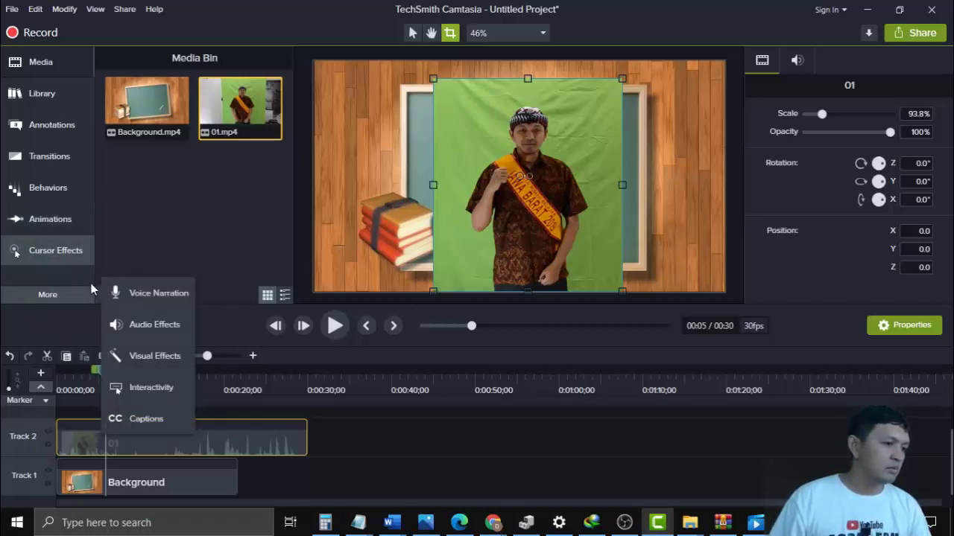
{"action": "left_click", "coordinate": [158, 361]}
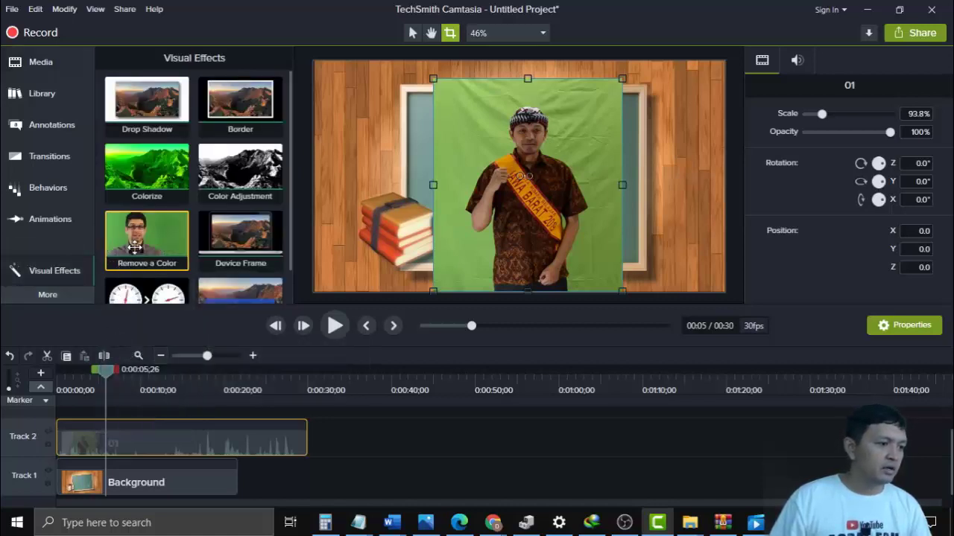
{"action": "left_click_drag", "start_coordinate": [135, 249], "coordinate": [459, 154]}
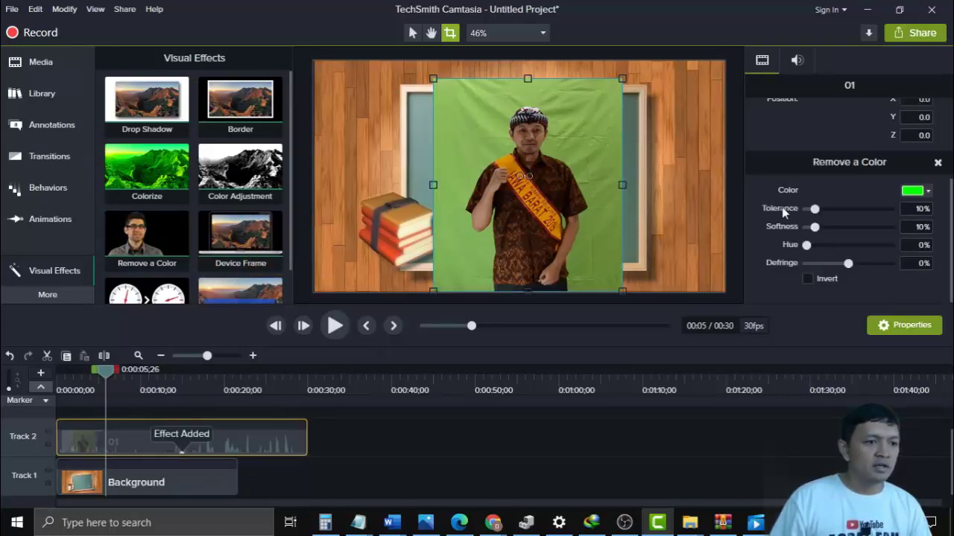
{"action": "left_click", "coordinate": [928, 193]}
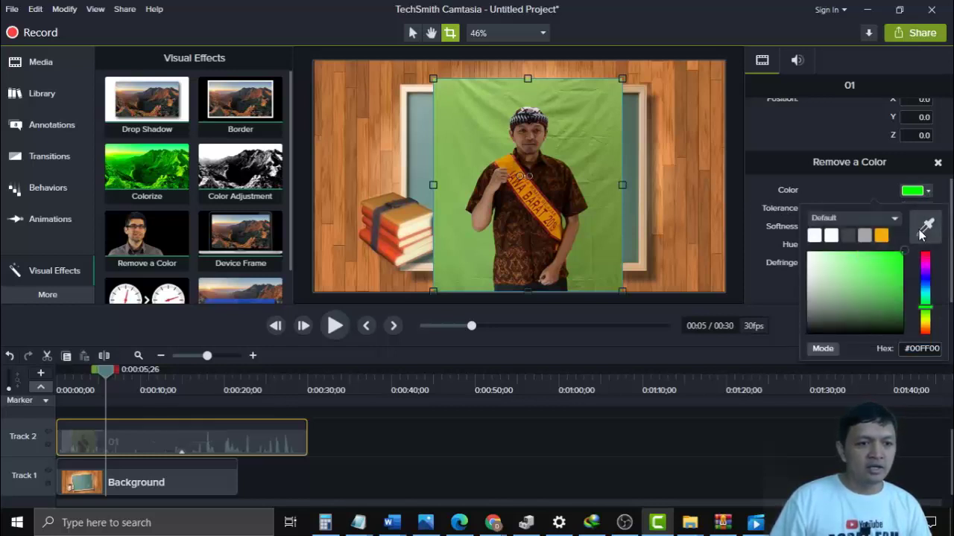
{"action": "left_click", "coordinate": [926, 260]}
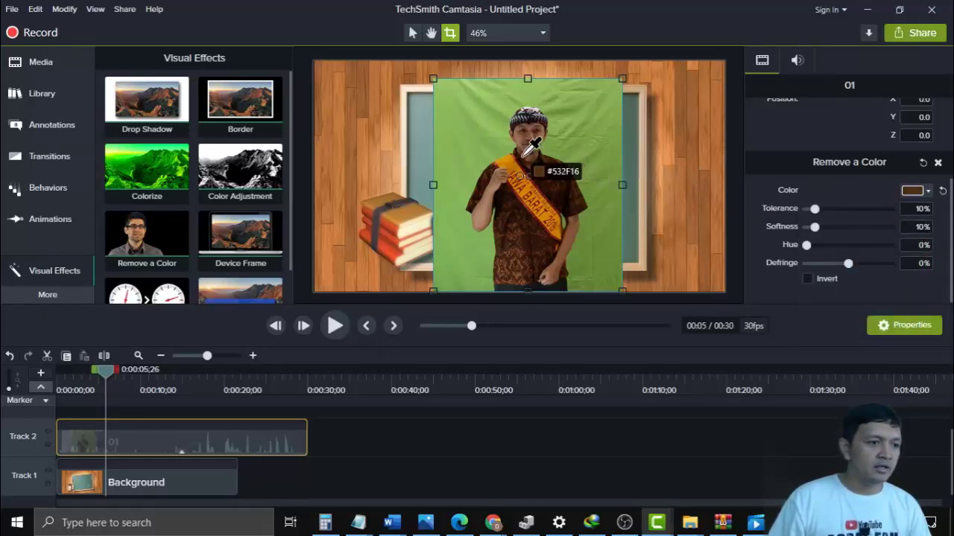
{"action": "left_click", "coordinate": [467, 150]}
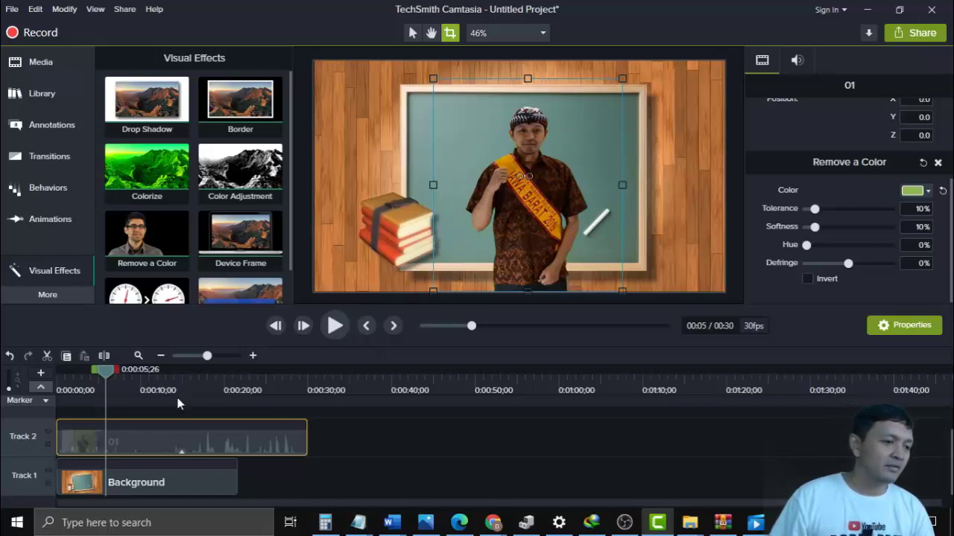
- Preview the keyed presenter over the chalkboard, then return to the Media Bin
{"action": "left_click_drag", "start_coordinate": [105, 370], "coordinate": [49, 378]}
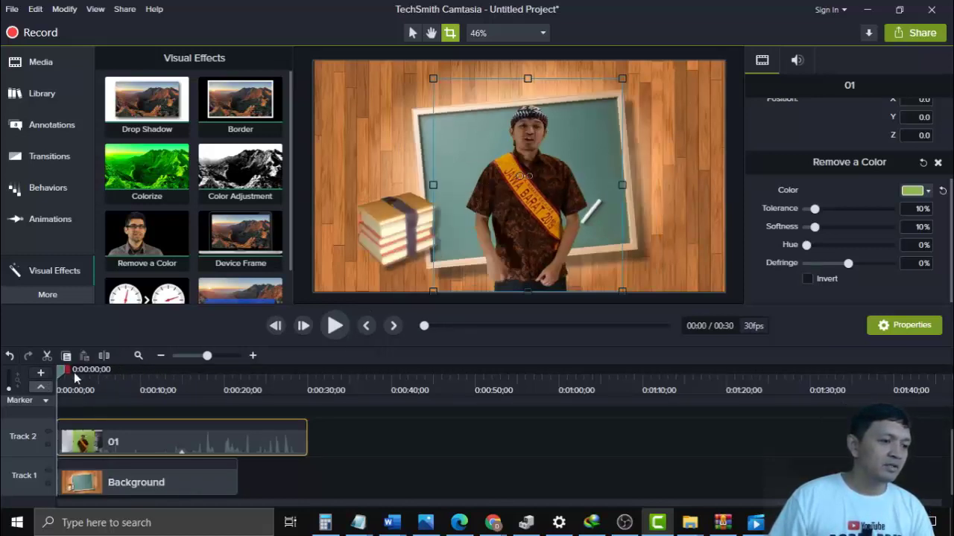
{"action": "left_click", "coordinate": [334, 326]}
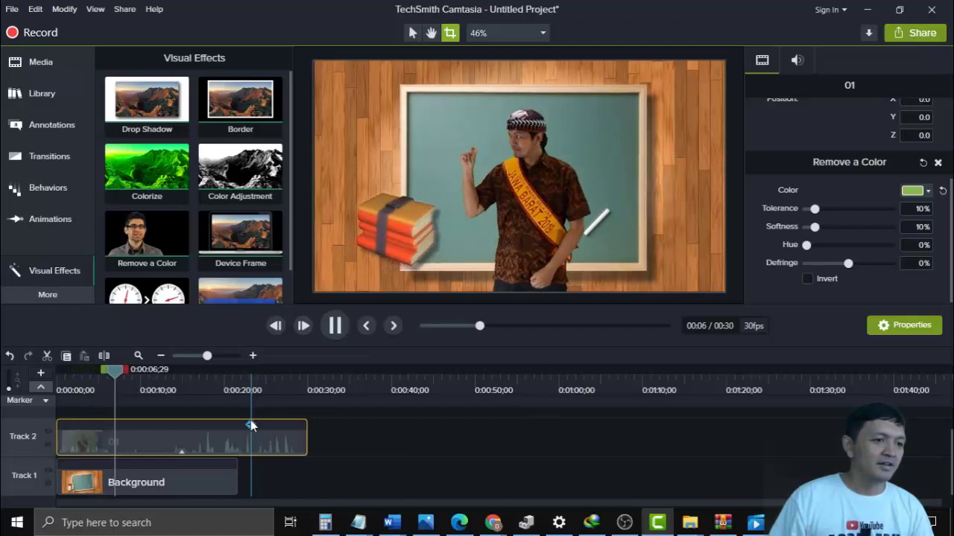
{"action": "left_click_drag", "start_coordinate": [126, 375], "coordinate": [106, 373]}
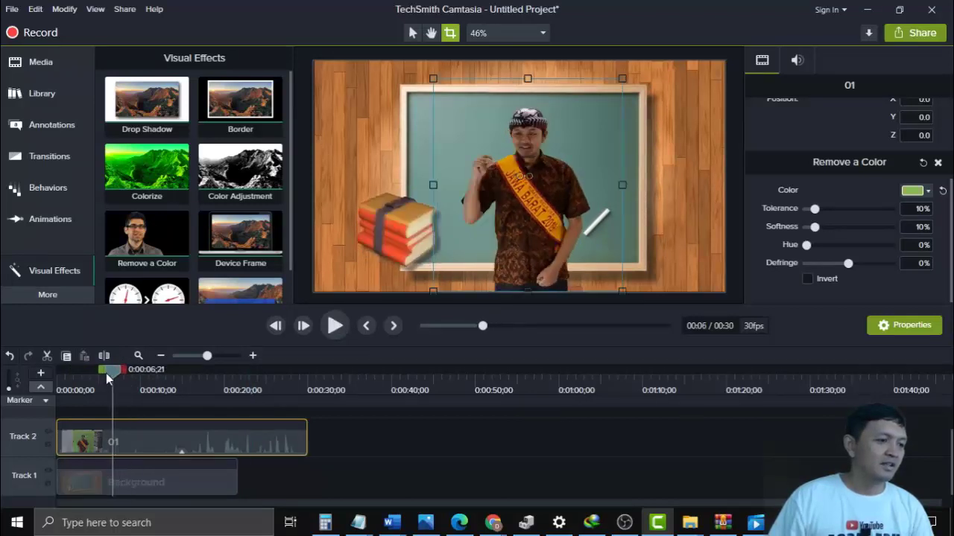
{"action": "left_click", "coordinate": [334, 325]}
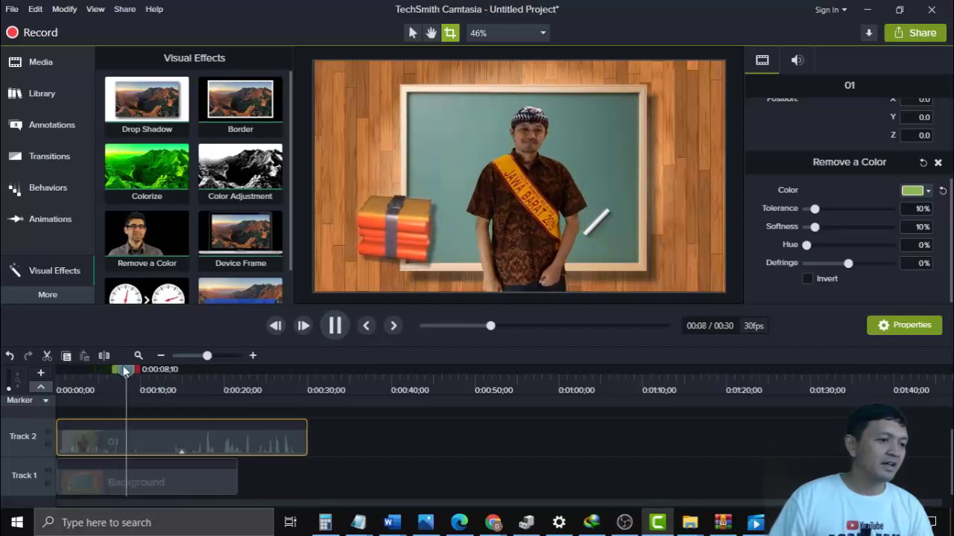
{"action": "left_click", "coordinate": [117, 373]}
{"action": "mouse_move", "coordinate": [117, 372]}
{"action": "left_mouse_down"}
{"action": "mouse_move", "coordinate": [95, 370]}
{"action": "mouse_move", "coordinate": [114, 368]}
{"action": "left_mouse_up"}
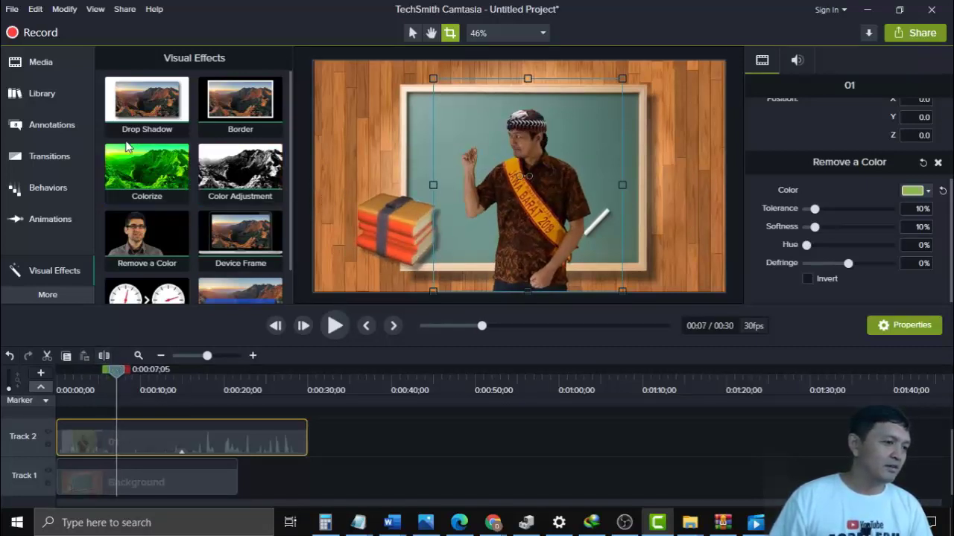
{"action": "left_click", "coordinate": [53, 70]}
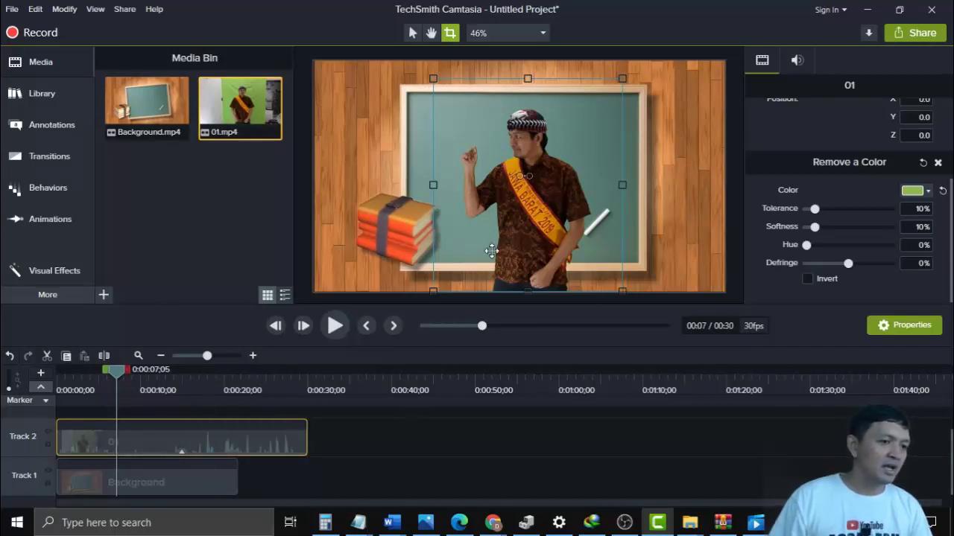
- Move the keyed presenter clip to the chalkboard's right side, at about X 387.4
{"action": "left_click", "coordinate": [651, 209]}
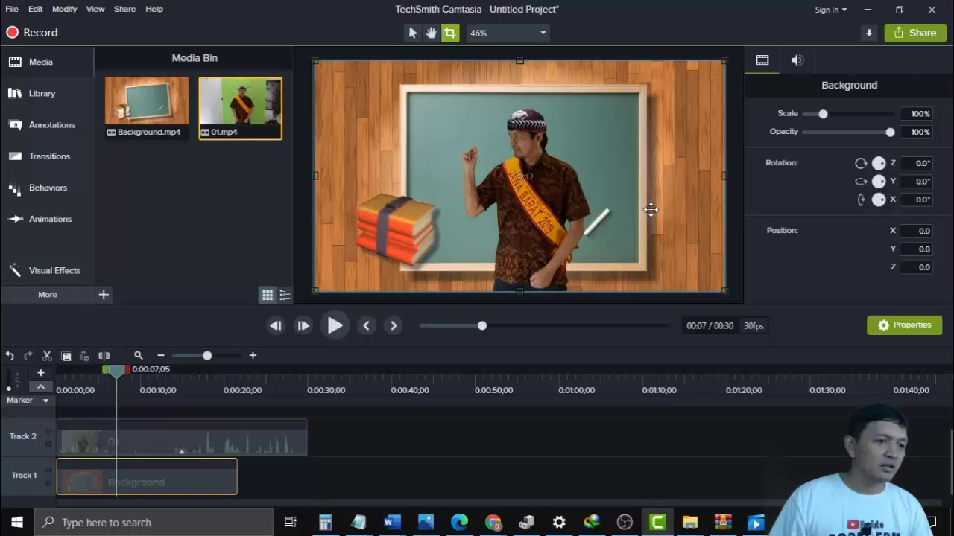
{"action": "left_click", "coordinate": [535, 204]}
{"action": "left_click_drag", "start_coordinate": [535, 203], "coordinate": [654, 205]}
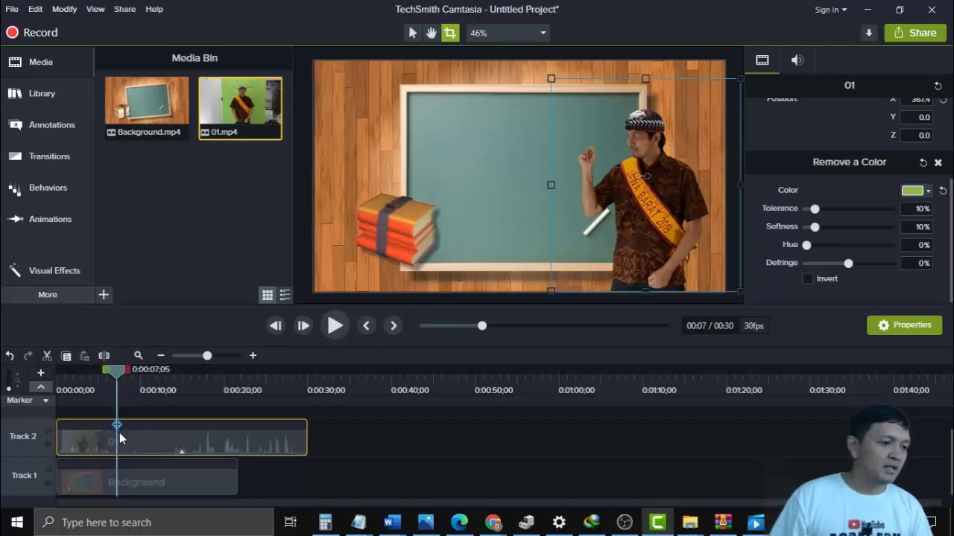
- Import BUDAK JALANAN.mp4 from the Asset\Lagu Sunda folder into the Media Bin
{"action": "left_click", "coordinate": [103, 295]}
{"action": "left_click", "coordinate": [108, 250]}
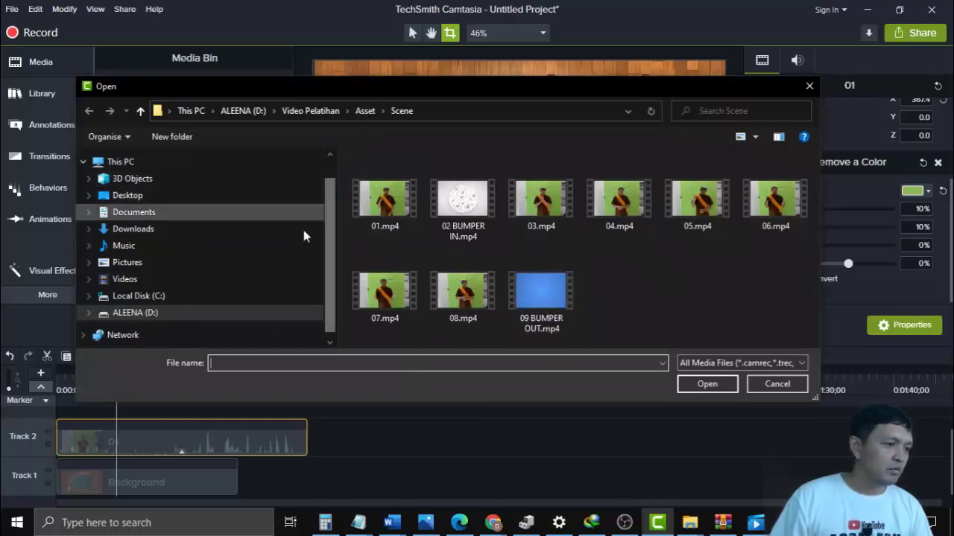
{"action": "left_click", "coordinate": [368, 110]}
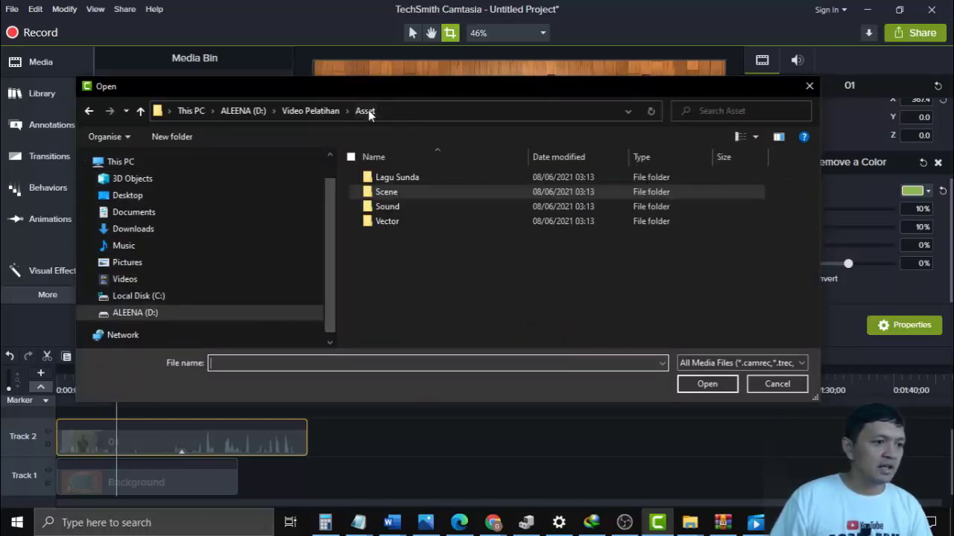
{"action": "double_click", "coordinate": [396, 195]}
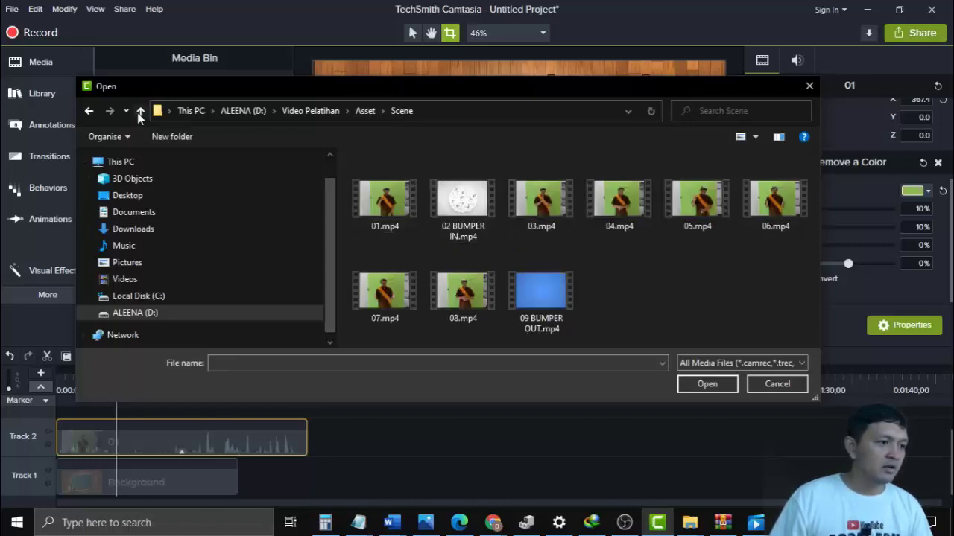
{"action": "left_click", "coordinate": [140, 111]}
{"action": "double_click", "coordinate": [401, 179]}
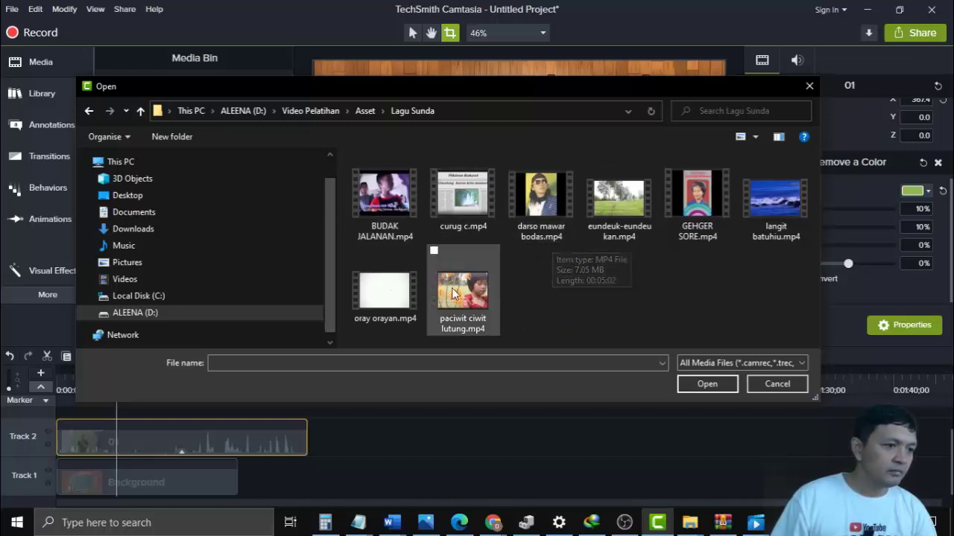
{"action": "left_click", "coordinate": [399, 200]}
{"action": "left_click", "coordinate": [707, 384]}
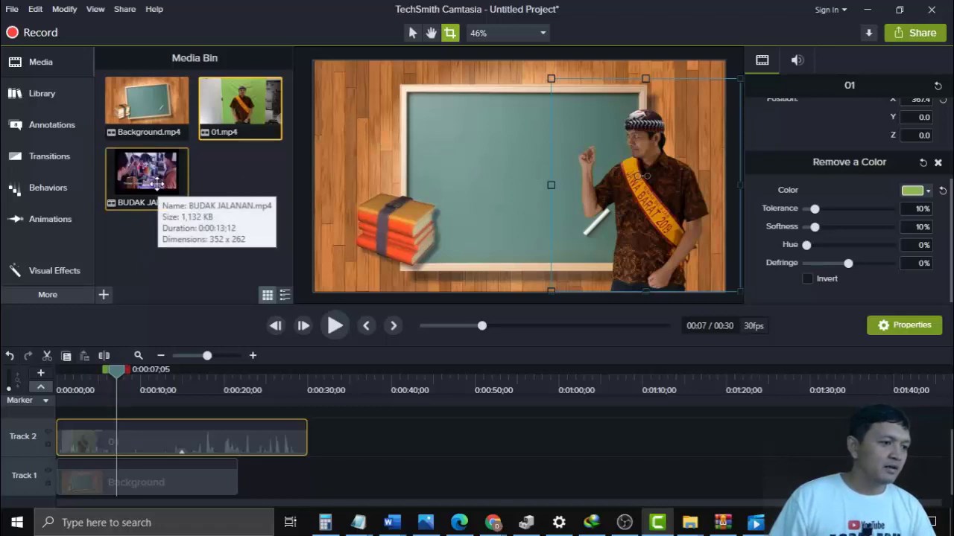
- Place BUDAK JALANAN on Track 3 and move the inset toward the chalkboard's upper left
{"action": "left_click_drag", "start_coordinate": [158, 184], "coordinate": [119, 421]}
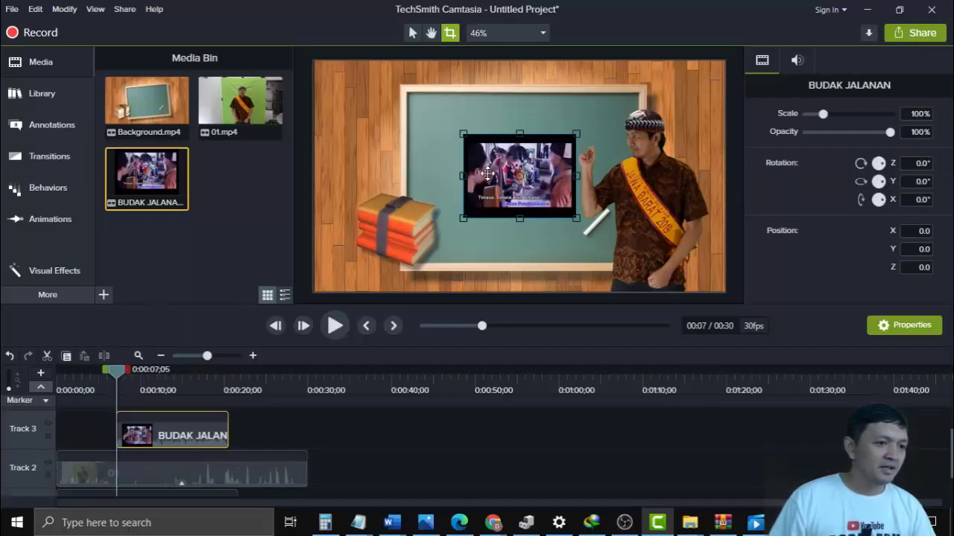
{"action": "left_click_drag", "start_coordinate": [515, 184], "coordinate": [419, 150]}
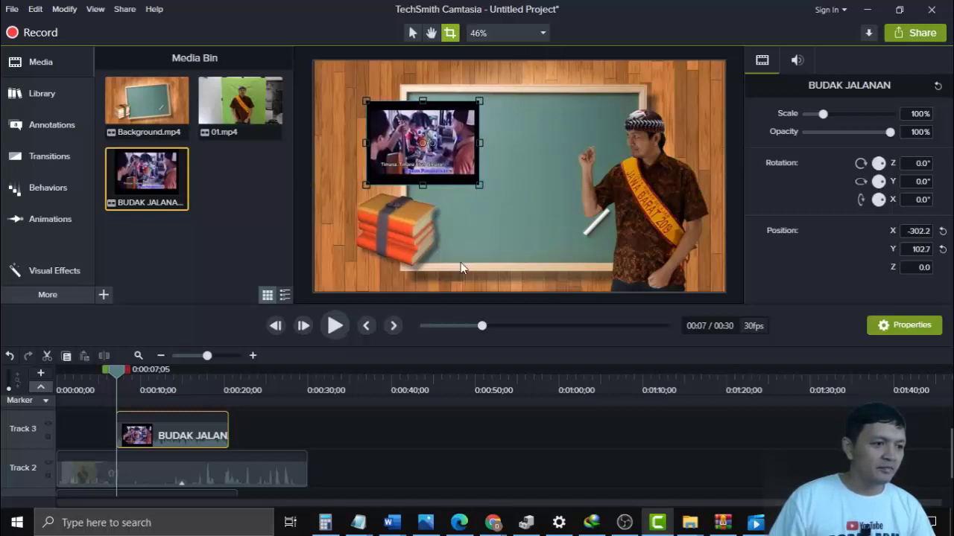
{"action": "left_click", "coordinate": [522, 218]}
{"action": "left_click", "coordinate": [449, 167]}
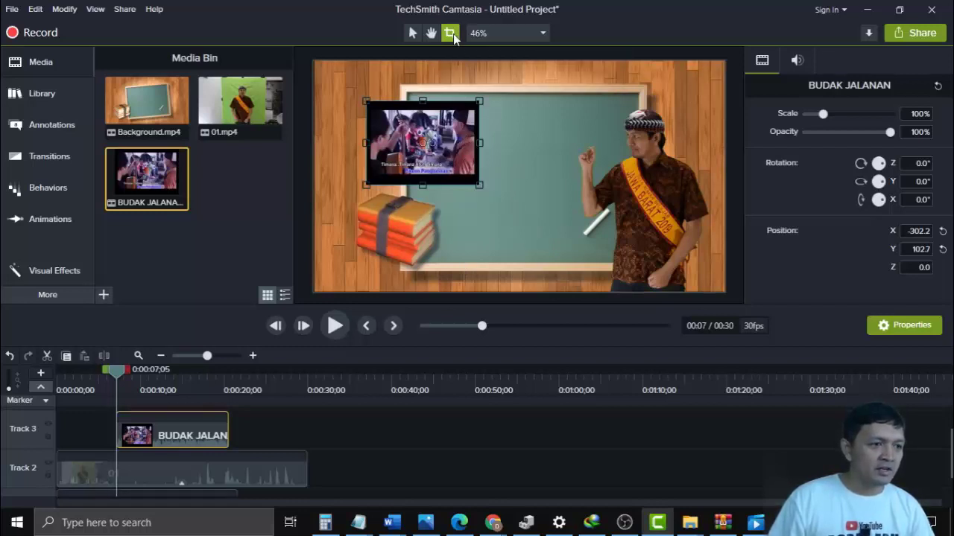
- Resize the BUDAK JALANAN inset to 192.9% and centre it vertically on the left
{"action": "left_click", "coordinate": [411, 35]}
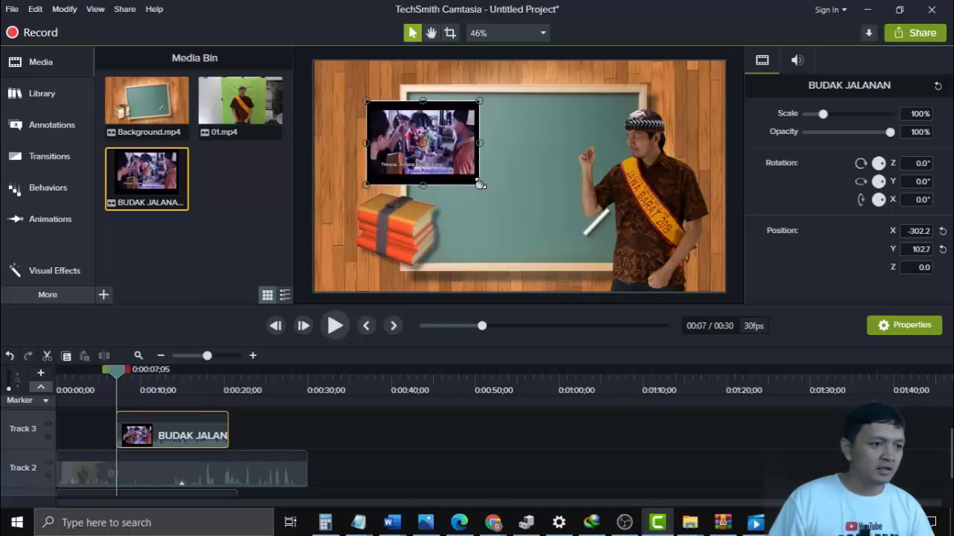
{"action": "left_click_drag", "start_coordinate": [486, 191], "coordinate": [551, 254]}
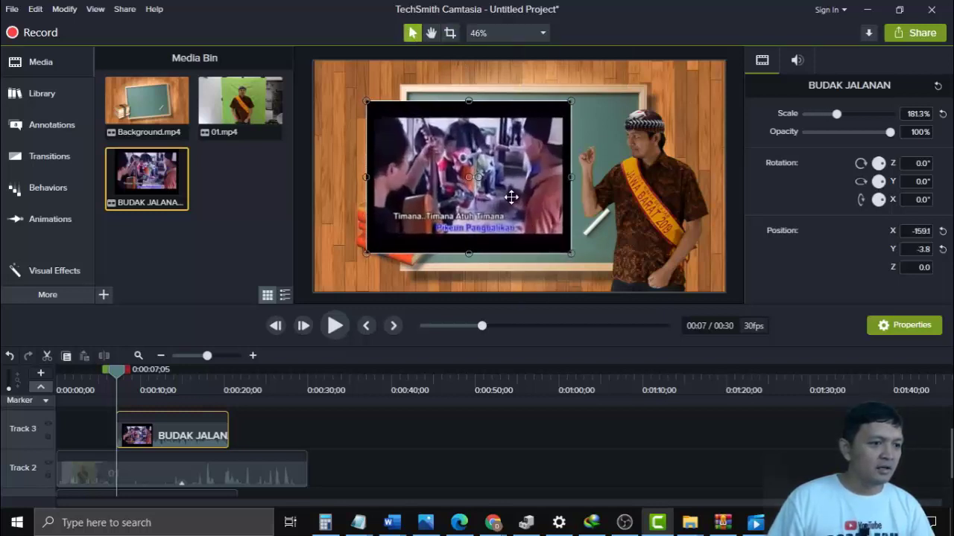
{"action": "left_click_drag", "start_coordinate": [511, 197], "coordinate": [496, 204]}
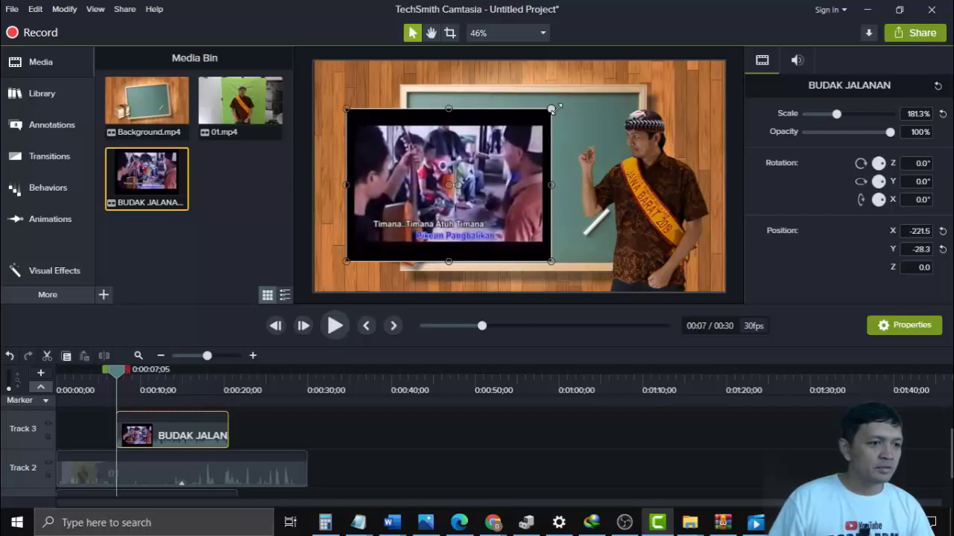
{"action": "left_click_drag", "start_coordinate": [551, 110], "coordinate": [564, 95]}
{"action": "left_click_drag", "start_coordinate": [512, 186], "coordinate": [511, 182]}
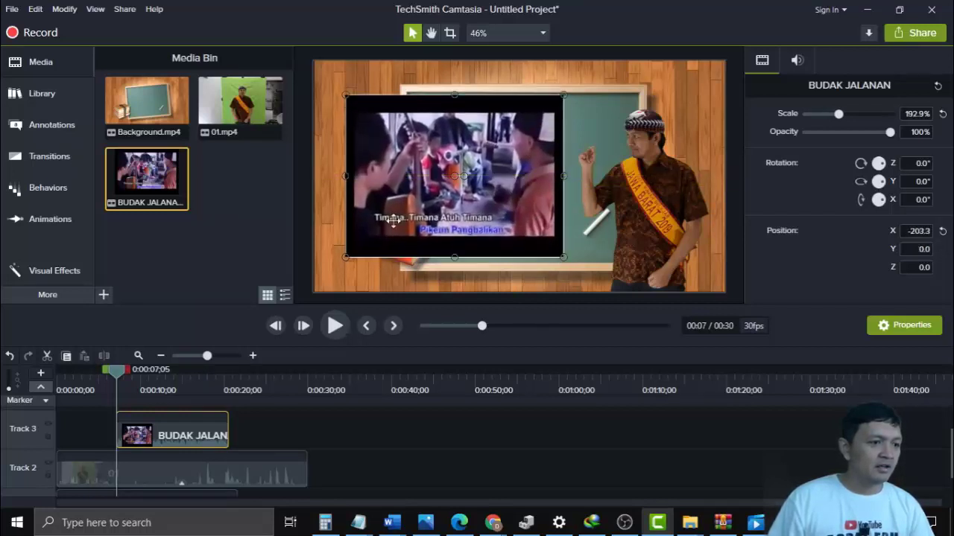
- Play the scene and park the playhead at 0:00:13;14
{"action": "left_click_drag", "start_coordinate": [117, 373], "coordinate": [102, 372]}
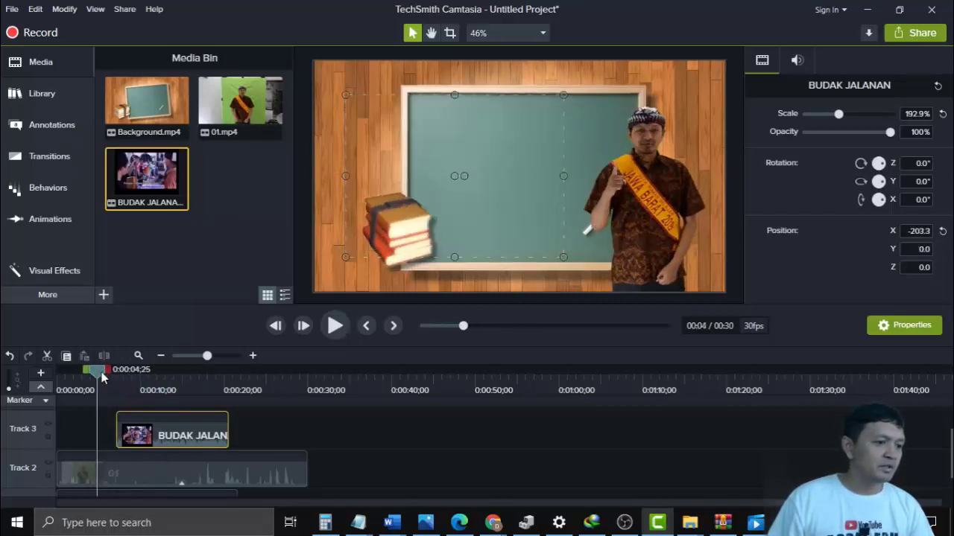
{"action": "left_click", "coordinate": [333, 326]}
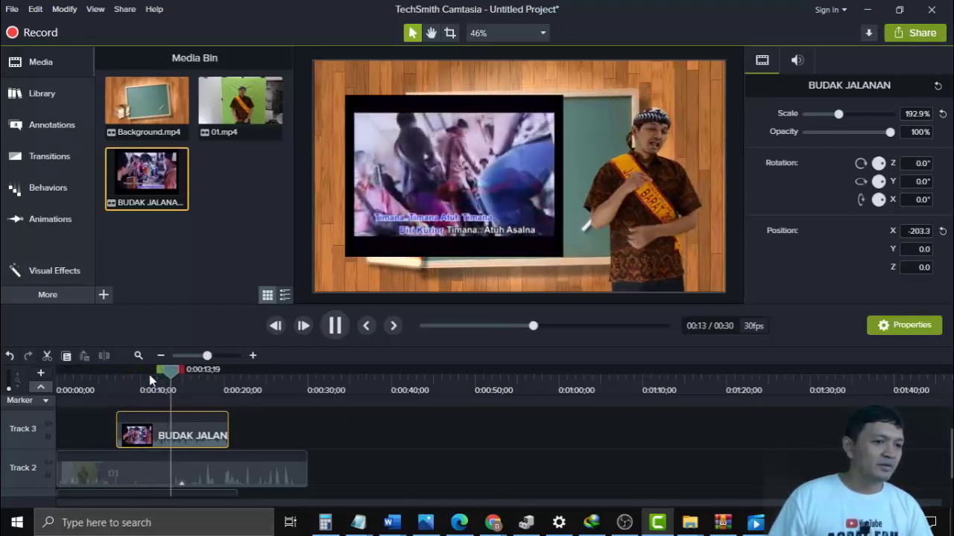
{"action": "left_click_drag", "start_coordinate": [183, 369], "coordinate": [171, 369]}
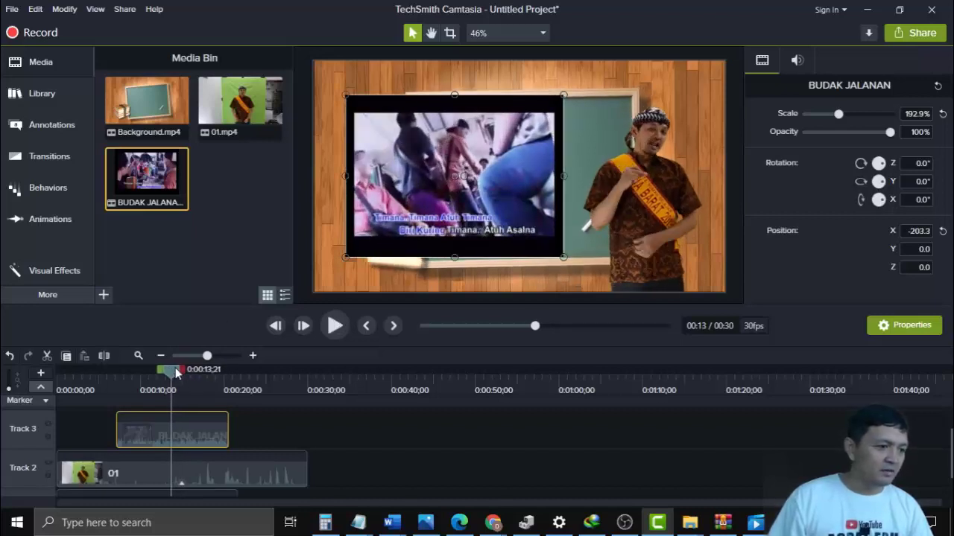
{"action": "left_click_drag", "start_coordinate": [176, 373], "coordinate": [174, 373]}
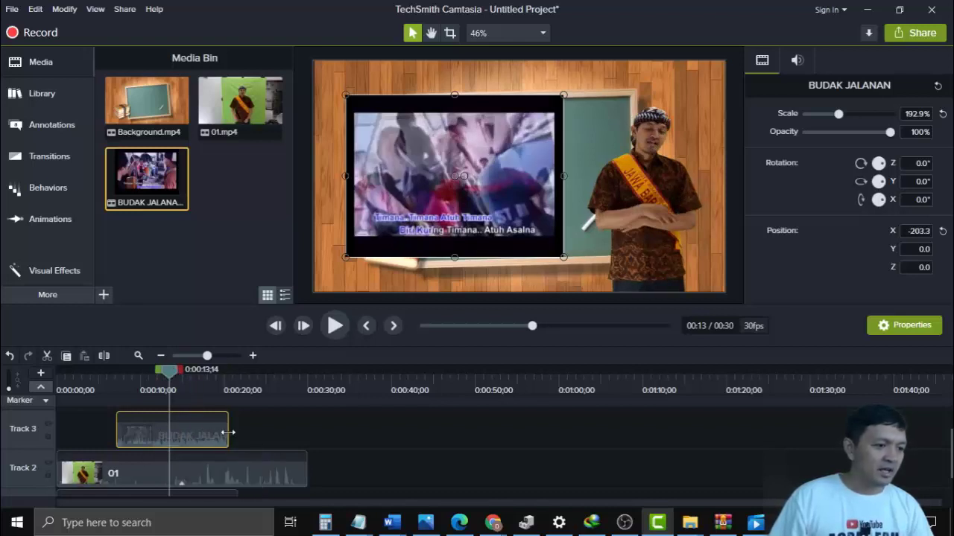
- Trim the BUDAK JALANAN clip to end at the playhead near 13 seconds and replay it
{"action": "left_click_drag", "start_coordinate": [222, 432], "coordinate": [169, 432]}
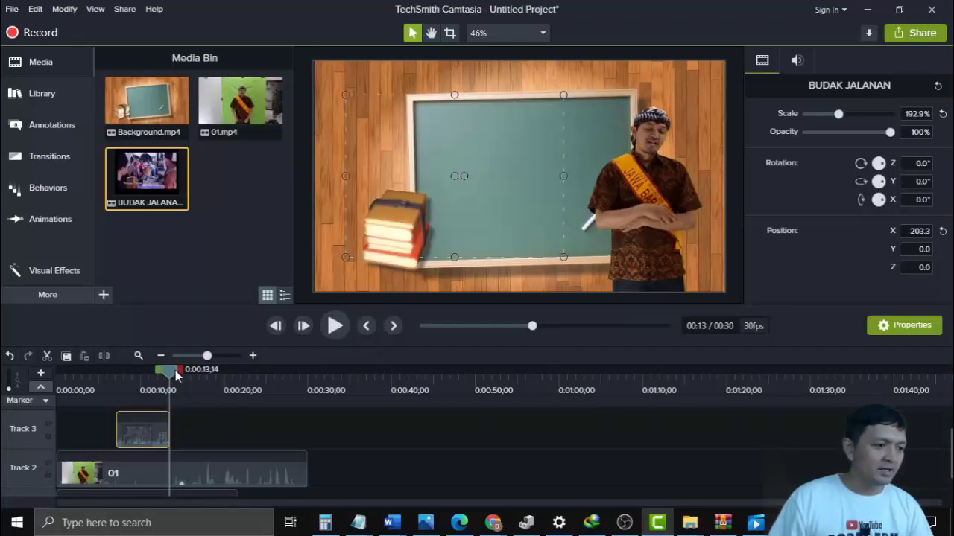
{"action": "left_click", "coordinate": [328, 326]}
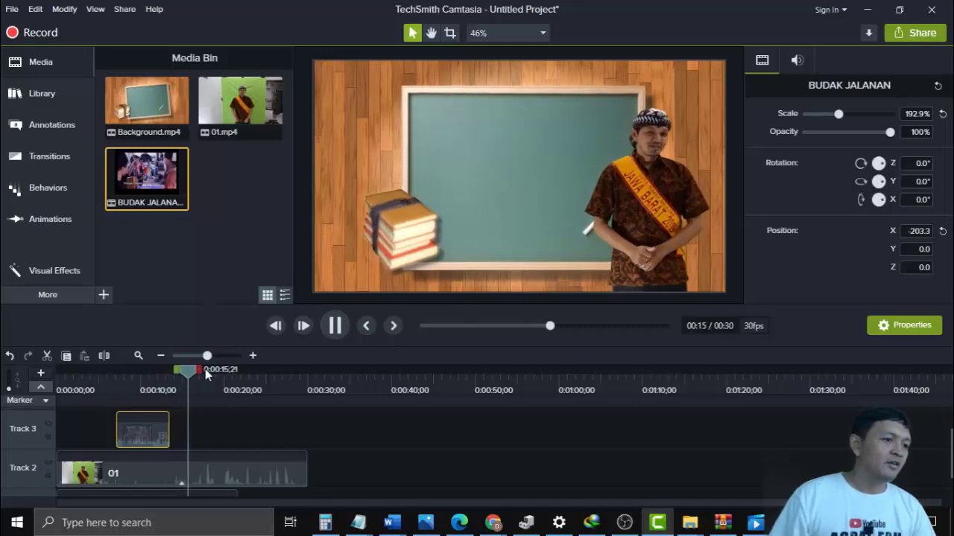
{"action": "left_click", "coordinate": [138, 383]}
{"action": "left_click_drag", "start_coordinate": [138, 382], "coordinate": [96, 377]}
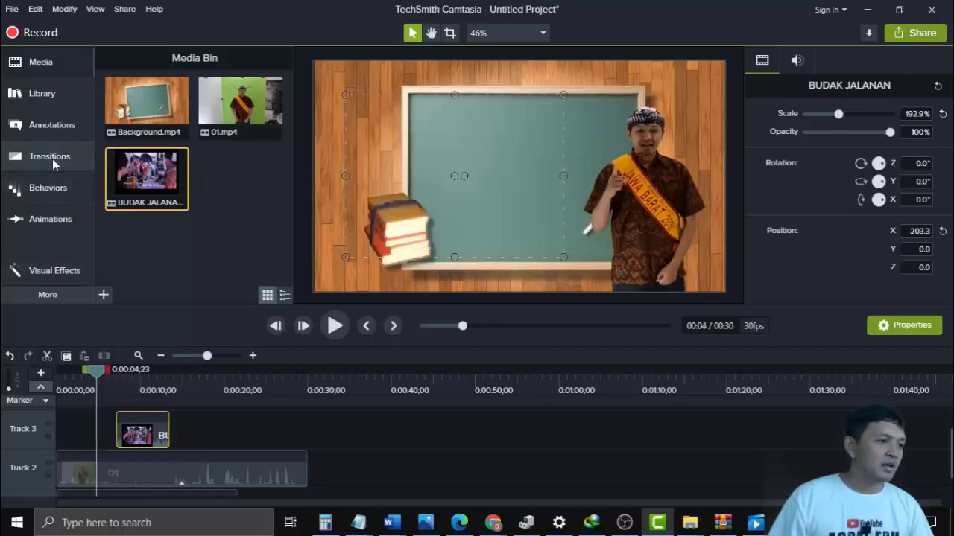
- Add a Fade transition to the BUDAK JALANAN clip and preview its fade-in
{"action": "left_click", "coordinate": [50, 156]}
{"action": "left_click_drag", "start_coordinate": [139, 143], "coordinate": [135, 428]}
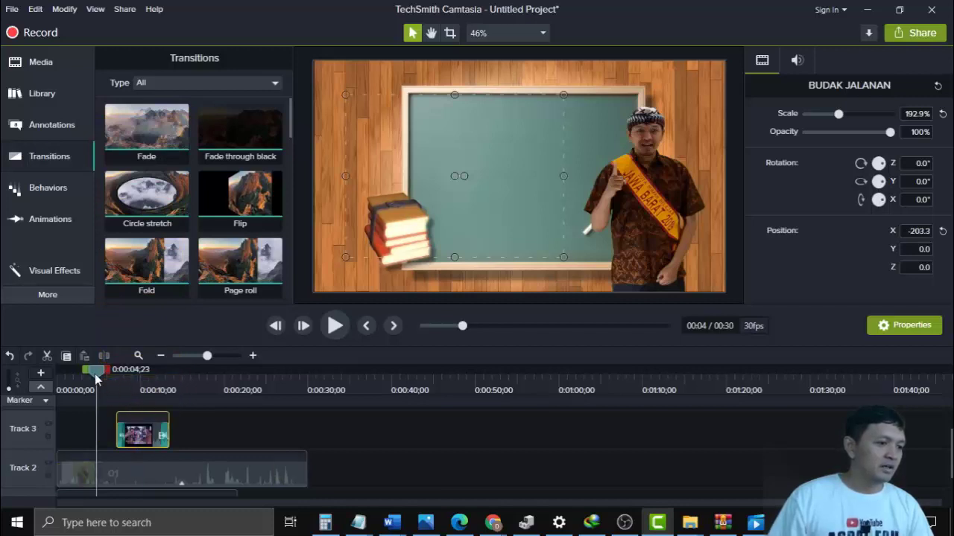
{"action": "left_click_drag", "start_coordinate": [95, 374], "coordinate": [110, 376]}
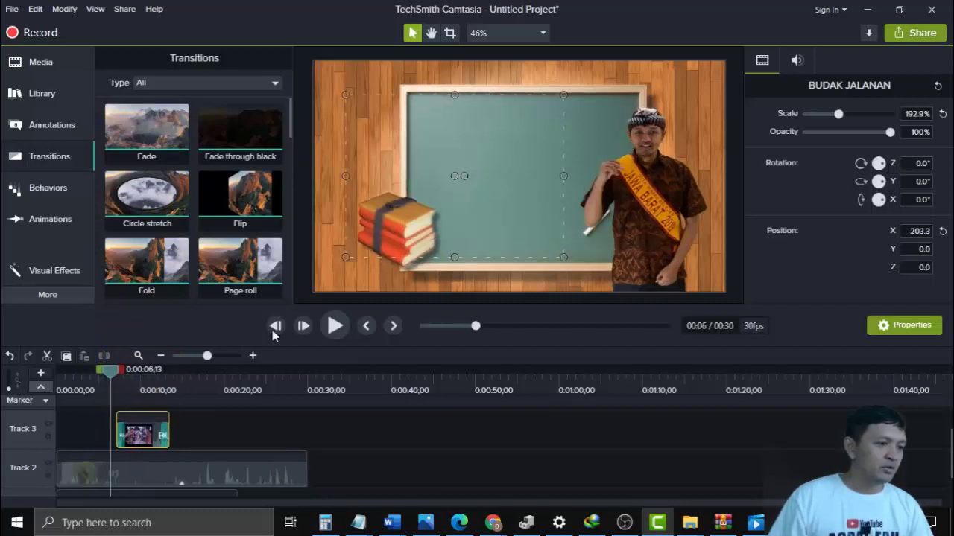
{"action": "left_click", "coordinate": [326, 327]}
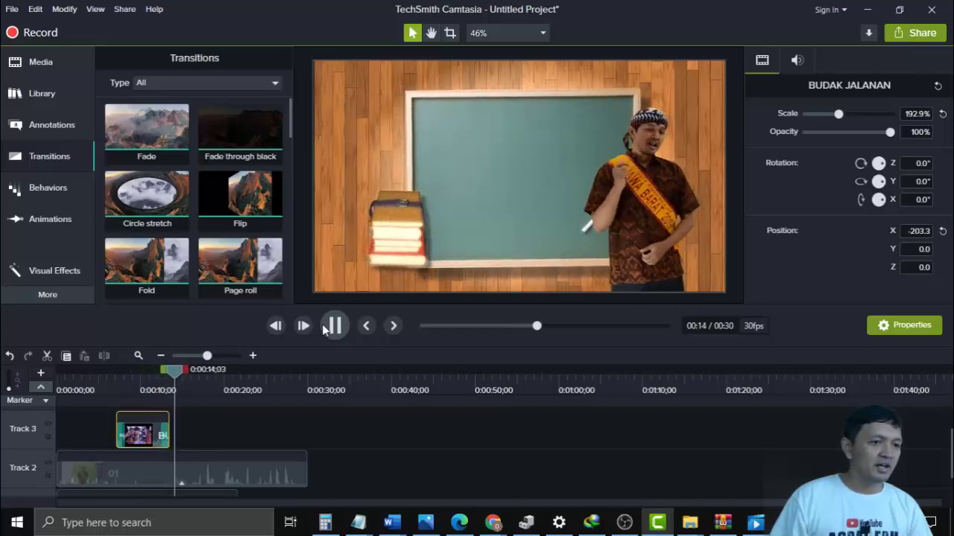
{"action": "left_click_drag", "start_coordinate": [187, 369], "coordinate": [126, 367]}
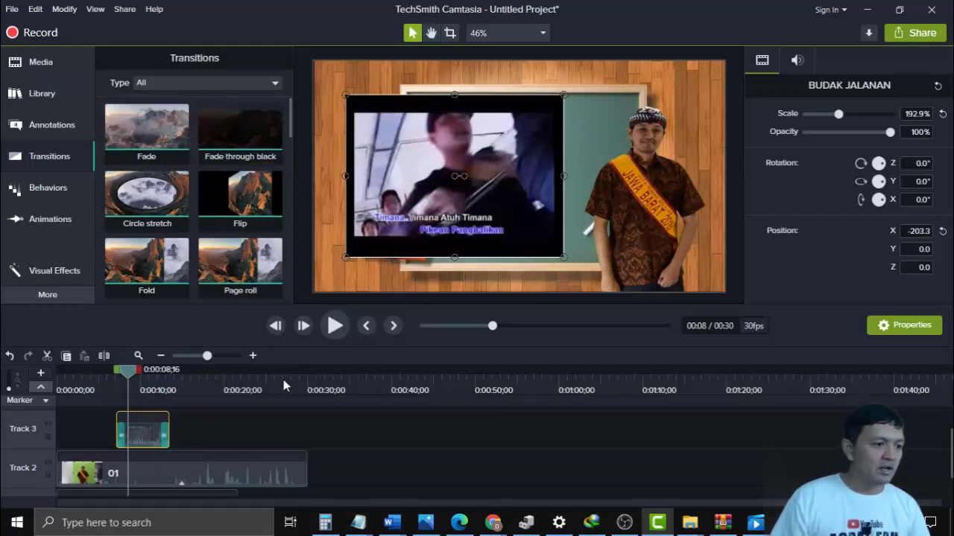
- Select the BUDAK JALANAN inset on the canvas with the playhead at 0:00:06;11
{"action": "left_click", "coordinate": [173, 438]}
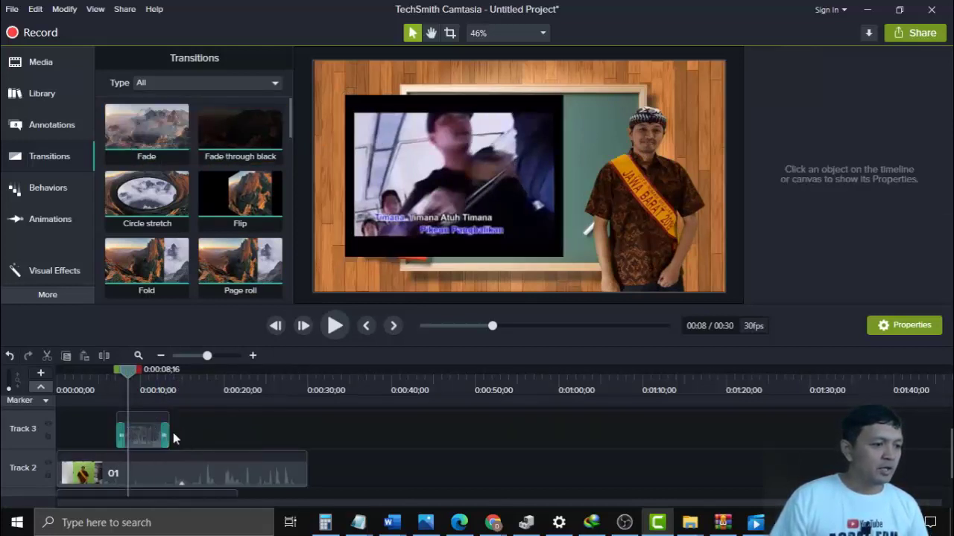
{"action": "left_click", "coordinate": [119, 439]}
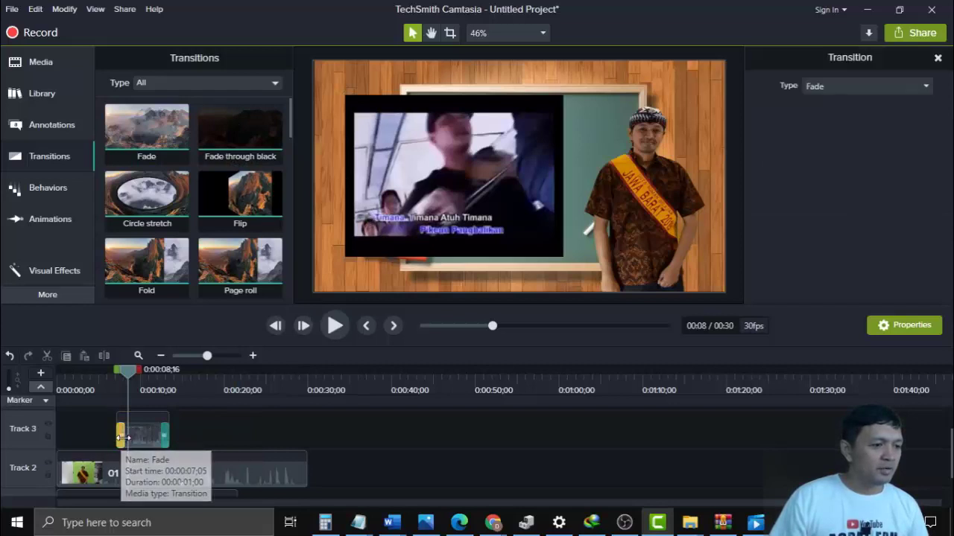
{"action": "left_click", "coordinate": [189, 432]}
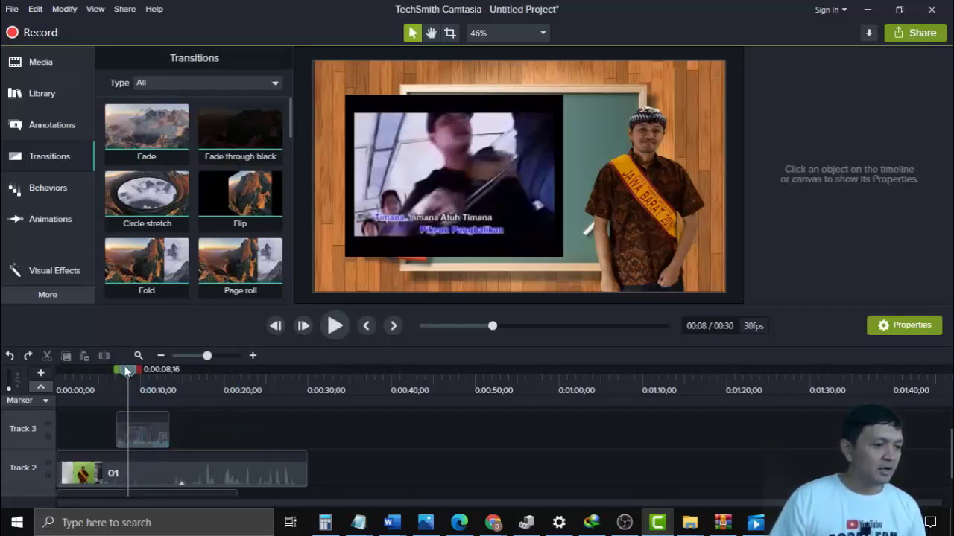
{"action": "left_click", "coordinate": [408, 165]}
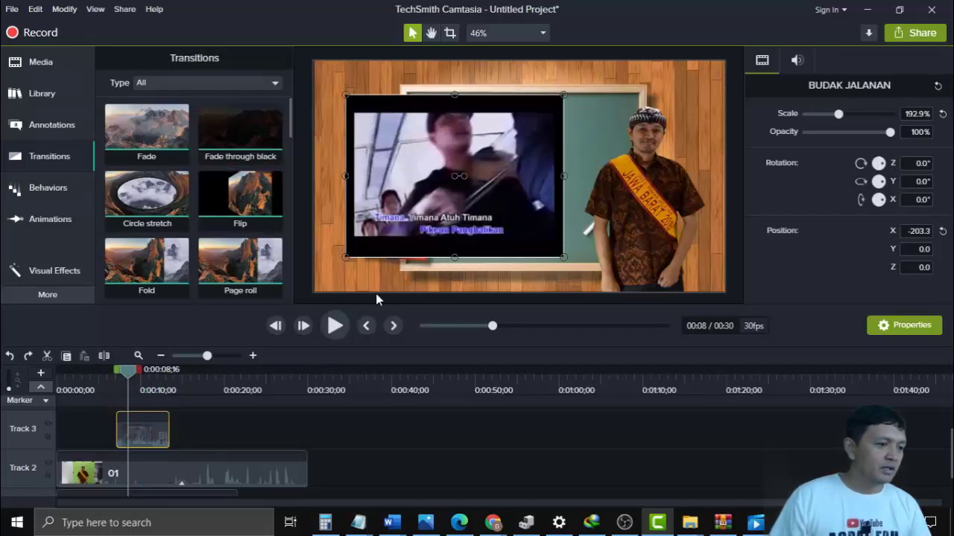
{"action": "mouse_move", "coordinate": [131, 372]}
{"action": "left_mouse_down"}
{"action": "mouse_move", "coordinate": [111, 372]}
{"action": "mouse_move", "coordinate": [123, 374]}
{"action": "left_mouse_up"}
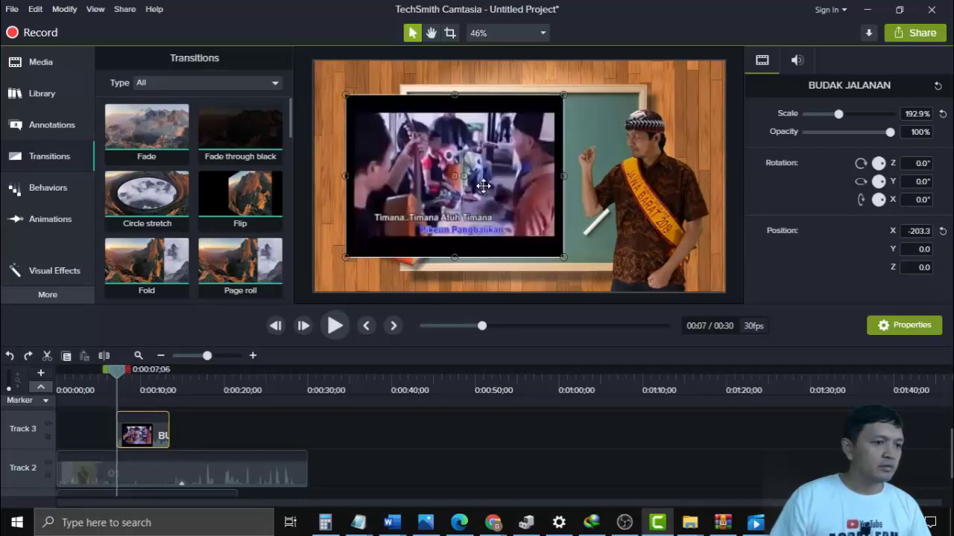
- Move the inset off-canvas to X -1,005.4 and apply the Custom animation to its Track 3 clip
{"action": "left_click_drag", "start_coordinate": [483, 186], "coordinate": [224, 185]}
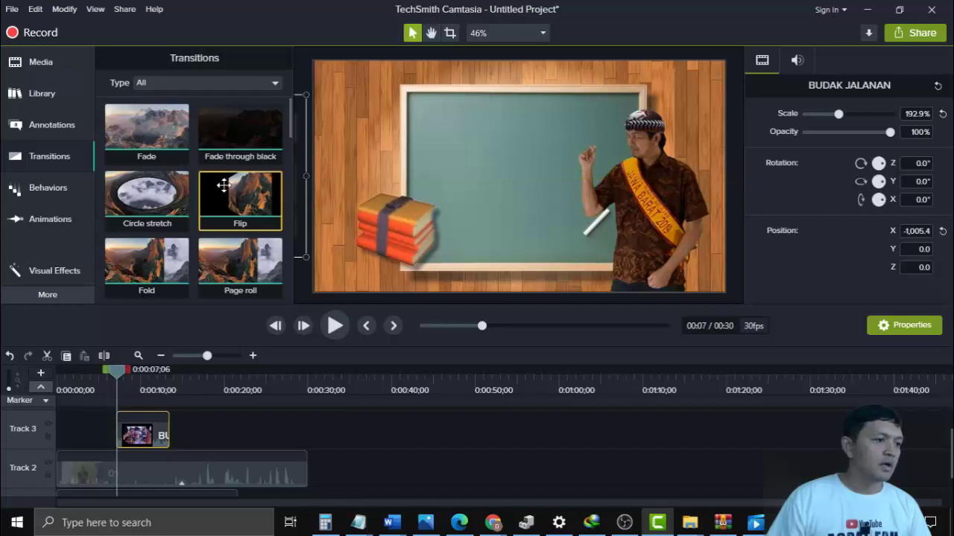
{"action": "left_click", "coordinate": [48, 227]}
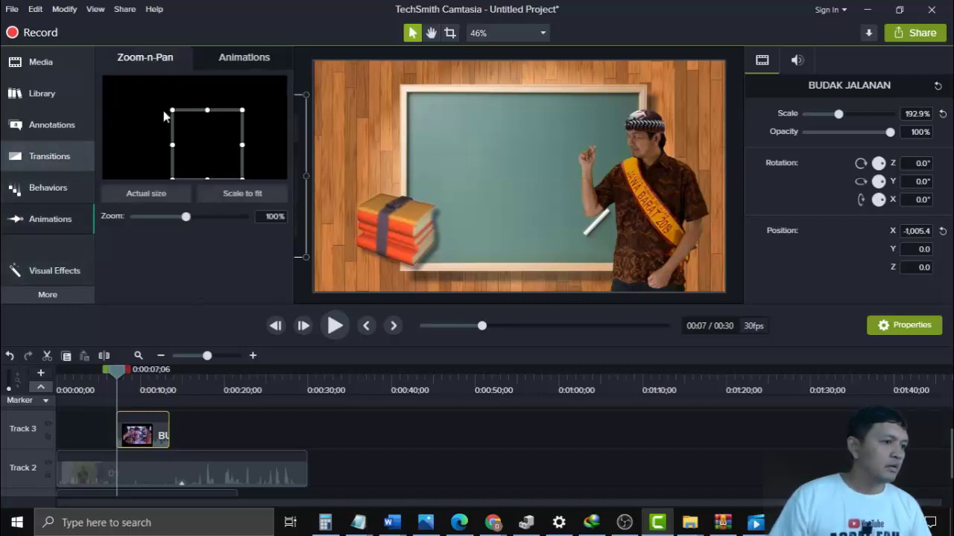
{"action": "left_click", "coordinate": [226, 58]}
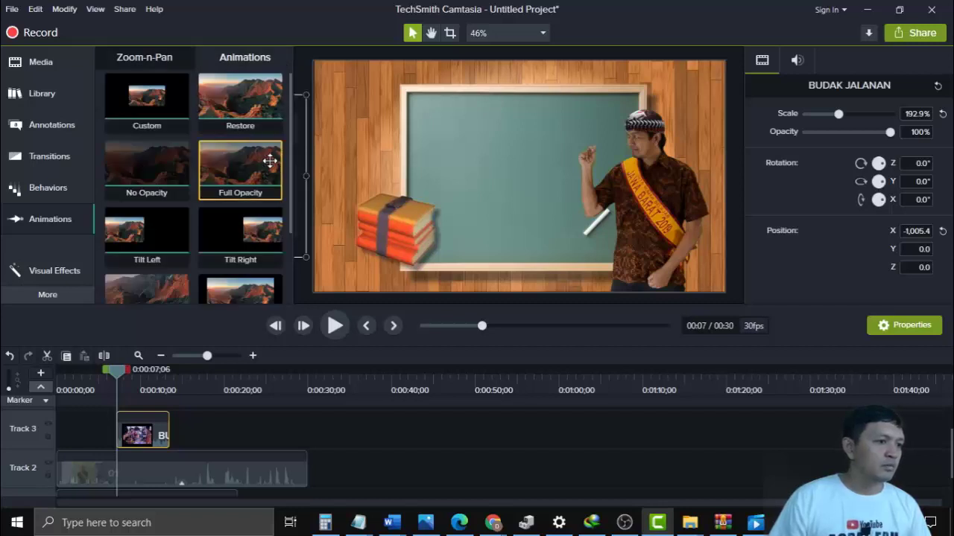
{"action": "scroll", "coordinate": [257, 260], "scroll_direction": "down", "scroll_amount": 3}
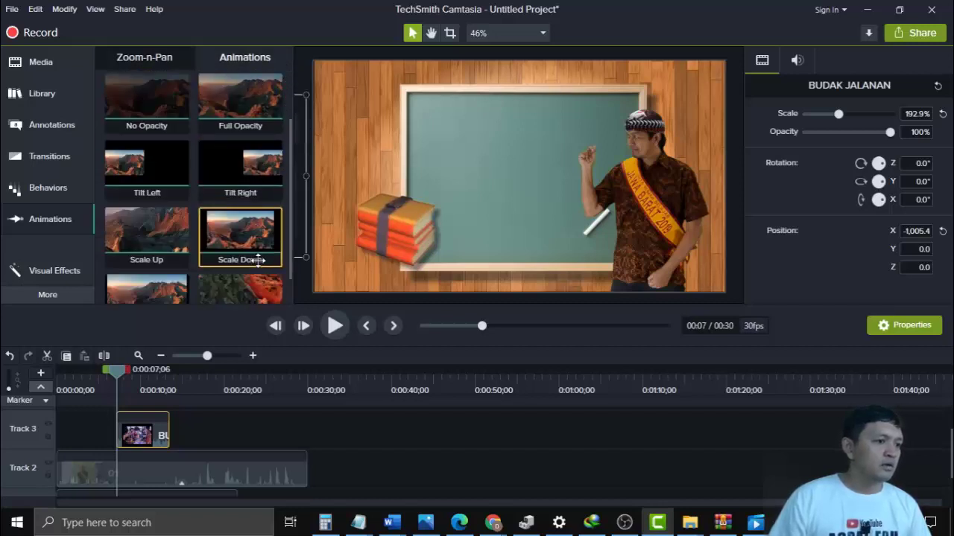
{"action": "scroll", "coordinate": [257, 257], "scroll_direction": "up", "scroll_amount": 3}
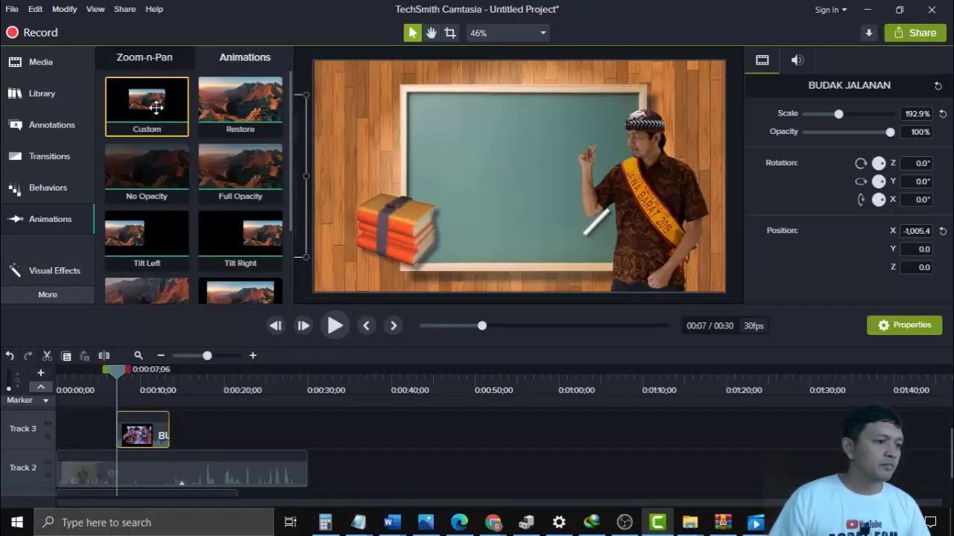
{"action": "left_click_drag", "start_coordinate": [156, 108], "coordinate": [133, 431]}
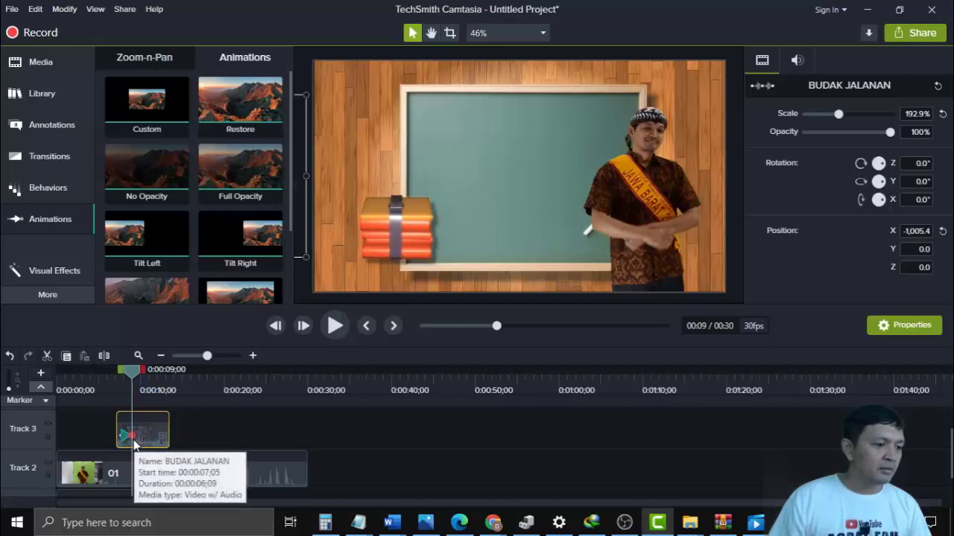
- Place the inset back at X -205.4 at the animation's end and preview the slide-in
{"action": "left_click_drag", "start_coordinate": [298, 151], "coordinate": [556, 151]}
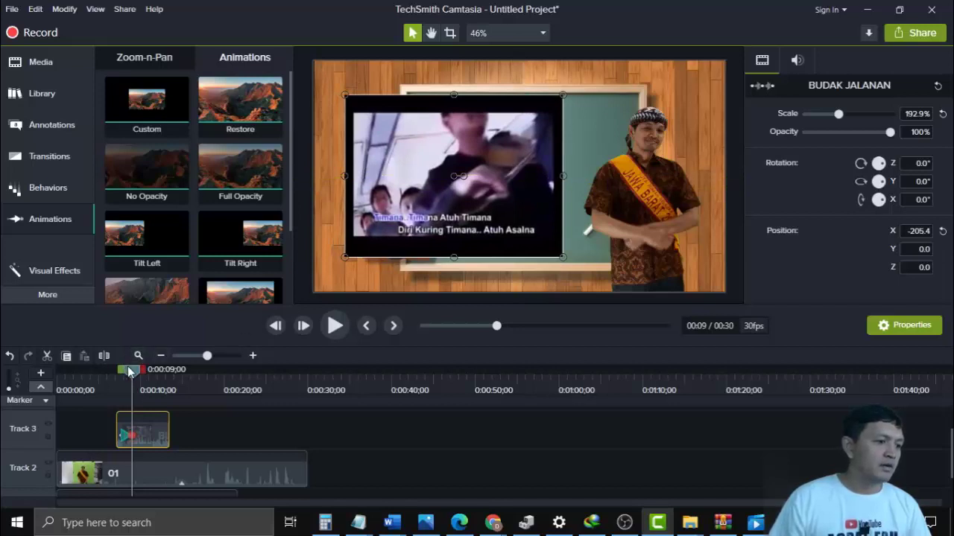
{"action": "left_click_drag", "start_coordinate": [129, 371], "coordinate": [107, 373]}
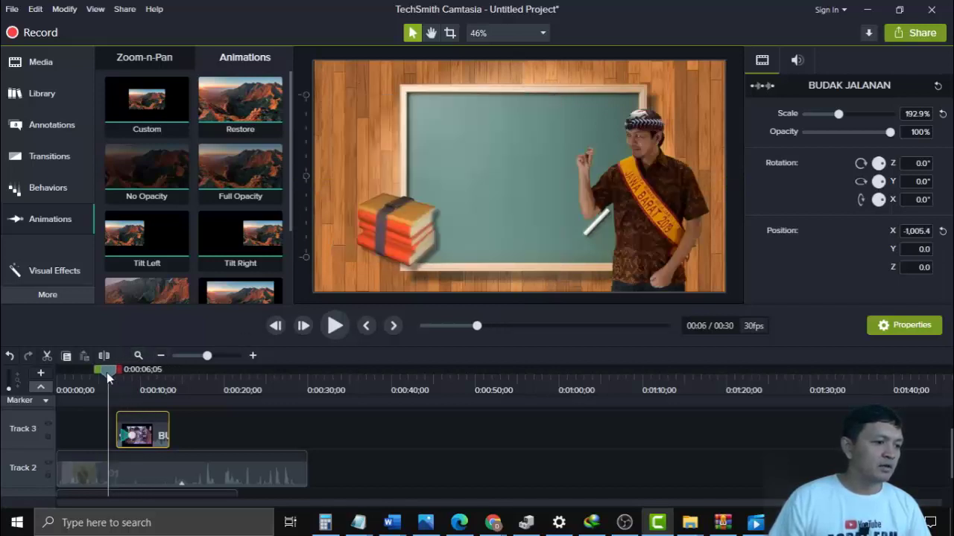
{"action": "left_click", "coordinate": [335, 329]}
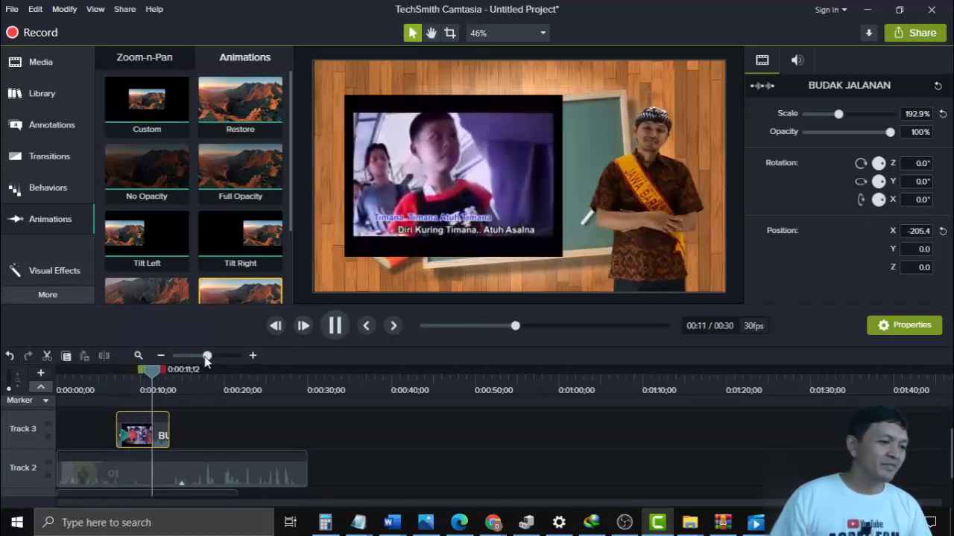
- Zoom the timeline in on the inset clip and replay the slide-in animation
{"action": "left_click_drag", "start_coordinate": [159, 370], "coordinate": [115, 370]}
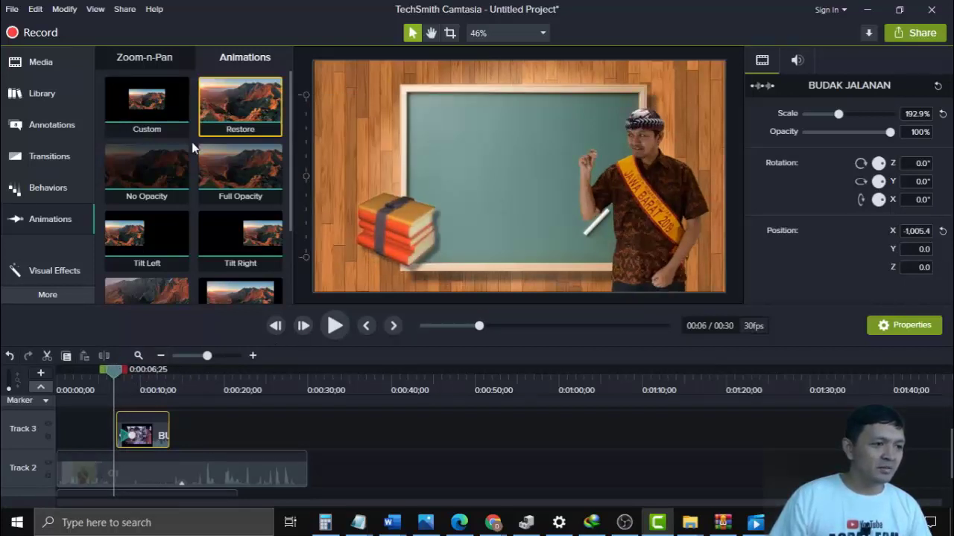
{"action": "left_click", "coordinate": [336, 327]}
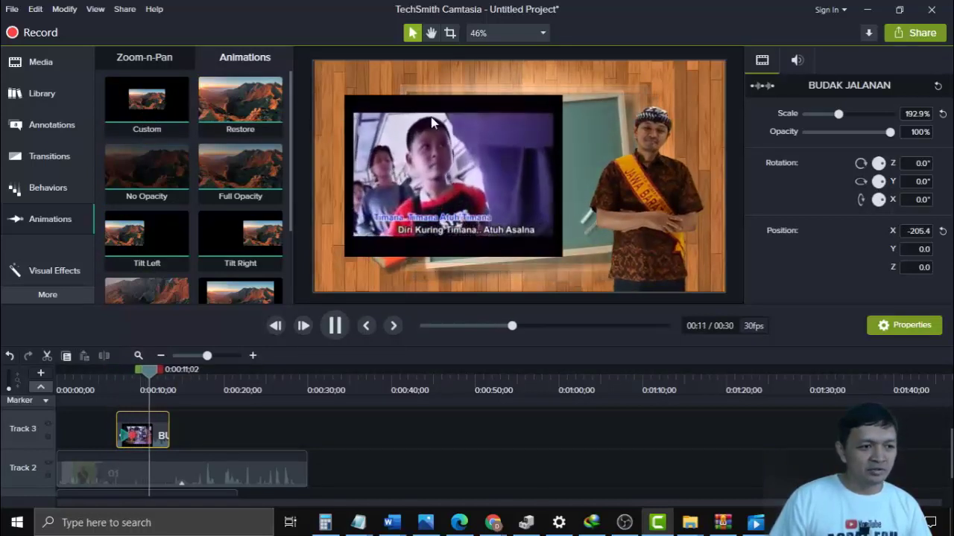
{"action": "left_click_drag", "start_coordinate": [153, 371], "coordinate": [126, 372]}
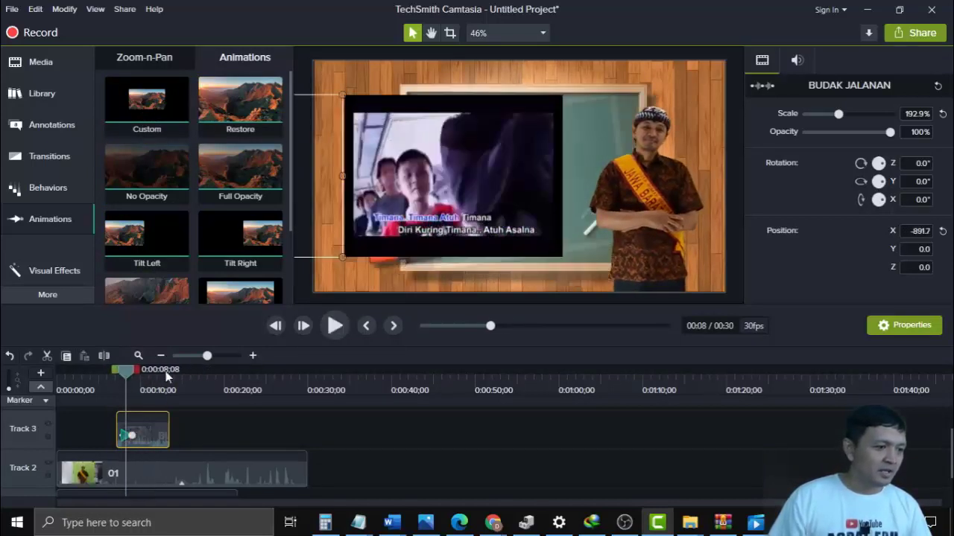
{"action": "left_click", "coordinate": [253, 356]}
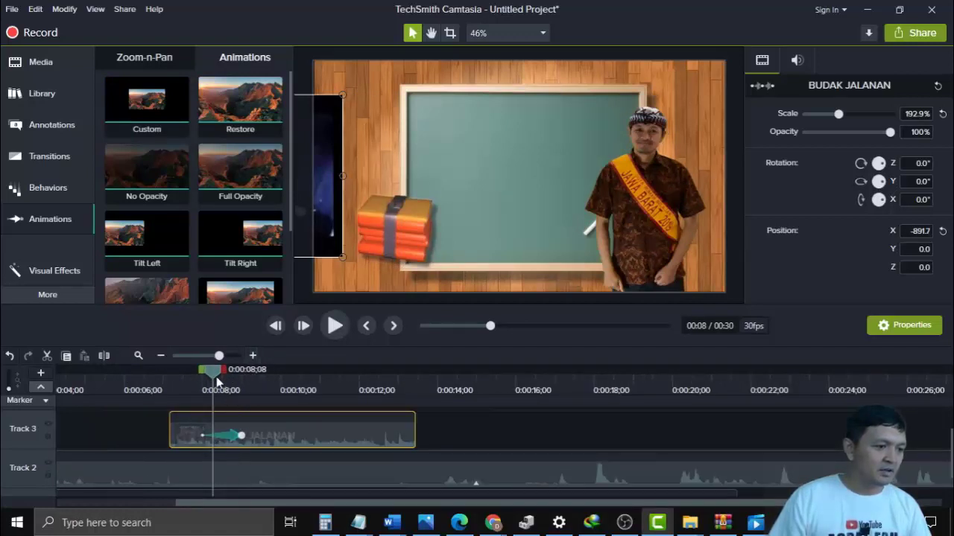
{"action": "left_click_drag", "start_coordinate": [187, 369], "coordinate": [184, 369]}
{"action": "left_click", "coordinate": [334, 325]}
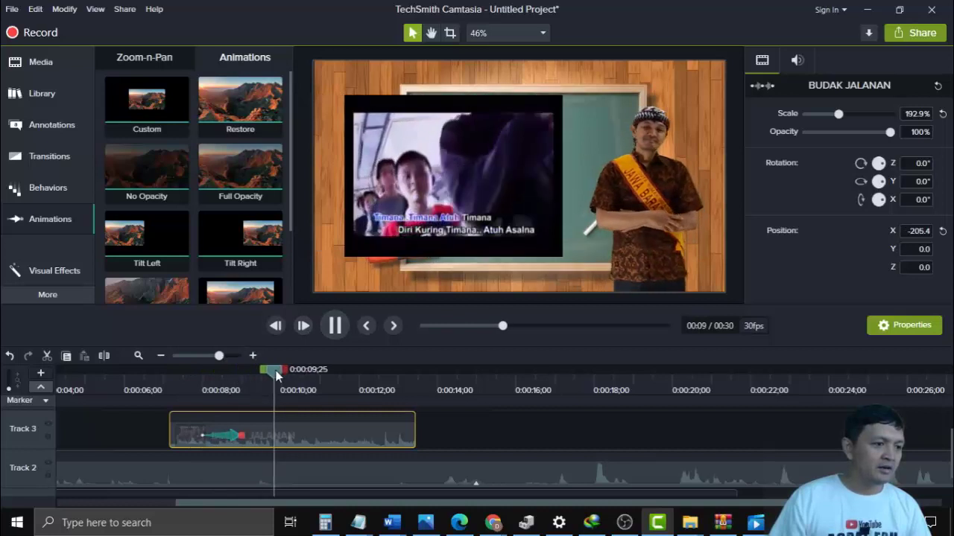
{"action": "left_click_drag", "start_coordinate": [281, 369], "coordinate": [258, 380]}
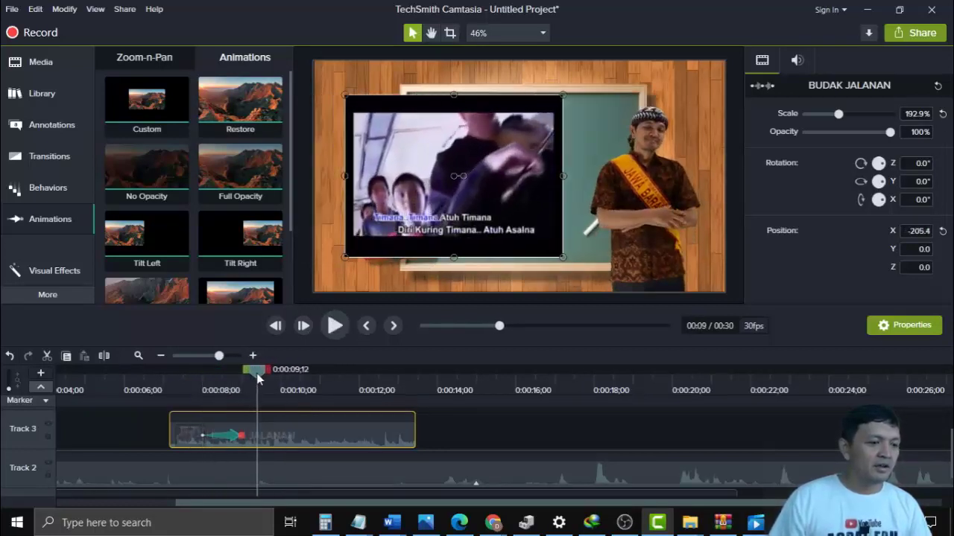
- Give the inset's slide-in animation Bounce easing and preview it twice
{"action": "right_click", "coordinate": [228, 438]}
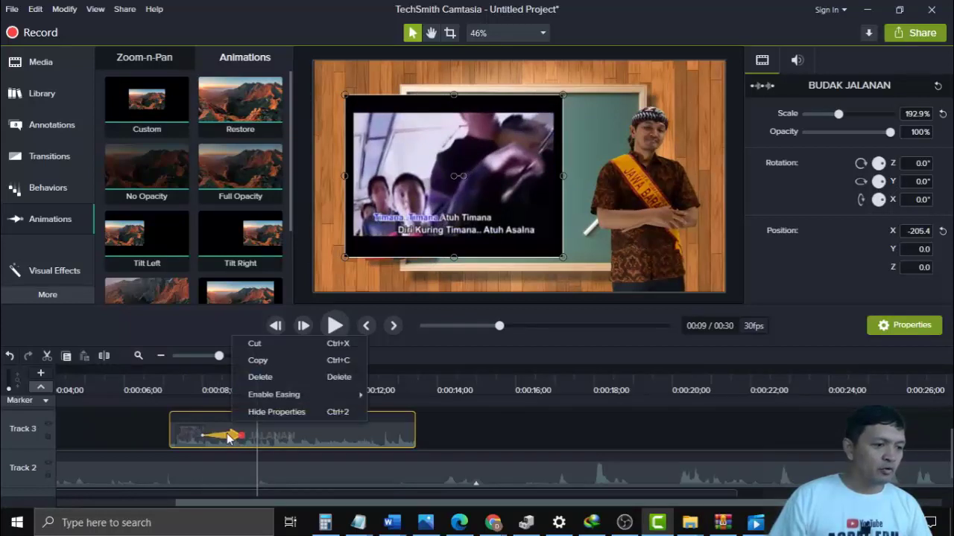
{"action": "mouse_move", "coordinate": [273, 403]}
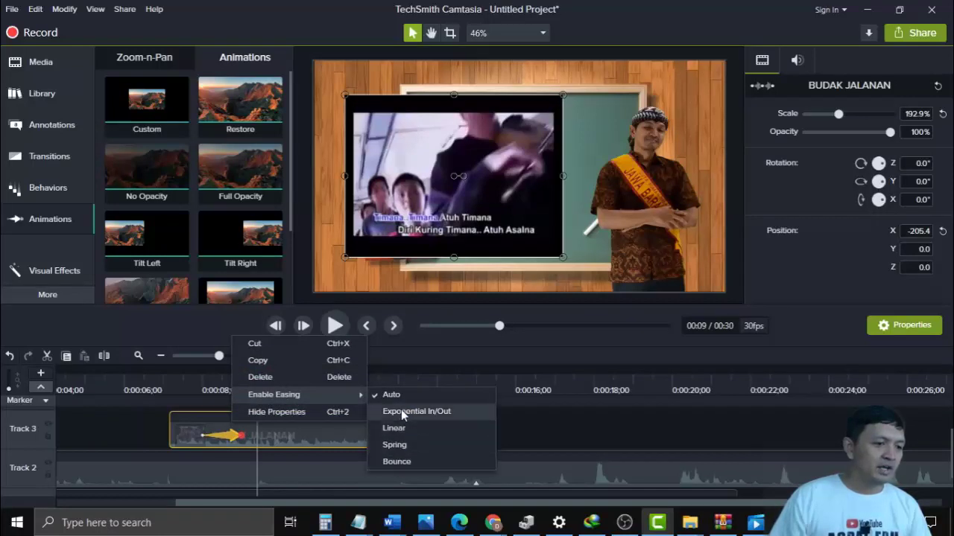
{"action": "left_click", "coordinate": [398, 463]}
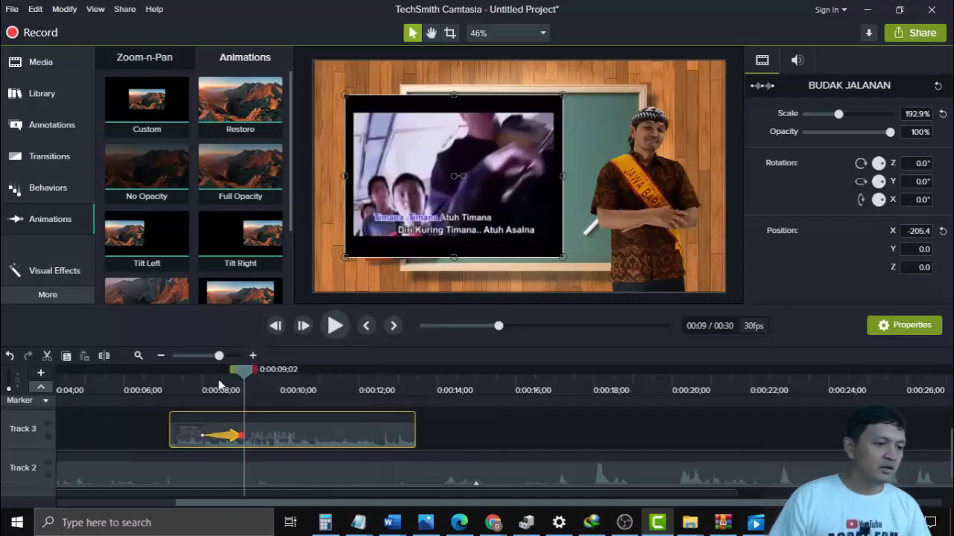
{"action": "left_click_drag", "start_coordinate": [220, 385], "coordinate": [165, 382]}
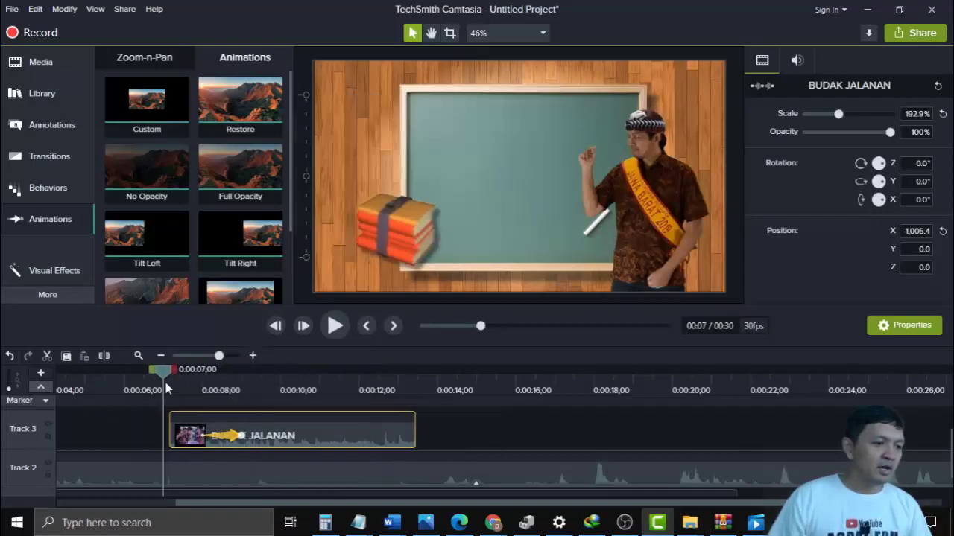
{"action": "left_click", "coordinate": [333, 326]}
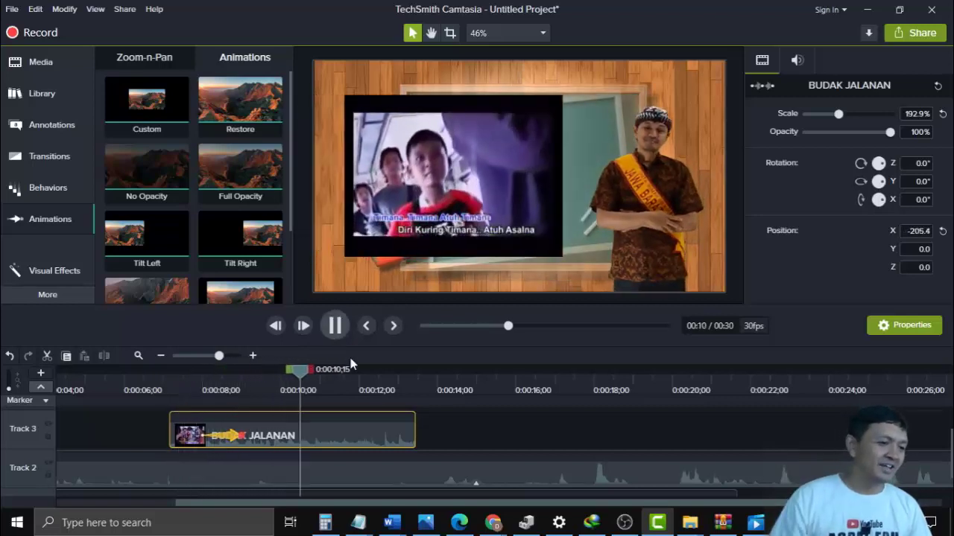
{"action": "left_click_drag", "start_coordinate": [249, 382], "coordinate": [165, 372]}
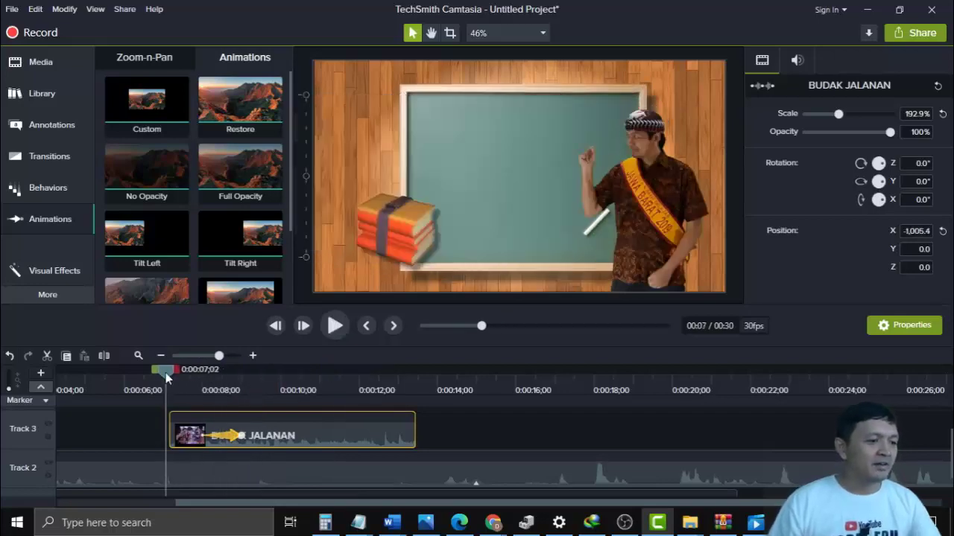
{"action": "left_click", "coordinate": [333, 328]}
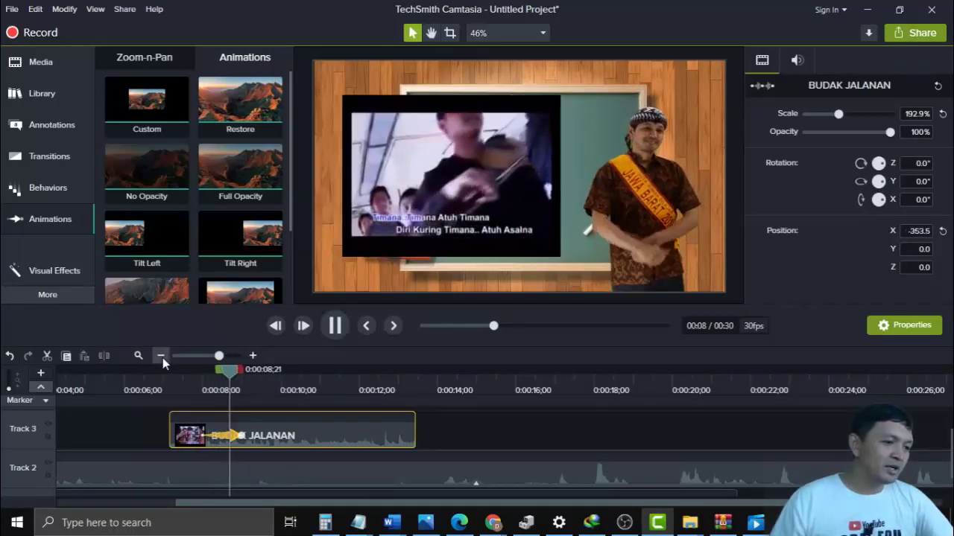
- Zoom the timeline out and bring the Word scene-outline document to the front
{"action": "left_click", "coordinate": [161, 357]}
{"action": "left_click", "coordinate": [161, 356]}
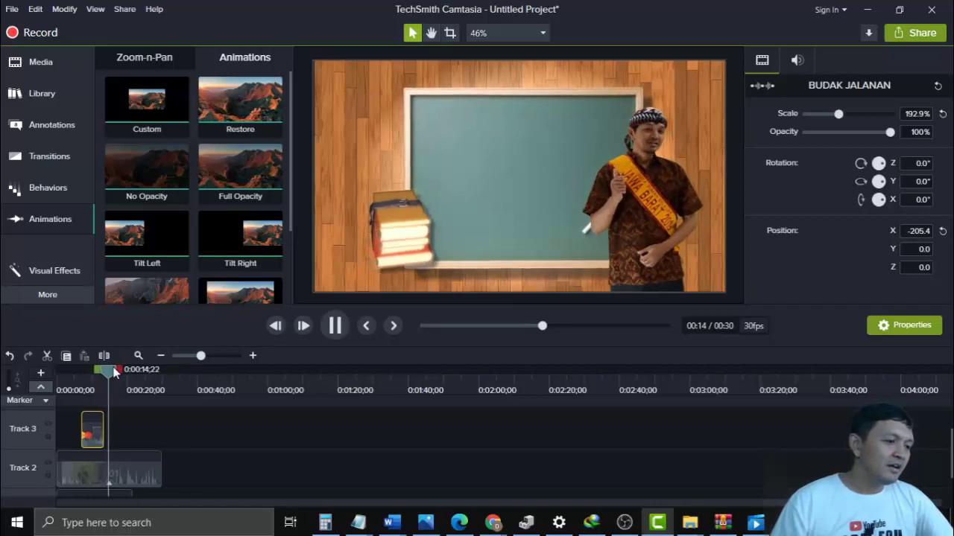
{"action": "left_click_drag", "start_coordinate": [106, 370], "coordinate": [168, 378]}
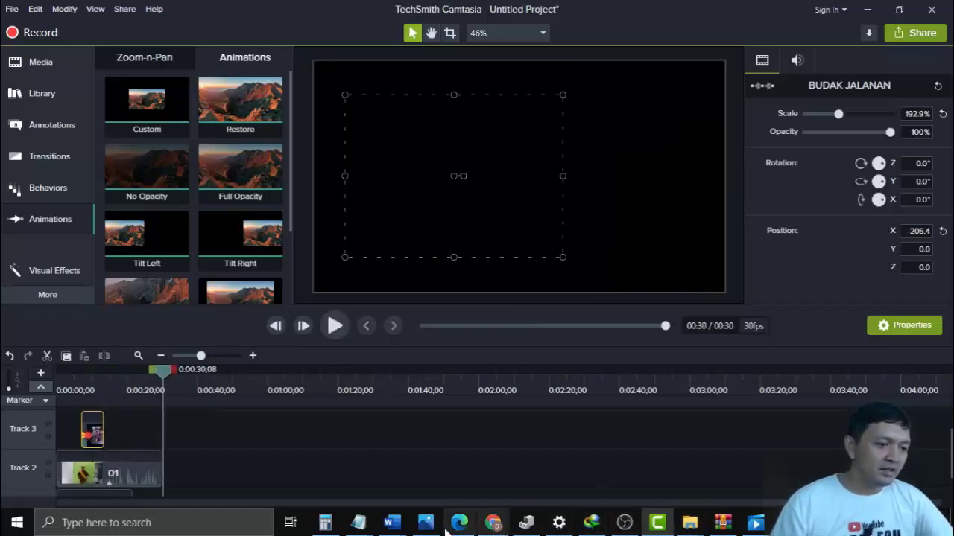
{"action": "mouse_move", "coordinate": [389, 524]}
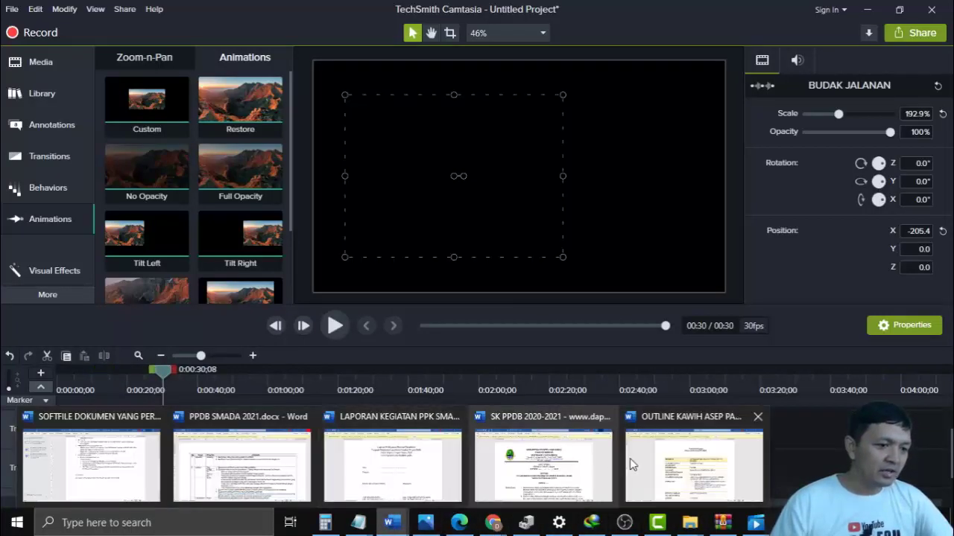
{"action": "left_click", "coordinate": [660, 472]}
{"action": "scroll", "coordinate": [429, 325], "scroll_direction": "down", "scroll_amount": 7}
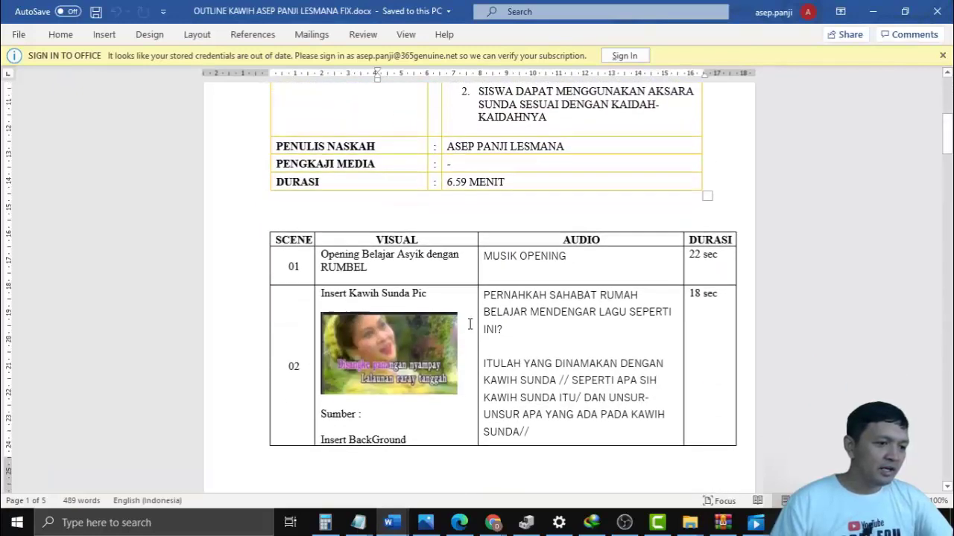
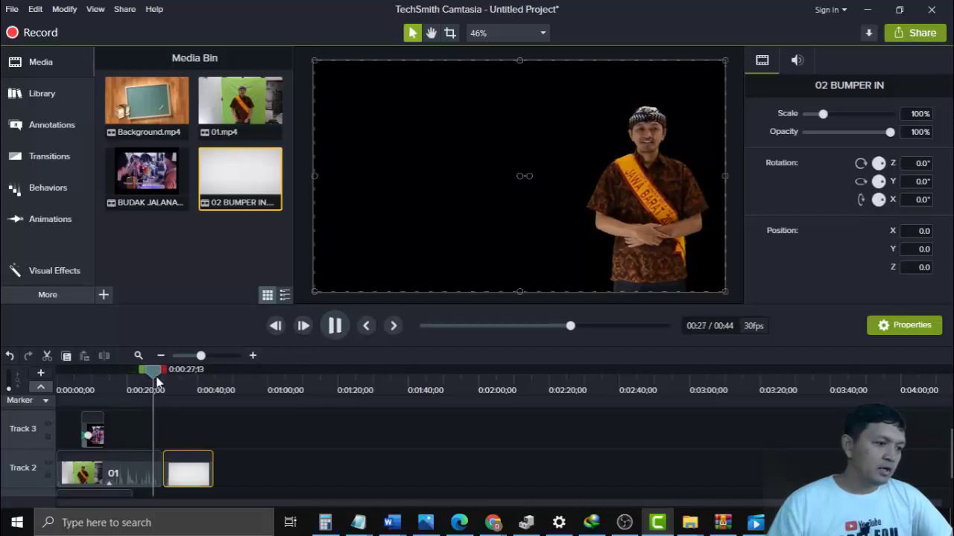
- Snap the 02 BUMPER IN clip to 00:29:29 right after clip 01, then check the join
{"action": "key", "text": "space"}
{"action": "left_click", "coordinate": [333, 328]}
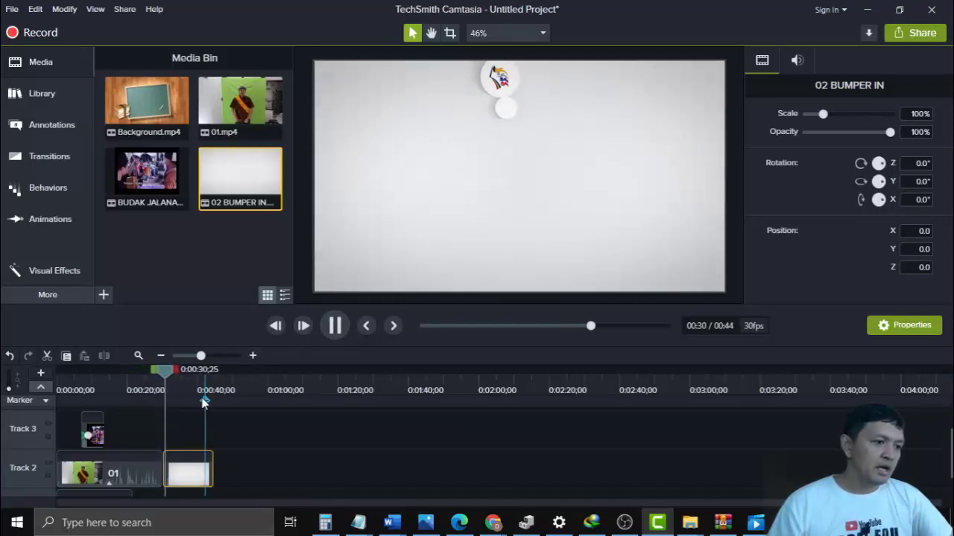
{"action": "left_click", "coordinate": [252, 356]}
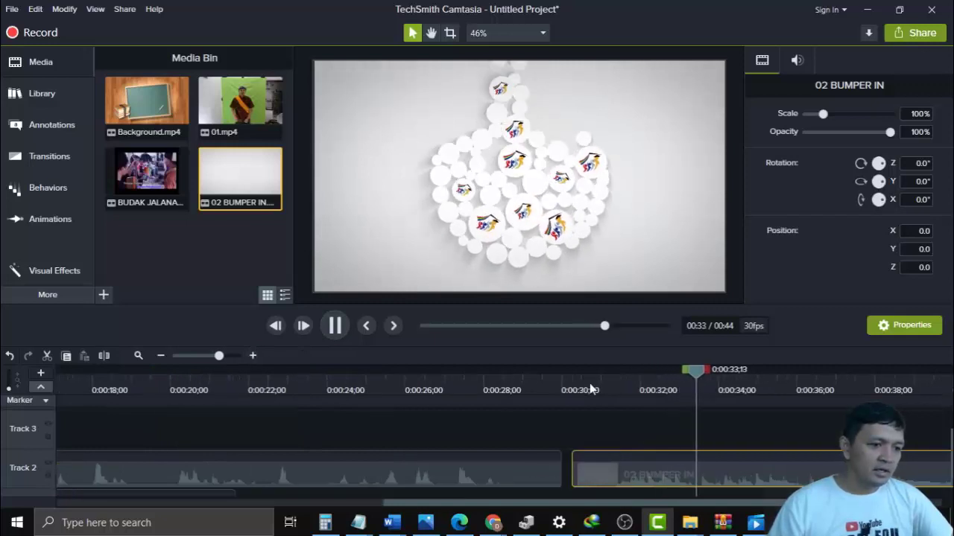
{"action": "left_click", "coordinate": [564, 385]}
{"action": "left_click_drag", "start_coordinate": [587, 469], "coordinate": [575, 468]}
{"action": "scroll", "coordinate": [510, 414], "scroll_direction": "down", "scroll_amount": 1}
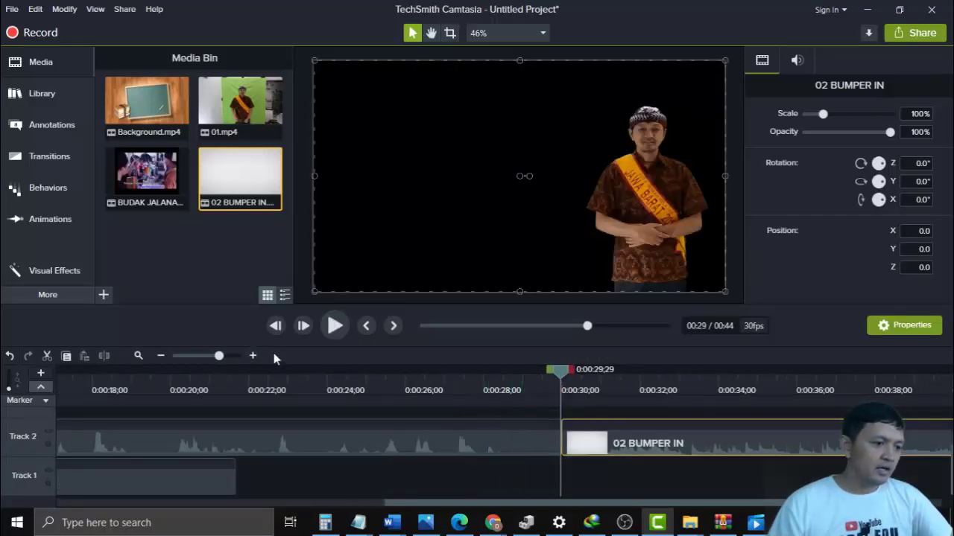
{"action": "left_click", "coordinate": [168, 357]}
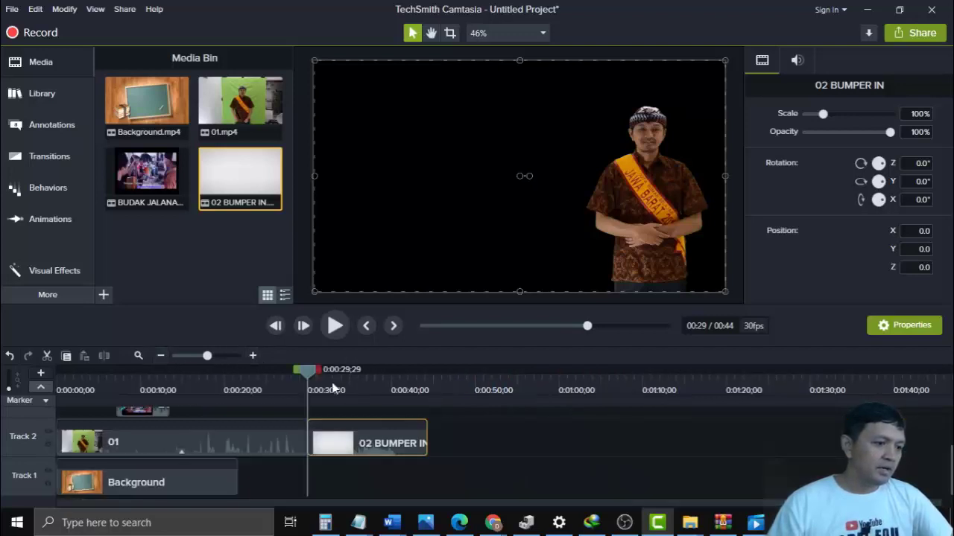
{"action": "left_click_drag", "start_coordinate": [311, 379], "coordinate": [174, 396]}
- Paste two copies of the chalkboard Background end to end on Track 1, the second at 00:44
{"action": "left_click", "coordinate": [202, 483]}
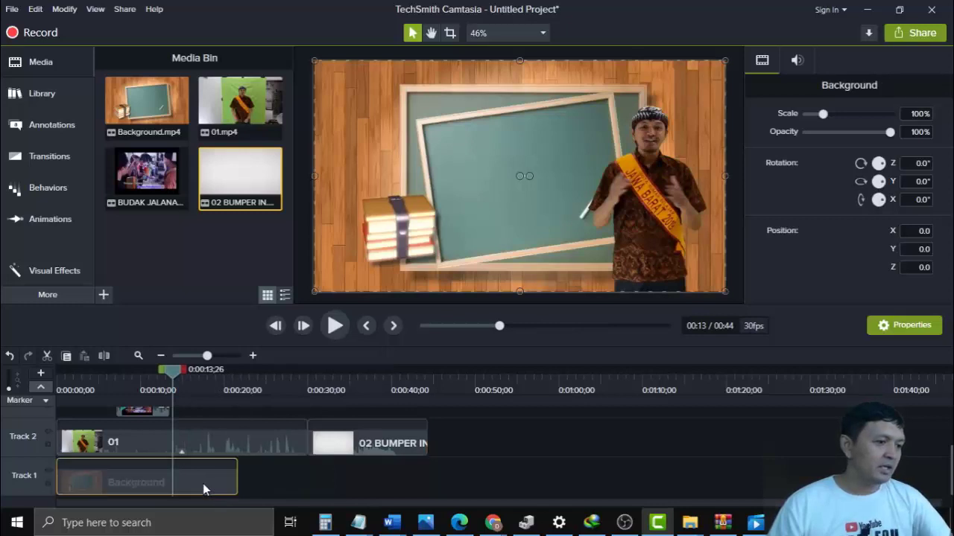
{"action": "left_click", "coordinate": [245, 481]}
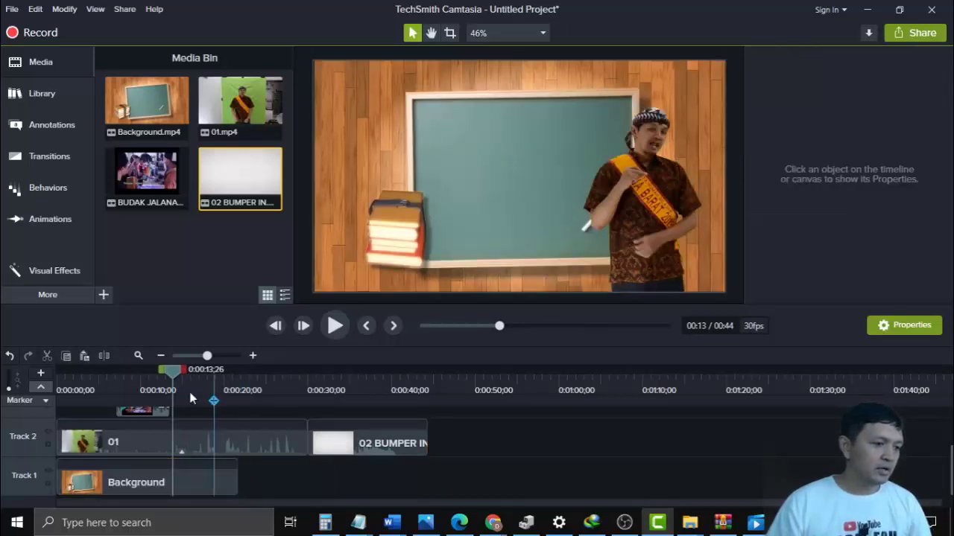
{"action": "left_click_drag", "start_coordinate": [175, 370], "coordinate": [210, 371]}
{"action": "left_click", "coordinate": [248, 383]}
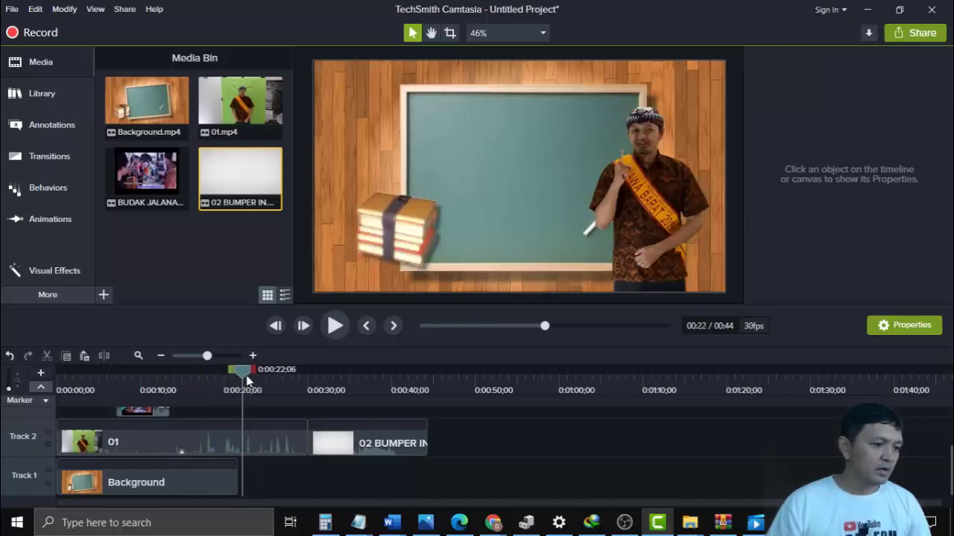
{"action": "key", "text": "ctrl+v"}
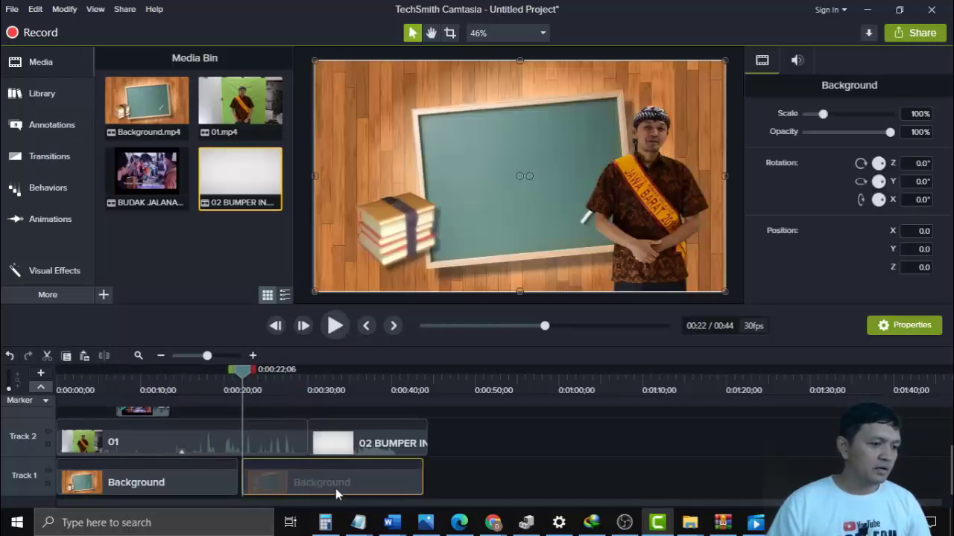
{"action": "left_click", "coordinate": [427, 382]}
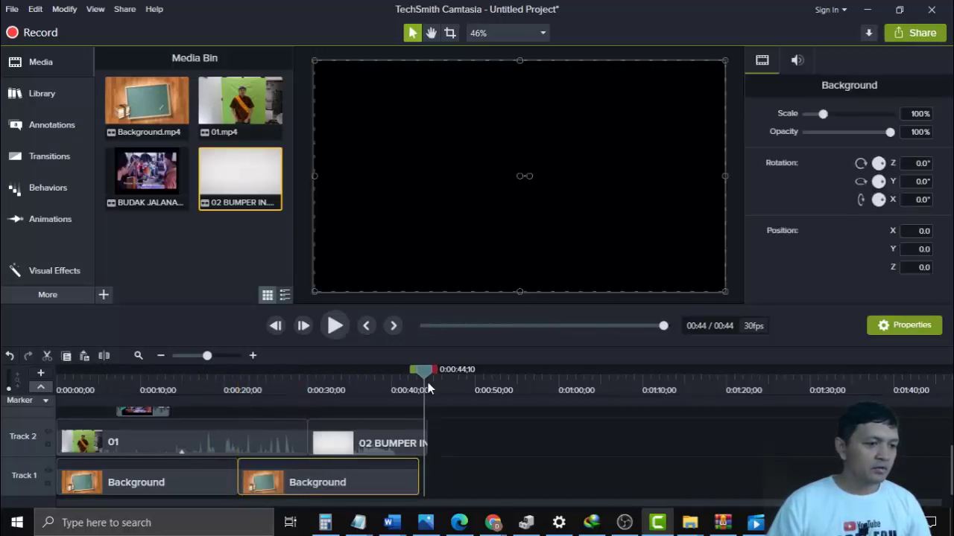
{"action": "key", "text": "ctrl+v"}
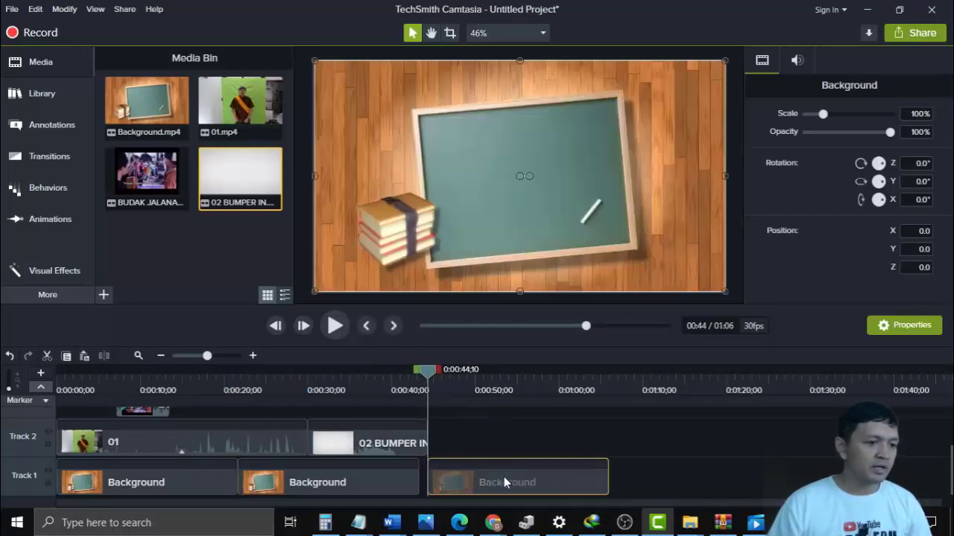
- Paste copies of all three Background clips after 01:07, extending the project to 02:10
{"action": "left_click_drag", "start_coordinate": [686, 487], "coordinate": [197, 479]}
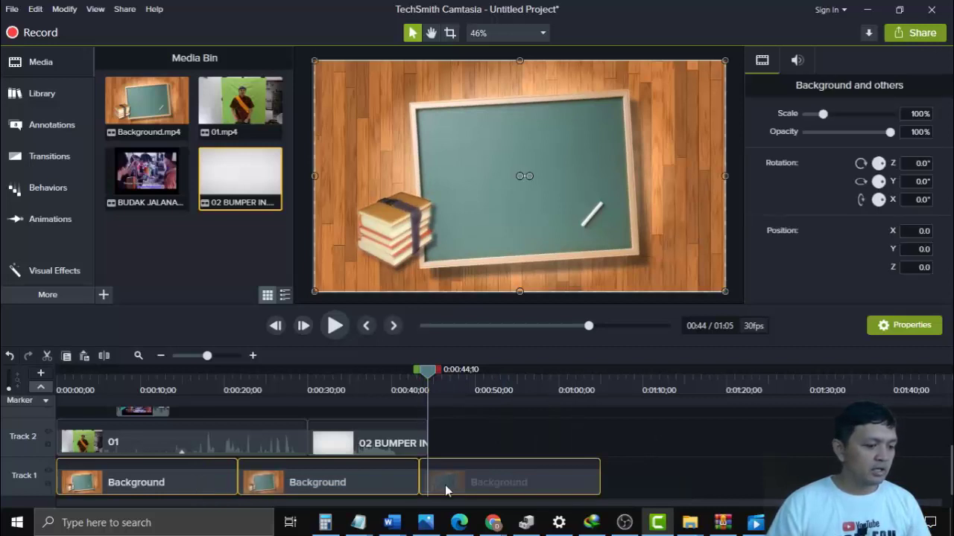
{"action": "left_click", "coordinate": [618, 389]}
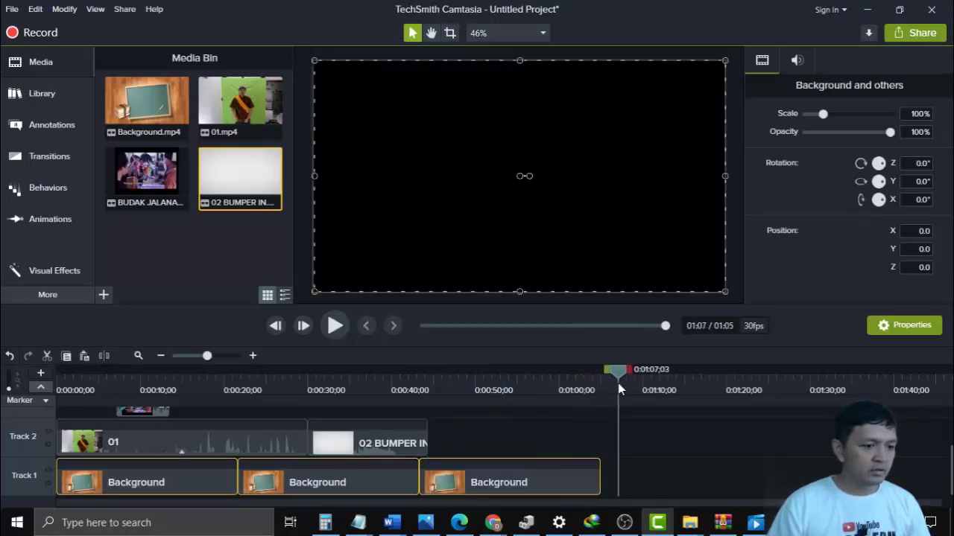
{"action": "key", "text": "ctrl+v"}
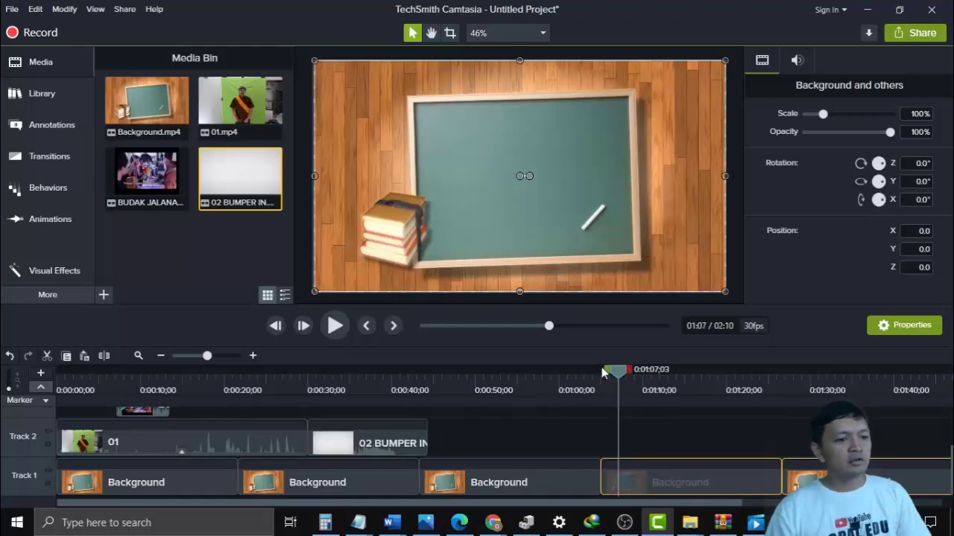
{"action": "left_click_drag", "start_coordinate": [601, 371], "coordinate": [337, 413]}
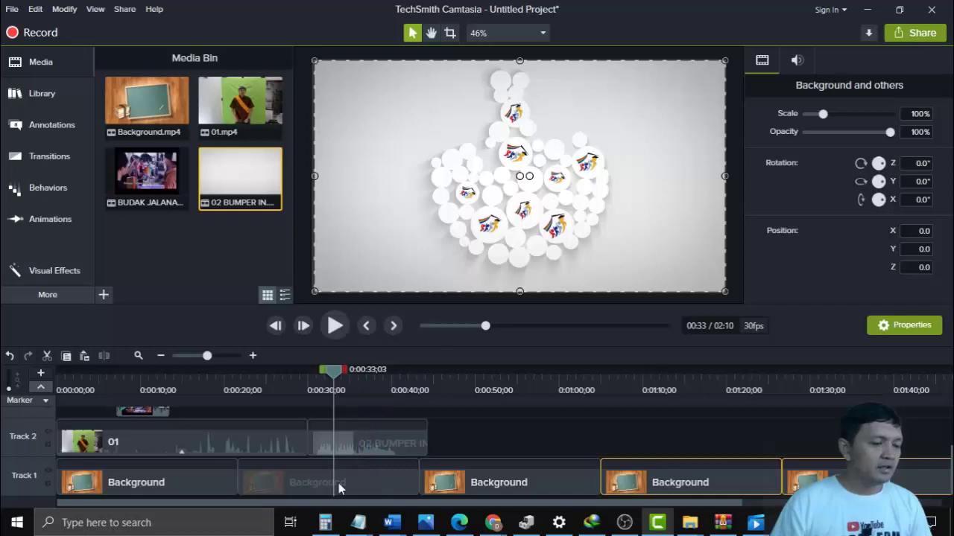
- Import 03.mp4 and place it on Track 2 right after the bumper at 00:38
{"action": "left_click", "coordinate": [106, 296]}
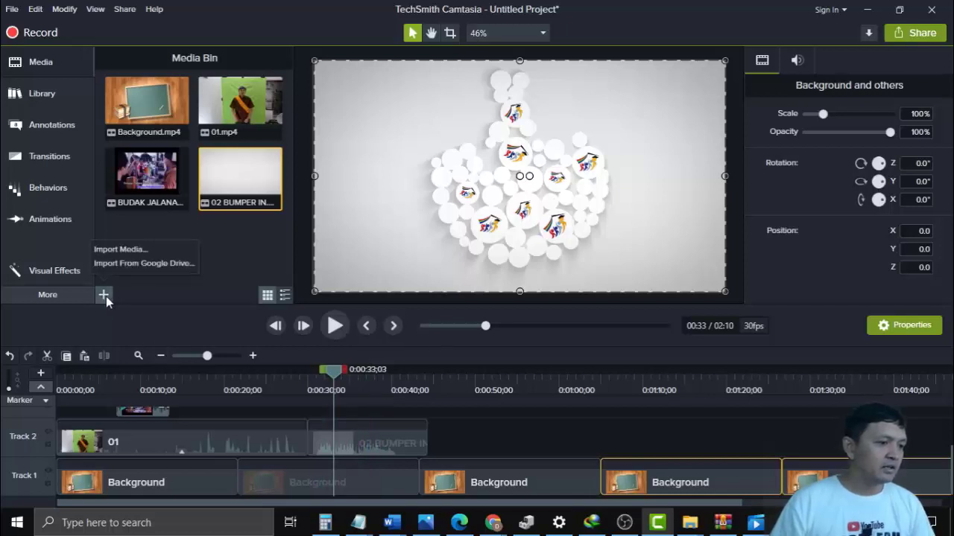
{"action": "left_click", "coordinate": [108, 249]}
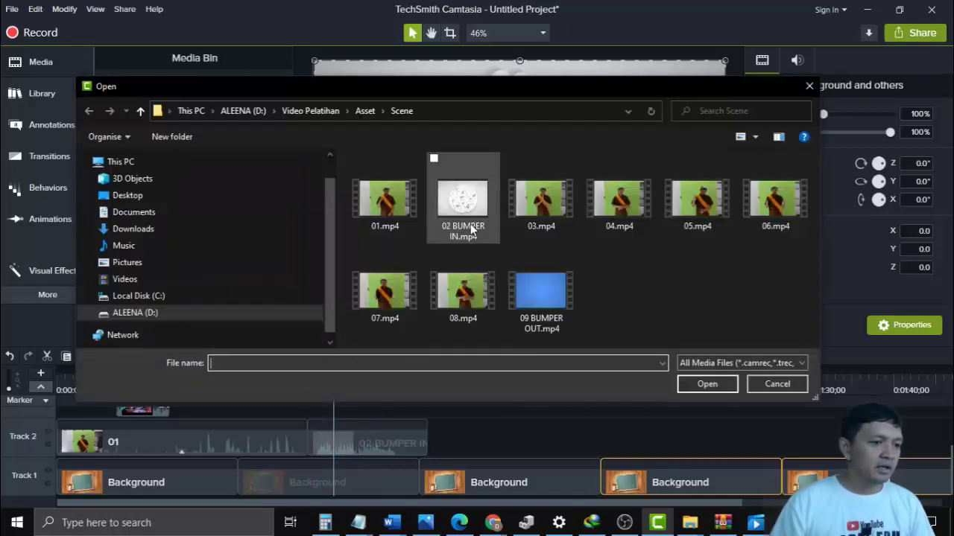
{"action": "left_click", "coordinate": [547, 216]}
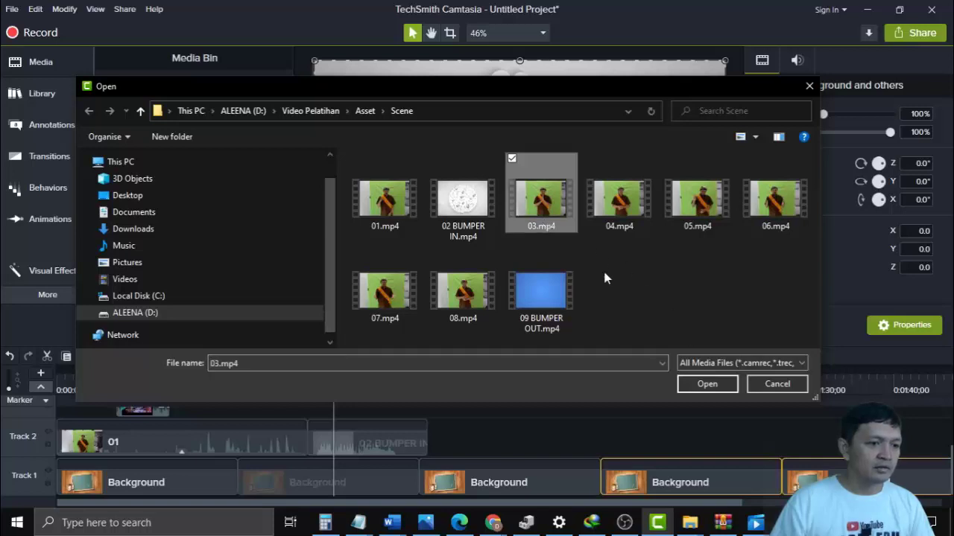
{"action": "left_click", "coordinate": [700, 386]}
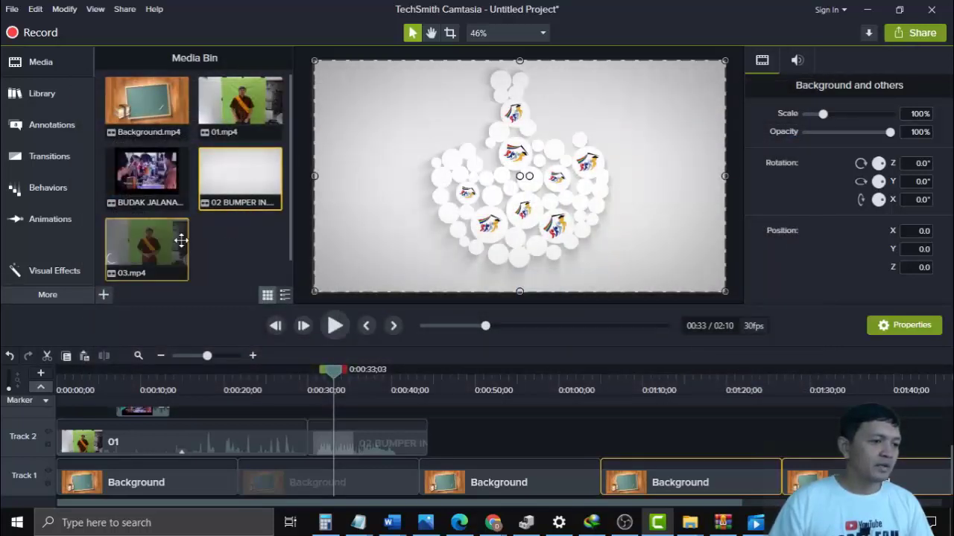
{"action": "left_click_drag", "start_coordinate": [336, 373], "coordinate": [376, 374]}
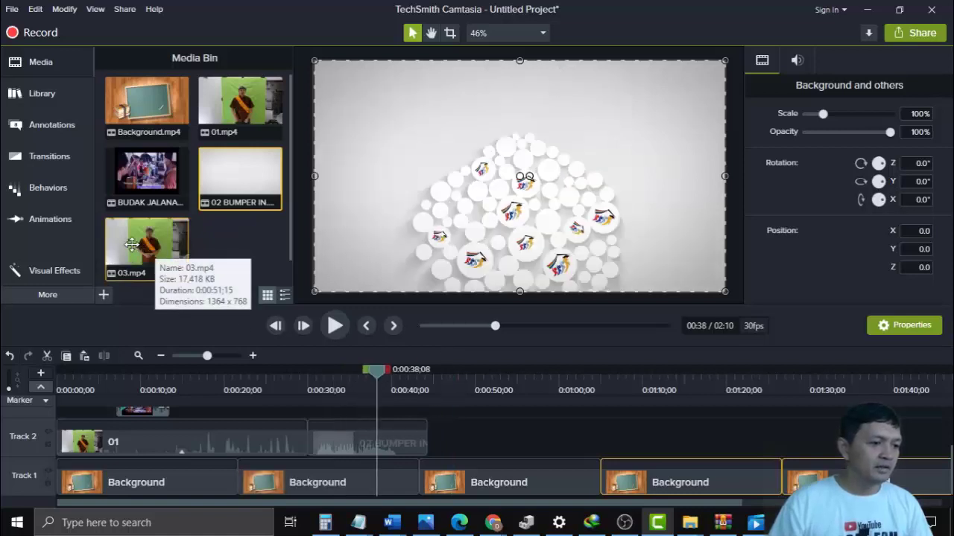
{"action": "left_click_drag", "start_coordinate": [131, 244], "coordinate": [435, 440]}
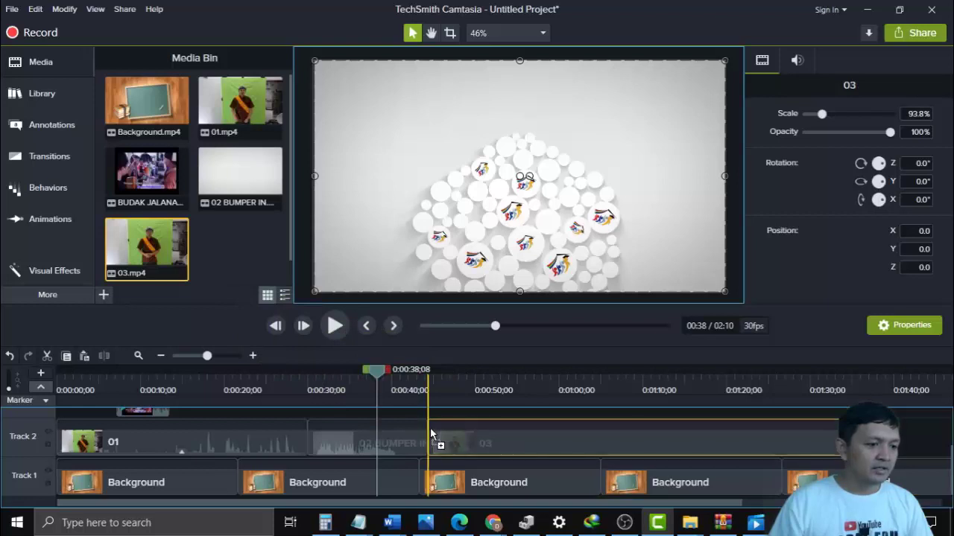
- Crop the left, right and top edges of clip 03 down to the green screen
{"action": "left_click_drag", "start_coordinate": [376, 371], "coordinate": [447, 373]}
{"action": "left_click", "coordinate": [462, 380]}
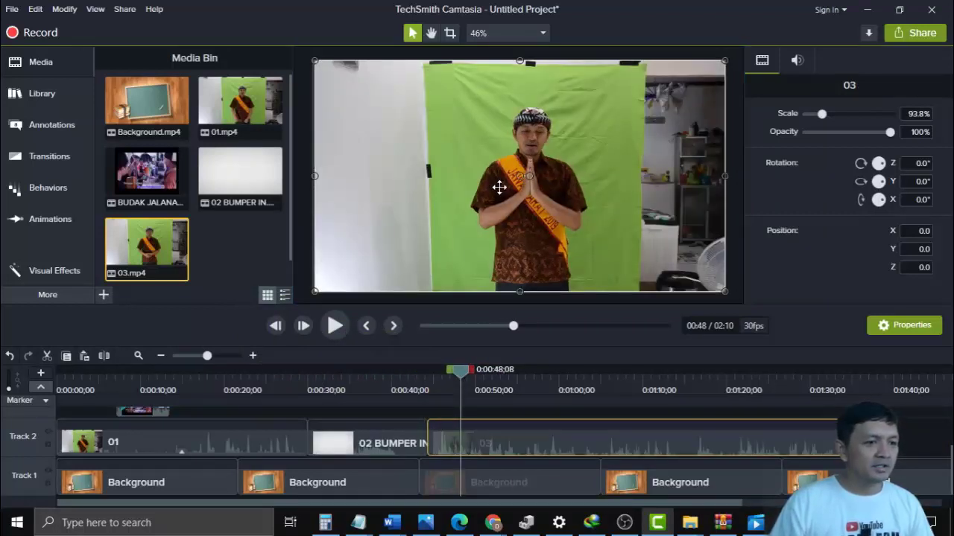
{"action": "left_click", "coordinate": [451, 37]}
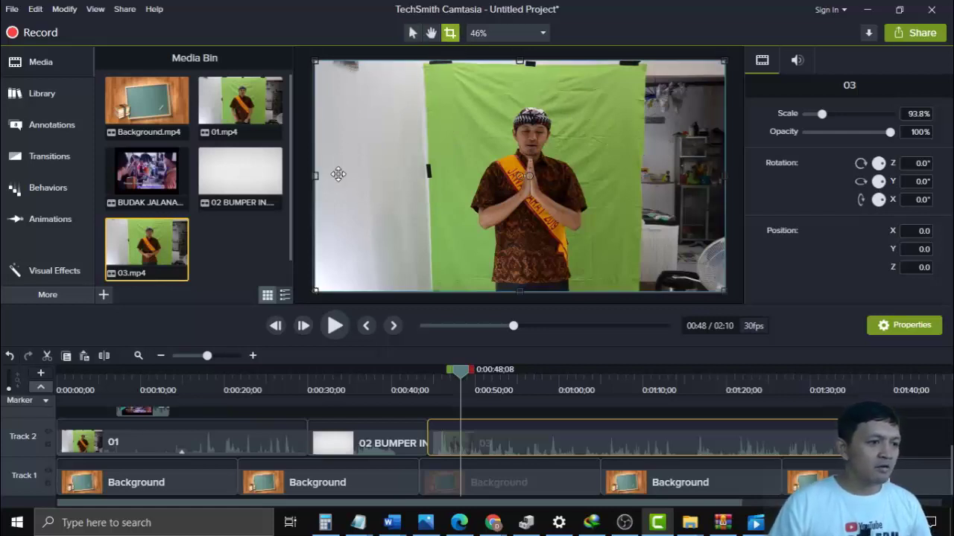
{"action": "left_click_drag", "start_coordinate": [316, 176], "coordinate": [433, 176]}
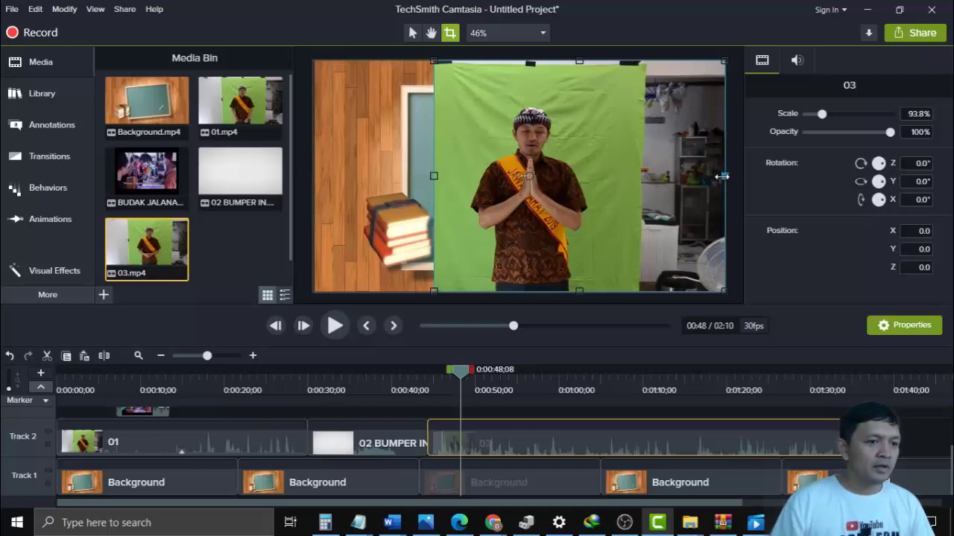
{"action": "left_click_drag", "start_coordinate": [722, 176], "coordinate": [615, 176]}
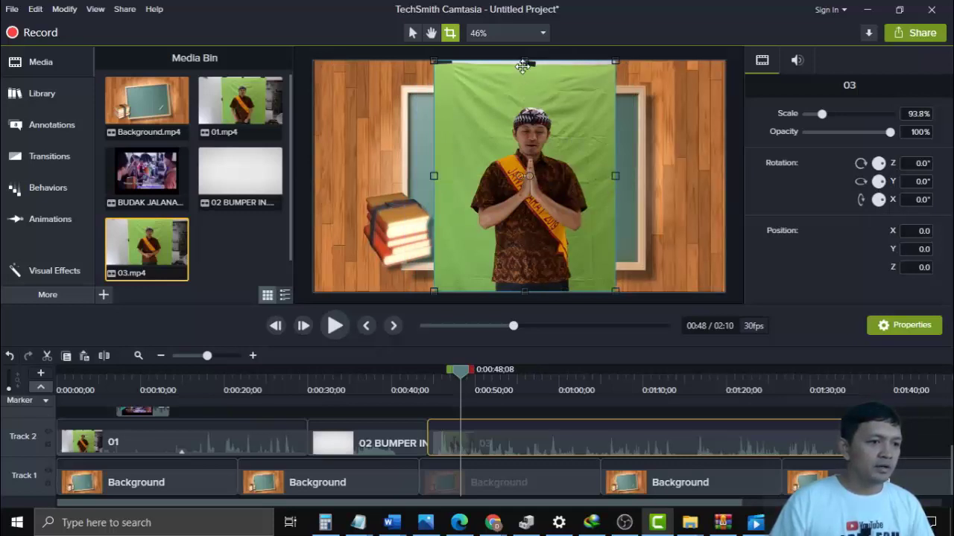
{"action": "left_click_drag", "start_coordinate": [524, 61], "coordinate": [525, 79]}
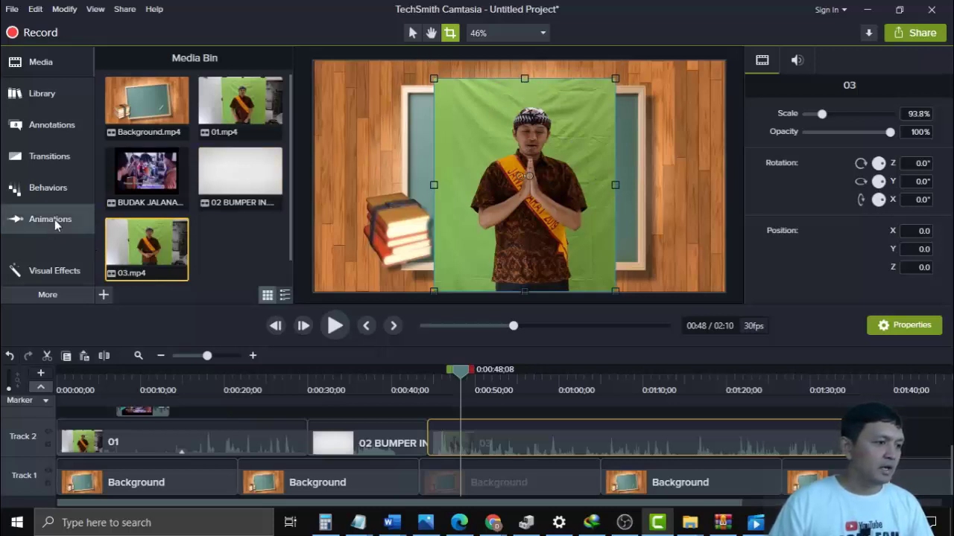
- Apply Remove a Color to clip 03, eyedrop the green screen, and review the keyed presenter
{"action": "left_click", "coordinate": [50, 271]}
{"action": "left_click_drag", "start_coordinate": [176, 246], "coordinate": [643, 443]}
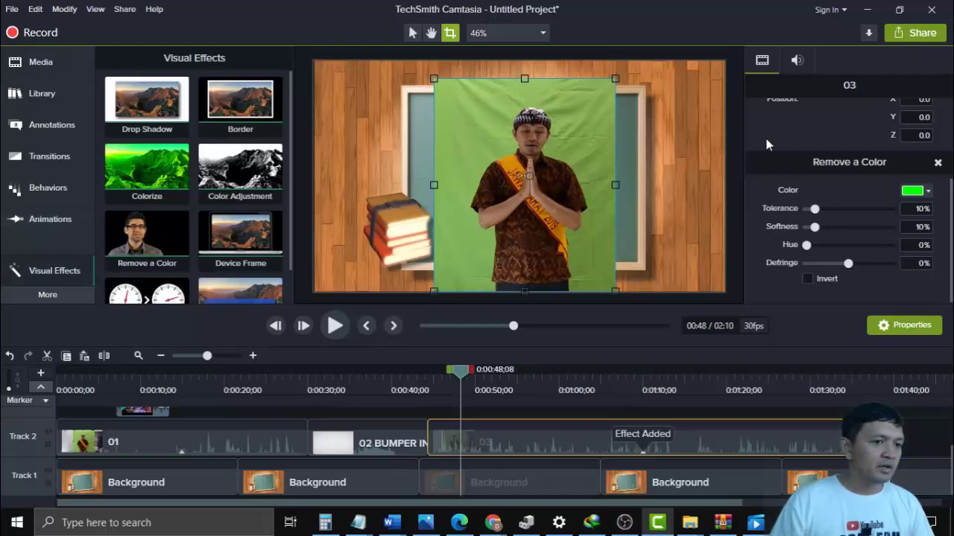
{"action": "left_click", "coordinate": [927, 191]}
{"action": "left_click", "coordinate": [924, 226]}
{"action": "left_click", "coordinate": [490, 182]}
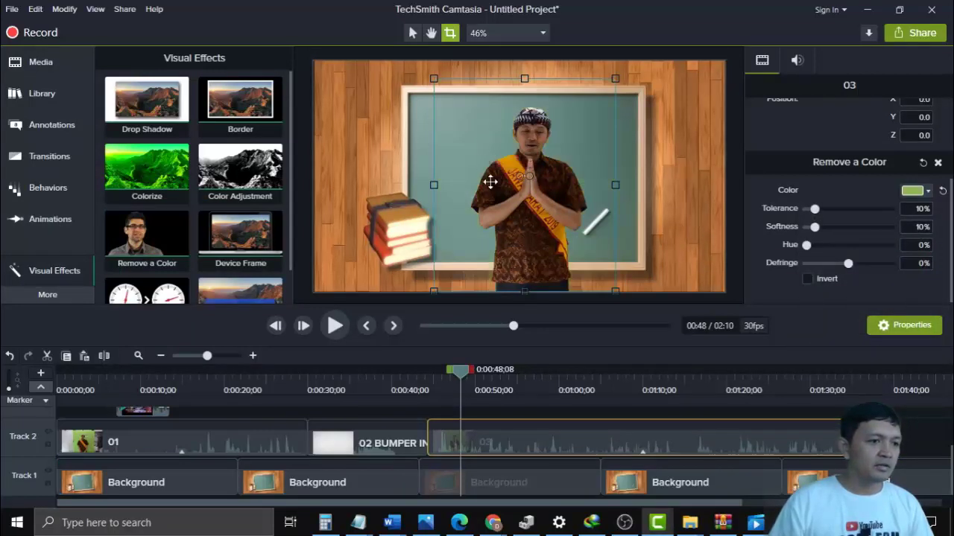
{"action": "left_click", "coordinate": [430, 372]}
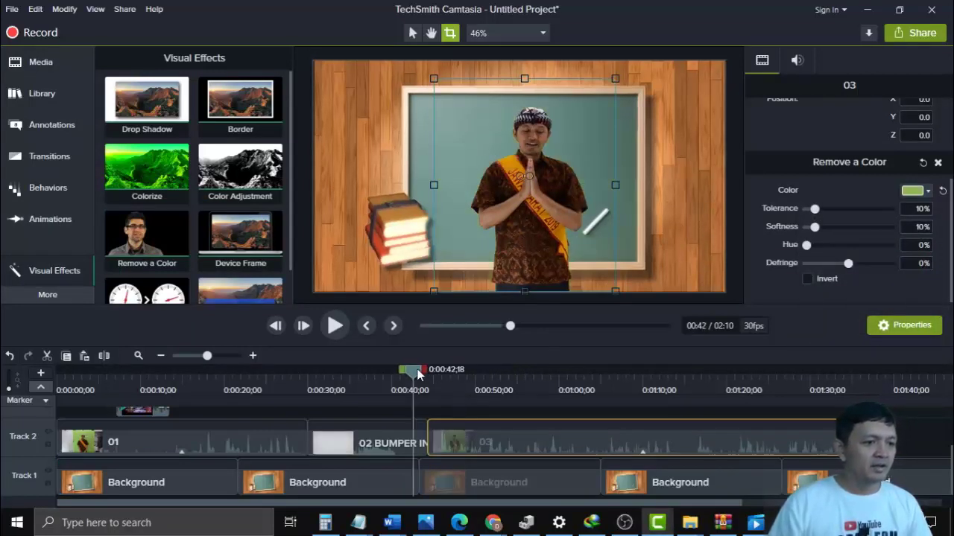
{"action": "left_click_drag", "start_coordinate": [429, 376], "coordinate": [457, 374]}
{"action": "left_click", "coordinate": [475, 378]}
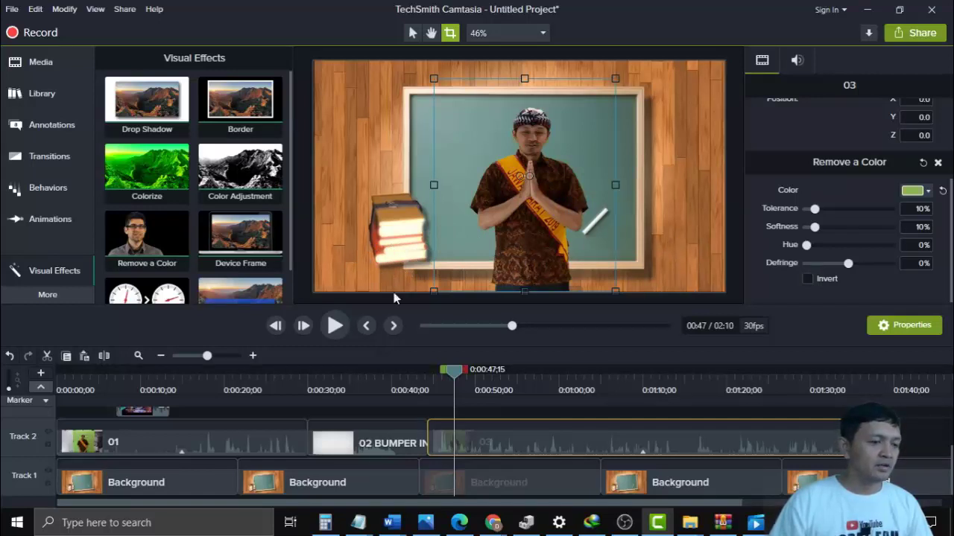
- Import lower third.mp4 from Asset > Vector and drop it on new Track 3 at 00:47:15
{"action": "left_click", "coordinate": [45, 63]}
{"action": "left_click", "coordinate": [105, 294]}
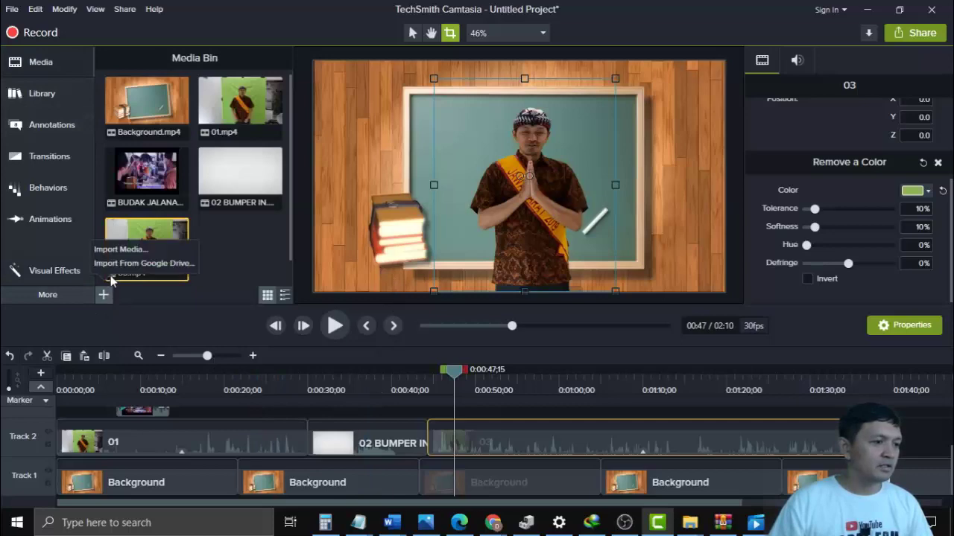
{"action": "left_click", "coordinate": [116, 251]}
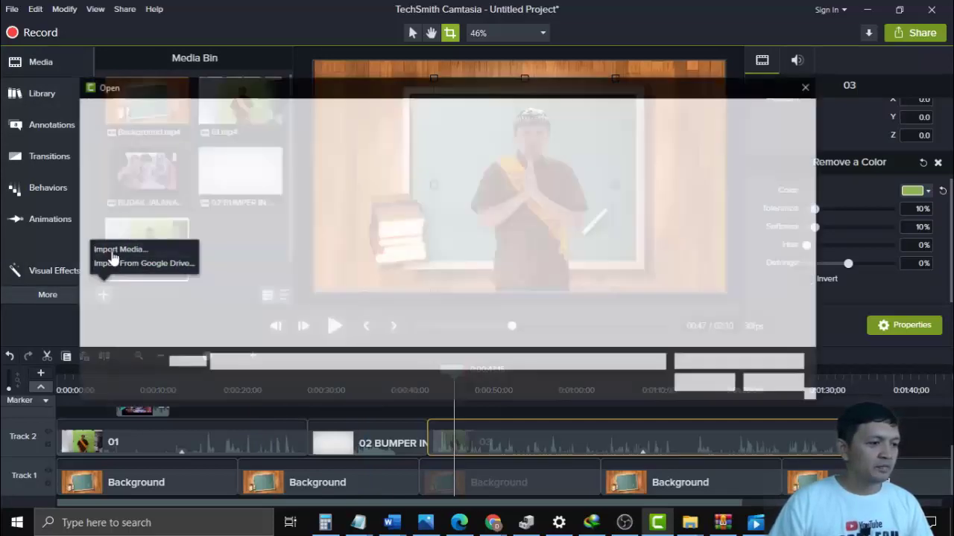
{"action": "left_click", "coordinate": [365, 111]}
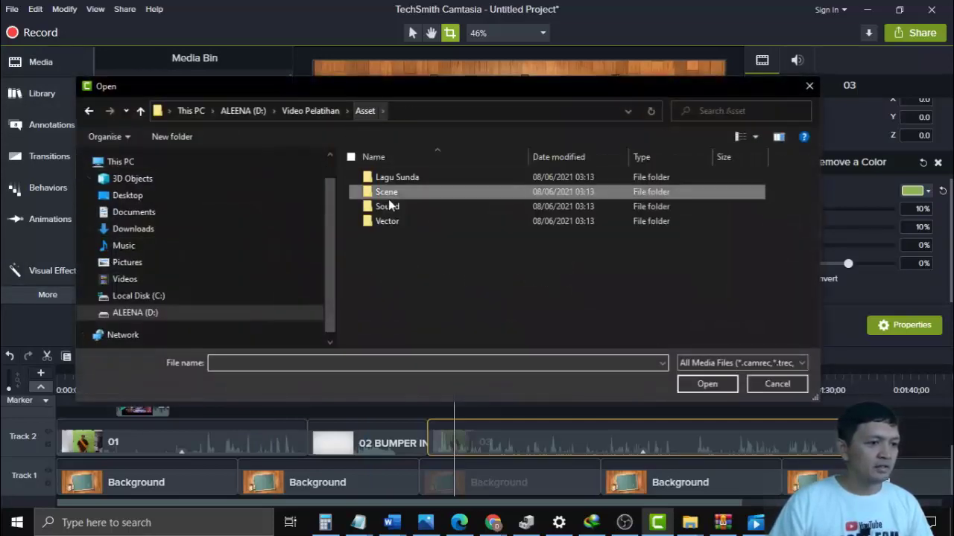
{"action": "double_click", "coordinate": [396, 226]}
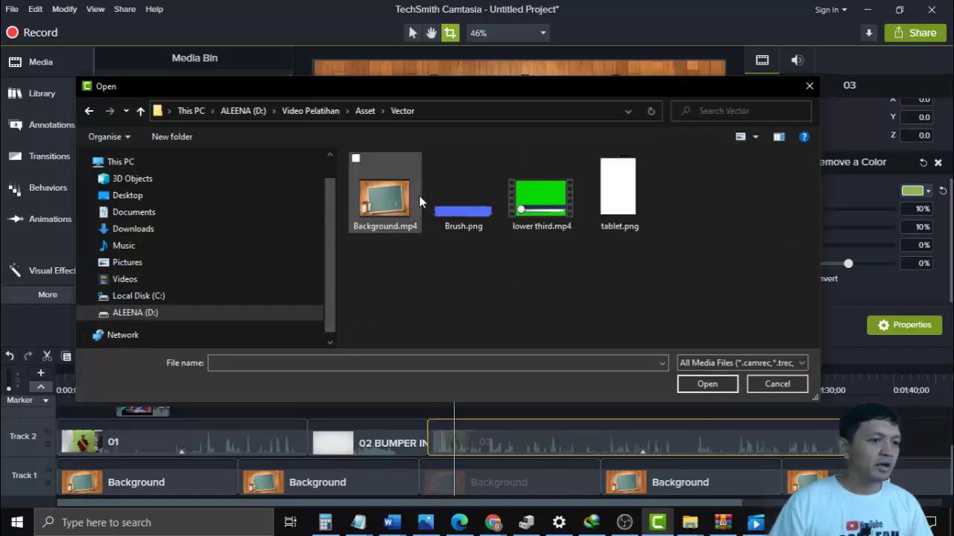
{"action": "left_click", "coordinate": [552, 219]}
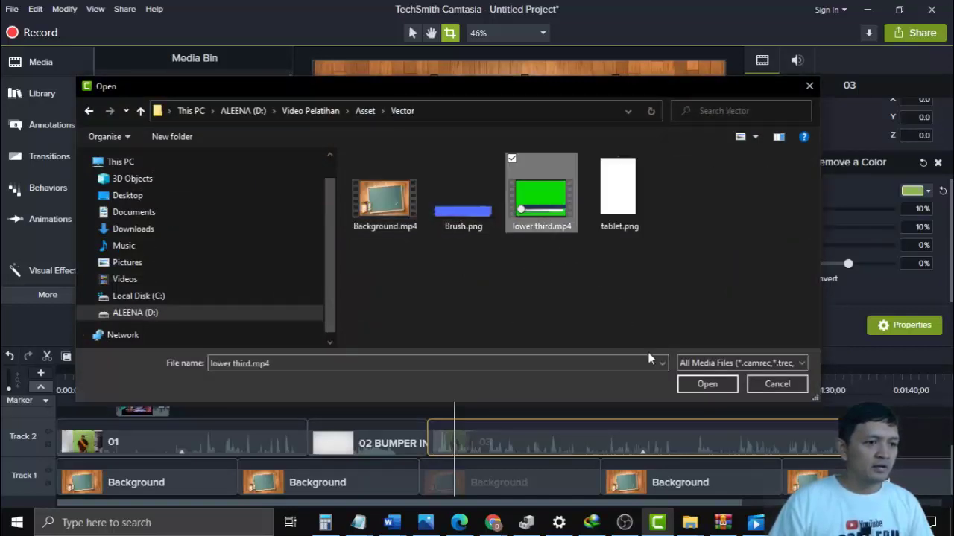
{"action": "left_click", "coordinate": [712, 385]}
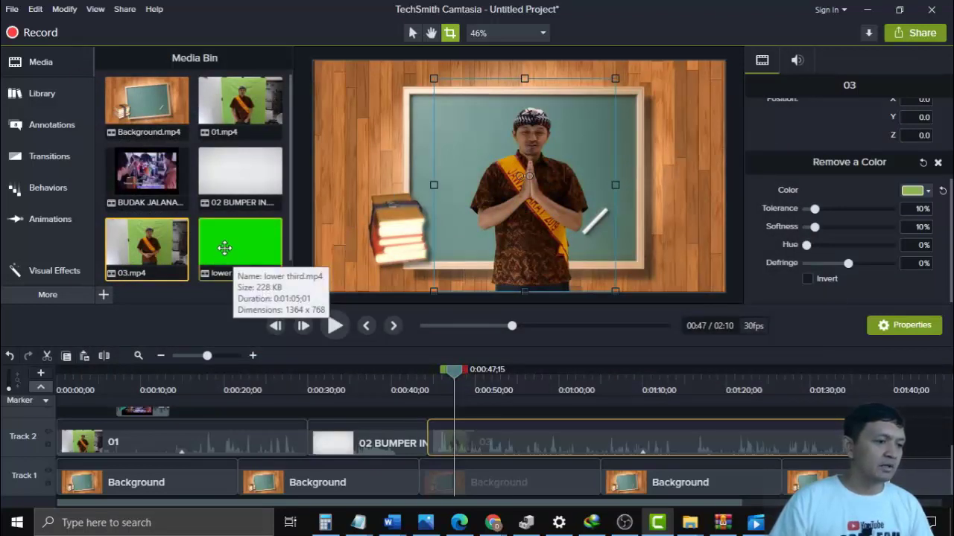
{"action": "left_click", "coordinate": [242, 252]}
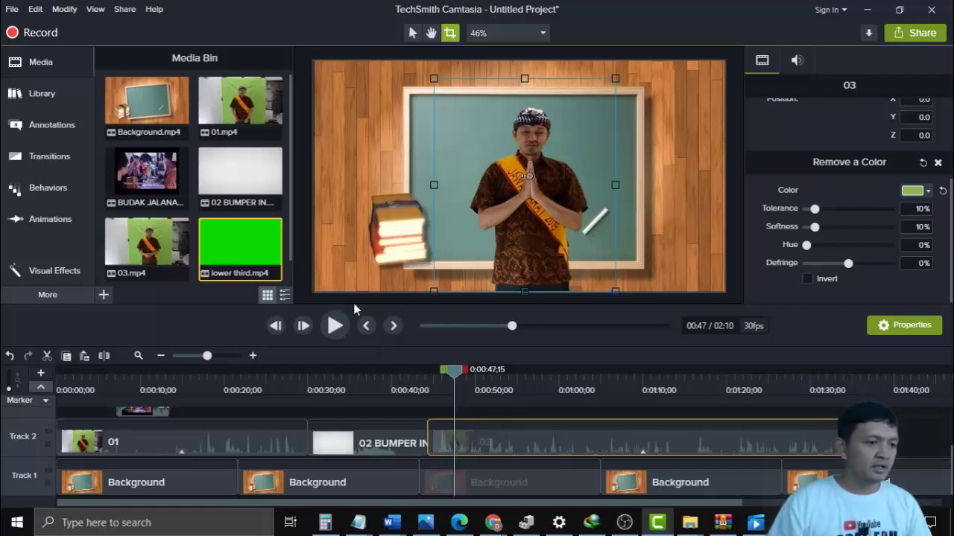
{"action": "left_click_drag", "start_coordinate": [245, 242], "coordinate": [457, 415]}
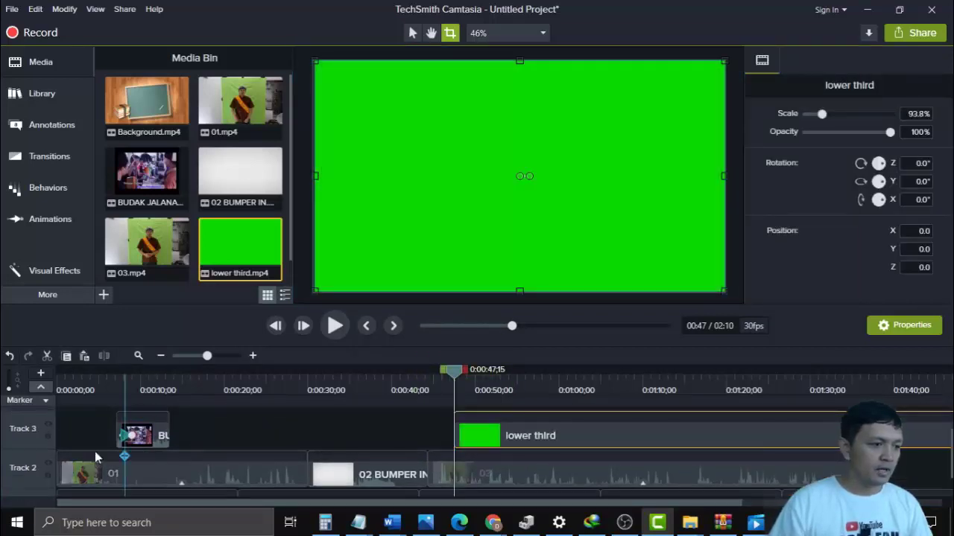
- Select the lower third clip on Track 3 and apply Remove a Color to it
{"action": "left_click_drag", "start_coordinate": [451, 375], "coordinate": [509, 377]}
{"action": "left_click", "coordinate": [577, 386]}
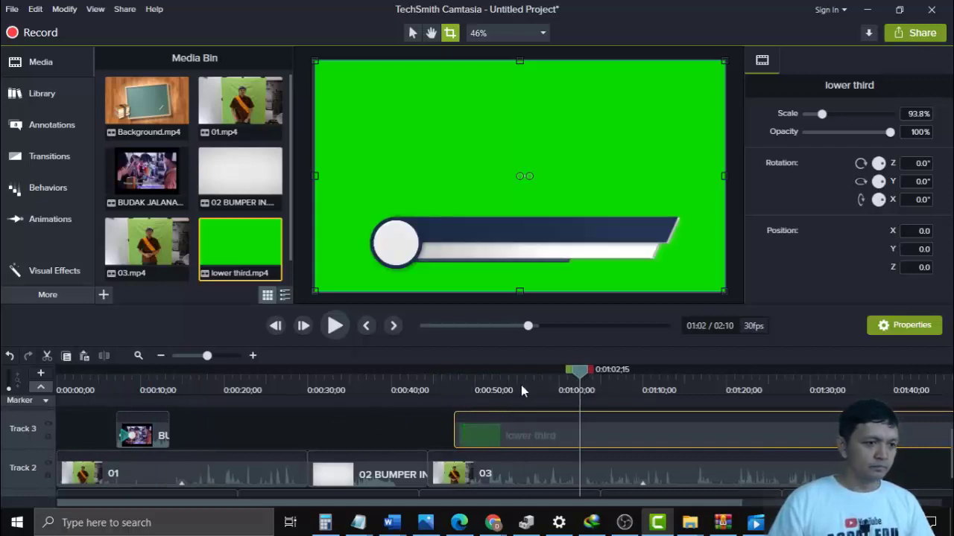
{"action": "left_click", "coordinate": [517, 385]}
{"action": "left_click", "coordinate": [517, 385]}
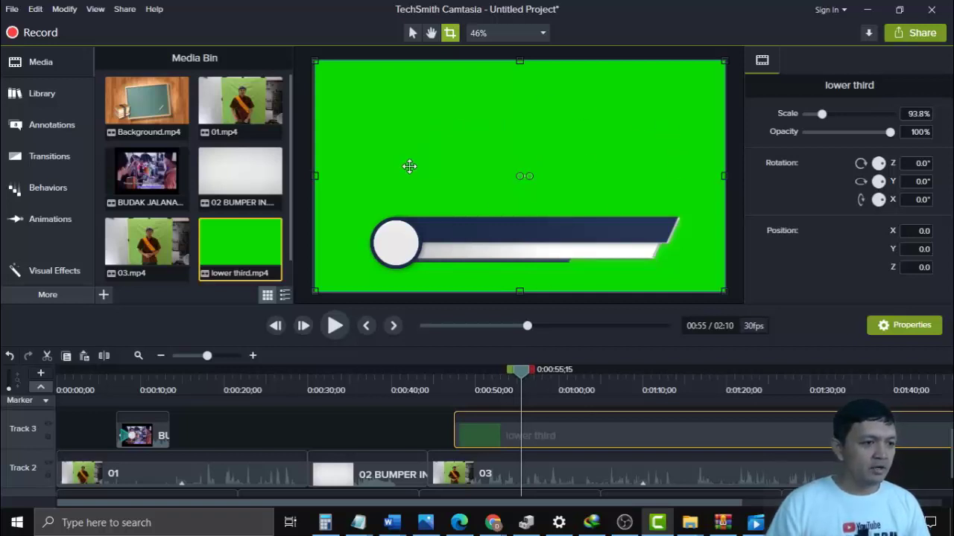
{"action": "left_click", "coordinate": [65, 269]}
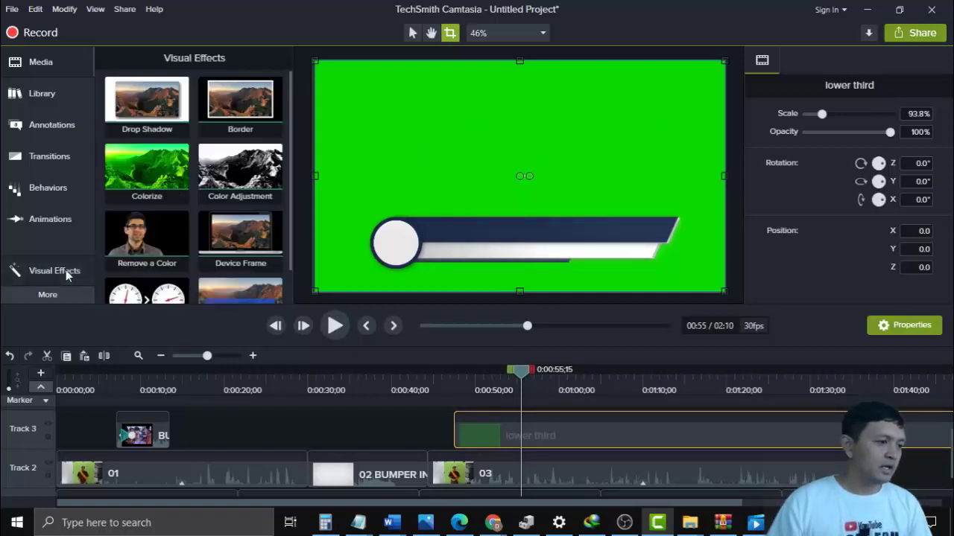
{"action": "left_click_drag", "start_coordinate": [146, 242], "coordinate": [426, 191]}
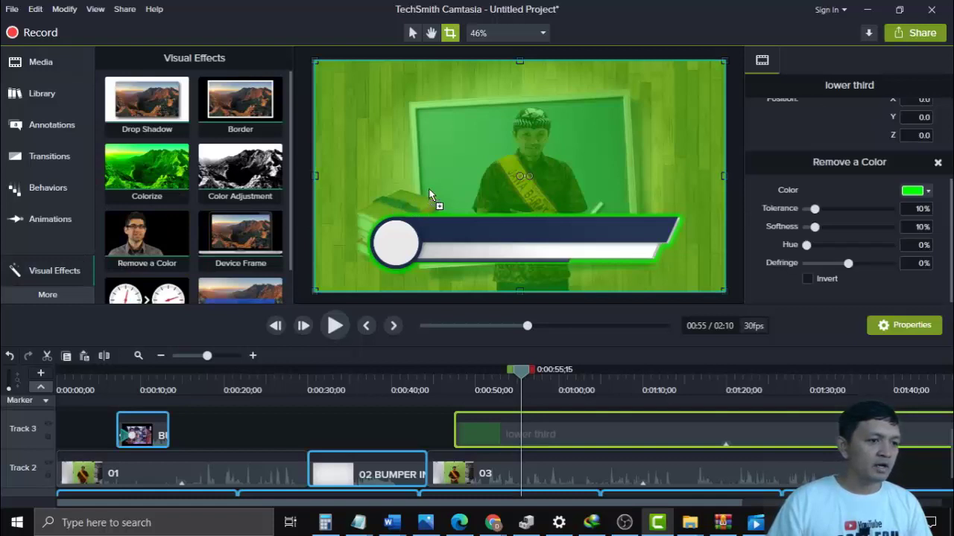
- Eyedrop the lower third's bright green background and raise Tolerance to 30%
{"action": "left_click", "coordinate": [927, 191]}
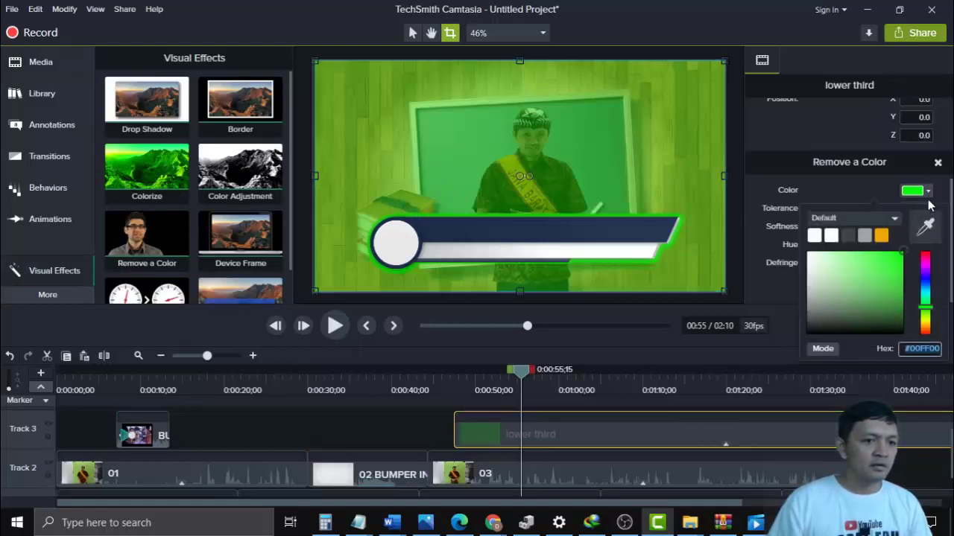
{"action": "left_click", "coordinate": [929, 234]}
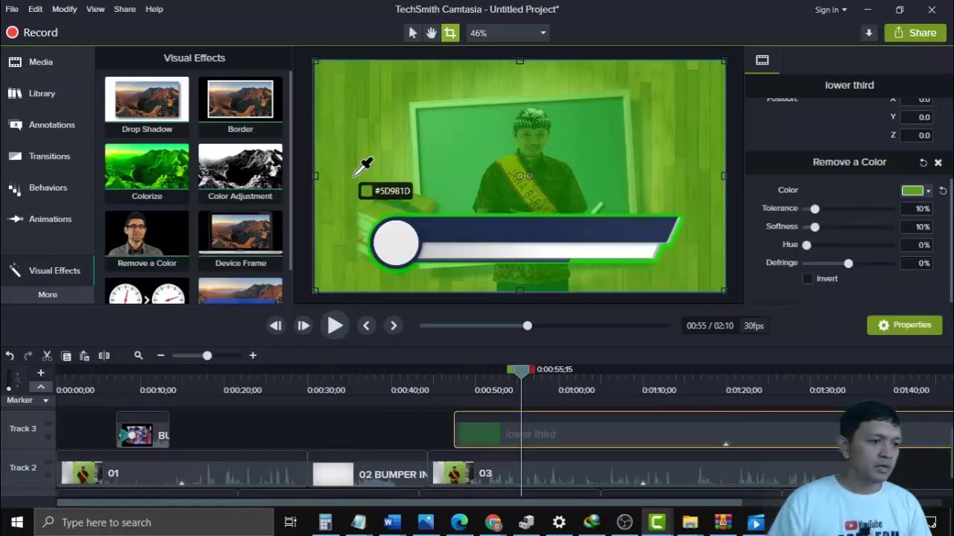
{"action": "left_click", "coordinate": [355, 176]}
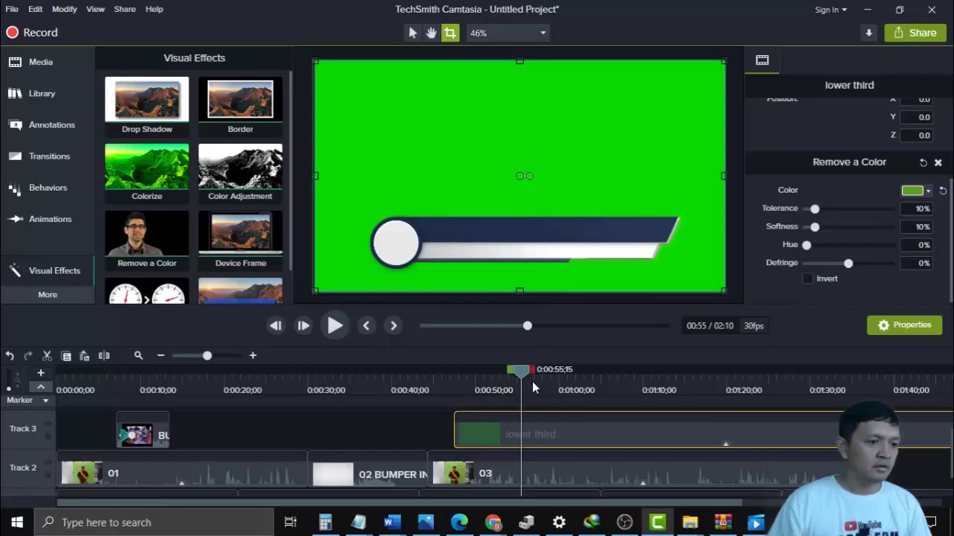
{"action": "left_click", "coordinate": [928, 192]}
{"action": "left_click", "coordinate": [924, 231]}
{"action": "left_click", "coordinate": [687, 272]}
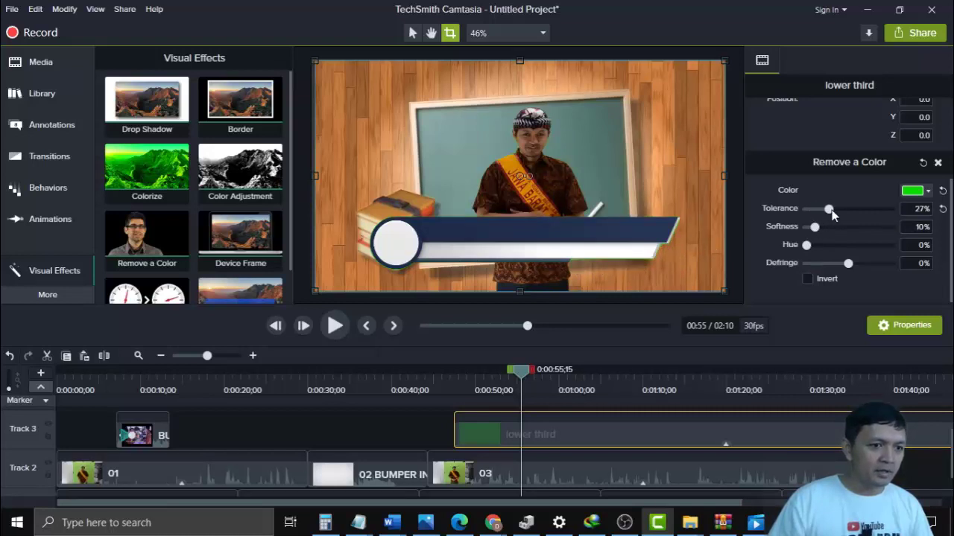
{"action": "mouse_move", "coordinate": [832, 214]}
{"action": "left_mouse_down"}
{"action": "mouse_move", "coordinate": [816, 215]}
{"action": "mouse_move", "coordinate": [836, 217]}
{"action": "left_mouse_up"}
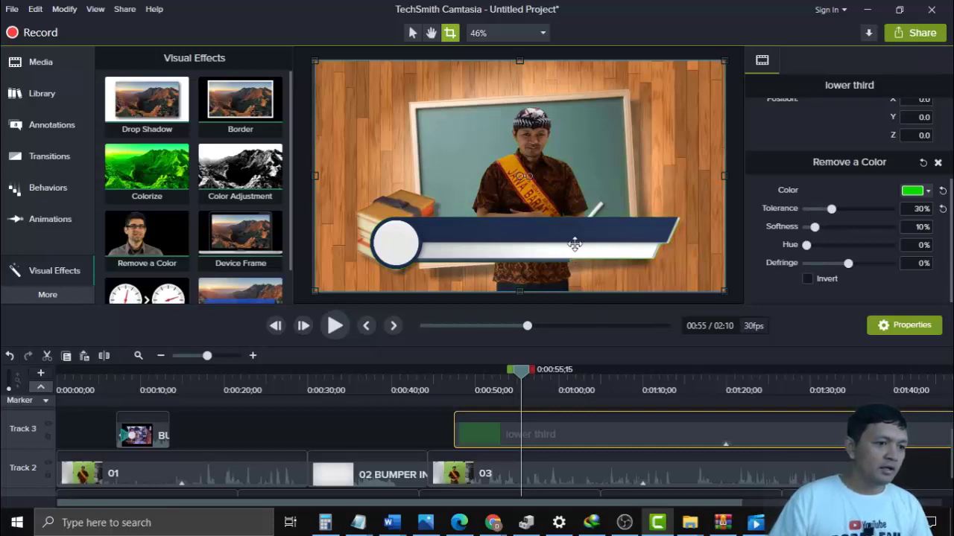
{"action": "left_click", "coordinate": [400, 435]}
- Crop the top, bottom, left and right of the lower third down to just its bar
{"action": "left_click", "coordinate": [454, 233]}
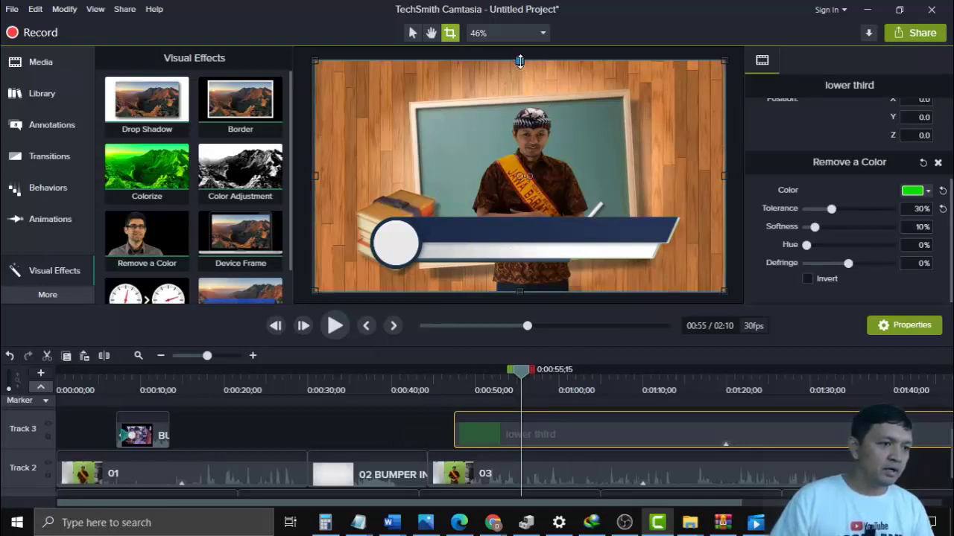
{"action": "left_click_drag", "start_coordinate": [520, 62], "coordinate": [520, 207]}
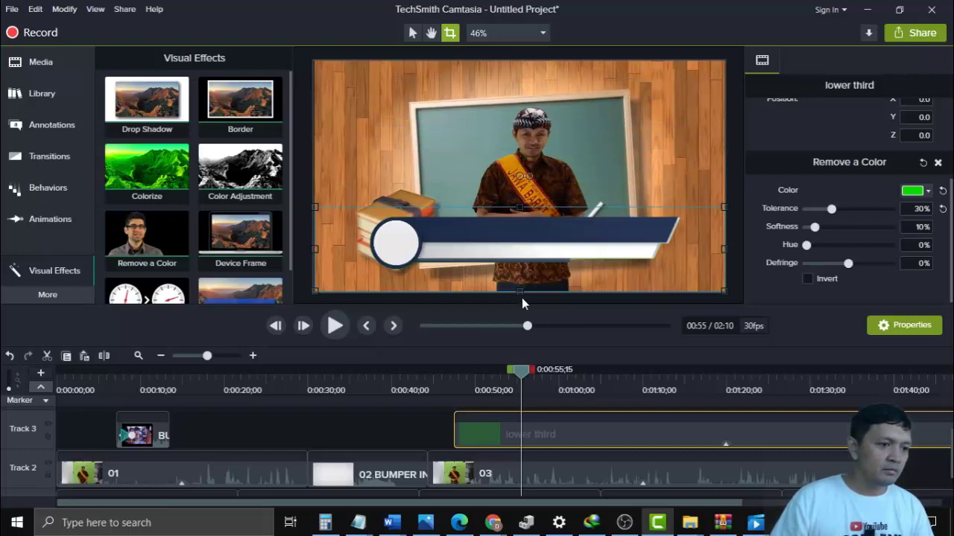
{"action": "left_click_drag", "start_coordinate": [522, 290], "coordinate": [522, 273]}
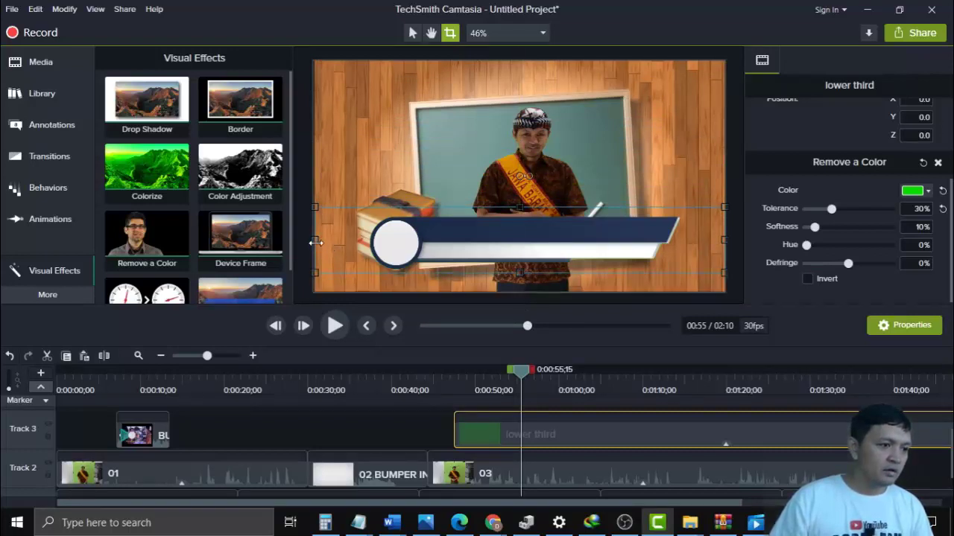
{"action": "left_click_drag", "start_coordinate": [315, 239], "coordinate": [365, 244]}
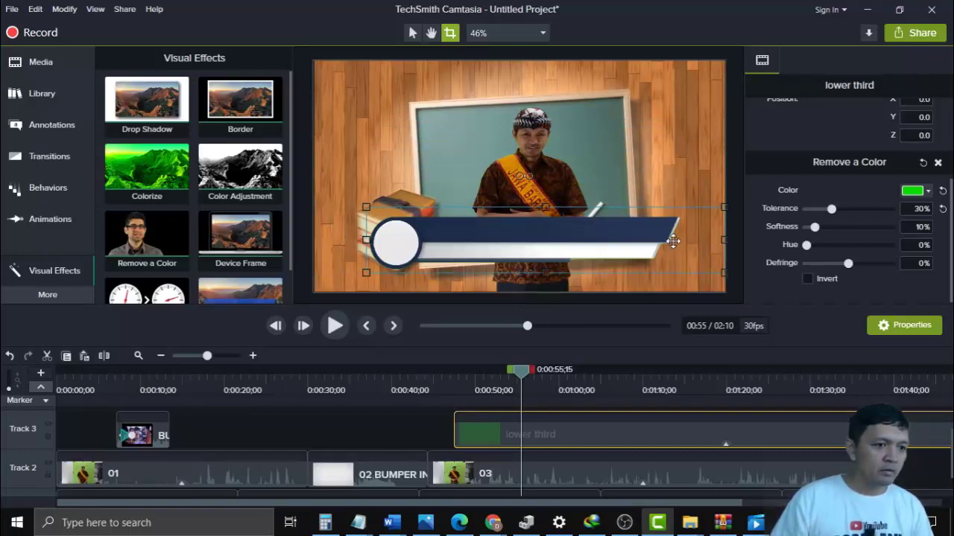
{"action": "left_click_drag", "start_coordinate": [725, 240], "coordinate": [696, 238]}
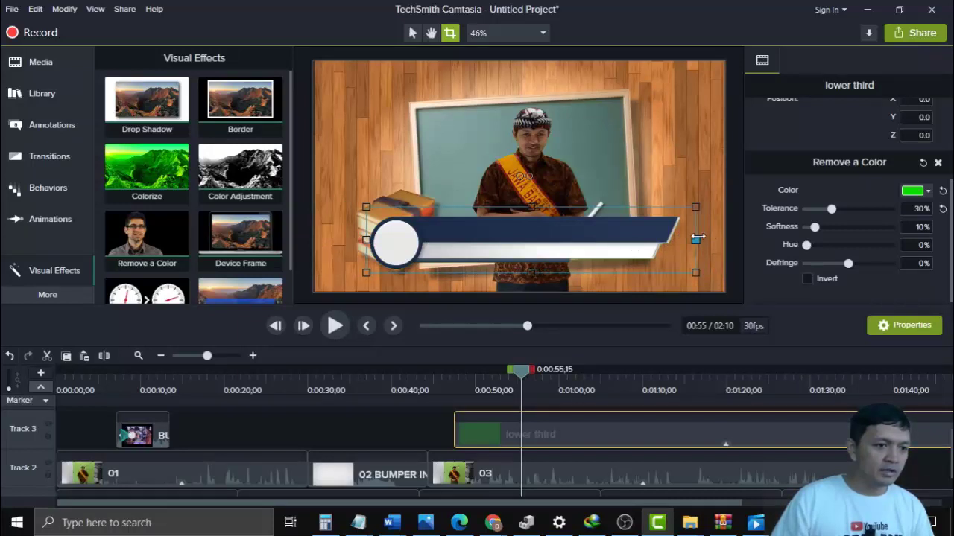
- Scale down the lower third and move it to the lower left at −244.3, −105.5, then preview
{"action": "left_click_drag", "start_coordinate": [491, 232], "coordinate": [453, 248]}
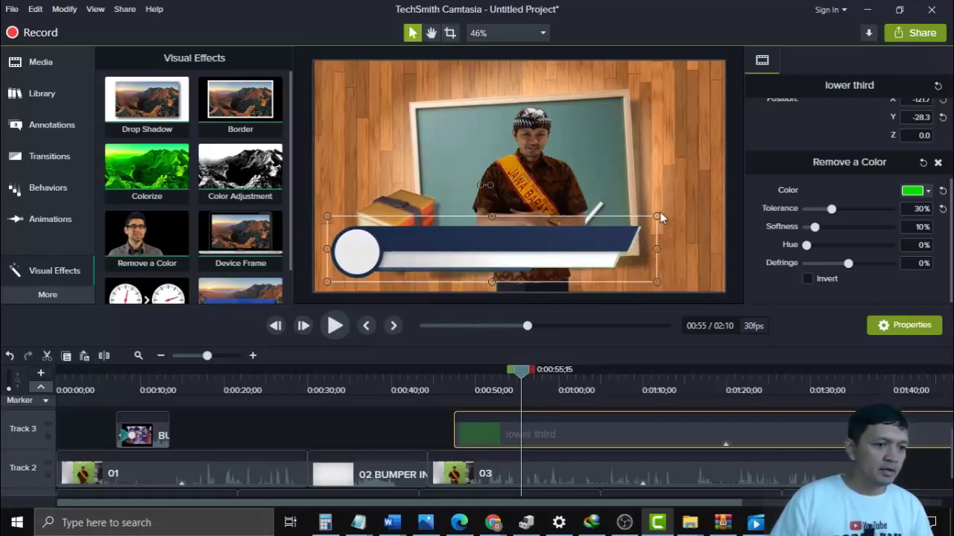
{"action": "left_click_drag", "start_coordinate": [659, 216], "coordinate": [574, 259]}
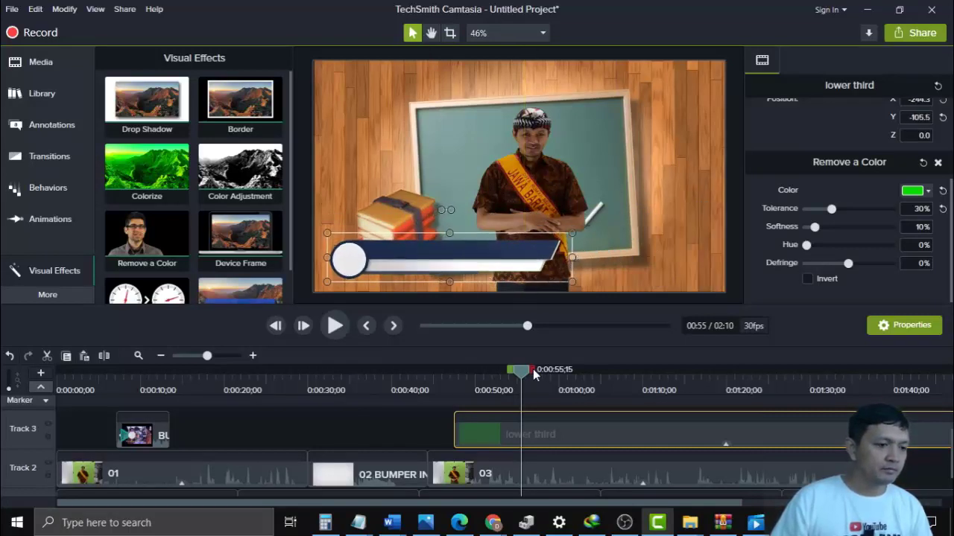
{"action": "left_click", "coordinate": [440, 375]}
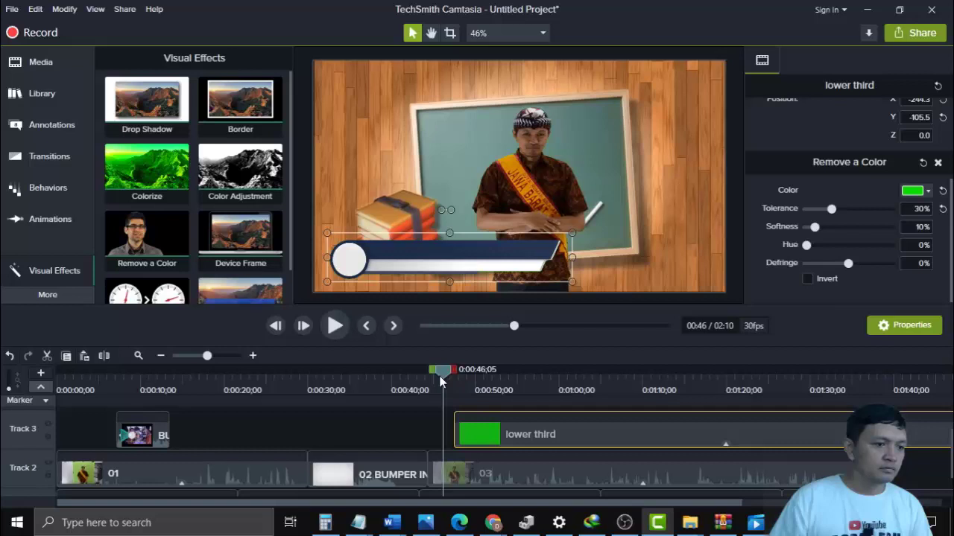
{"action": "left_click", "coordinate": [335, 326]}
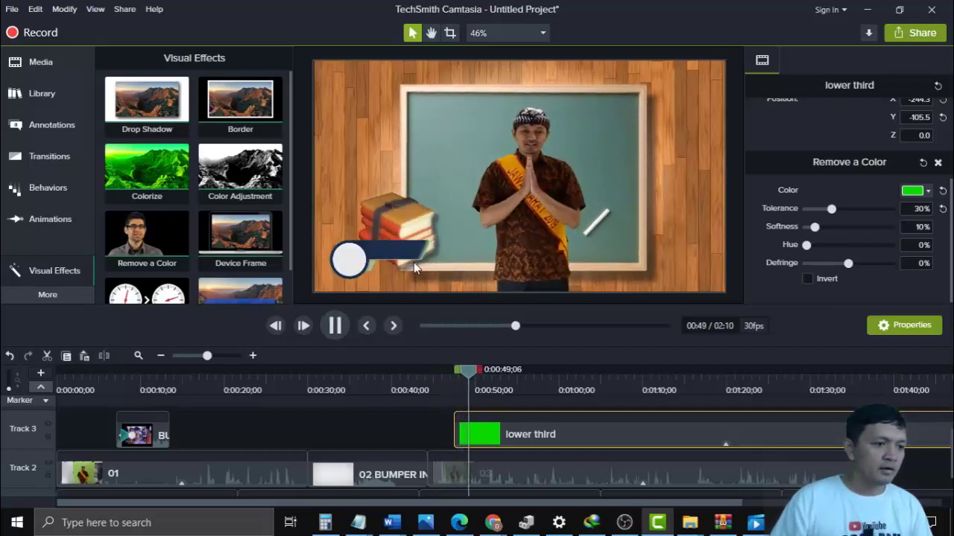
{"action": "left_click", "coordinate": [474, 374]}
{"action": "left_click_drag", "start_coordinate": [487, 370], "coordinate": [479, 370]}
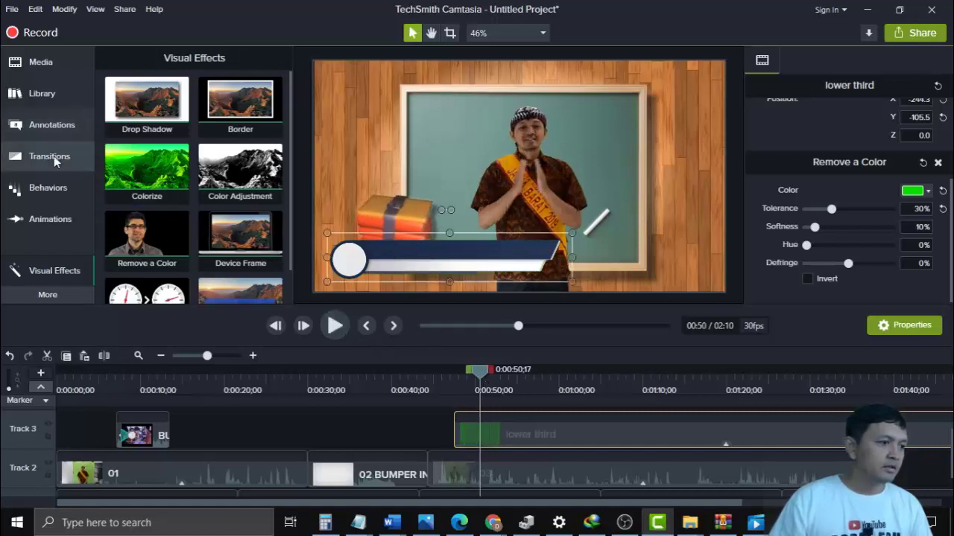
- Add a plain ABC text callout from Callouts over the lower third and shrink it
{"action": "left_click", "coordinate": [39, 124]}
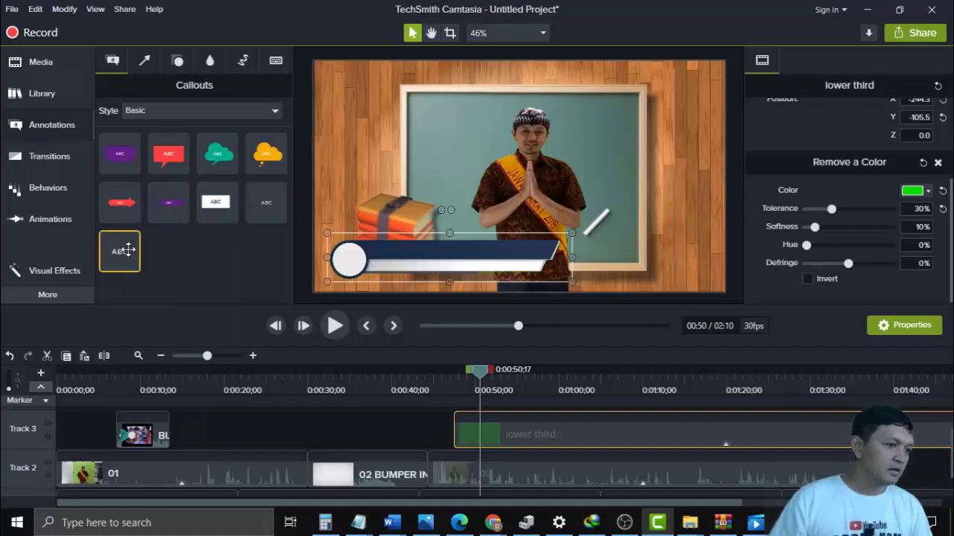
{"action": "left_click_drag", "start_coordinate": [121, 251], "coordinate": [357, 253]}
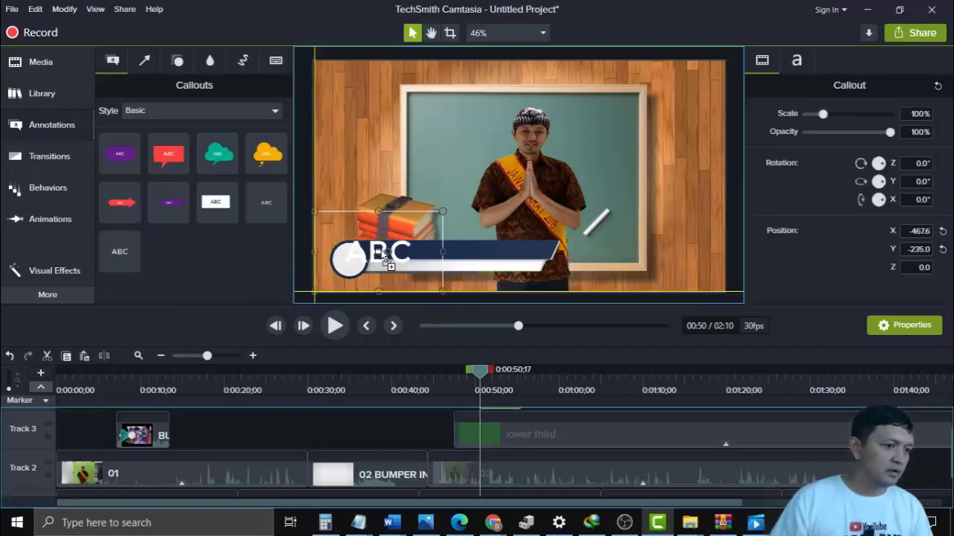
{"action": "left_click_drag", "start_coordinate": [456, 212], "coordinate": [392, 256]}
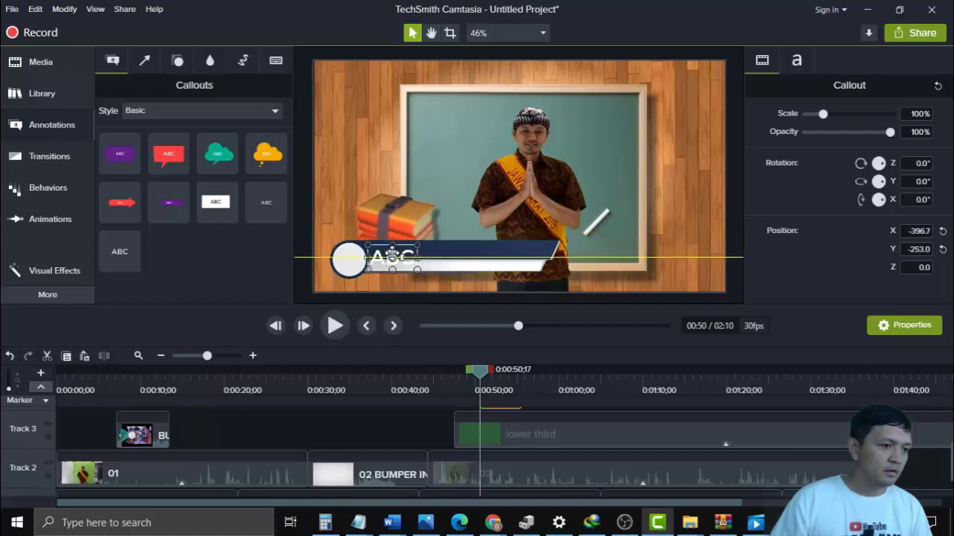
- At 100% canvas zoom, resize and place the ABC callout on the blue band at −407.7, −237.4
{"action": "left_click", "coordinate": [503, 32]}
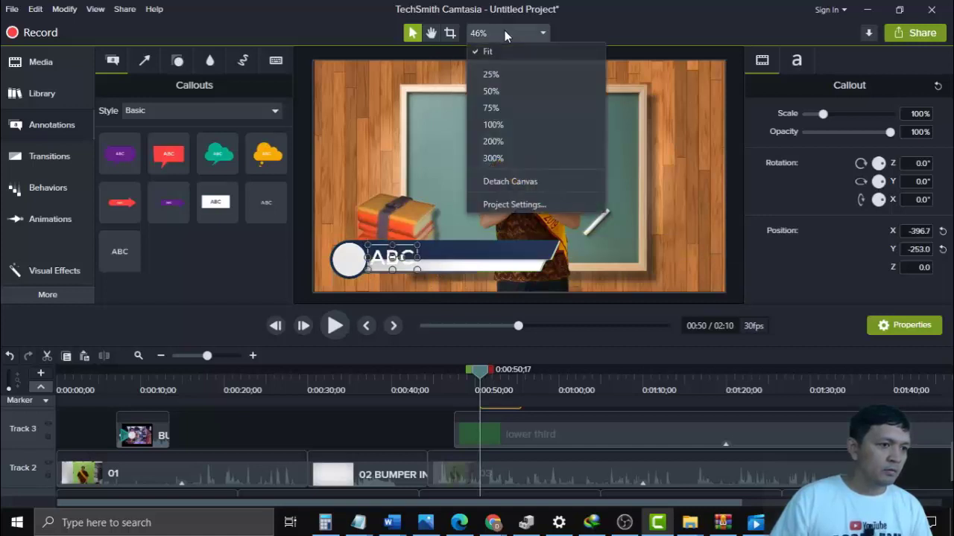
{"action": "left_click", "coordinate": [512, 123]}
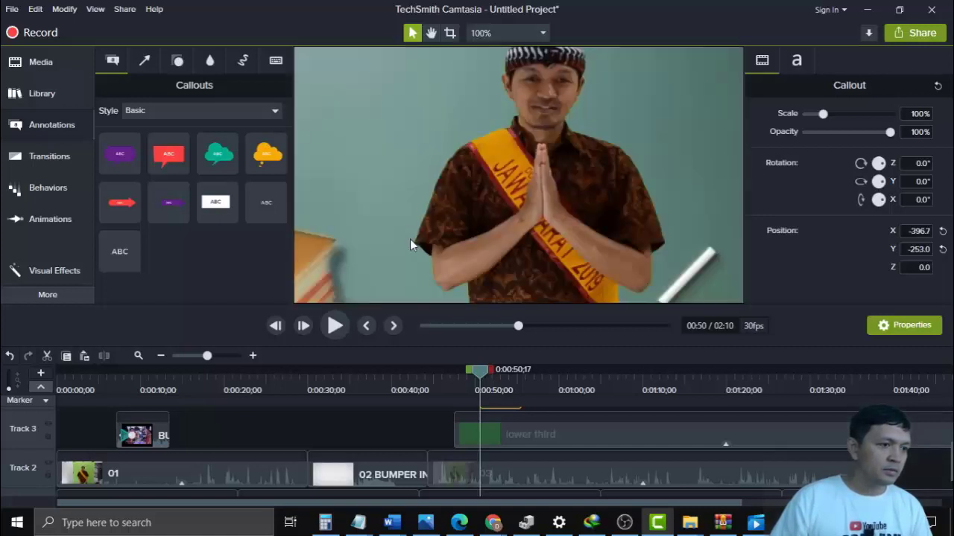
{"action": "left_click", "coordinate": [430, 33]}
{"action": "left_click_drag", "start_coordinate": [335, 298], "coordinate": [506, 178]}
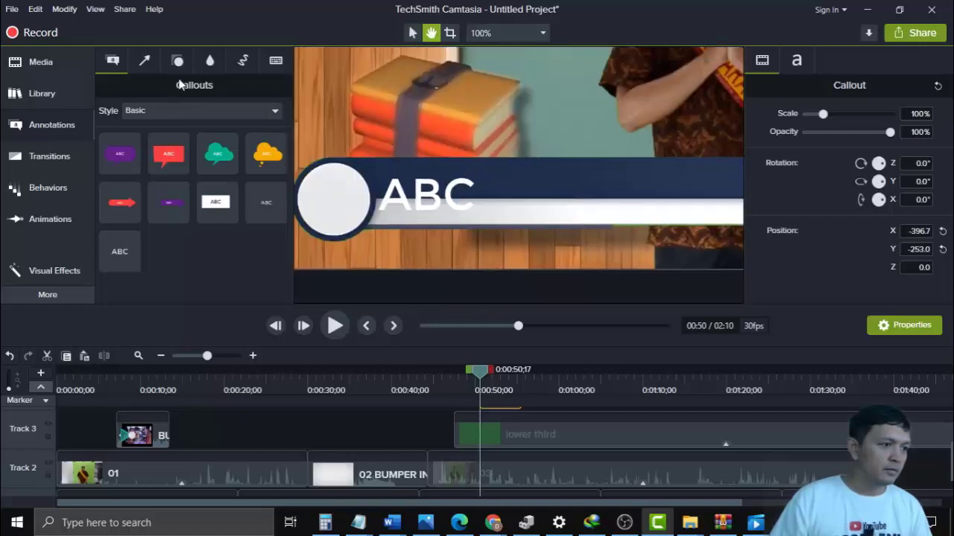
{"action": "left_click", "coordinate": [412, 33]}
{"action": "left_click", "coordinate": [425, 178]}
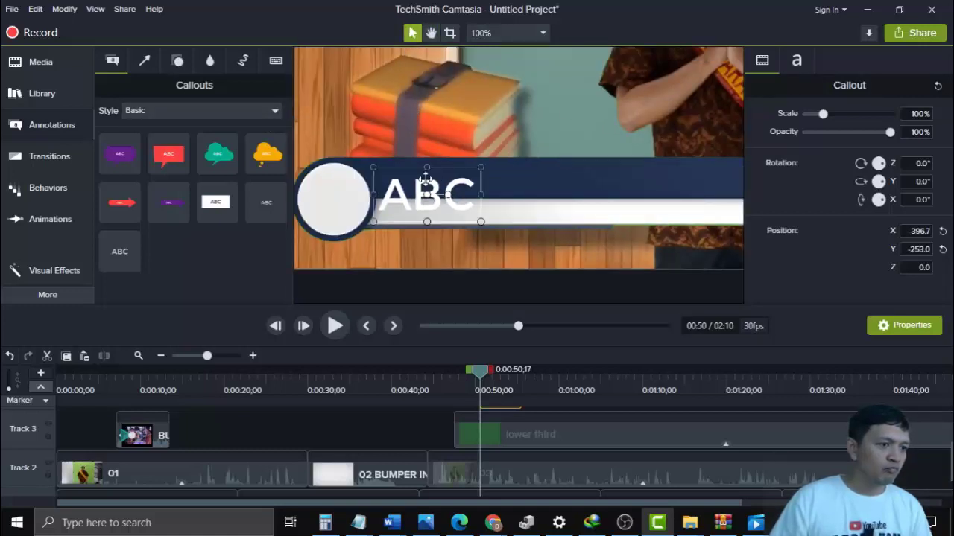
{"action": "left_click_drag", "start_coordinate": [426, 196], "coordinate": [426, 185]}
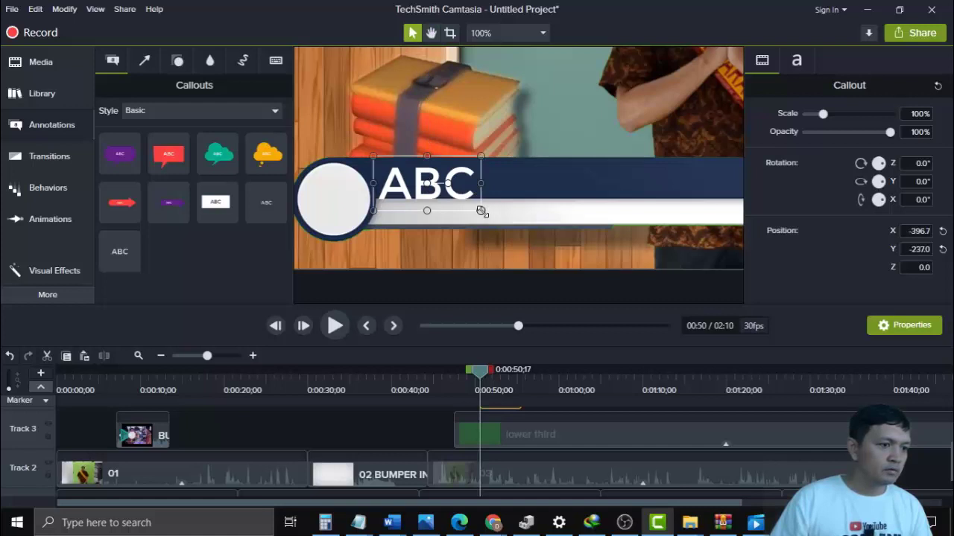
{"action": "left_click_drag", "start_coordinate": [482, 212], "coordinate": [456, 193]}
{"action": "left_click_drag", "start_coordinate": [428, 163], "coordinate": [432, 176]}
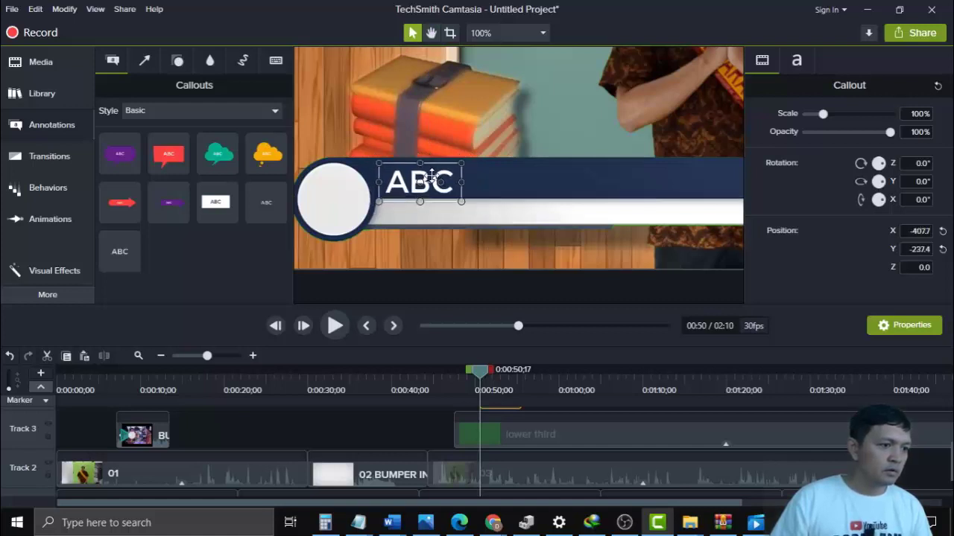
- Replace ABC with the presenter's full name and widen the box so it fits one line
{"action": "double_click", "coordinate": [414, 183]}
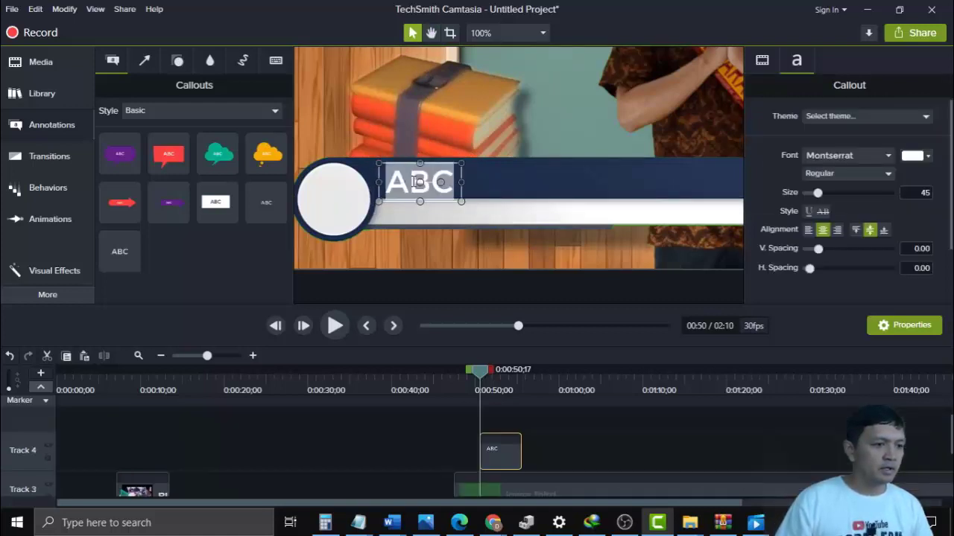
{"action": "type", "text": "As"}
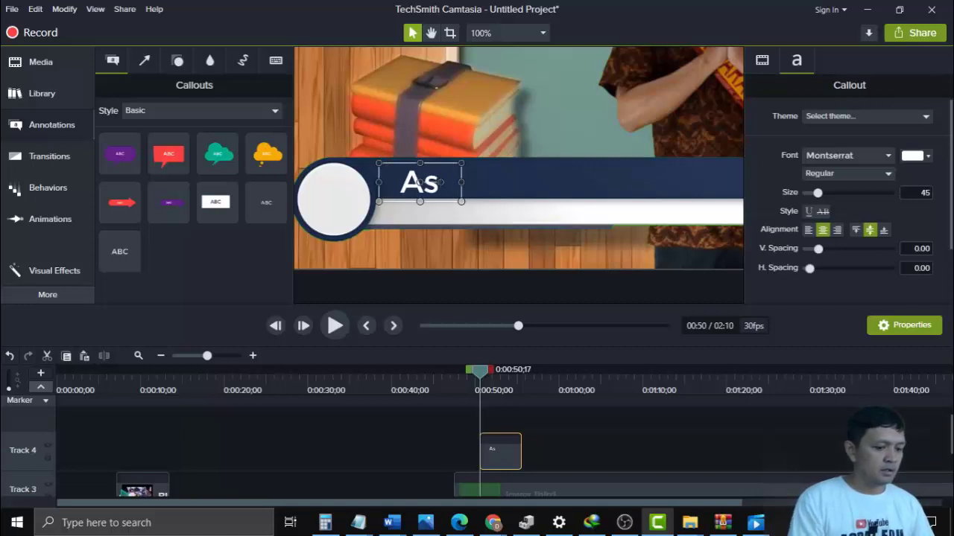
{"action": "type", "text": "ep Panji"}
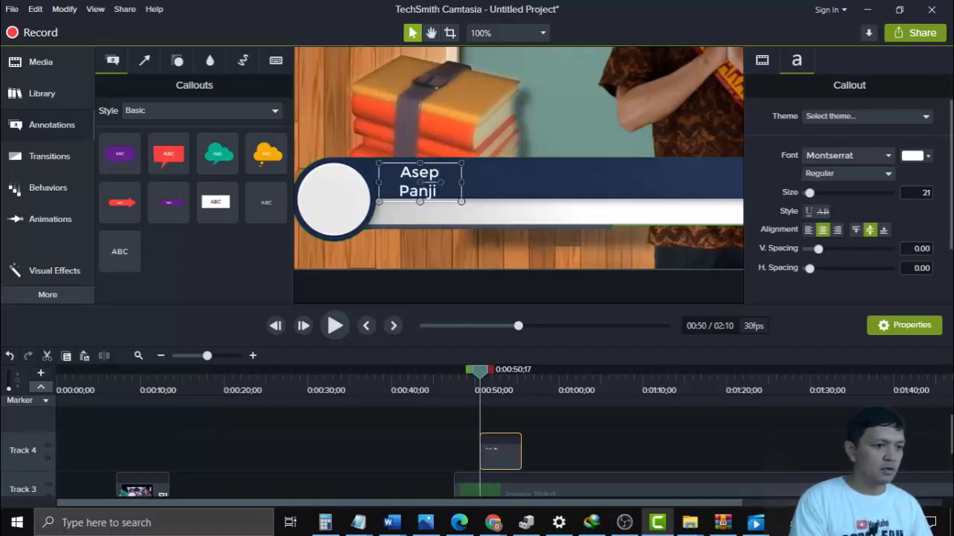
{"action": "type", "text": " Lesmana"}
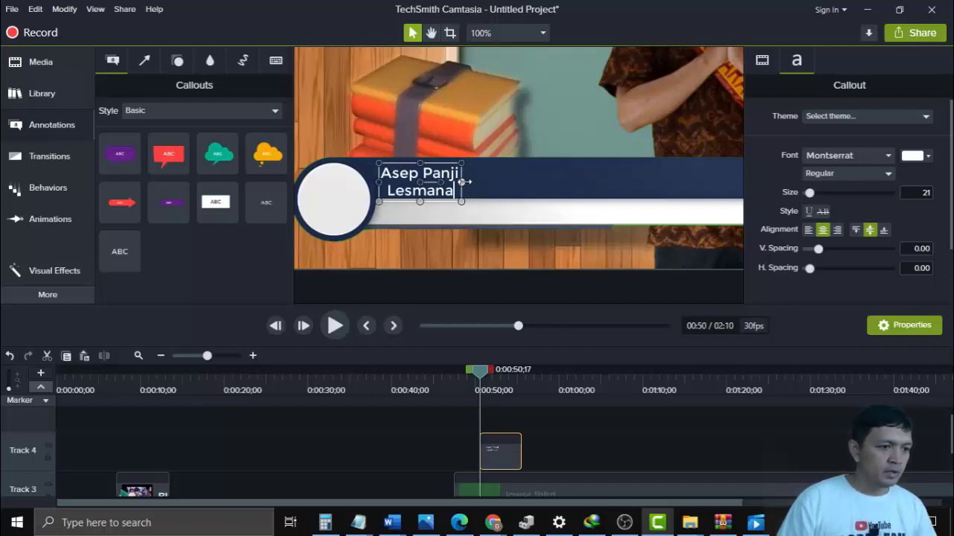
{"action": "left_click_drag", "start_coordinate": [463, 181], "coordinate": [704, 185]}
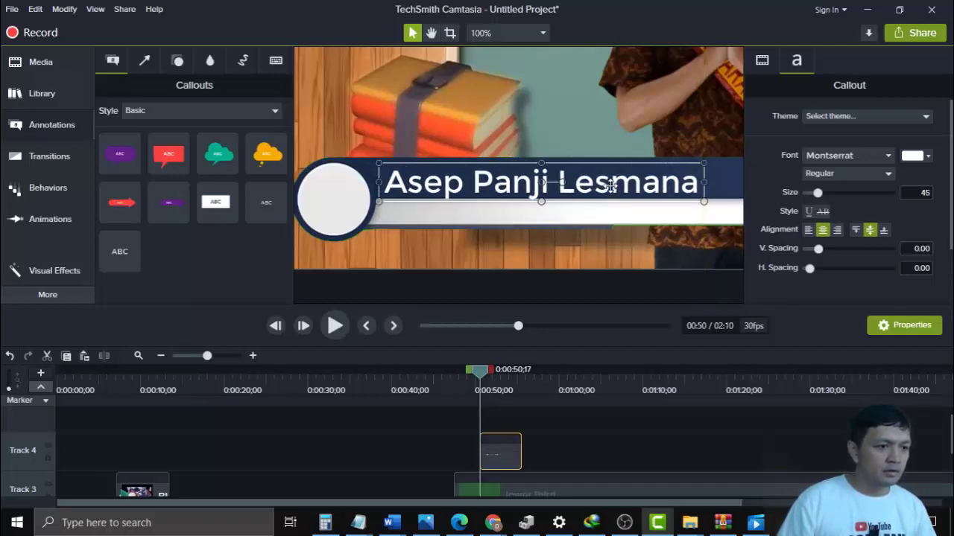
- Adjust the name text's position and paste a duplicate of the callout onto Track 5
{"action": "left_click_drag", "start_coordinate": [610, 183], "coordinate": [584, 211]}
{"action": "left_click", "coordinate": [581, 186]}
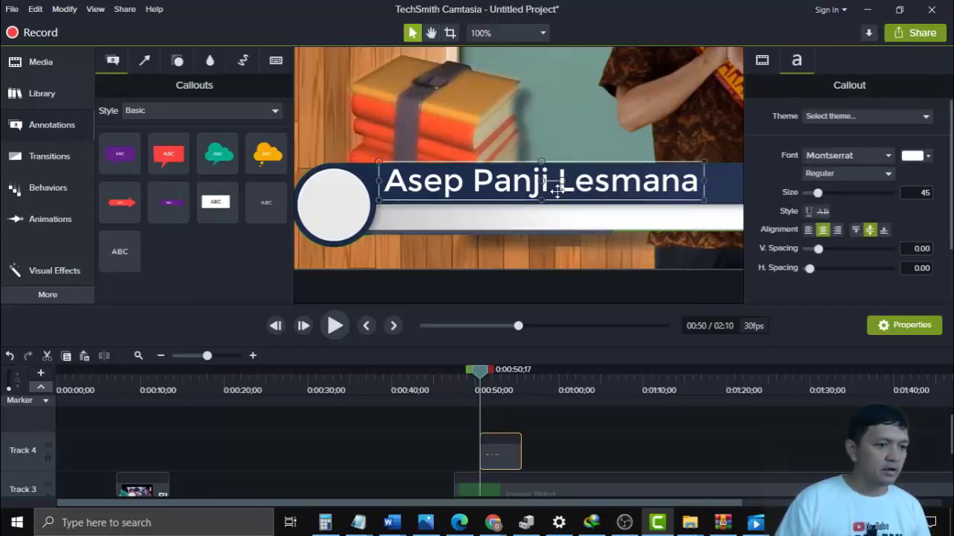
{"action": "key", "text": "ctrl+v"}
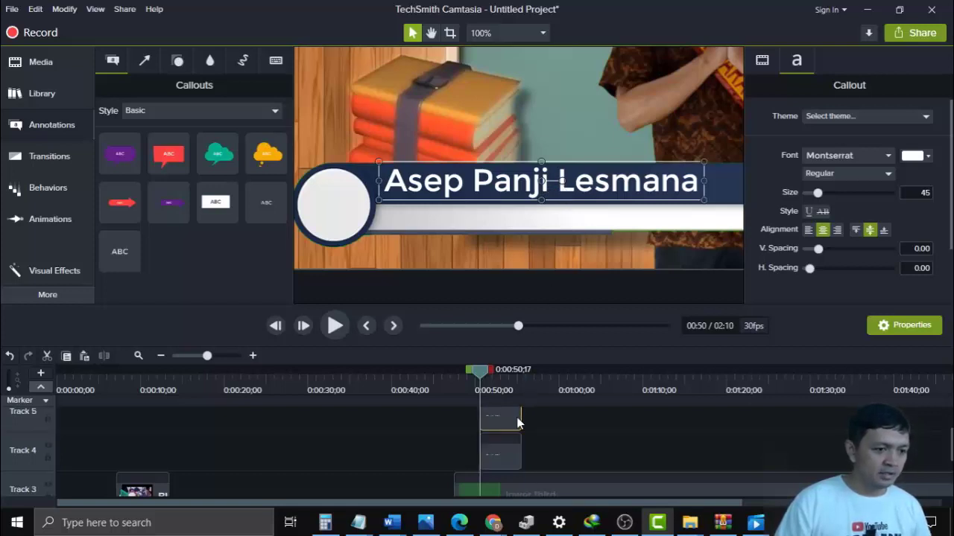
- Change the duplicated name text's colour to dark blue #11167A
{"action": "scroll", "coordinate": [519, 428], "scroll_direction": "up", "scroll_amount": 1}
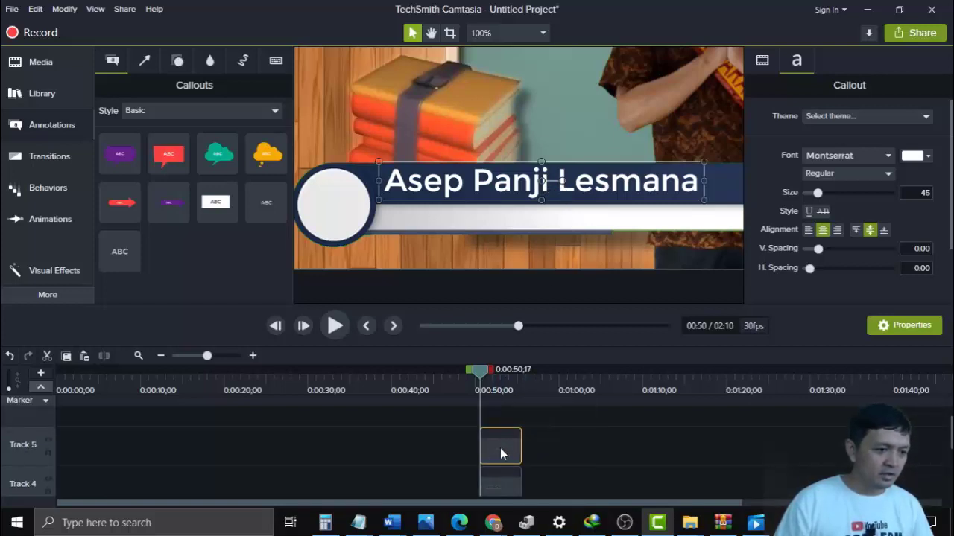
{"action": "left_click", "coordinate": [927, 158]}
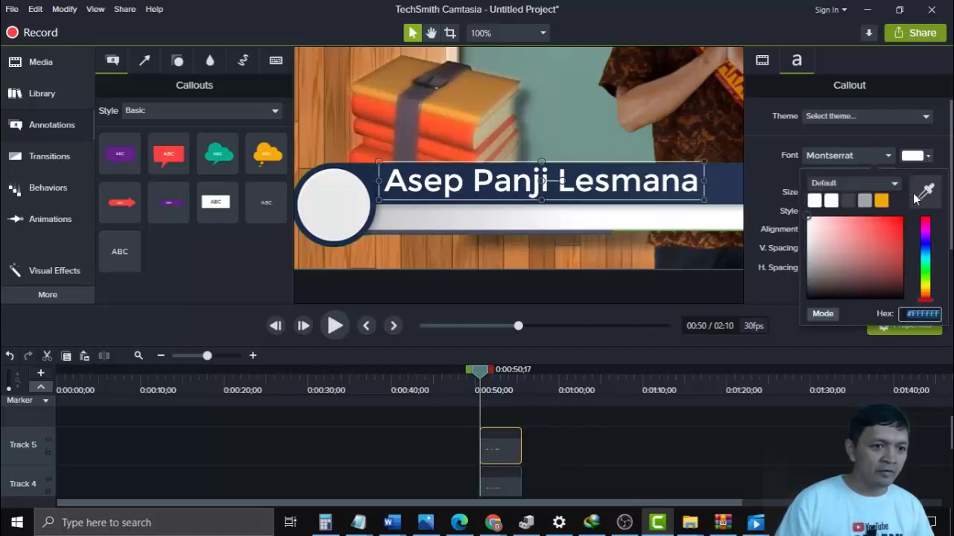
{"action": "left_click", "coordinate": [926, 251]}
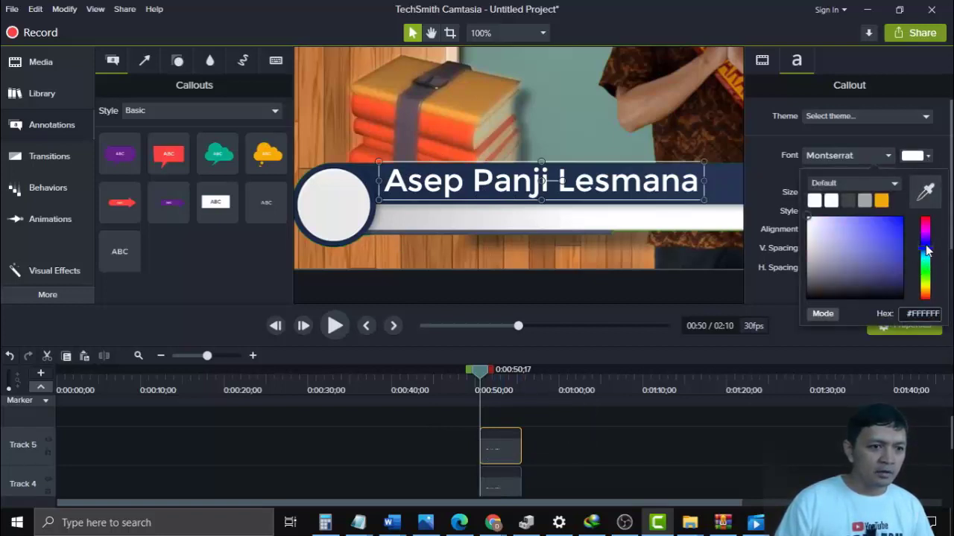
{"action": "left_click", "coordinate": [885, 266]}
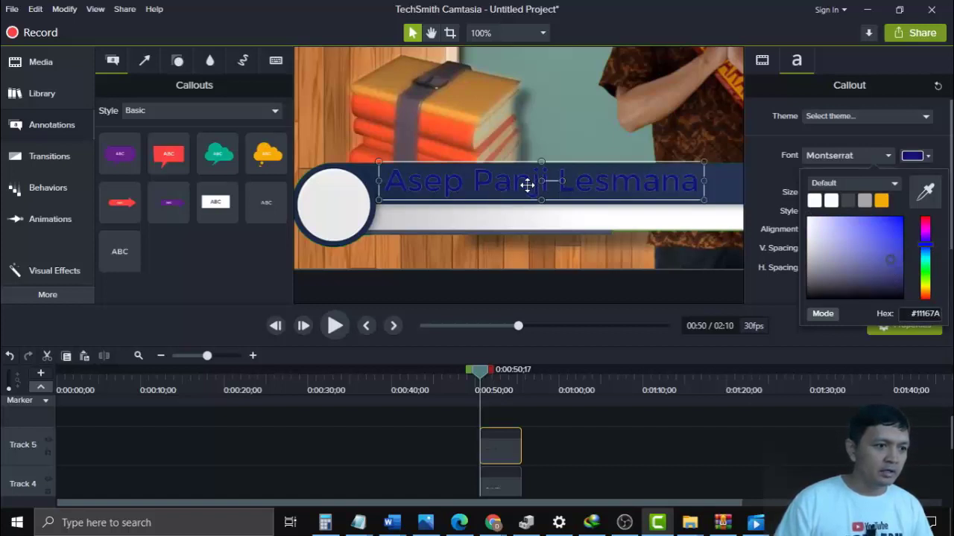
- Move the dark blue name onto the white bar, shrink it to size 33 and centre it
{"action": "left_click_drag", "start_coordinate": [527, 185], "coordinate": [532, 218]}
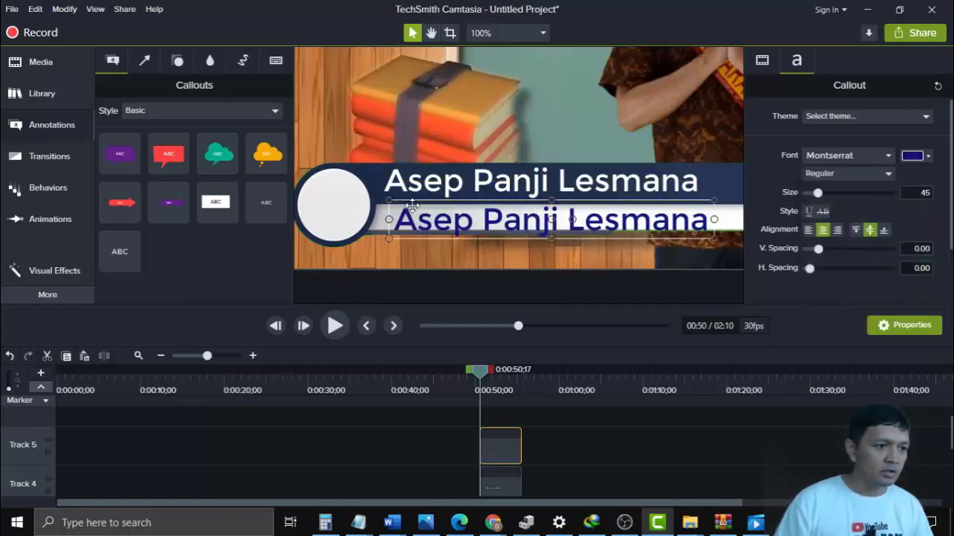
{"action": "left_click_drag", "start_coordinate": [389, 199], "coordinate": [443, 210]}
{"action": "left_click_drag", "start_coordinate": [626, 229], "coordinate": [571, 224]}
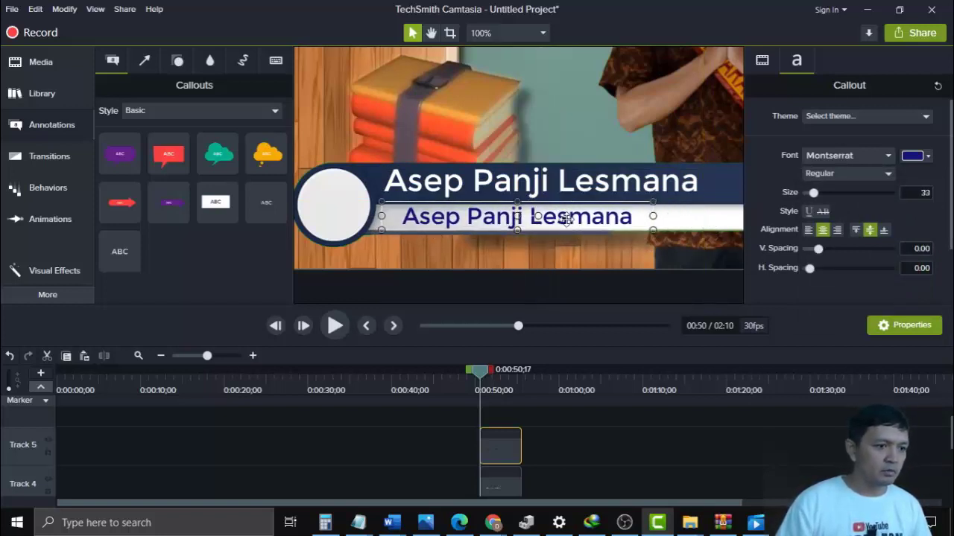
- Change the dark blue callout's text to 'SMAN 2 DEPOK'
{"action": "double_click", "coordinate": [567, 218]}
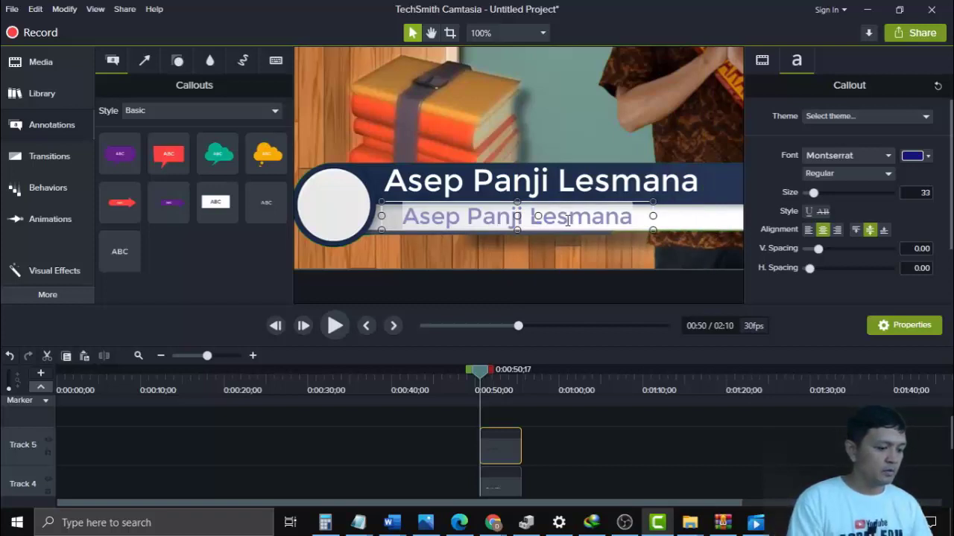
{"action": "type", "text": "SMAN"}
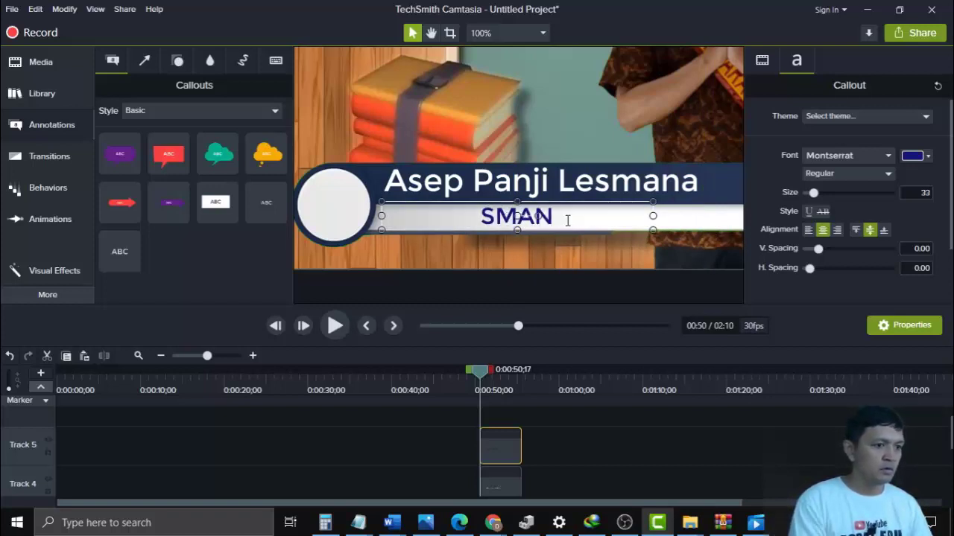
{"action": "type", "text": " 2 DEPOK"}
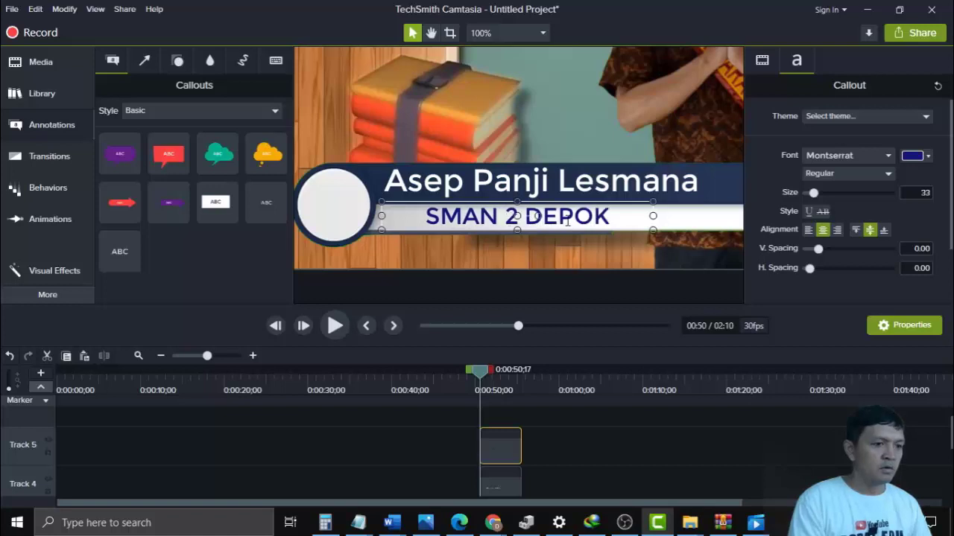
{"action": "left_click", "coordinate": [668, 251]}
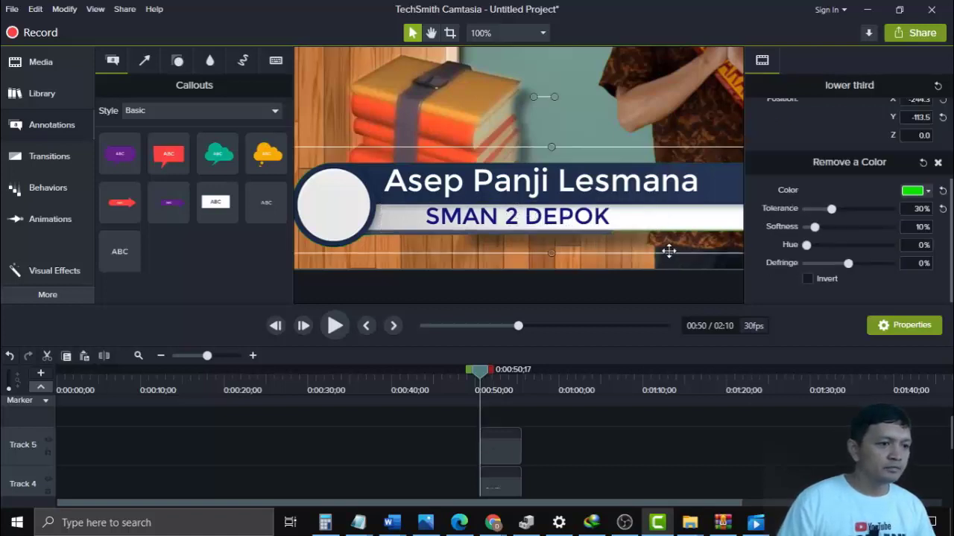
{"action": "left_click", "coordinate": [559, 221]}
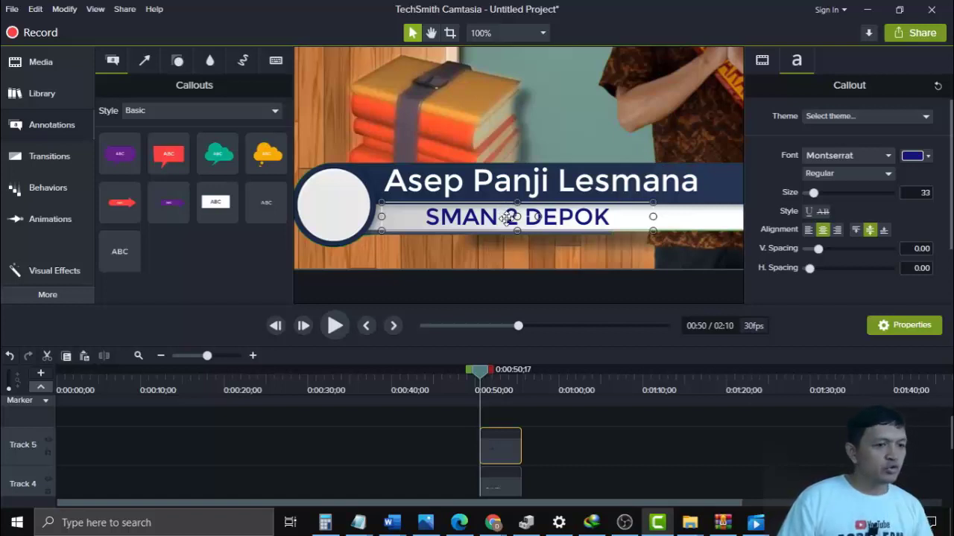
- Select both text callouts together and show the Transitions library
{"action": "left_click", "coordinate": [487, 460]}
{"action": "scroll", "coordinate": [565, 456], "scroll_direction": "down", "scroll_amount": 1}
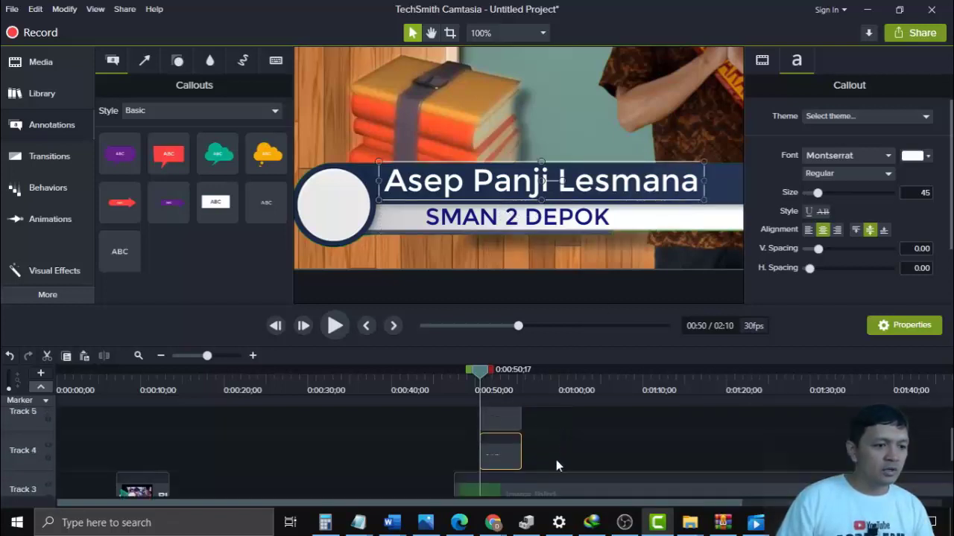
{"action": "left_click_drag", "start_coordinate": [555, 443], "coordinate": [505, 417]}
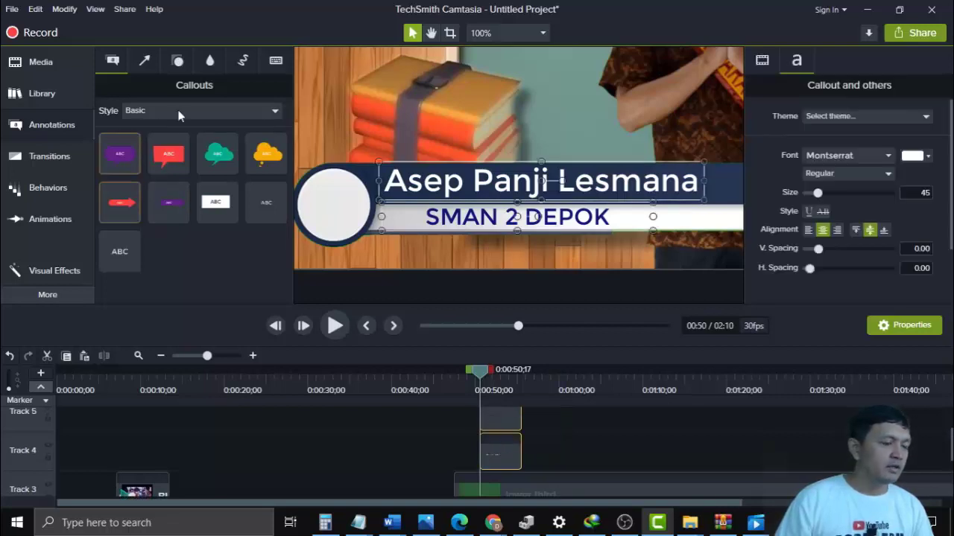
{"action": "left_click", "coordinate": [48, 157]}
{"action": "scroll", "coordinate": [149, 223], "scroll_direction": "down", "scroll_amount": 3}
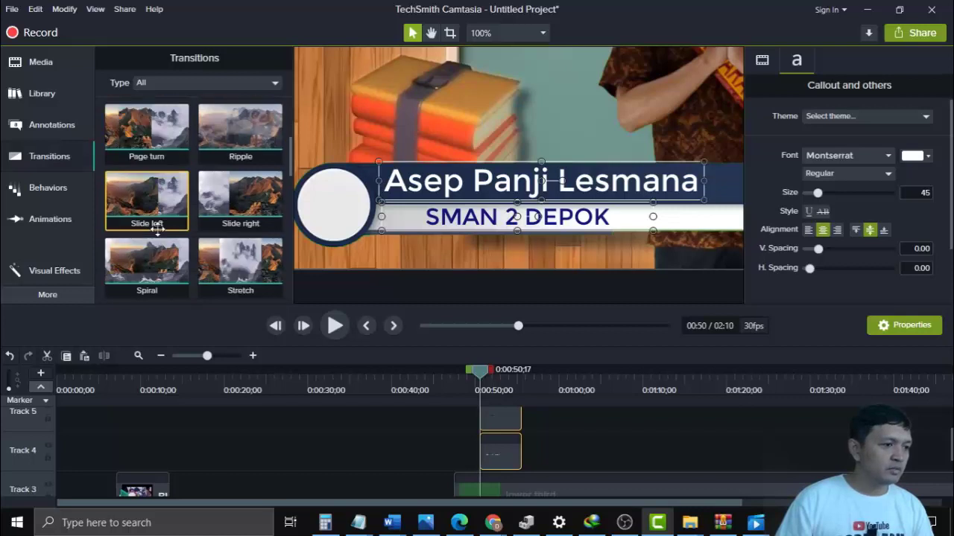
- Apply the Fade transition to the title clips, preview from 0:47, and fit the canvas zoom
{"action": "scroll", "coordinate": [156, 223], "scroll_direction": "up", "scroll_amount": 3}
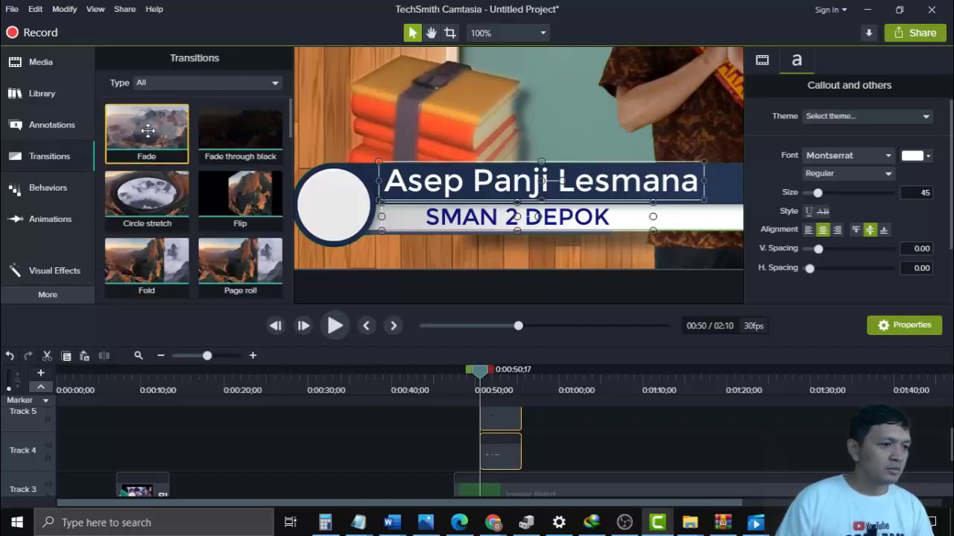
{"action": "left_click_drag", "start_coordinate": [140, 131], "coordinate": [493, 432]}
{"action": "left_click_drag", "start_coordinate": [477, 375], "coordinate": [447, 375]}
{"action": "left_click", "coordinate": [333, 326]}
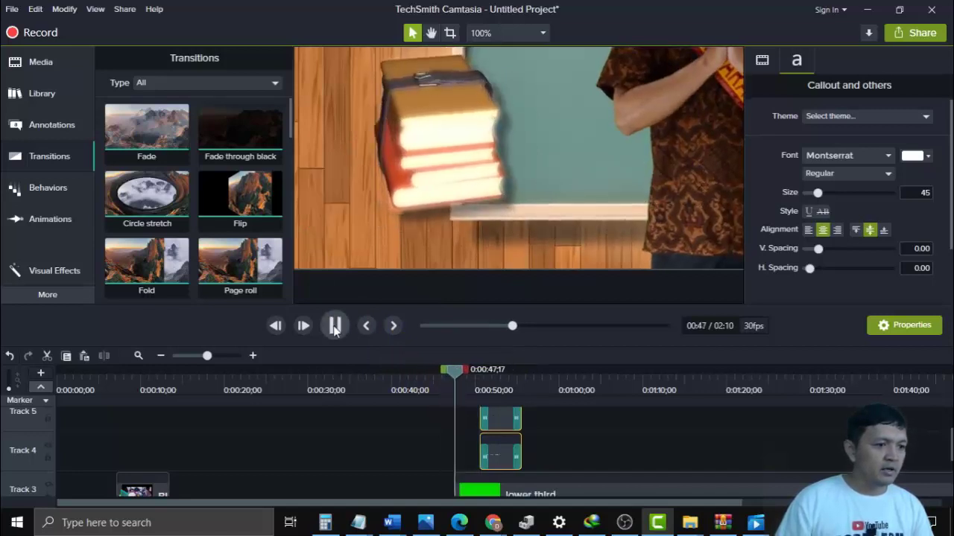
{"action": "left_click", "coordinate": [481, 35]}
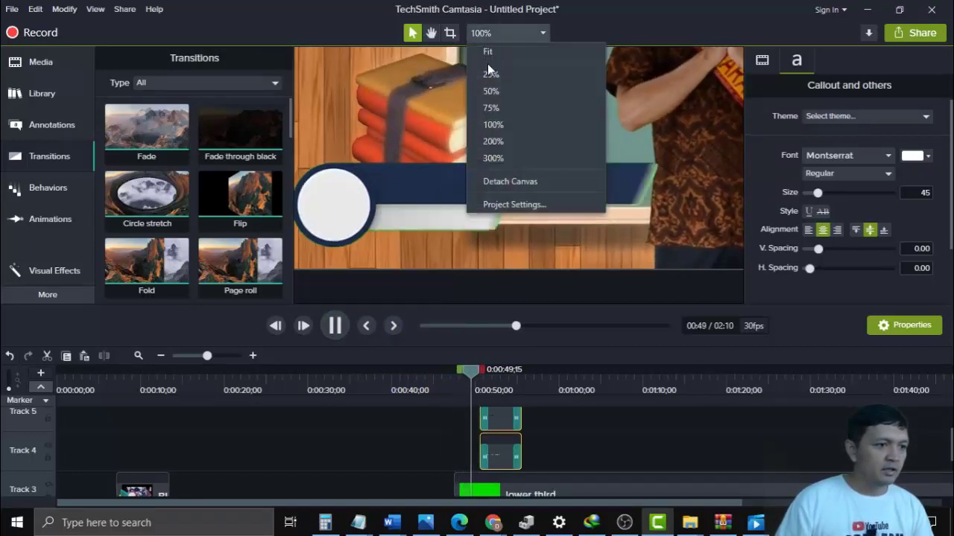
{"action": "left_click", "coordinate": [491, 53]}
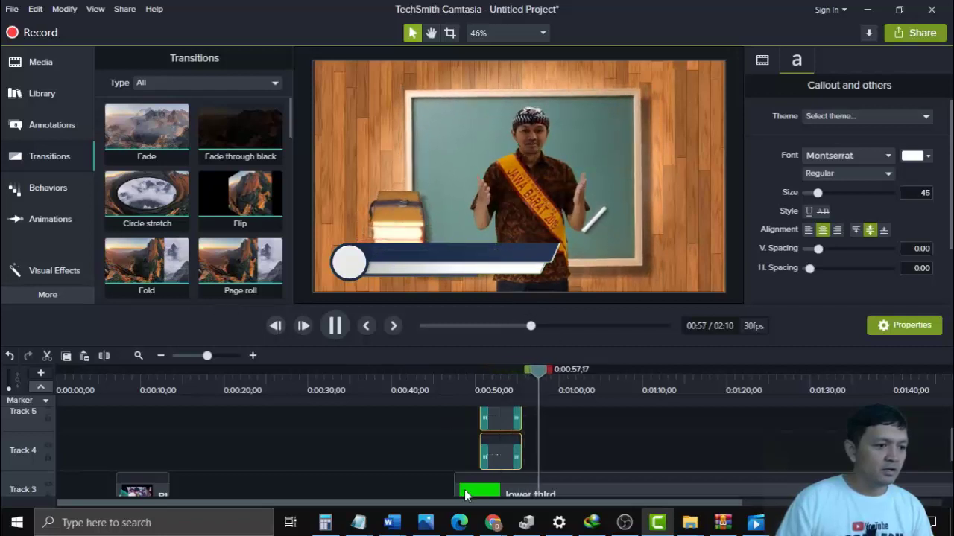
- Trim the Track 3 lower third's right edge so it ends earlier, with the title clips
{"action": "left_click", "coordinate": [161, 356]}
{"action": "left_click", "coordinate": [161, 356]}
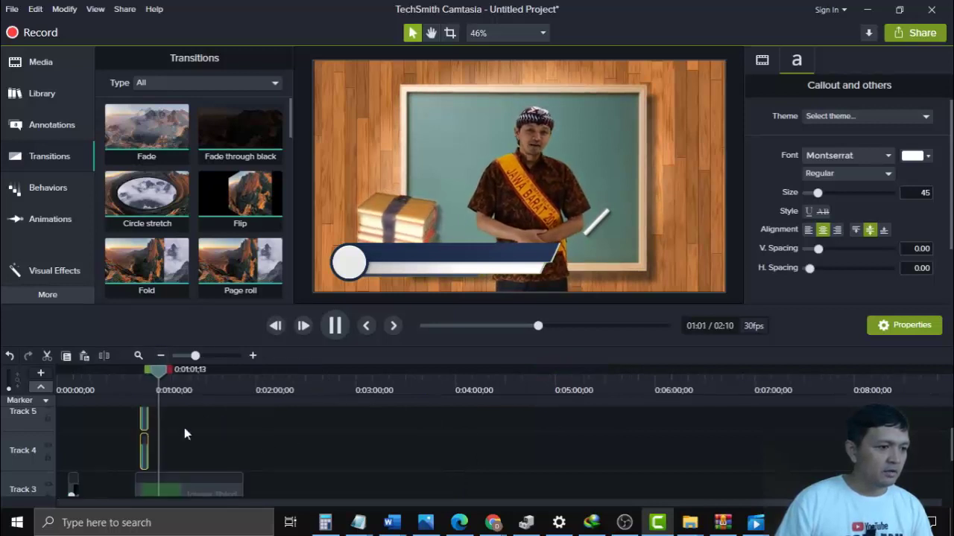
{"action": "left_click", "coordinate": [254, 356]}
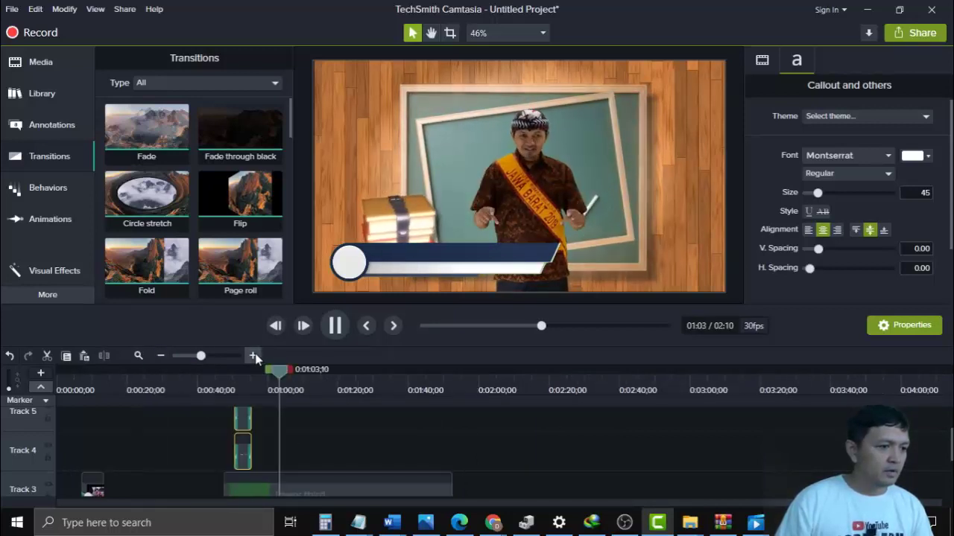
{"action": "left_click", "coordinate": [253, 356]}
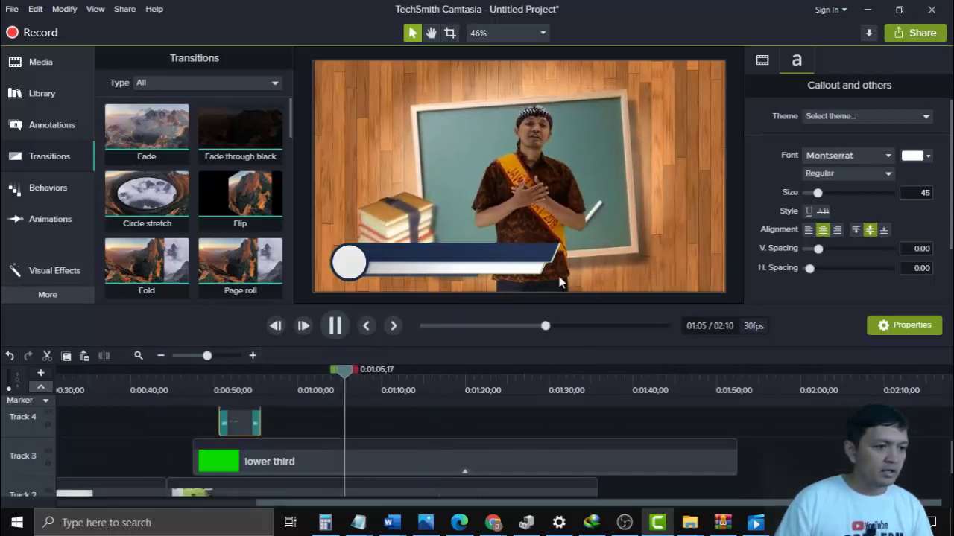
{"action": "left_click", "coordinate": [335, 325]}
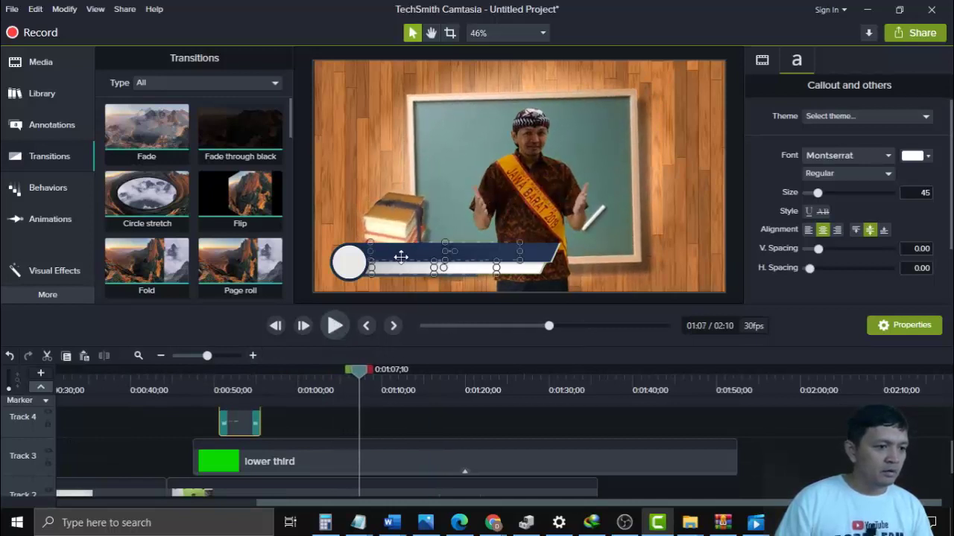
{"action": "left_click", "coordinate": [698, 468]}
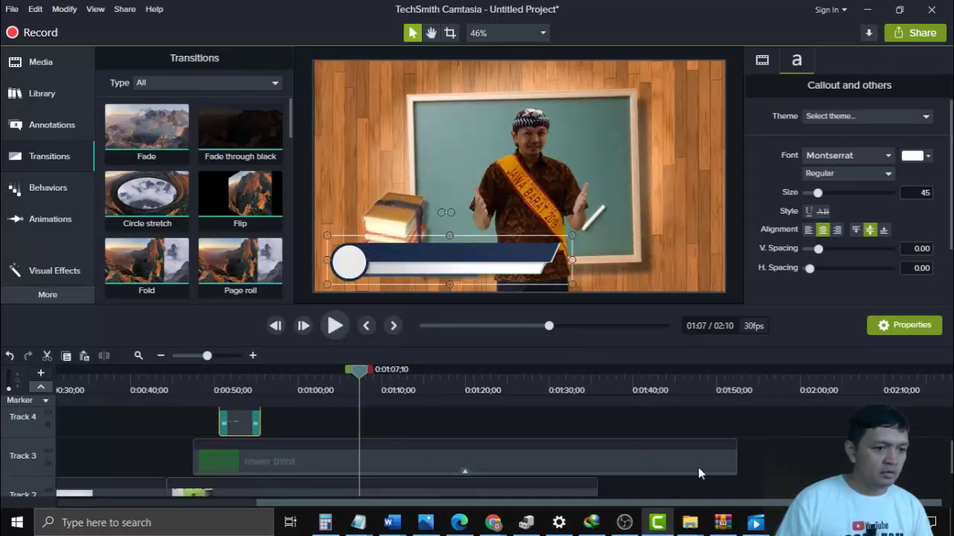
{"action": "left_click_drag", "start_coordinate": [736, 459], "coordinate": [265, 454]}
- Replay the shortened lower third from 0:47 and zoom the timeline out to all clips
{"action": "left_click_drag", "start_coordinate": [361, 374], "coordinate": [189, 373]}
{"action": "left_click", "coordinate": [336, 327]}
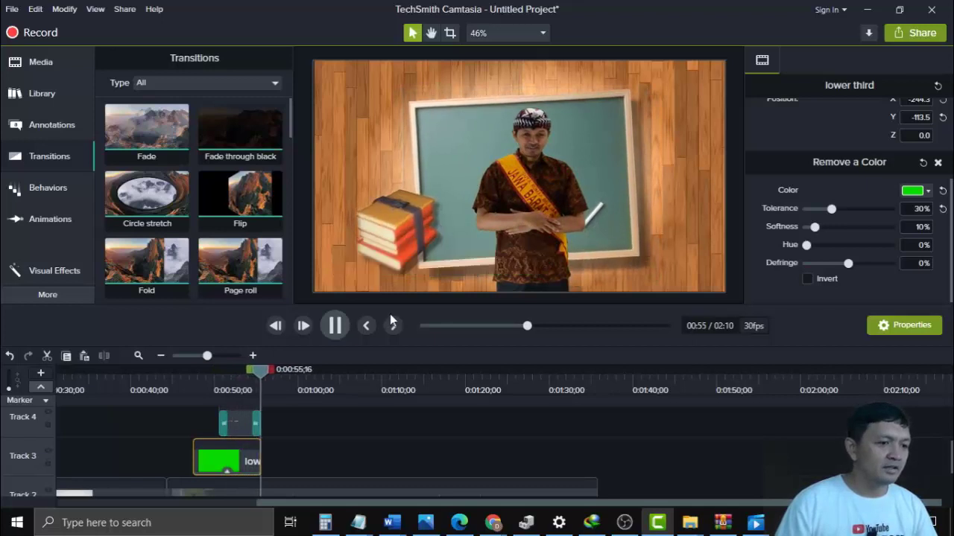
{"action": "left_click", "coordinate": [161, 357]}
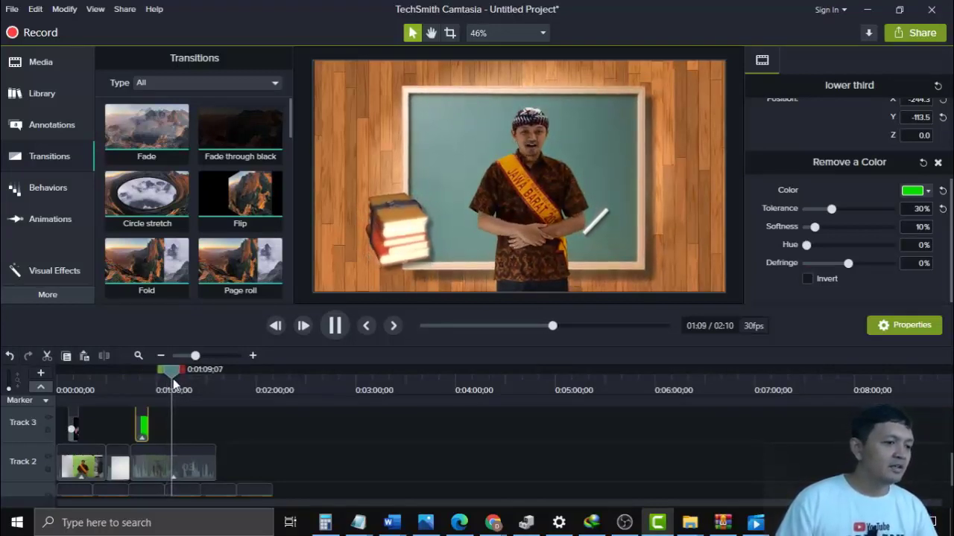
{"action": "left_click_drag", "start_coordinate": [176, 373], "coordinate": [212, 377]}
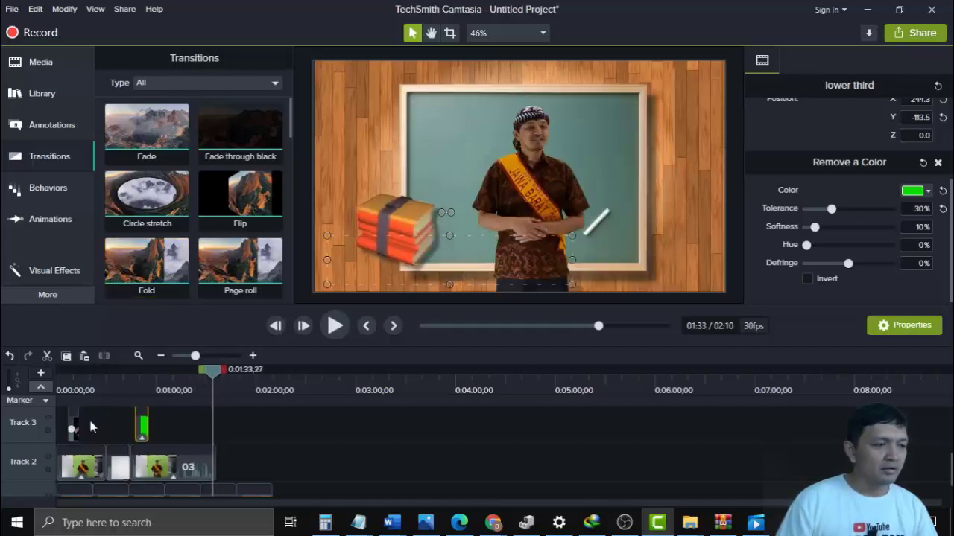
- Import 04.mp4 from the Asset > Scene folder into the Media Bin
{"action": "left_click", "coordinate": [56, 66]}
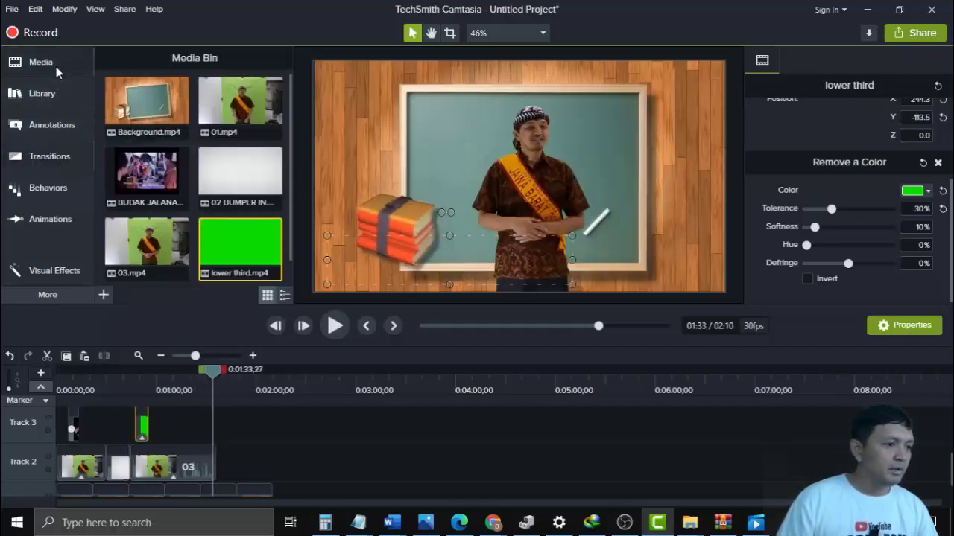
{"action": "left_click", "coordinate": [105, 297]}
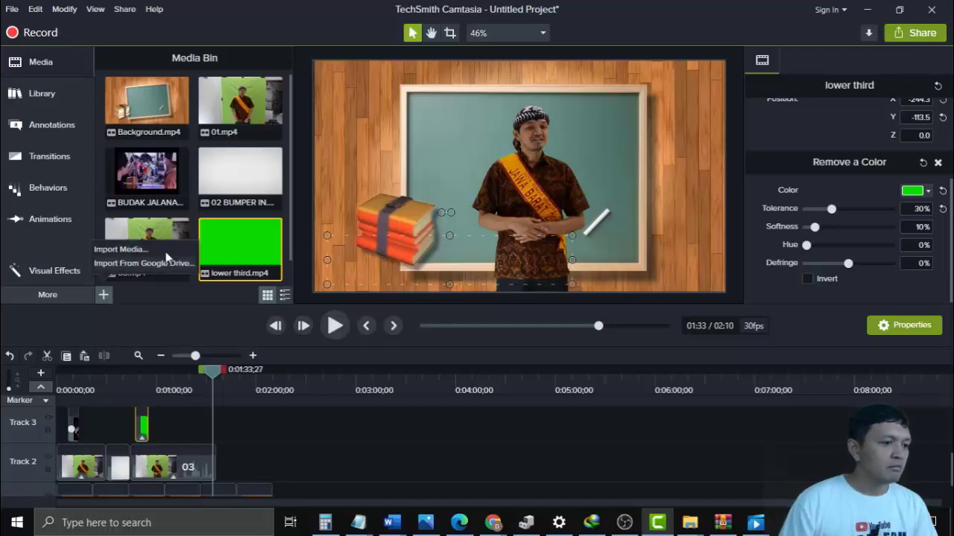
{"action": "left_click", "coordinate": [153, 249]}
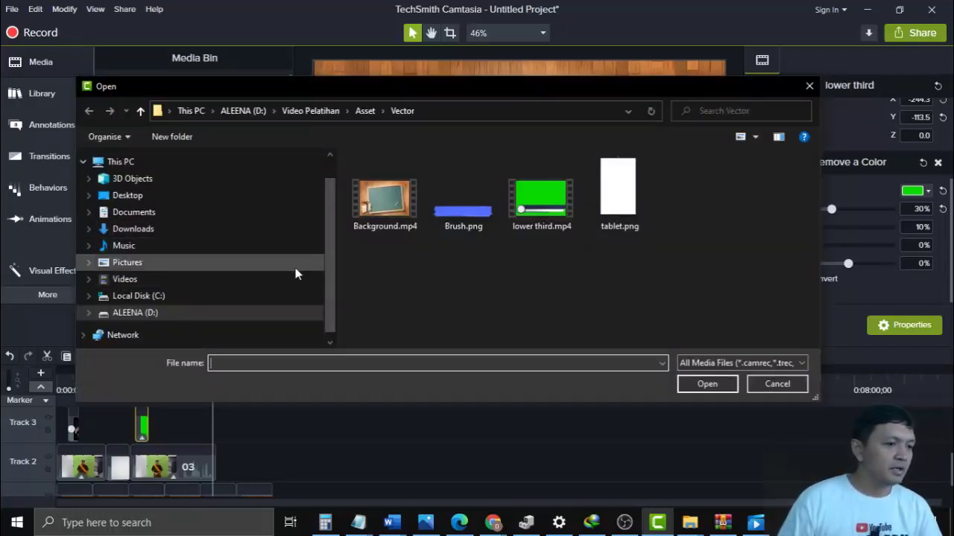
{"action": "left_click", "coordinate": [362, 111]}
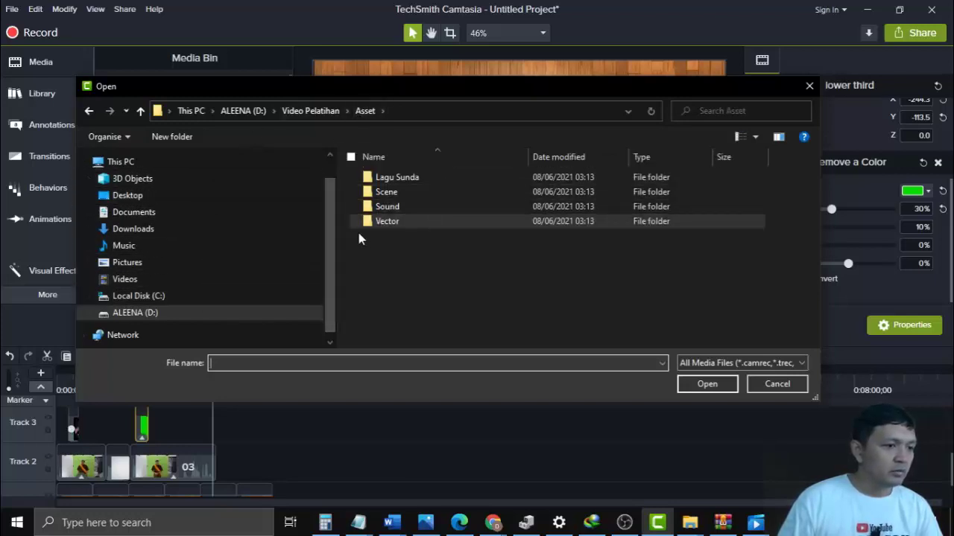
{"action": "double_click", "coordinate": [393, 193]}
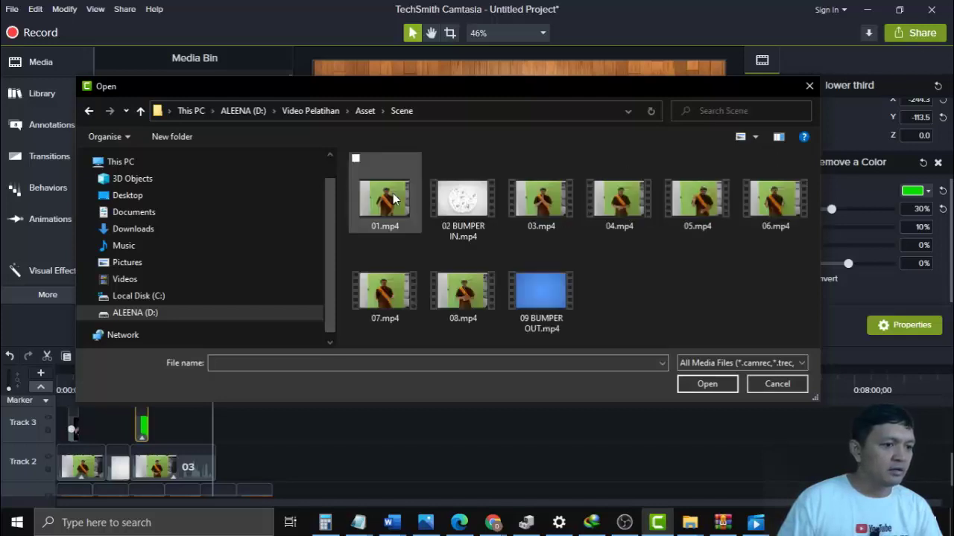
{"action": "left_click", "coordinate": [695, 385]}
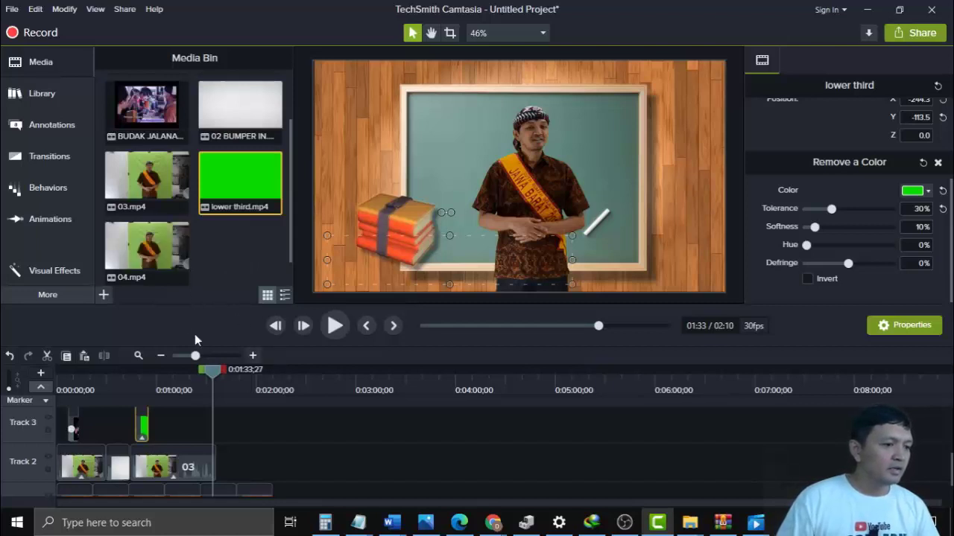
- Place clip 04 after clip 03 on Track 2 and crop its left, right and top edges
{"action": "left_click_drag", "start_coordinate": [153, 262], "coordinate": [213, 466]}
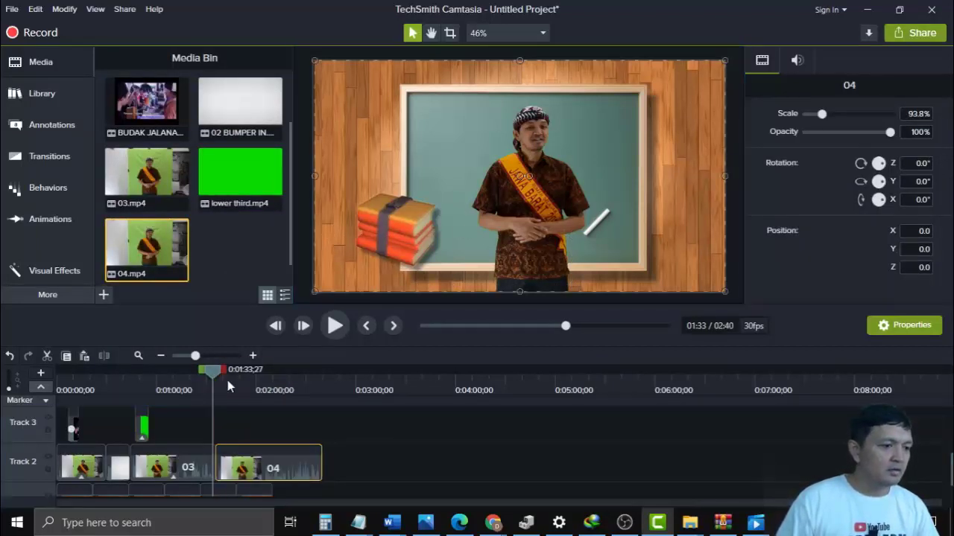
{"action": "left_click_drag", "start_coordinate": [213, 370], "coordinate": [256, 370]}
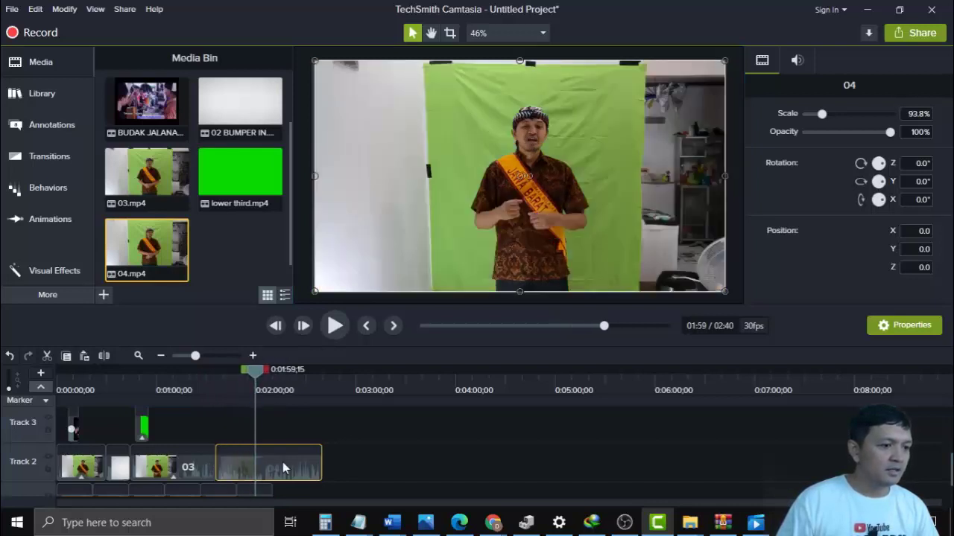
{"action": "left_click", "coordinate": [450, 33]}
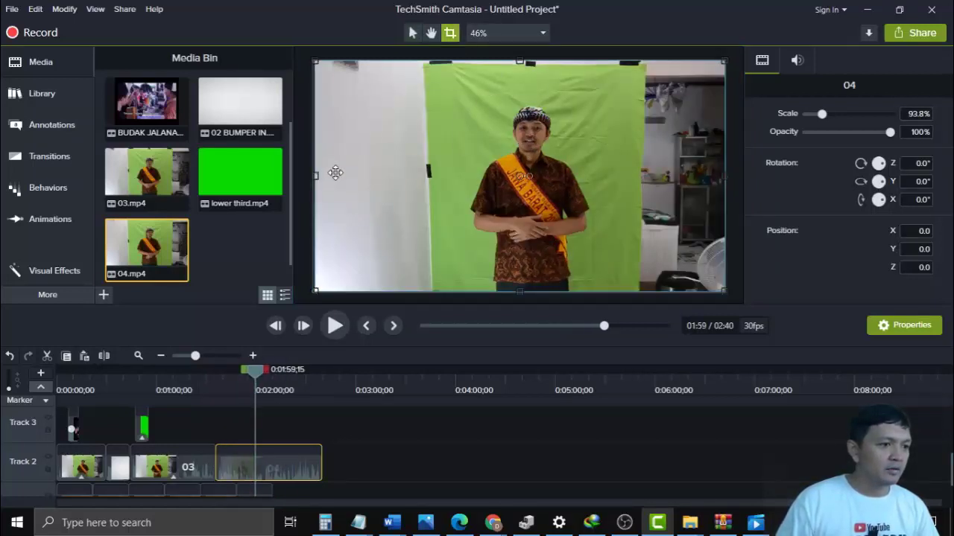
{"action": "left_click_drag", "start_coordinate": [312, 176], "coordinate": [425, 174]}
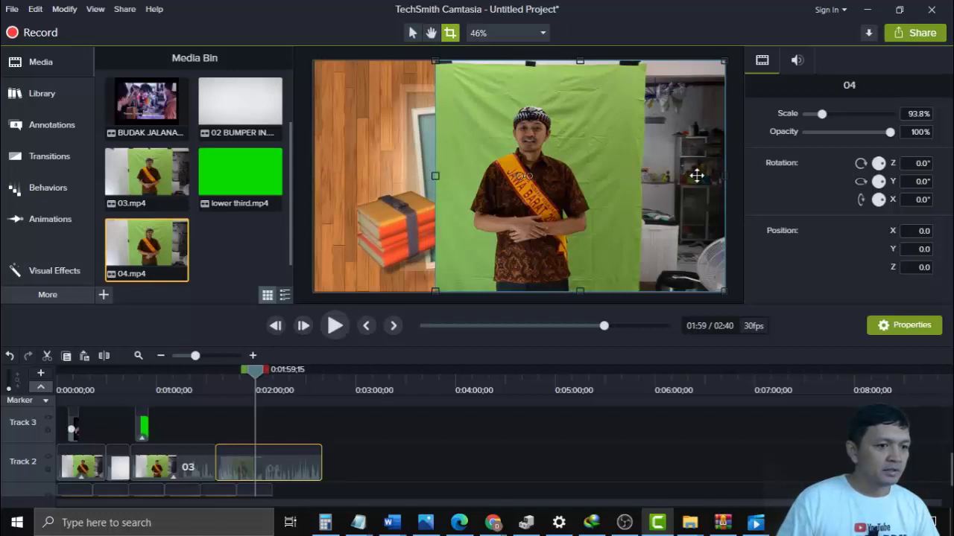
{"action": "left_click_drag", "start_coordinate": [719, 177], "coordinate": [618, 177]}
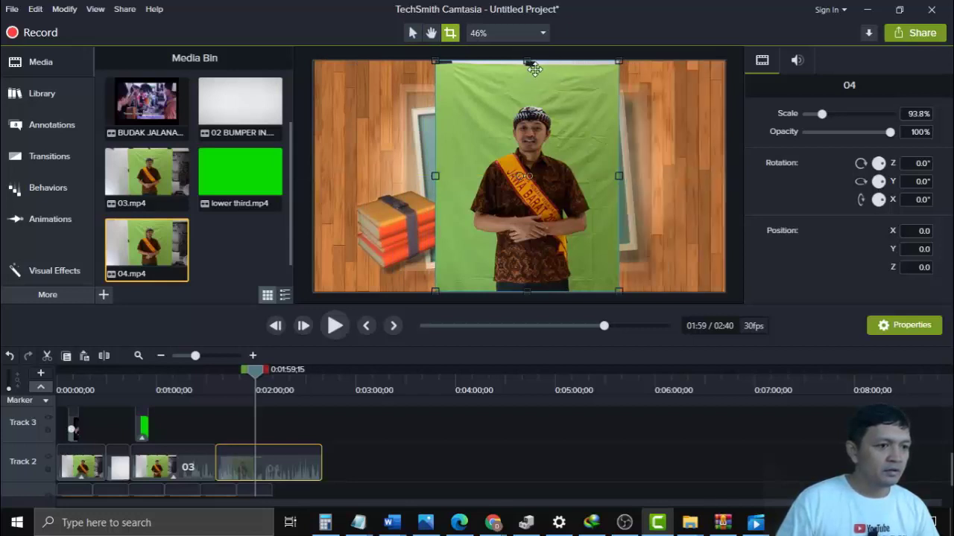
{"action": "left_click_drag", "start_coordinate": [529, 60], "coordinate": [528, 79]}
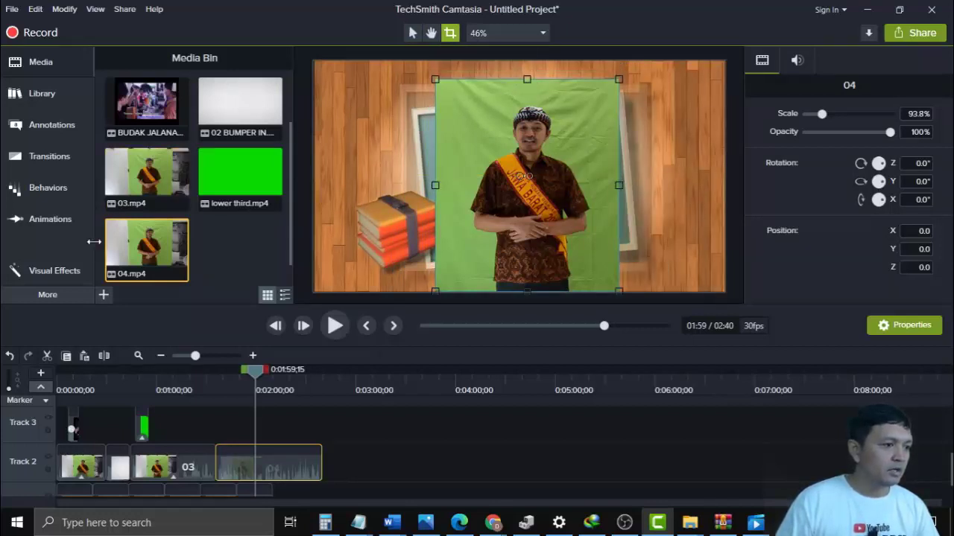
- Key out clip 04's green screen with Remove a Color, sampling the green from the preview
{"action": "left_click", "coordinate": [63, 269]}
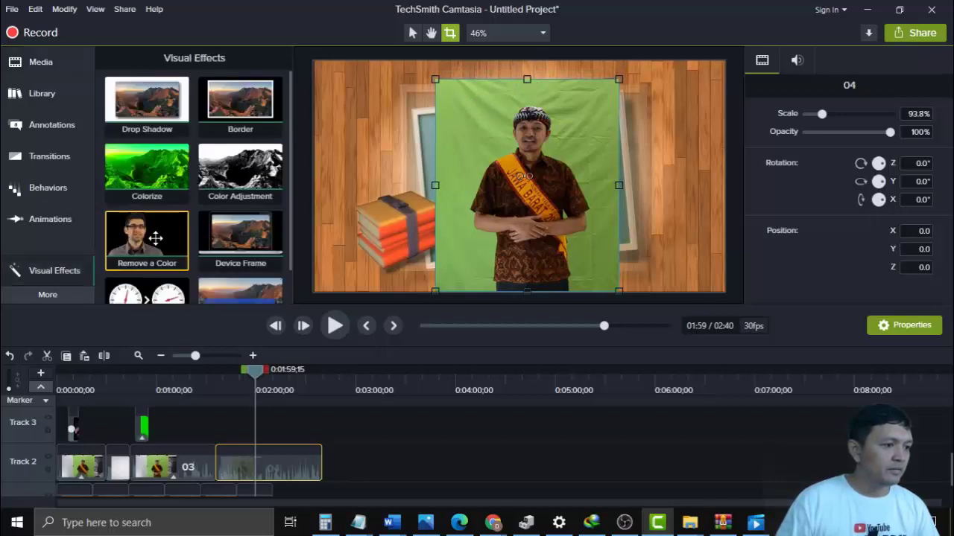
{"action": "left_click_drag", "start_coordinate": [246, 235], "coordinate": [448, 159]}
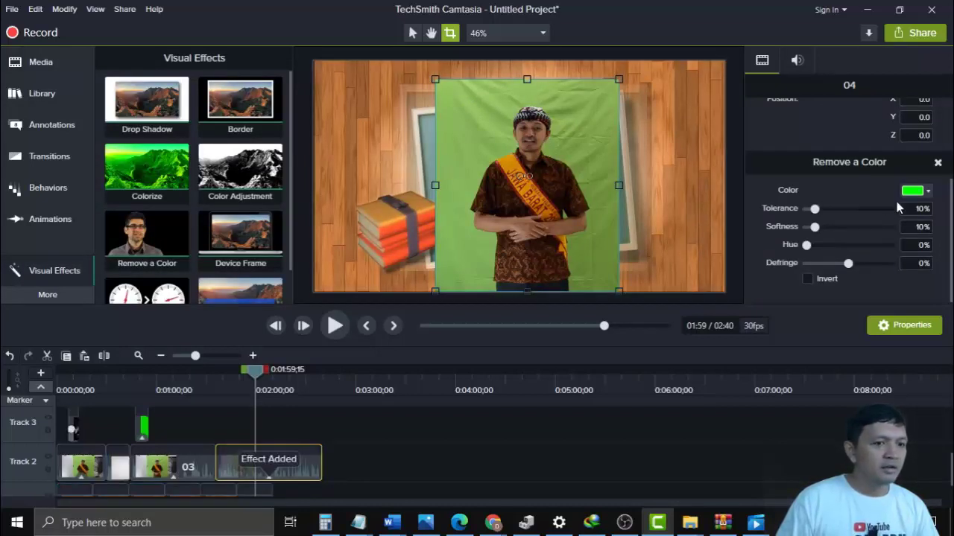
{"action": "left_click", "coordinate": [928, 192]}
{"action": "left_click", "coordinate": [928, 228]}
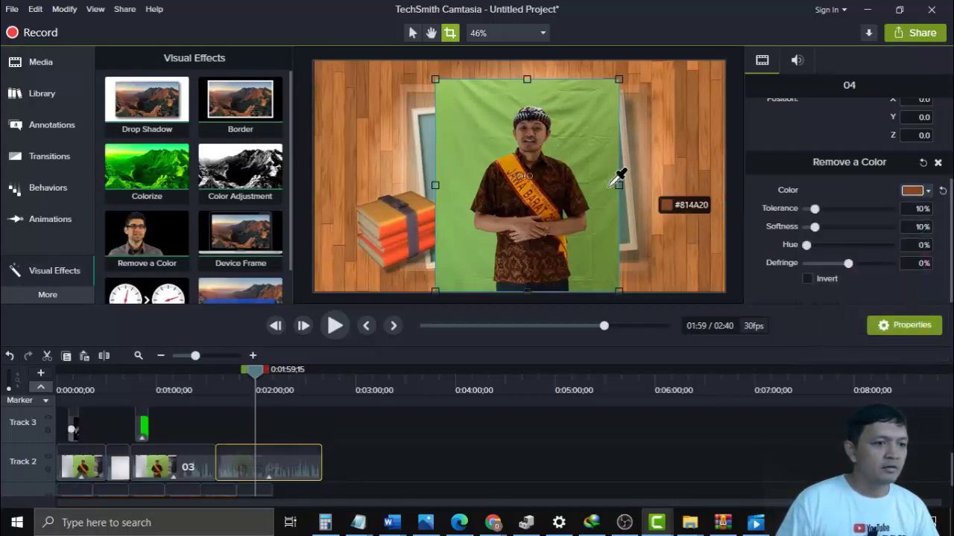
{"action": "left_click", "coordinate": [589, 165]}
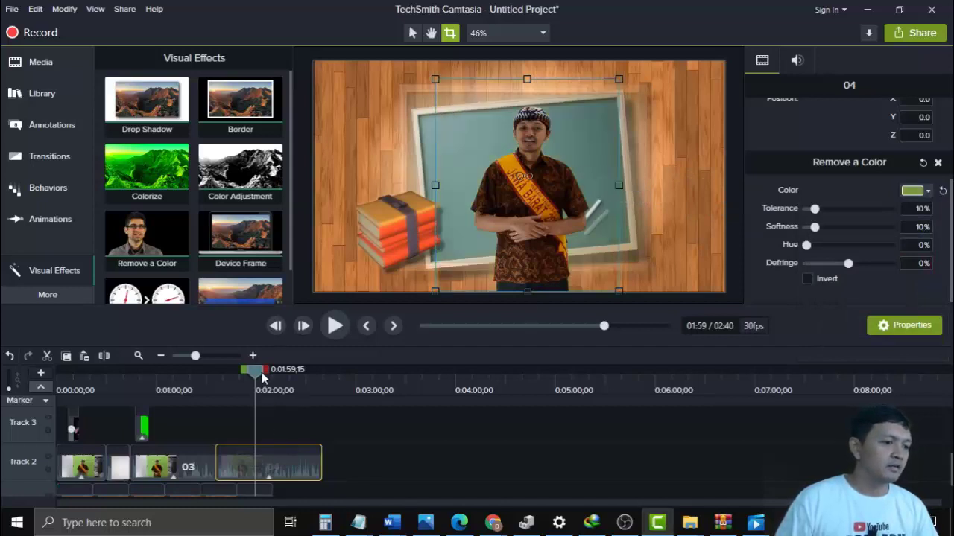
{"action": "left_click_drag", "start_coordinate": [261, 379], "coordinate": [284, 397]}
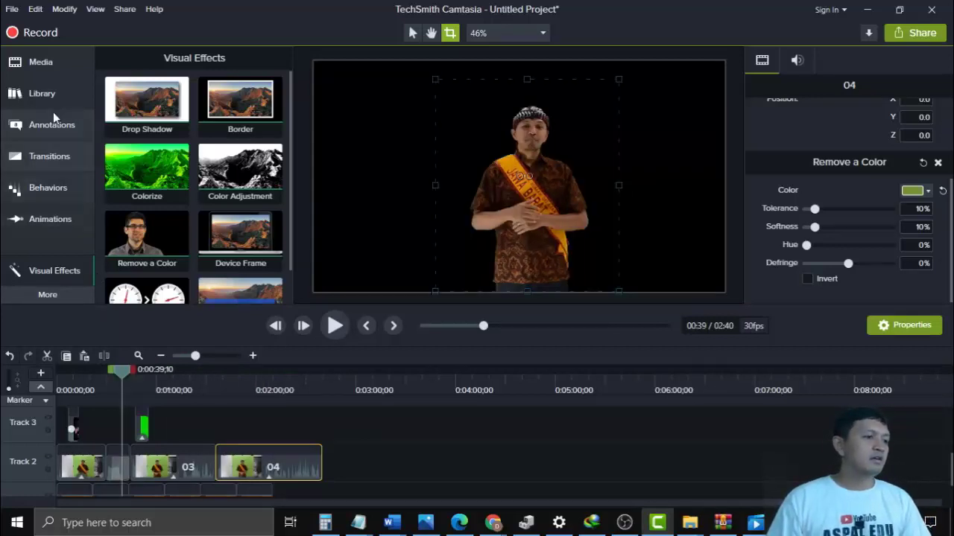
- Import 05.mp4, 06.mp4, 07.mp4 and 08.mp4 into the Media Bin
{"action": "left_click", "coordinate": [55, 67]}
{"action": "left_click", "coordinate": [108, 296]}
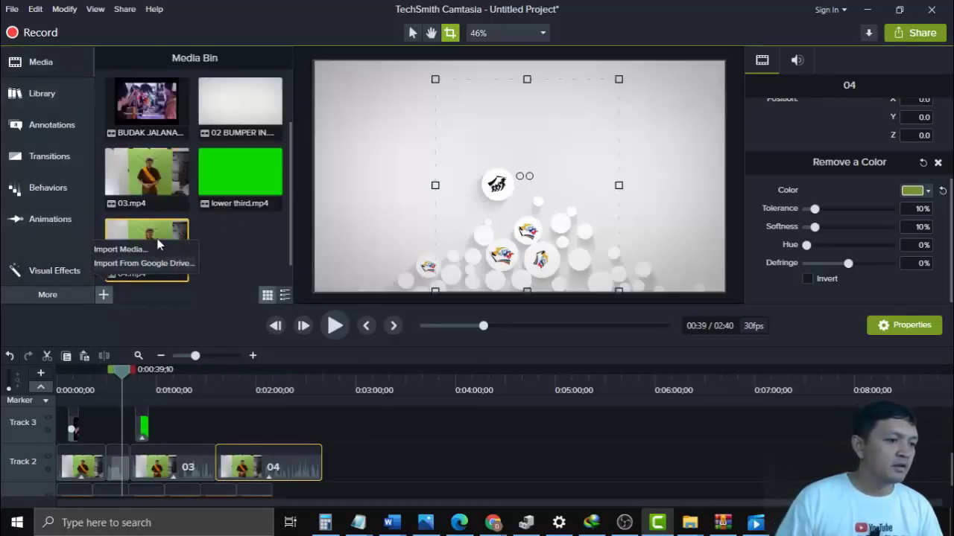
{"action": "left_click", "coordinate": [121, 249]}
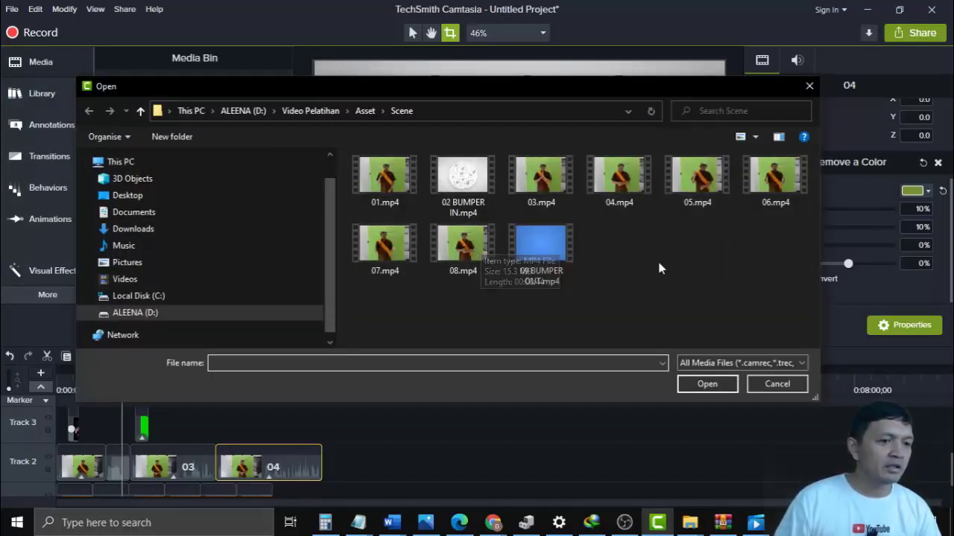
{"action": "left_click", "coordinate": [702, 199]}
{"action": "left_click", "coordinate": [794, 196], "text": "ctrl"}
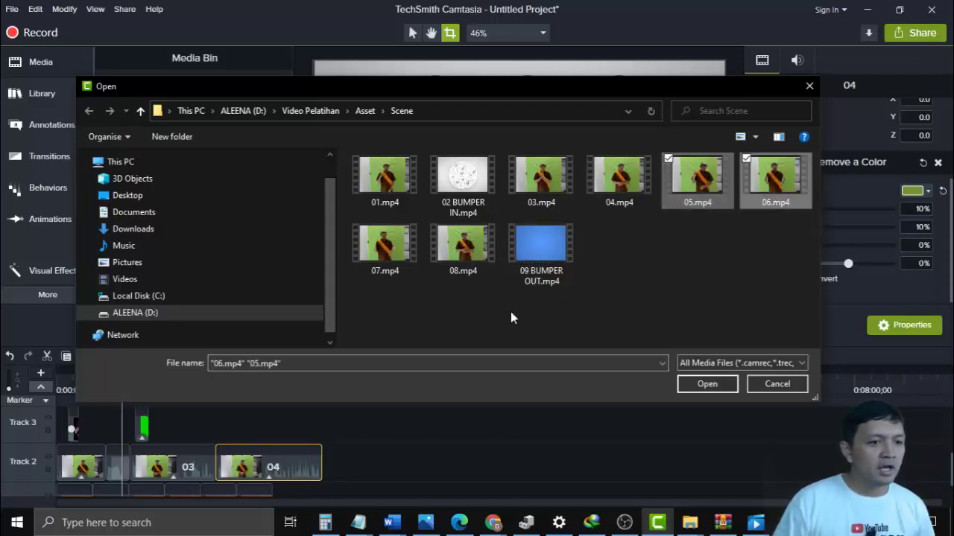
{"action": "left_click", "coordinate": [385, 257], "text": "ctrl"}
{"action": "left_click", "coordinate": [462, 254], "text": "ctrl"}
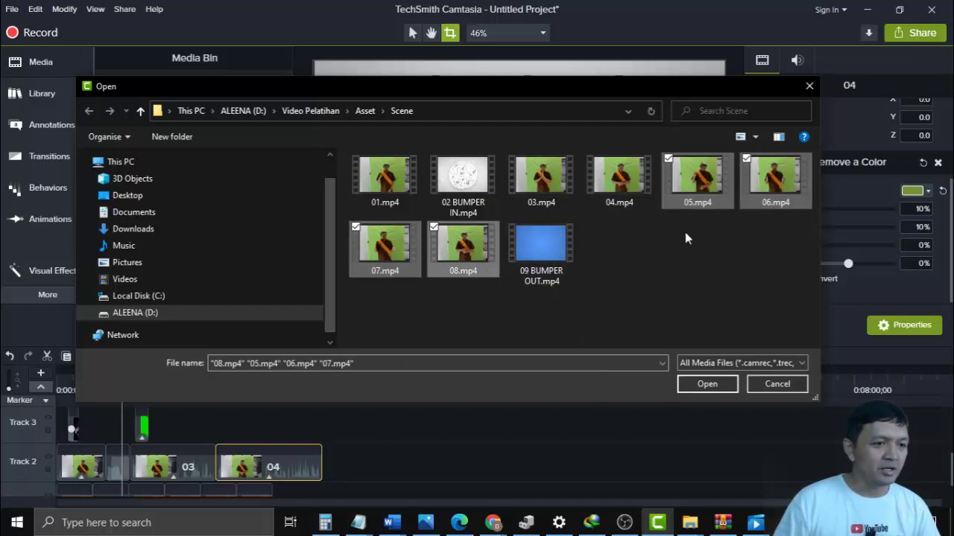
{"action": "left_click", "coordinate": [704, 384]}
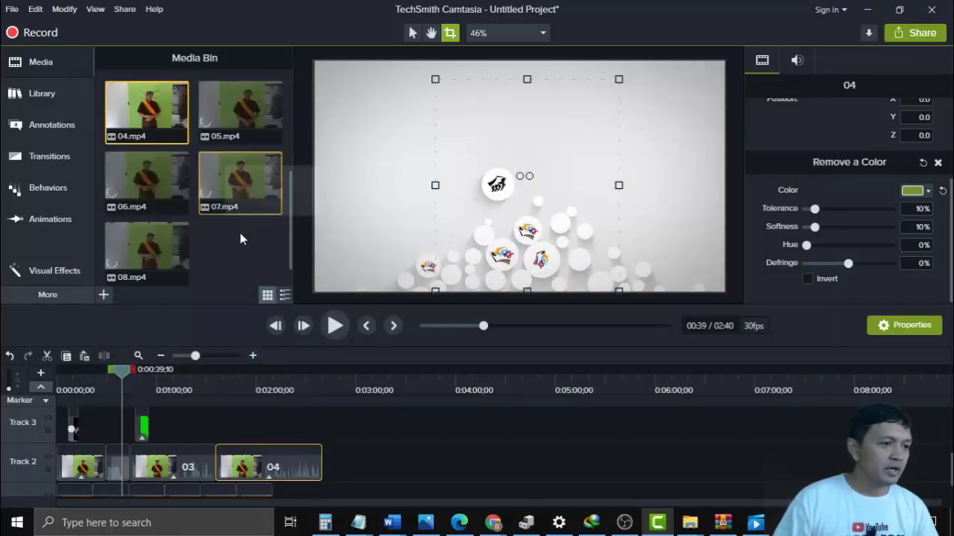
- Line up clips 05, 06, 07 and 08 in order on Track 2 after clip 04
{"action": "left_click_drag", "start_coordinate": [228, 112], "coordinate": [308, 447]}
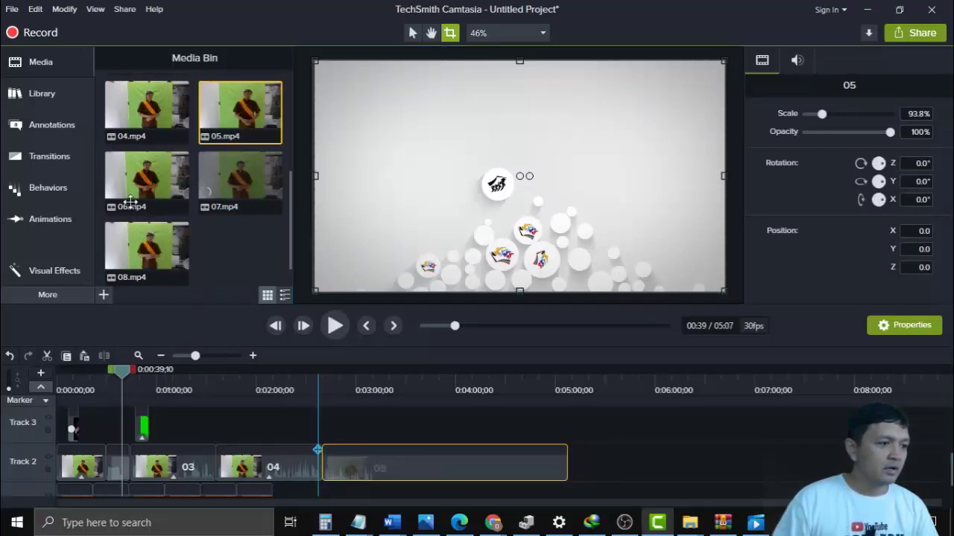
{"action": "left_click_drag", "start_coordinate": [130, 201], "coordinate": [574, 471]}
{"action": "left_click_drag", "start_coordinate": [224, 201], "coordinate": [656, 464]}
{"action": "left_click_drag", "start_coordinate": [147, 246], "coordinate": [745, 473]}
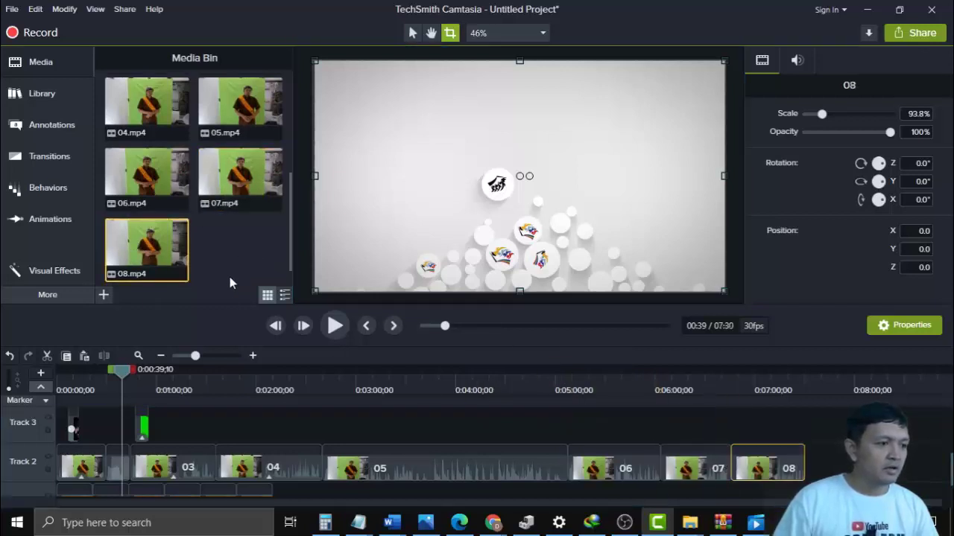
- Import 09 BUMPER OUT.mp4 and place it at the end of Track 2 after clip 08
{"action": "left_click", "coordinate": [104, 295]}
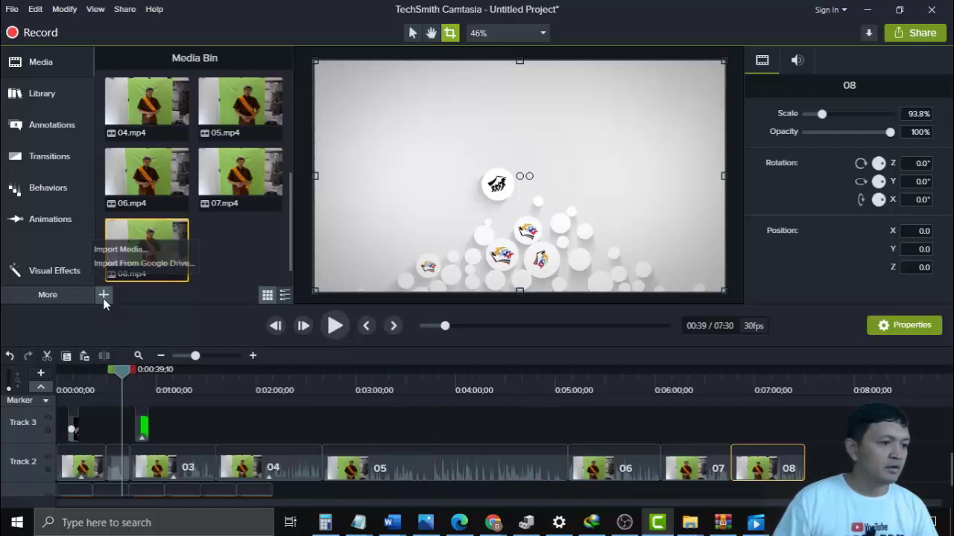
{"action": "left_click", "coordinate": [128, 249]}
{"action": "left_click", "coordinate": [549, 254]}
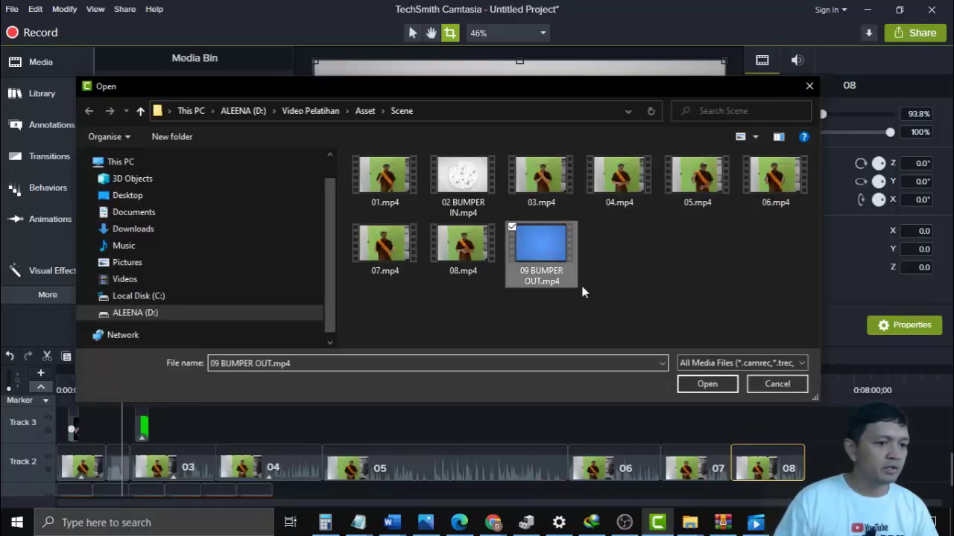
{"action": "left_click", "coordinate": [705, 384]}
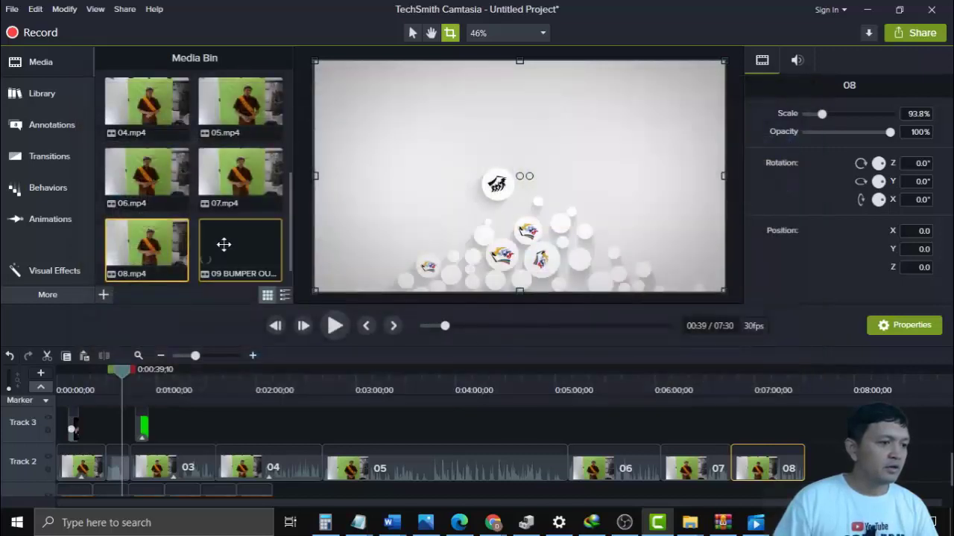
{"action": "left_click_drag", "start_coordinate": [235, 250], "coordinate": [820, 465]}
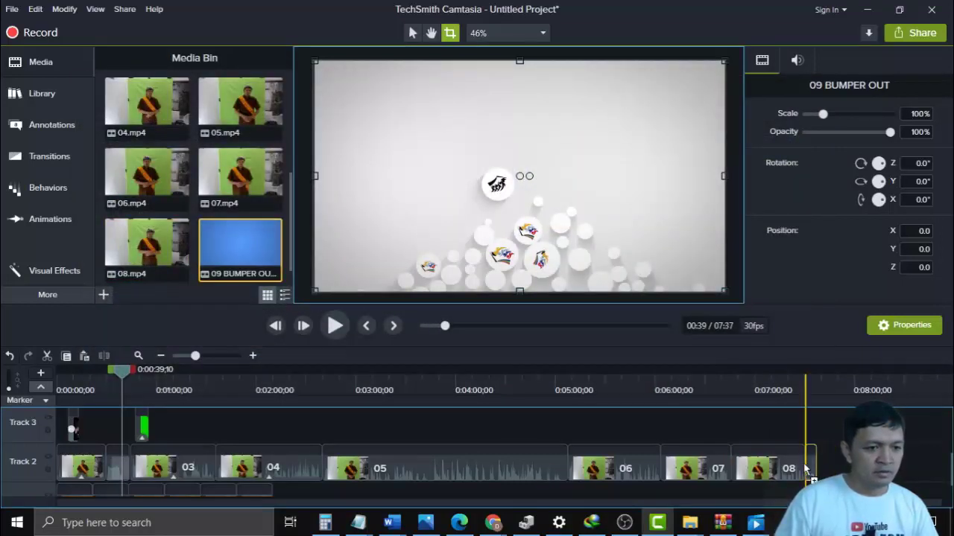
- Move to 2:47 in clip 05 and crop away the left side of its frame
{"action": "left_click", "coordinate": [332, 383]}
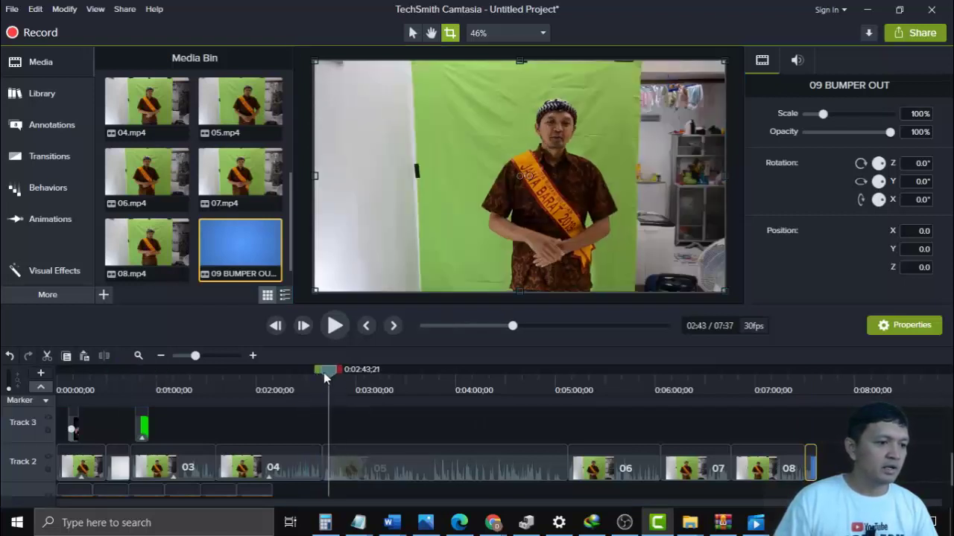
{"action": "left_click_drag", "start_coordinate": [323, 373], "coordinate": [335, 374]}
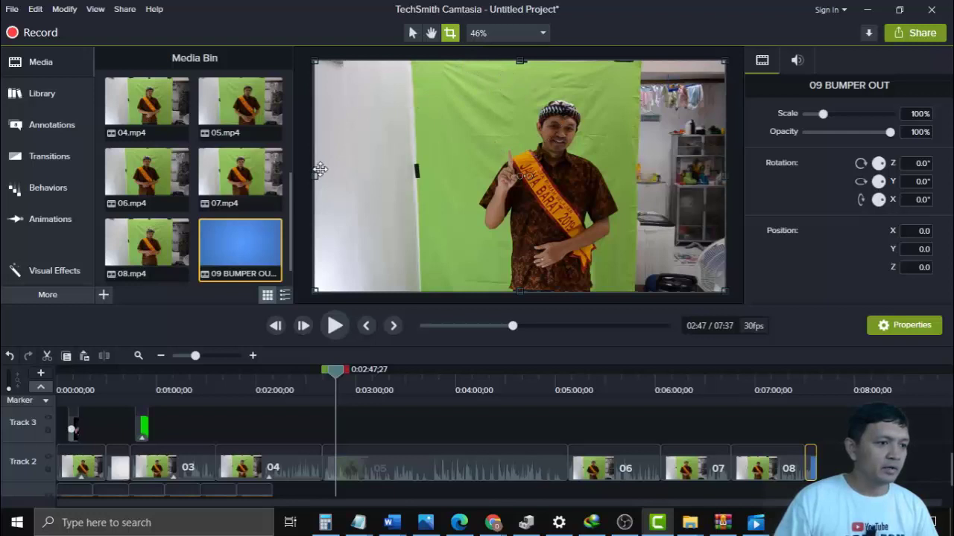
{"action": "left_click_drag", "start_coordinate": [316, 176], "coordinate": [448, 175]}
{"action": "scroll", "coordinate": [349, 478], "scroll_direction": "down", "scroll_amount": 1}
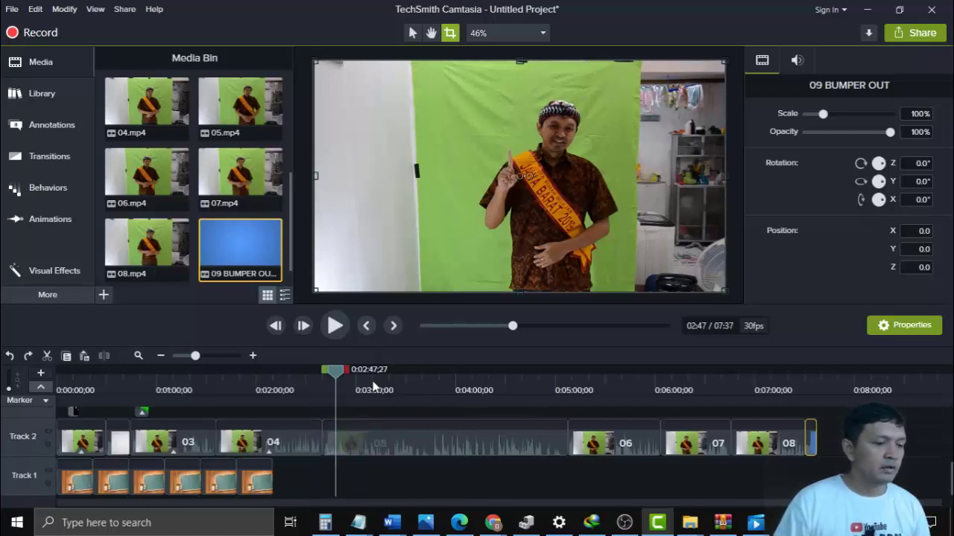
- Crop clip 05's left and right sides and a sliver off its top
{"action": "left_click", "coordinate": [369, 447]}
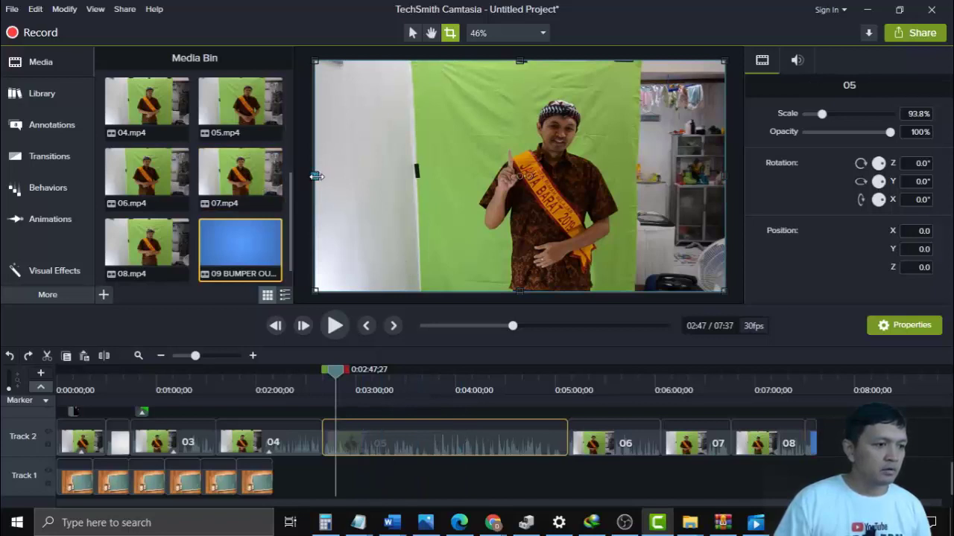
{"action": "left_click_drag", "start_coordinate": [316, 176], "coordinate": [426, 177]}
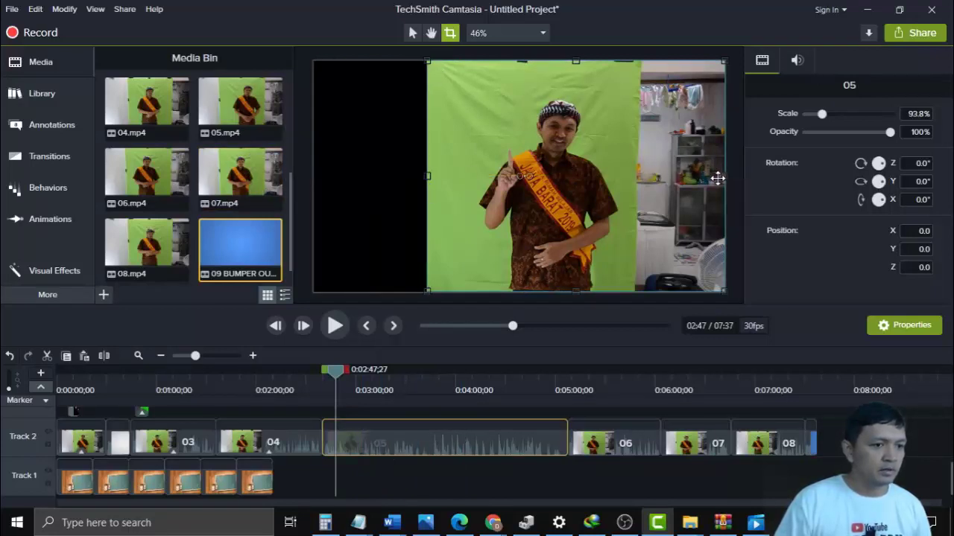
{"action": "left_click_drag", "start_coordinate": [716, 178], "coordinate": [630, 176]}
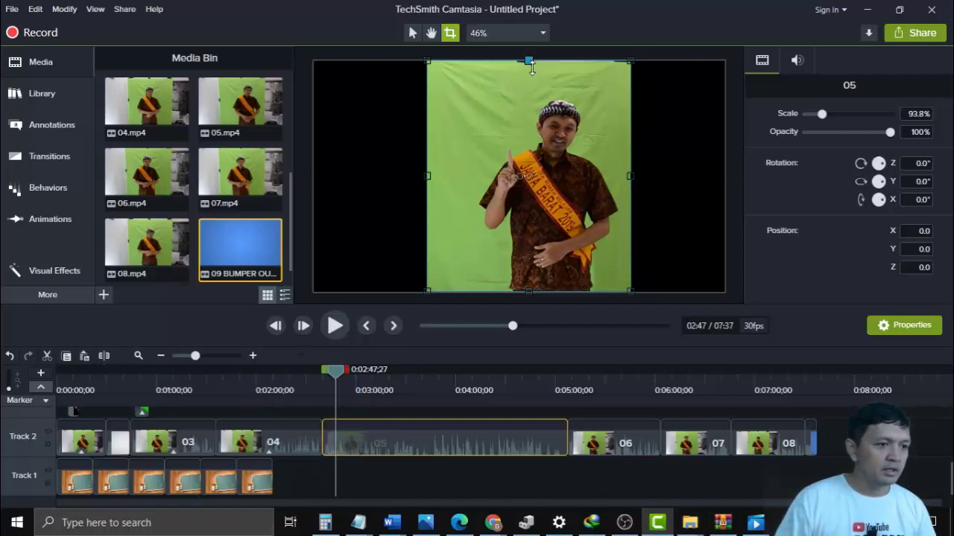
{"action": "left_click_drag", "start_coordinate": [529, 61], "coordinate": [531, 79]}
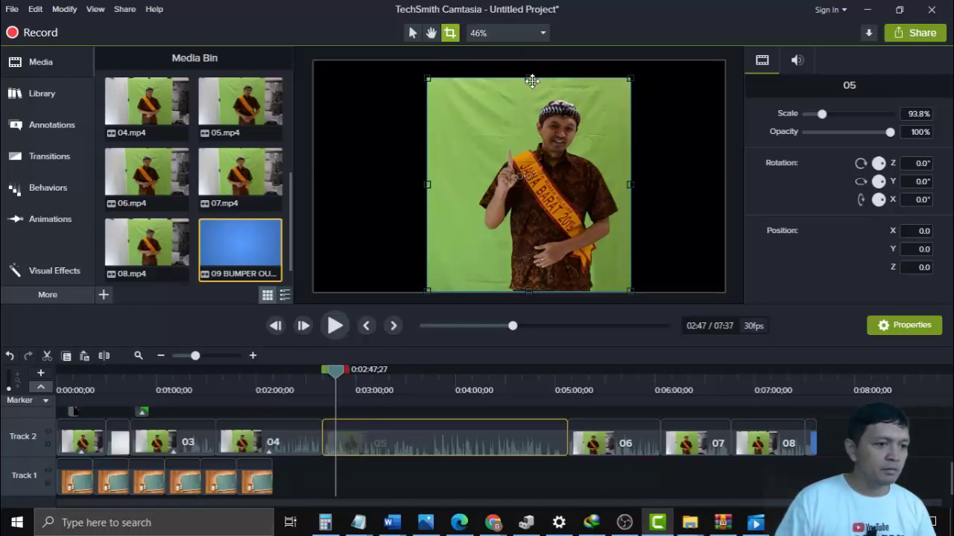
- Key out clip 05's green backdrop with Remove a Color, eyedropping the green
{"action": "left_click", "coordinate": [56, 271]}
{"action": "scroll", "coordinate": [237, 254], "scroll_direction": "down", "scroll_amount": 1}
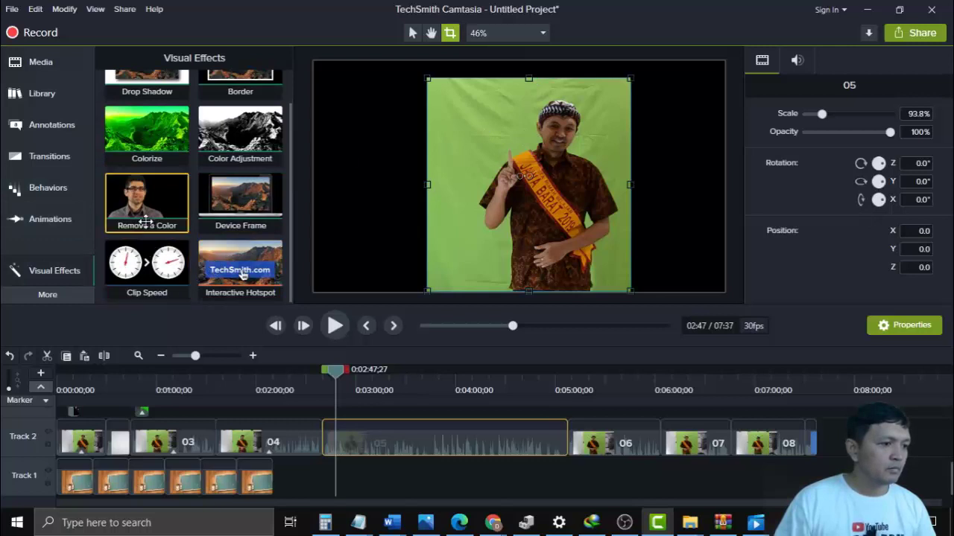
{"action": "left_click_drag", "start_coordinate": [145, 209], "coordinate": [498, 138]}
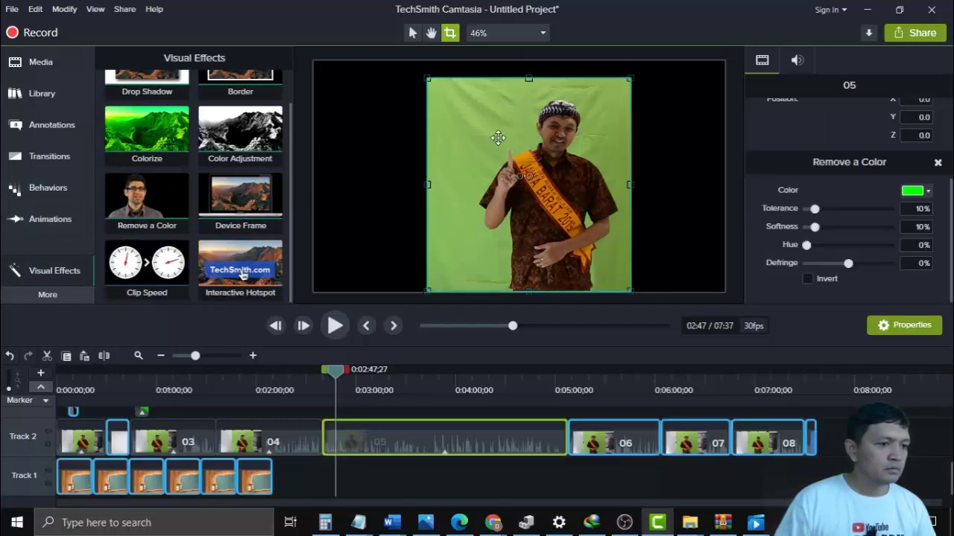
{"action": "left_click", "coordinate": [928, 191]}
{"action": "left_click", "coordinate": [928, 228]}
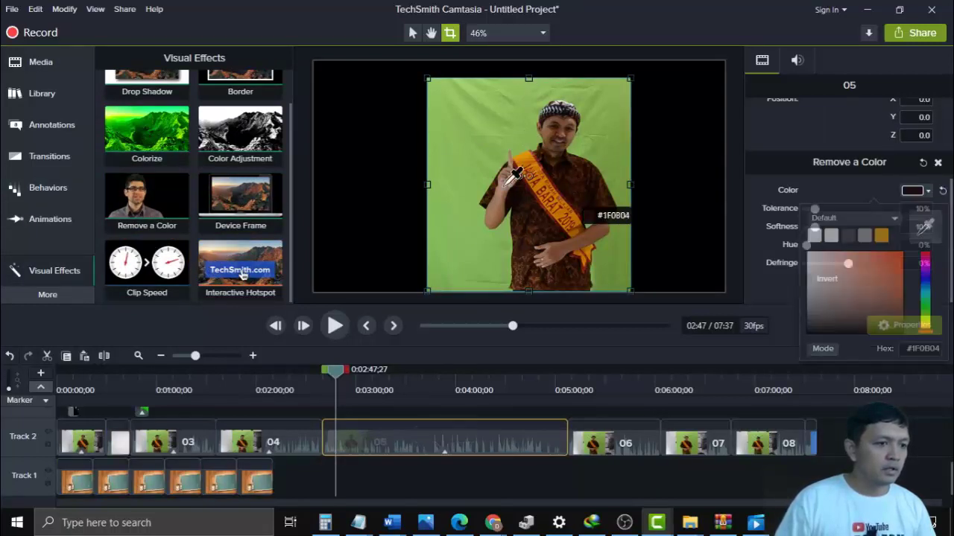
{"action": "left_click", "coordinate": [472, 160]}
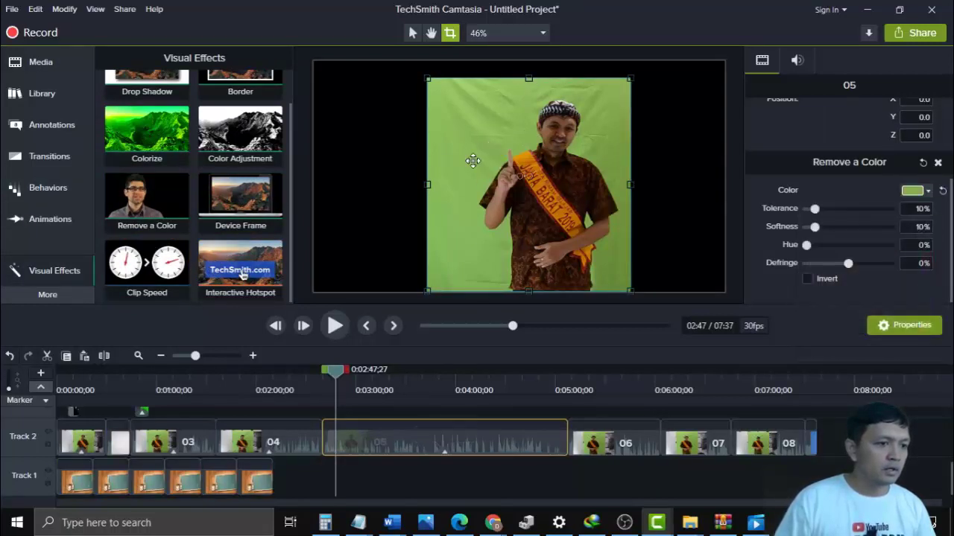
- Crop clip 06's left and right sides down to the presenter
{"action": "left_click", "coordinate": [611, 443]}
{"action": "left_click", "coordinate": [619, 390]}
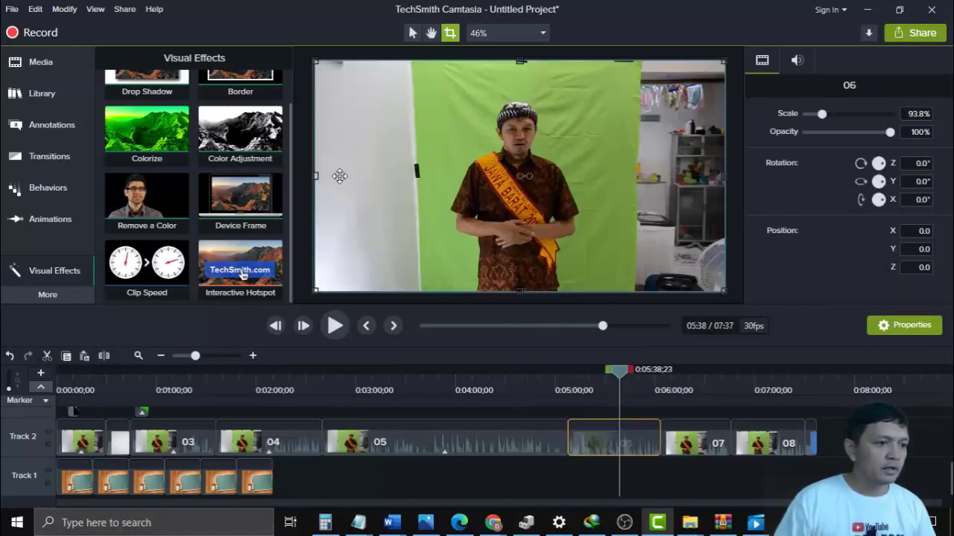
{"action": "left_click_drag", "start_coordinate": [318, 175], "coordinate": [432, 176]}
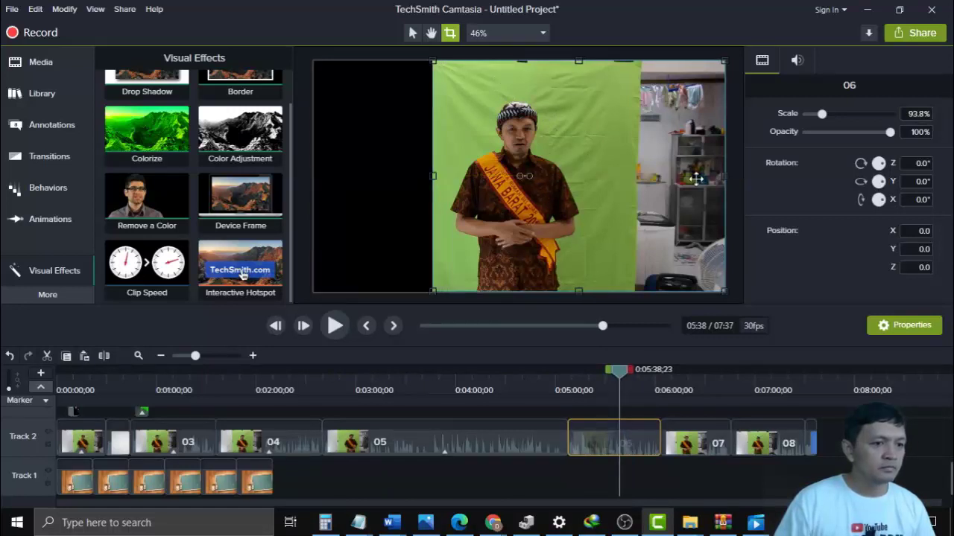
{"action": "left_click_drag", "start_coordinate": [729, 176], "coordinate": [617, 176]}
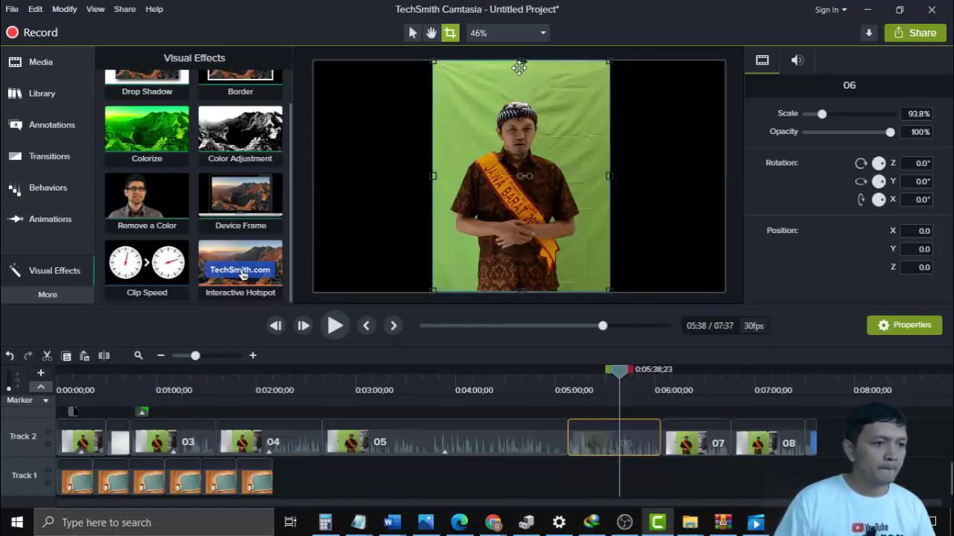
- Key out clip 06's green backdrop with Remove a Color, eyedropping the green
{"action": "left_click", "coordinate": [50, 226]}
{"action": "left_click", "coordinate": [52, 270]}
{"action": "left_click_drag", "start_coordinate": [147, 205], "coordinate": [446, 134]}
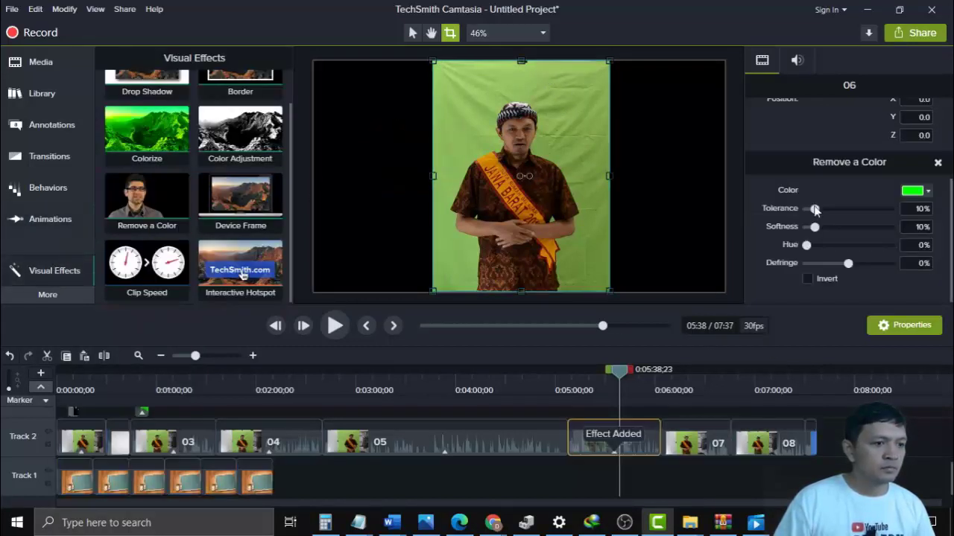
{"action": "left_click", "coordinate": [928, 191]}
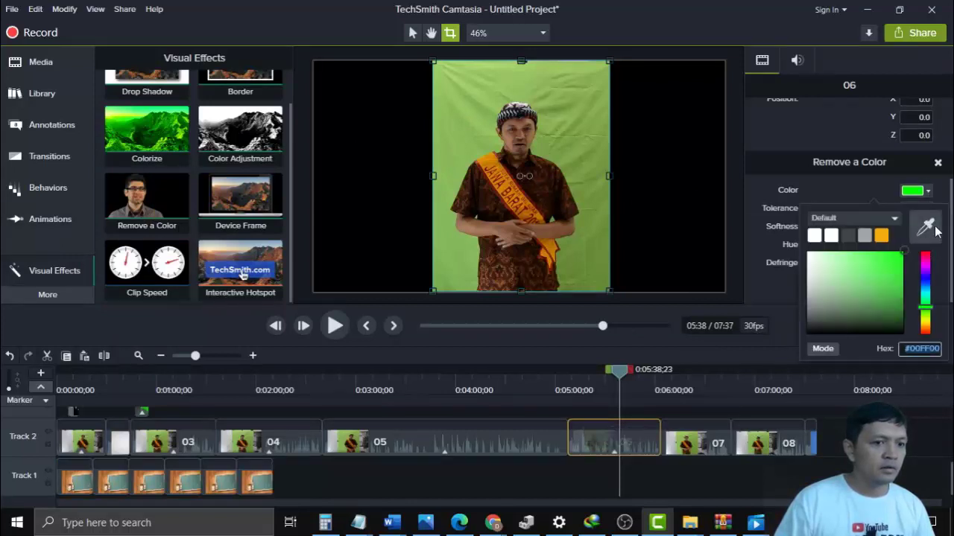
{"action": "left_click", "coordinate": [926, 261]}
{"action": "left_click", "coordinate": [465, 118]}
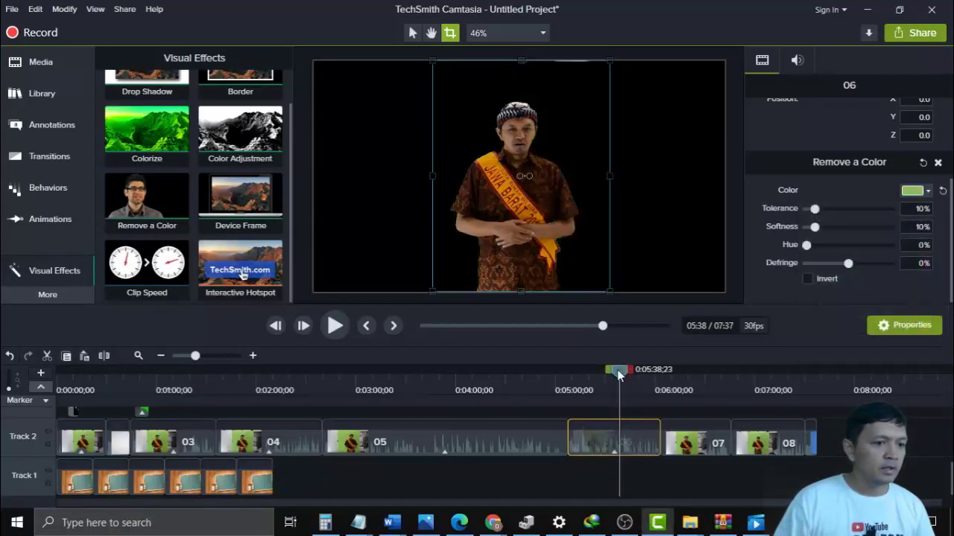
{"action": "left_click_drag", "start_coordinate": [618, 375], "coordinate": [708, 440]}
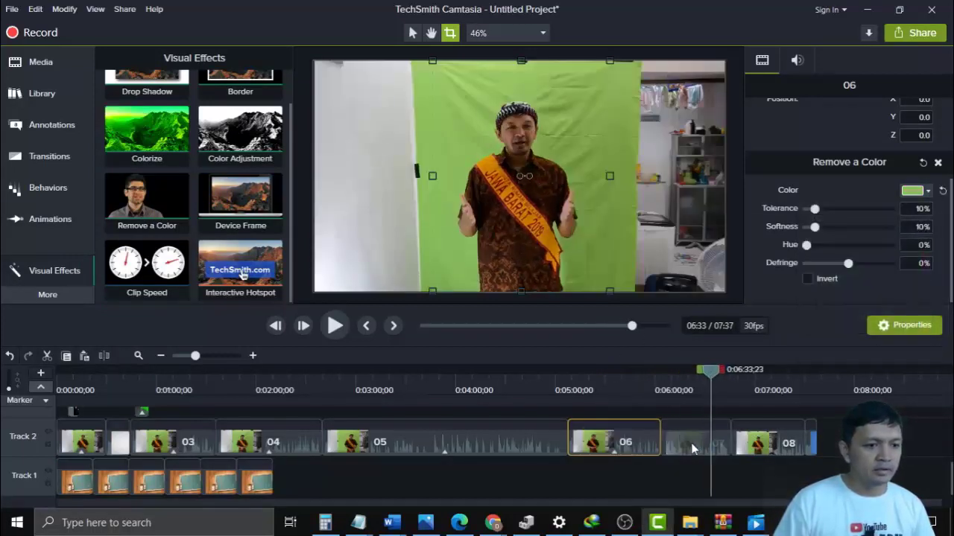
- Crop clip 07's left, right and top edges in to the green backdrop
{"action": "left_click", "coordinate": [691, 447]}
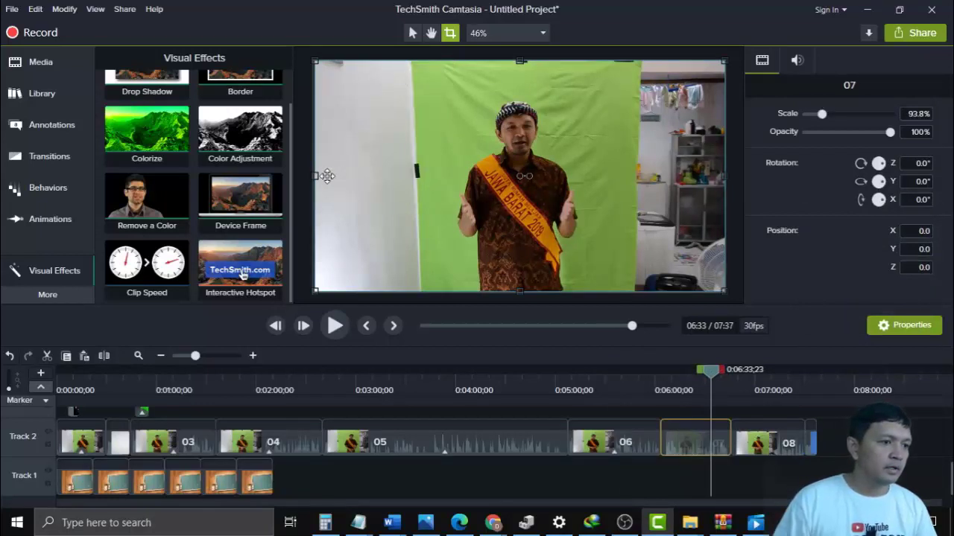
{"action": "left_click_drag", "start_coordinate": [327, 176], "coordinate": [428, 177]}
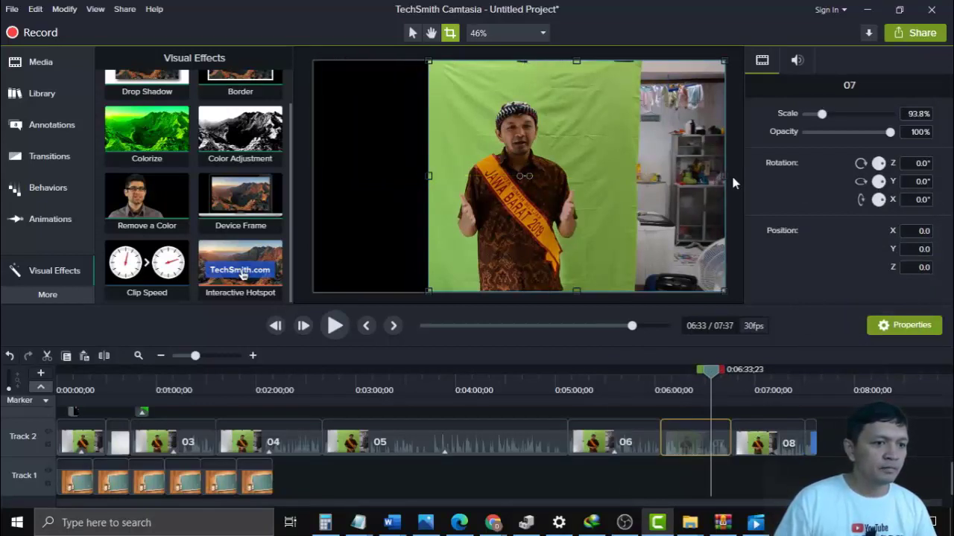
{"action": "left_click_drag", "start_coordinate": [725, 176], "coordinate": [613, 177]}
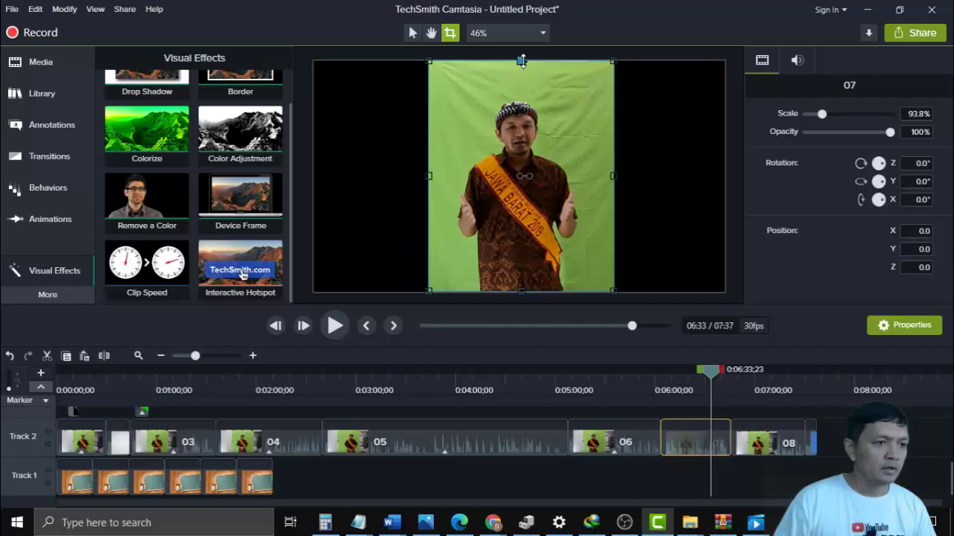
{"action": "left_click_drag", "start_coordinate": [521, 61], "coordinate": [522, 74]}
- Key out clip 07's green backdrop with Remove a Color, eyedropping the green
{"action": "left_click_drag", "start_coordinate": [149, 199], "coordinate": [440, 176]}
{"action": "left_click", "coordinate": [928, 192]}
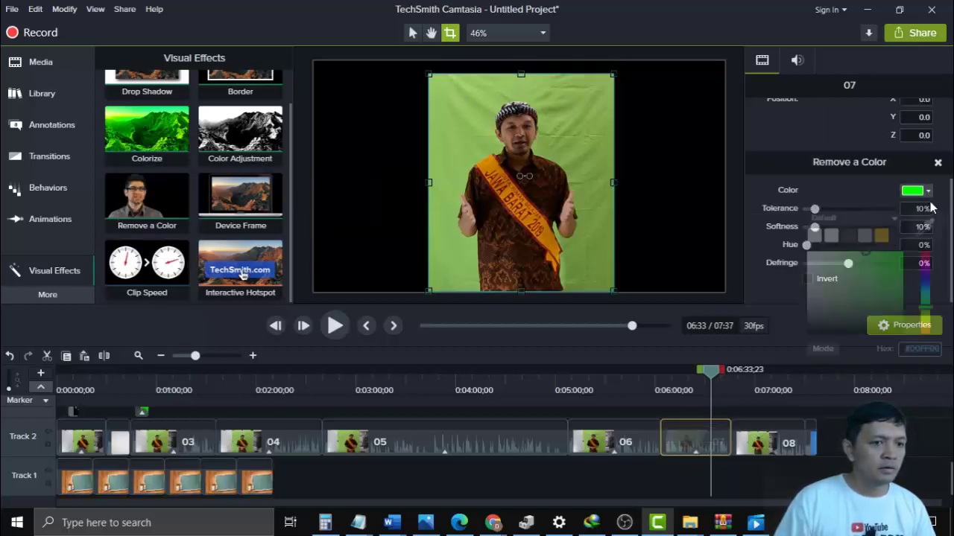
{"action": "left_click", "coordinate": [928, 260]}
{"action": "left_click", "coordinate": [570, 127]}
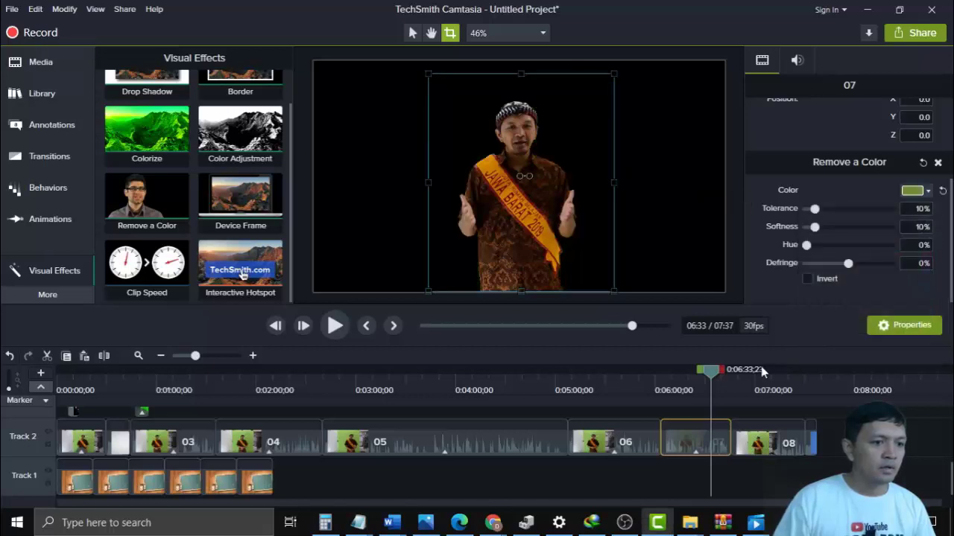
{"action": "left_click_drag", "start_coordinate": [710, 376], "coordinate": [764, 377]}
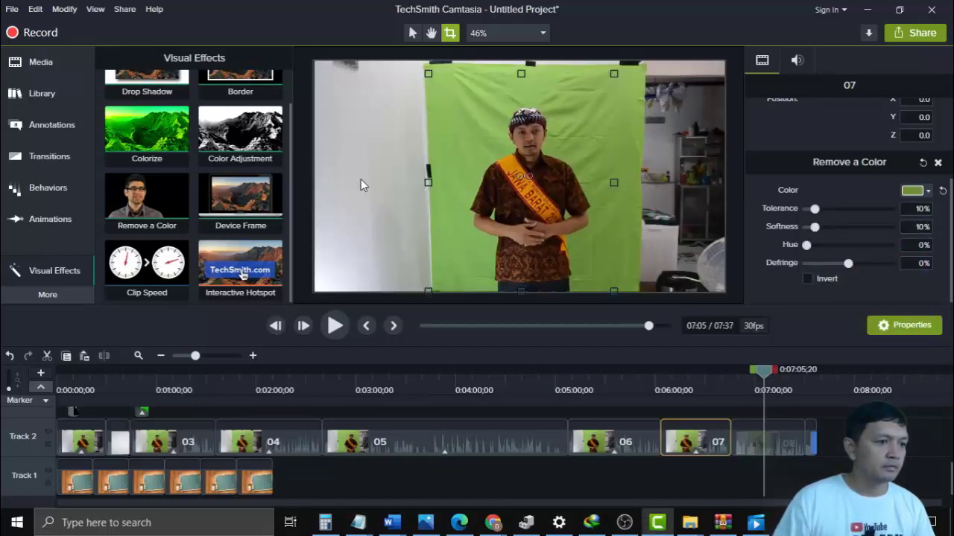
- Crop clip 08's left, right and top edges in to the green backdrop
{"action": "left_click", "coordinate": [785, 446]}
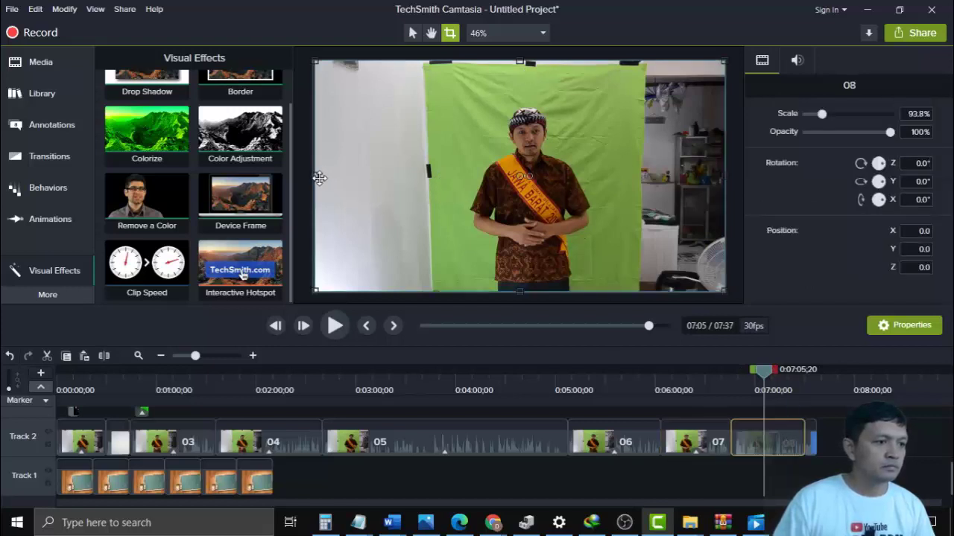
{"action": "left_click_drag", "start_coordinate": [316, 175], "coordinate": [445, 176]}
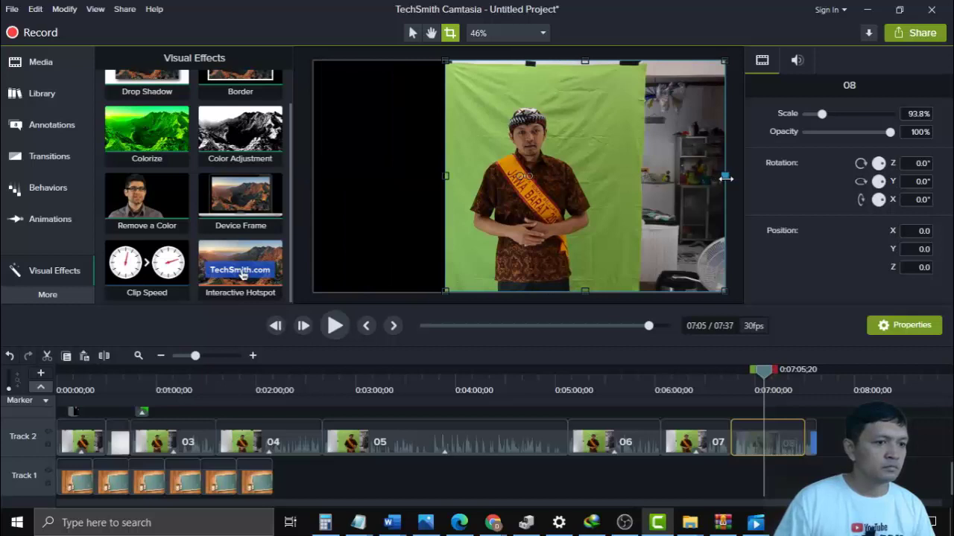
{"action": "left_click_drag", "start_coordinate": [725, 178], "coordinate": [618, 177]}
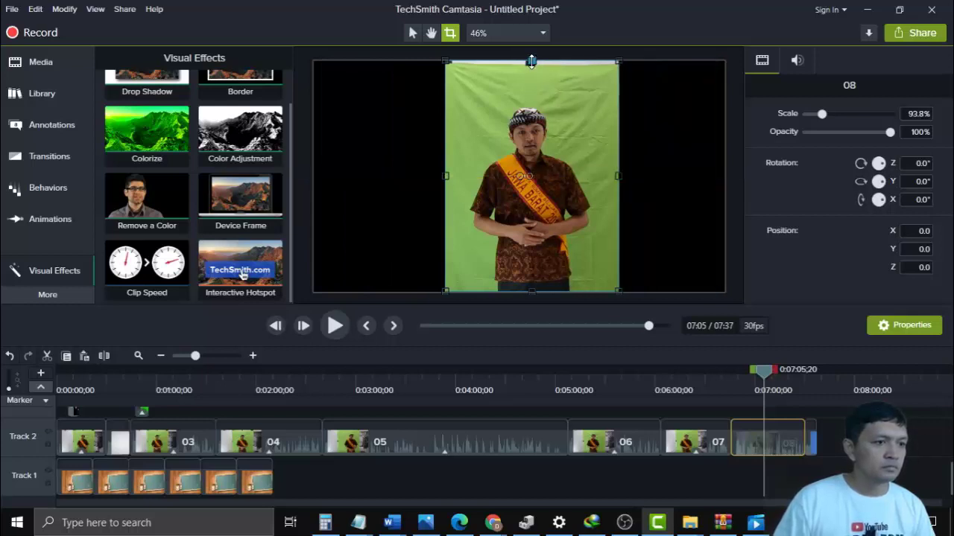
{"action": "left_click_drag", "start_coordinate": [532, 62], "coordinate": [532, 84]}
- Key out clip 08's green backdrop with Remove a Color, eyedropping the green
{"action": "left_click_drag", "start_coordinate": [147, 200], "coordinate": [436, 161]}
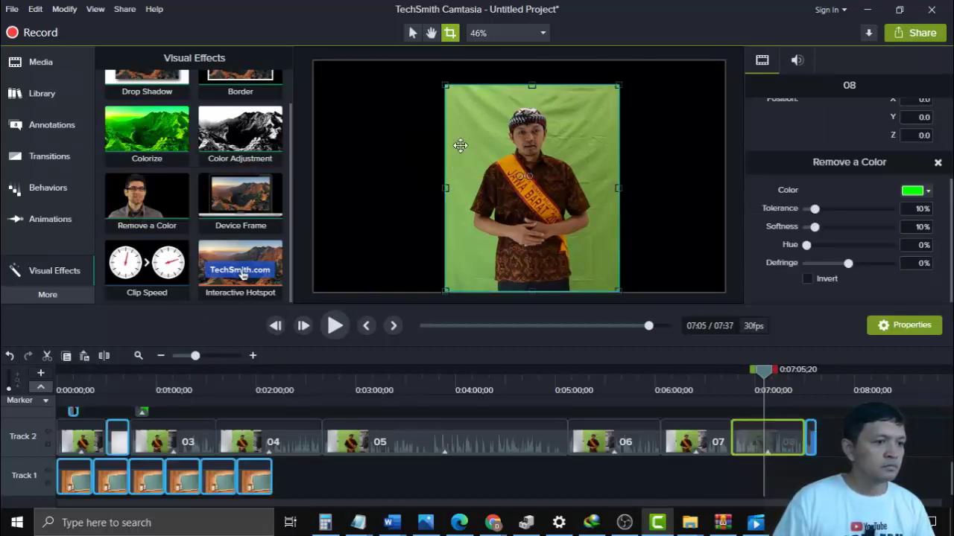
{"action": "left_click", "coordinate": [921, 195]}
{"action": "left_click", "coordinate": [928, 225]}
{"action": "left_click", "coordinate": [473, 142]}
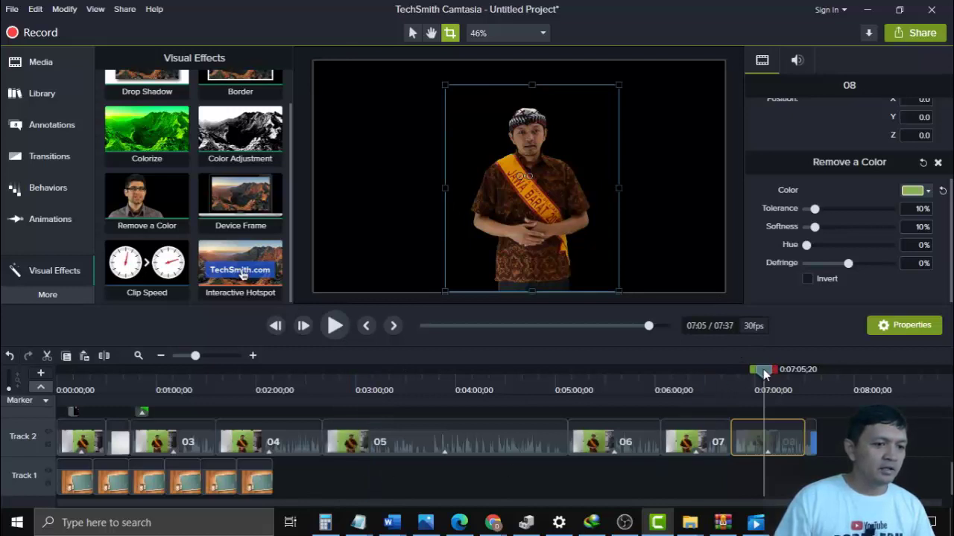
{"action": "left_click", "coordinate": [356, 383]}
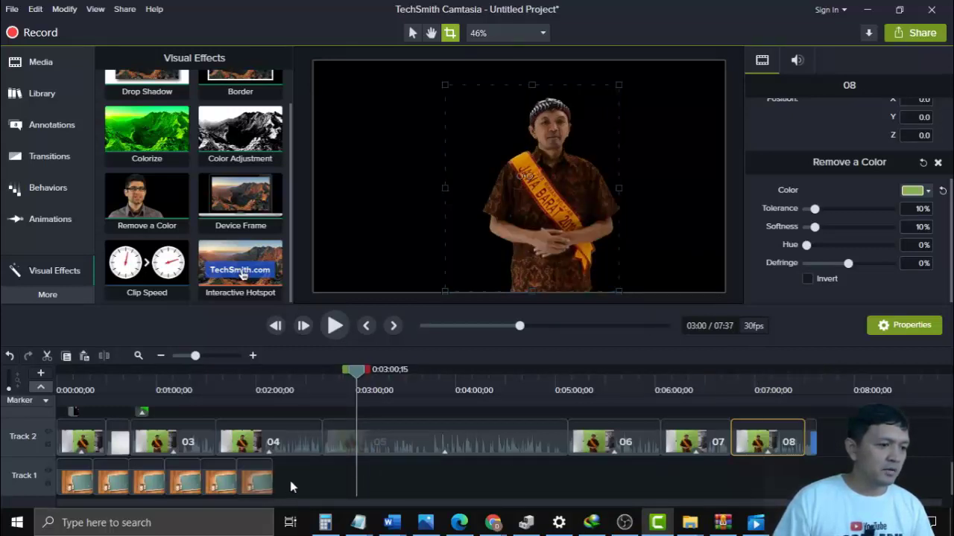
- Paste copies of the six Track 1 background clips at 3:00, butted against the originals
{"action": "left_click_drag", "start_coordinate": [300, 478], "coordinate": [90, 481]}
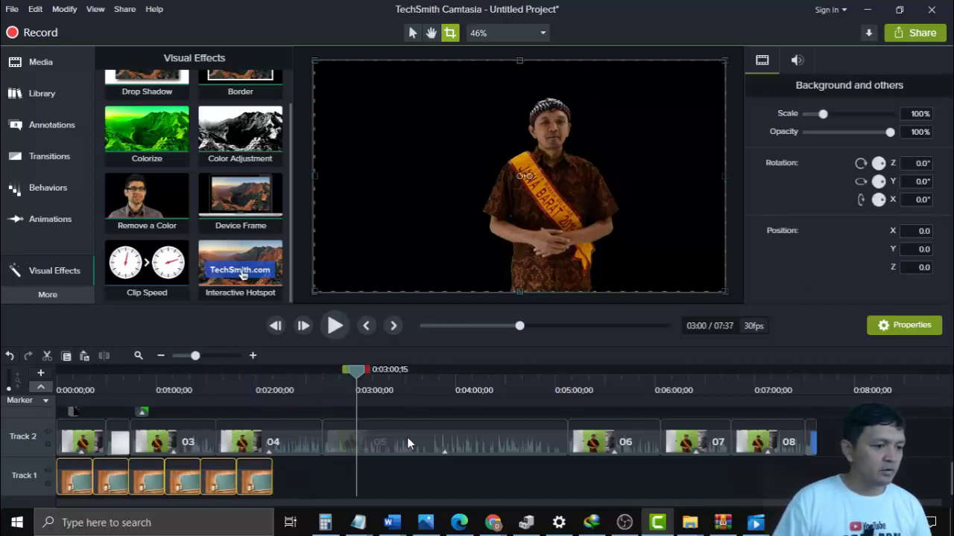
{"action": "key", "text": "ctrl+v"}
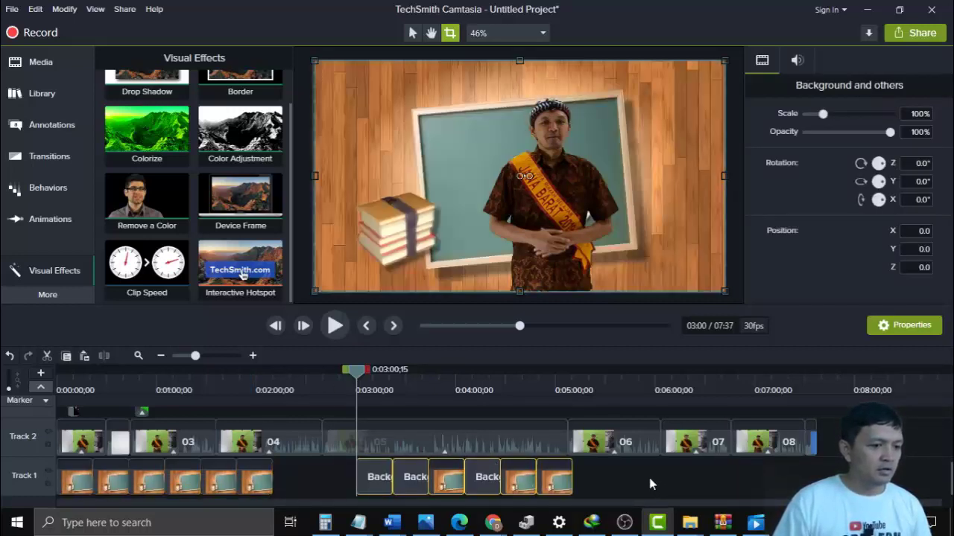
{"action": "left_click_drag", "start_coordinate": [559, 478], "coordinate": [542, 478]}
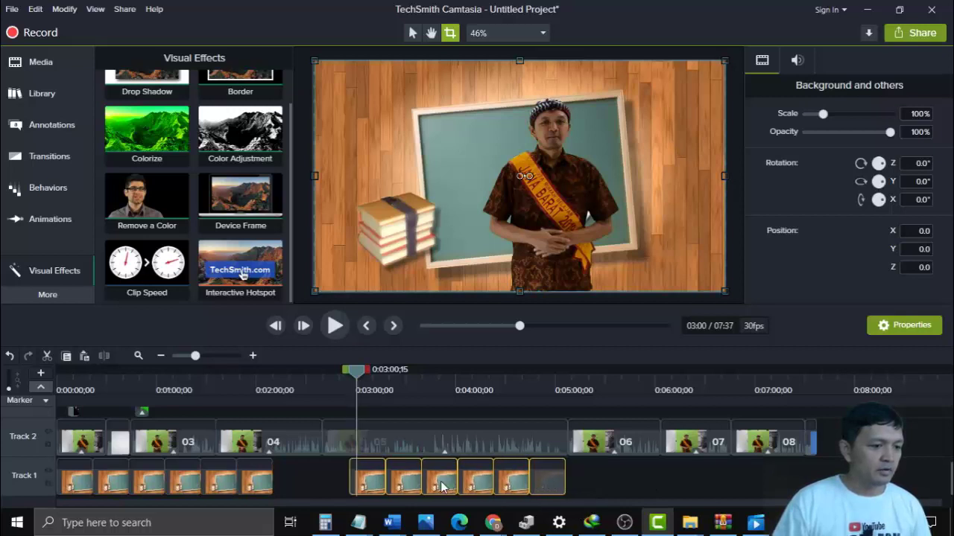
{"action": "left_click_drag", "start_coordinate": [374, 483], "coordinate": [364, 474]}
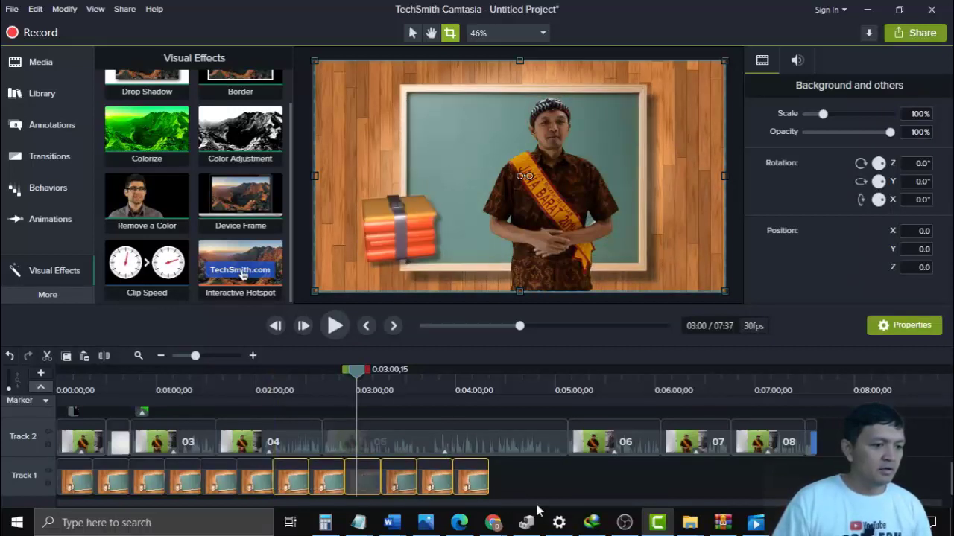
{"action": "left_click", "coordinate": [576, 485]}
- Paste more background clips at 4:31, close the gap, and delete the surplus last clip
{"action": "left_click_drag", "start_coordinate": [519, 485], "coordinate": [58, 481]}
{"action": "left_click_drag", "start_coordinate": [363, 378], "coordinate": [406, 377]}
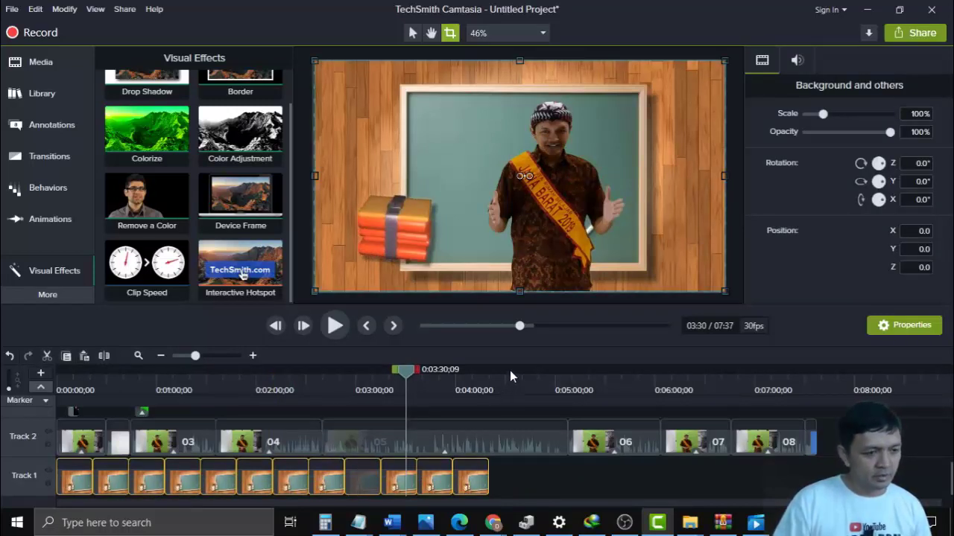
{"action": "left_click", "coordinate": [508, 373]}
{"action": "key", "text": "ctrl+v"}
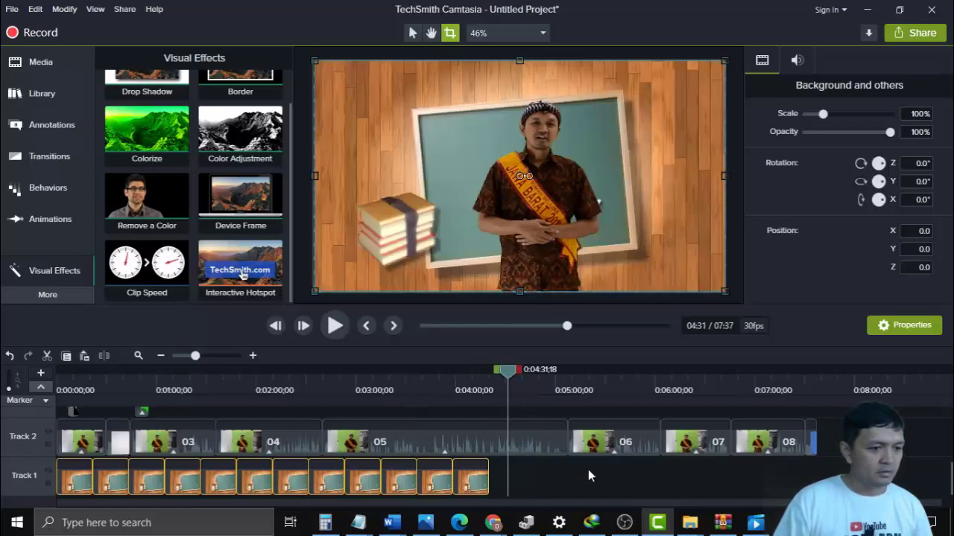
{"action": "left_click_drag", "start_coordinate": [647, 482], "coordinate": [602, 489]}
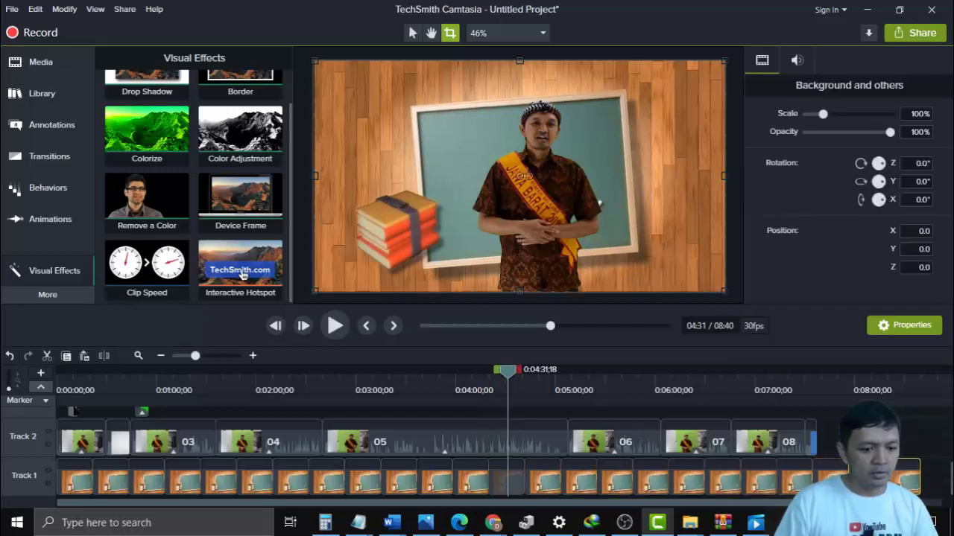
{"action": "key", "text": "Delete"}
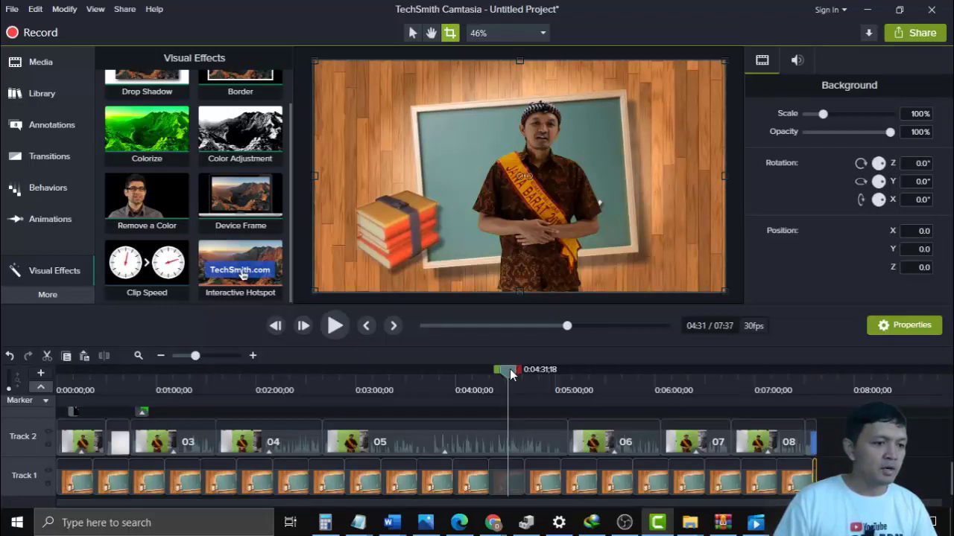
{"action": "left_click_drag", "start_coordinate": [511, 375], "coordinate": [523, 372]}
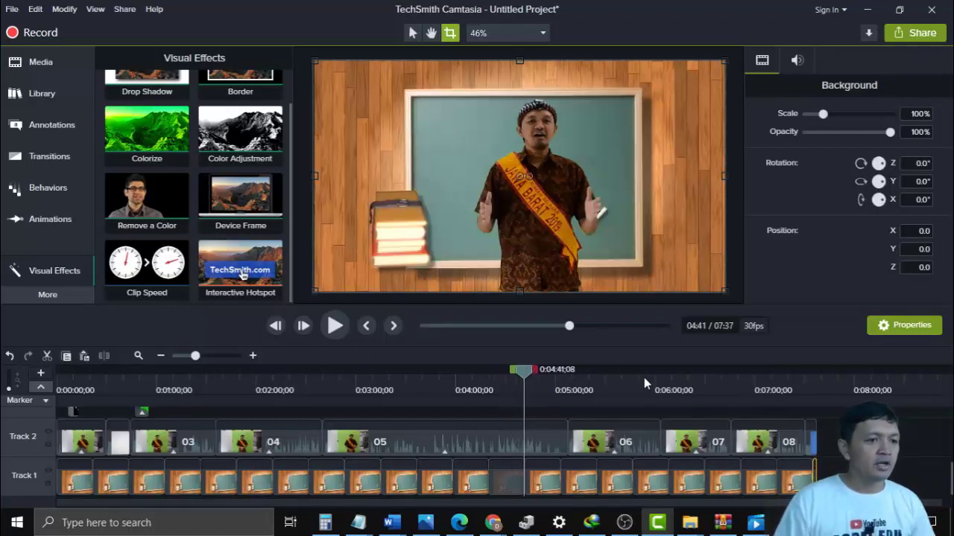
{"action": "key", "text": "ctrl+alt+Right"}
{"action": "key", "text": "ctrl+alt+Right"}
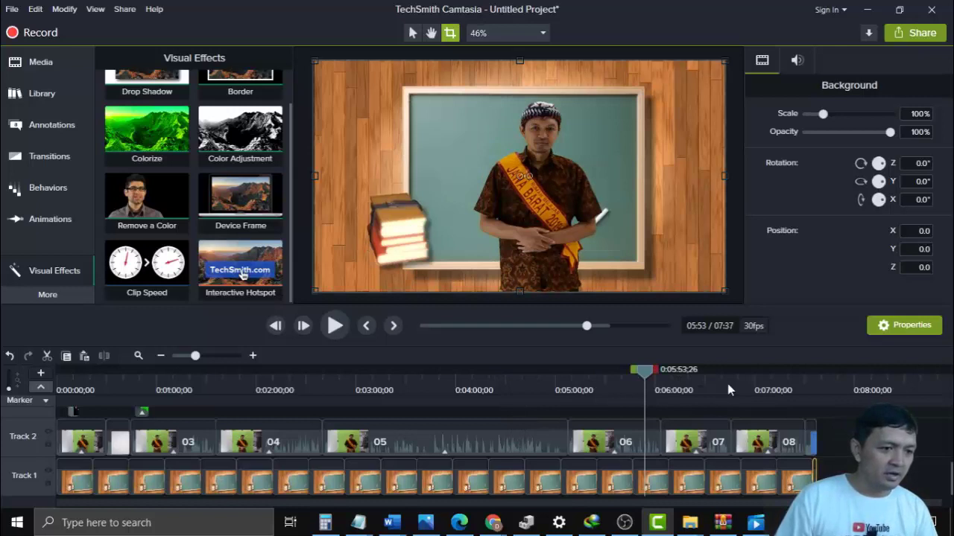
{"action": "left_click", "coordinate": [727, 384]}
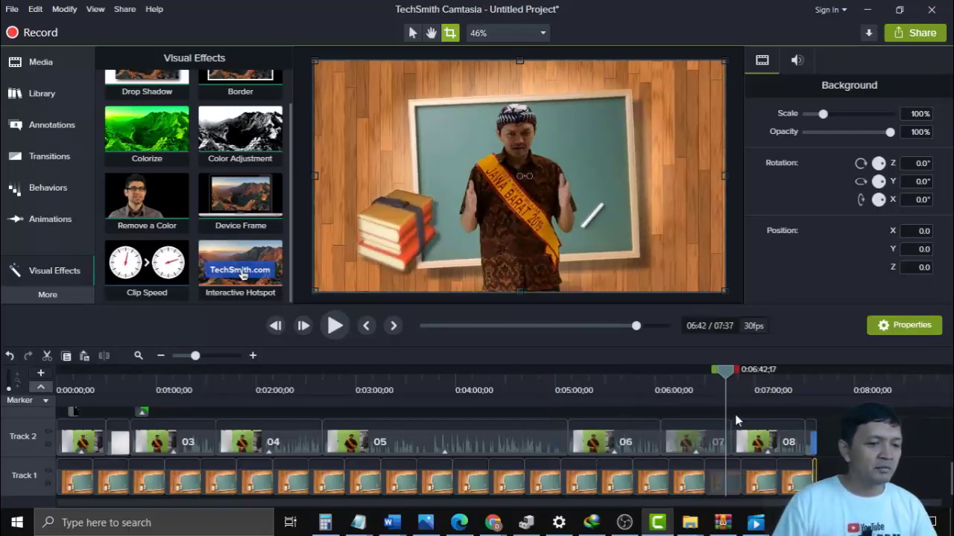
{"action": "left_click", "coordinate": [716, 383]}
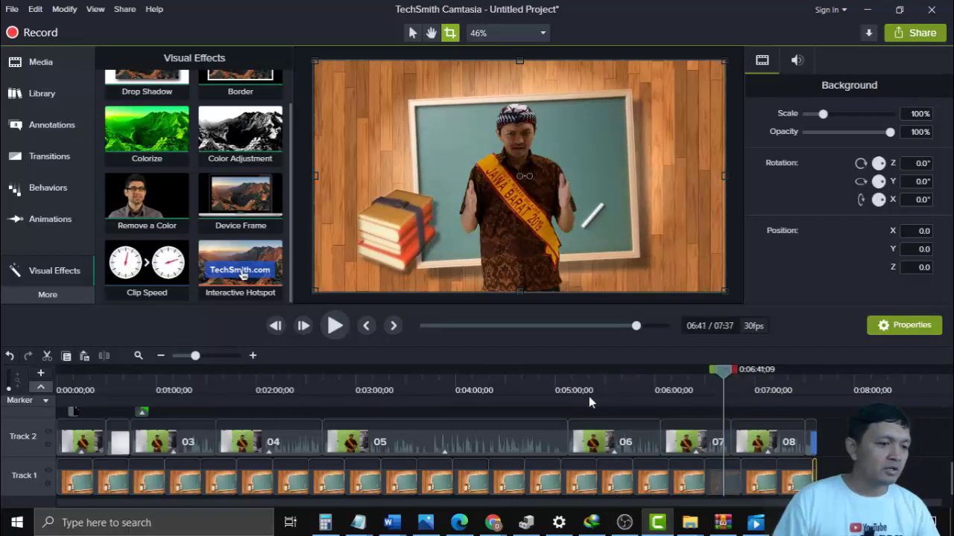
{"action": "left_click", "coordinate": [475, 395]}
{"action": "left_click", "coordinate": [388, 399]}
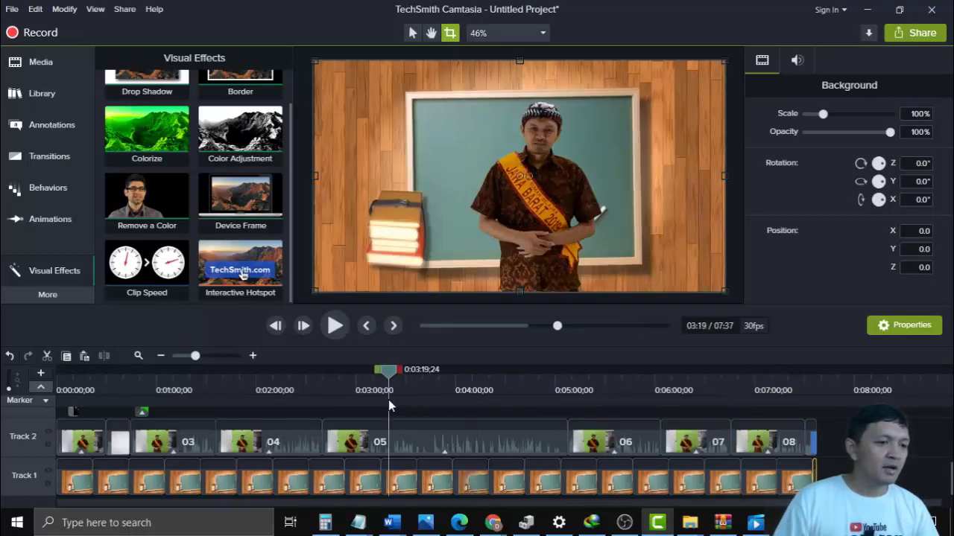
{"action": "left_click", "coordinate": [297, 404]}
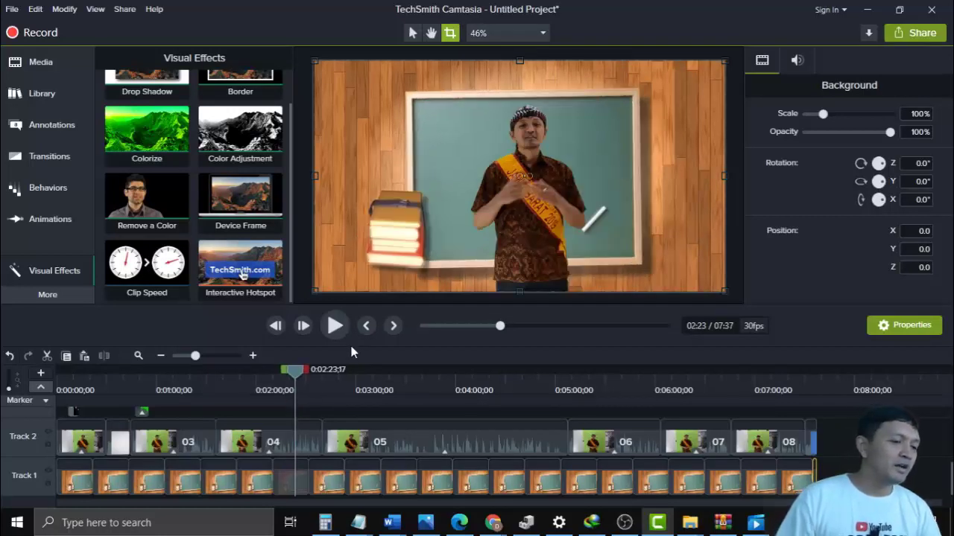
{"action": "left_click_drag", "start_coordinate": [296, 382], "coordinate": [319, 380]}
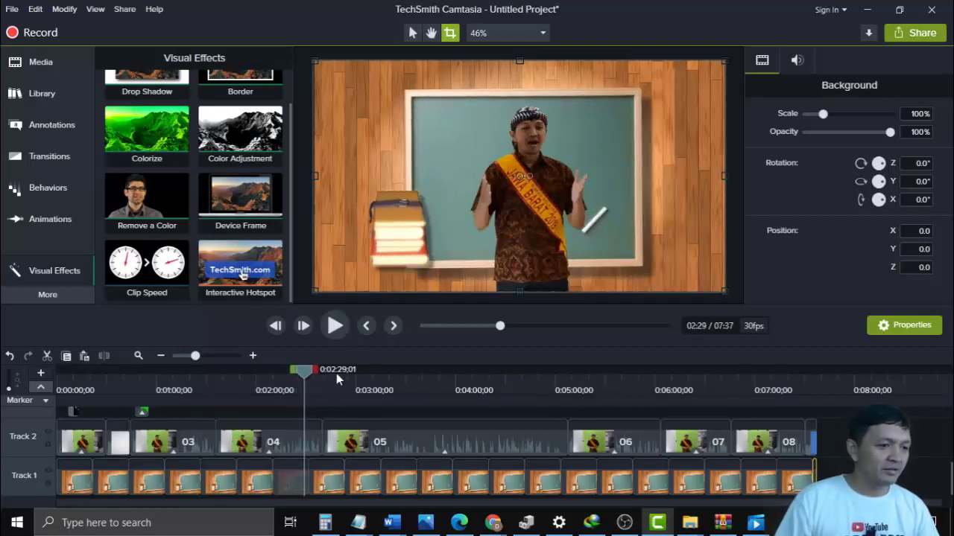
{"action": "left_click", "coordinate": [350, 374]}
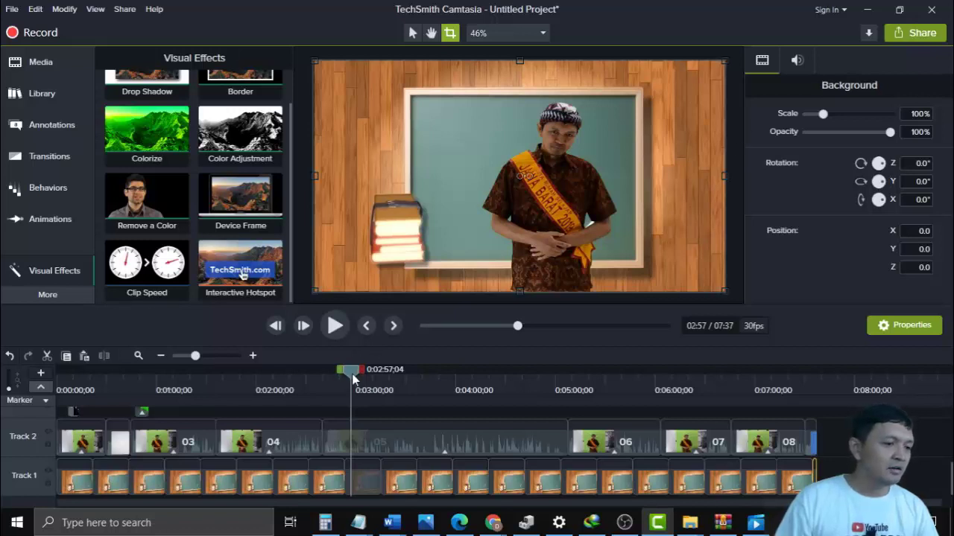
- Drag clip 05's keyed presenter to the right side of the chalkboard frame
{"action": "mouse_move", "coordinate": [352, 374]}
{"action": "left_mouse_down"}
{"action": "mouse_move", "coordinate": [331, 374]}
{"action": "mouse_move", "coordinate": [356, 379]}
{"action": "left_mouse_up"}
{"action": "left_click", "coordinate": [575, 196]}
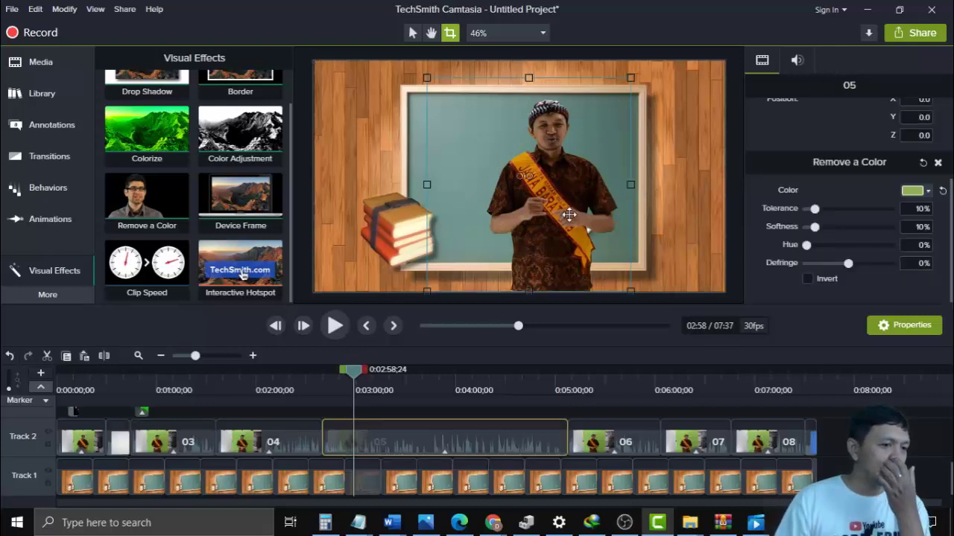
{"action": "left_click_drag", "start_coordinate": [568, 215], "coordinate": [401, 221]}
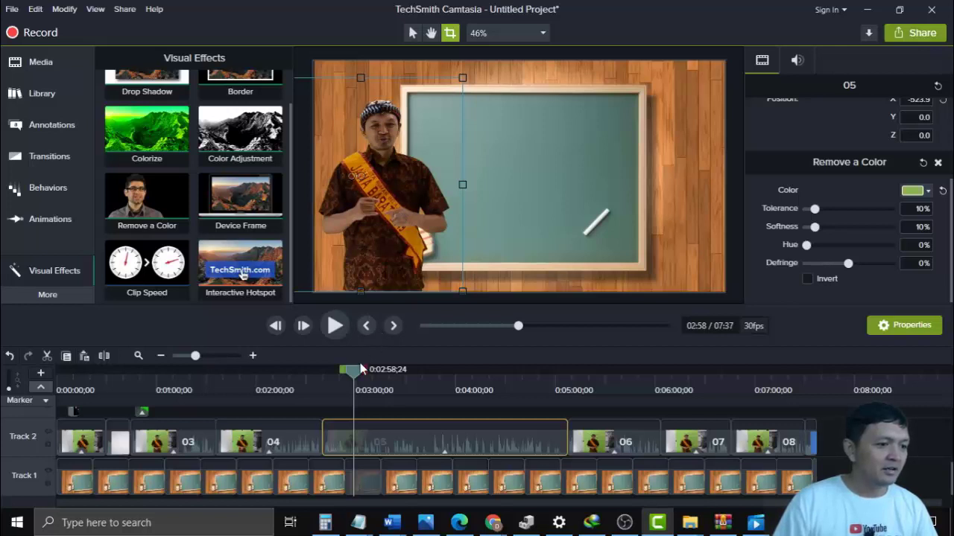
{"action": "left_click_drag", "start_coordinate": [363, 369], "coordinate": [404, 370]}
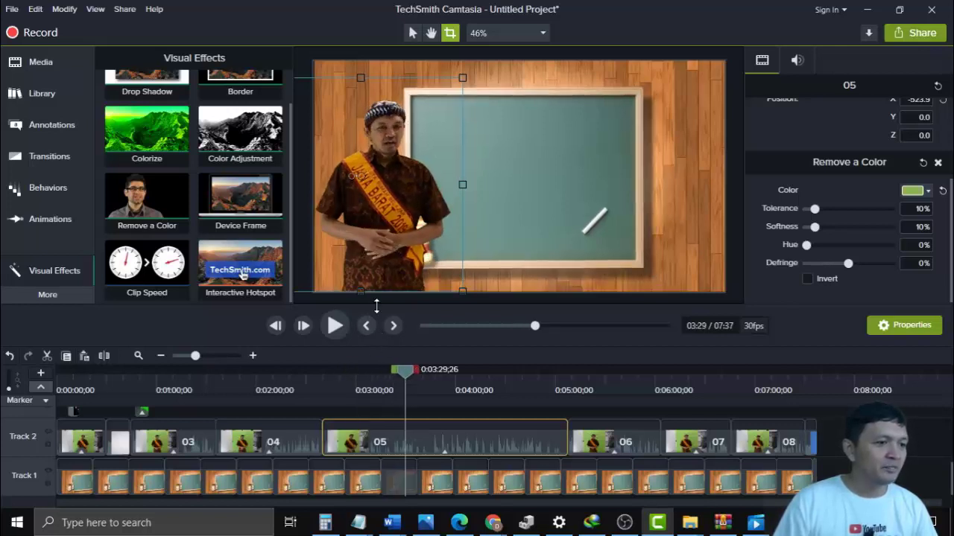
{"action": "left_click_drag", "start_coordinate": [392, 187], "coordinate": [632, 259]}
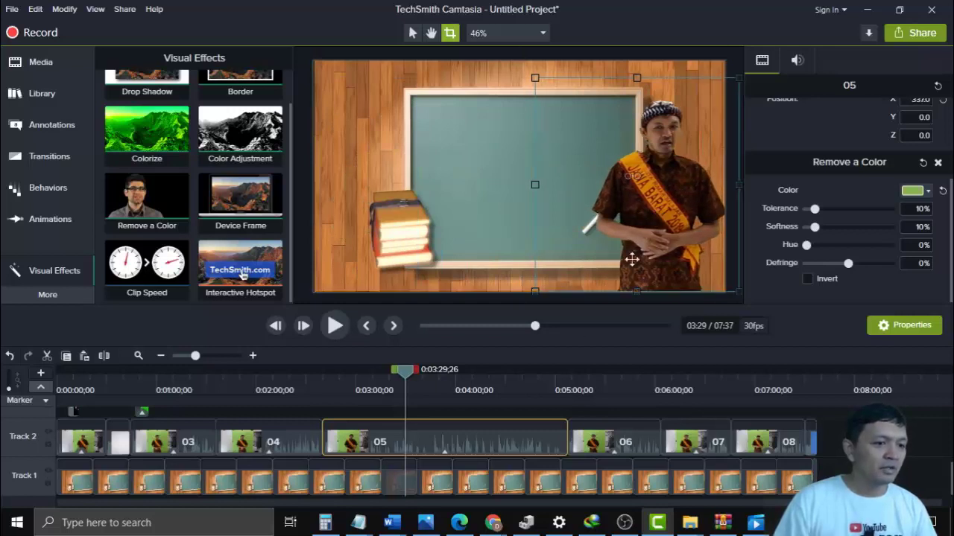
- Check clip 06's presenter, then preview clip 05 with the repositioned presenter
{"action": "left_click_drag", "start_coordinate": [418, 370], "coordinate": [608, 378]}
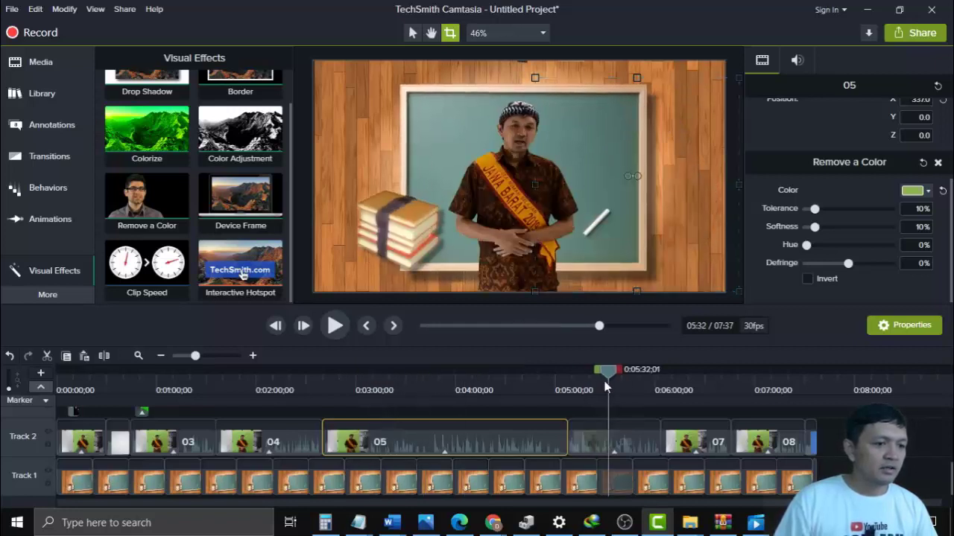
{"action": "left_click", "coordinate": [535, 215]}
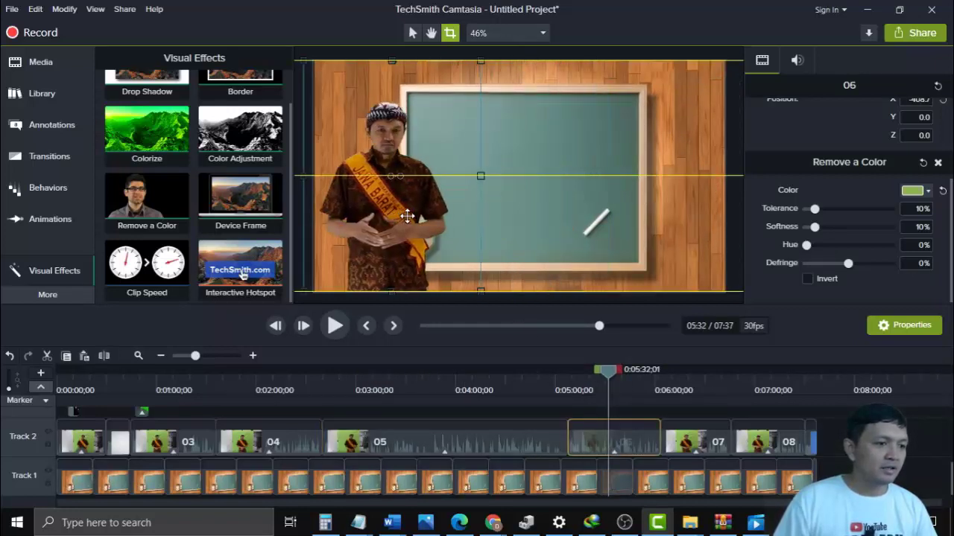
{"action": "left_click", "coordinate": [607, 366]}
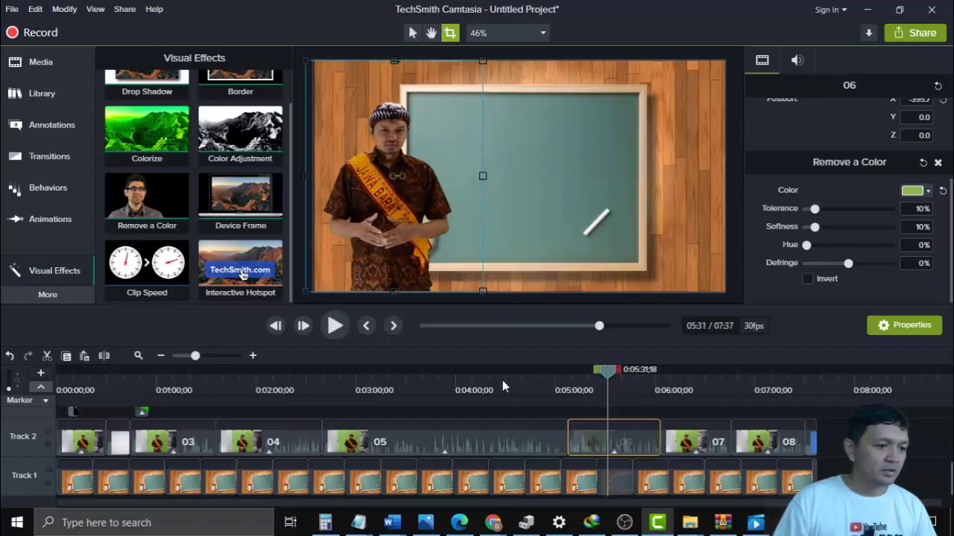
{"action": "left_click", "coordinate": [425, 437]}
{"action": "left_click", "coordinate": [435, 372]}
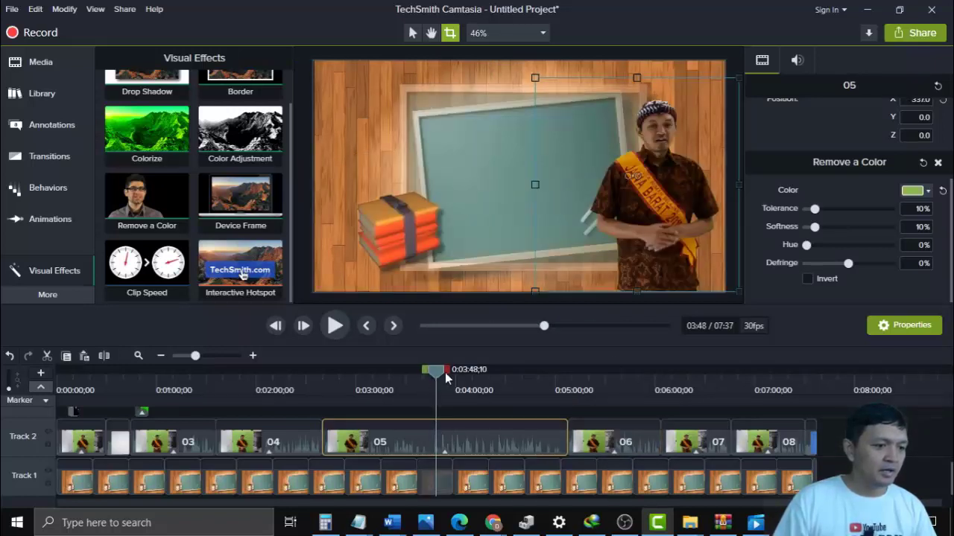
{"action": "left_click_drag", "start_coordinate": [445, 373], "coordinate": [295, 406]}
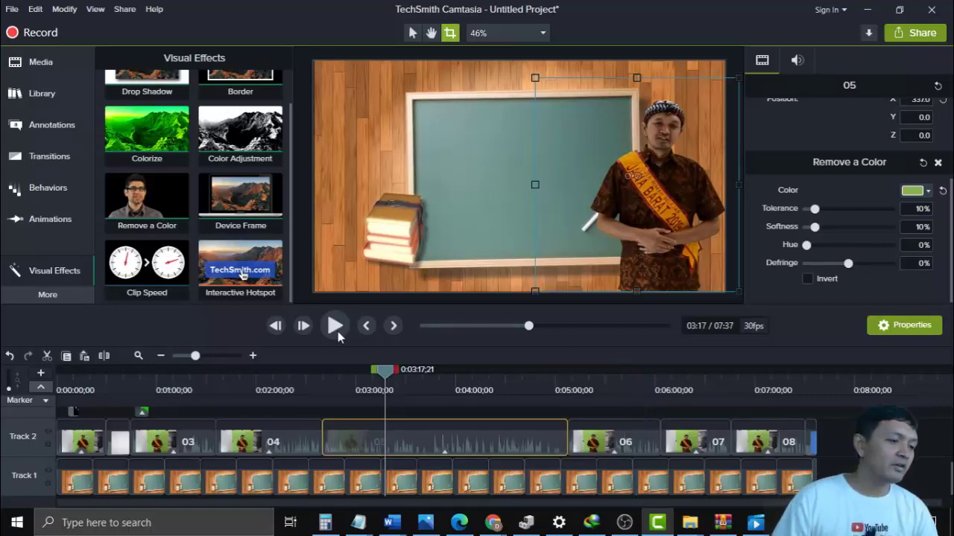
- Move clip 04's presenter to the right side of the frame as well
{"action": "left_click_drag", "start_coordinate": [380, 371], "coordinate": [277, 392]}
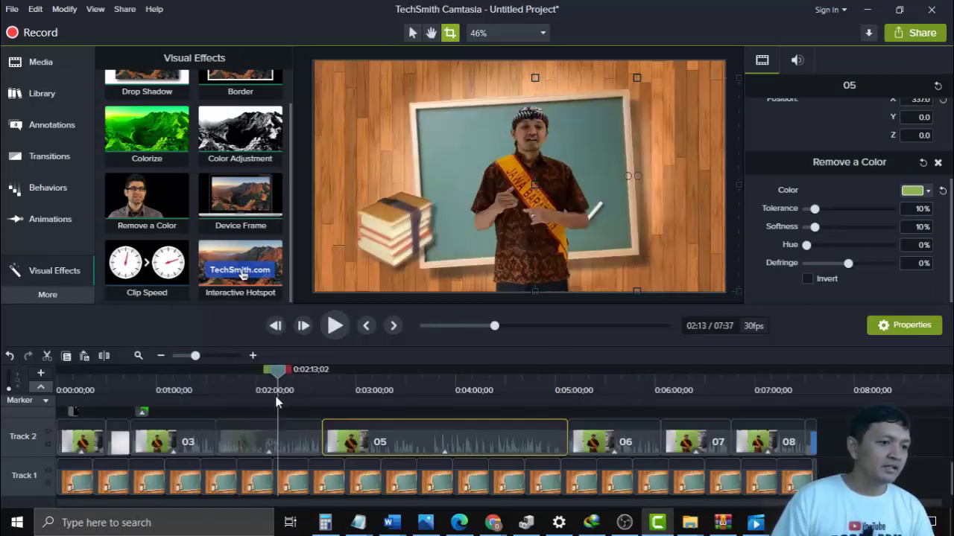
{"action": "left_click", "coordinate": [496, 194]}
{"action": "left_click_drag", "start_coordinate": [517, 198], "coordinate": [624, 193]}
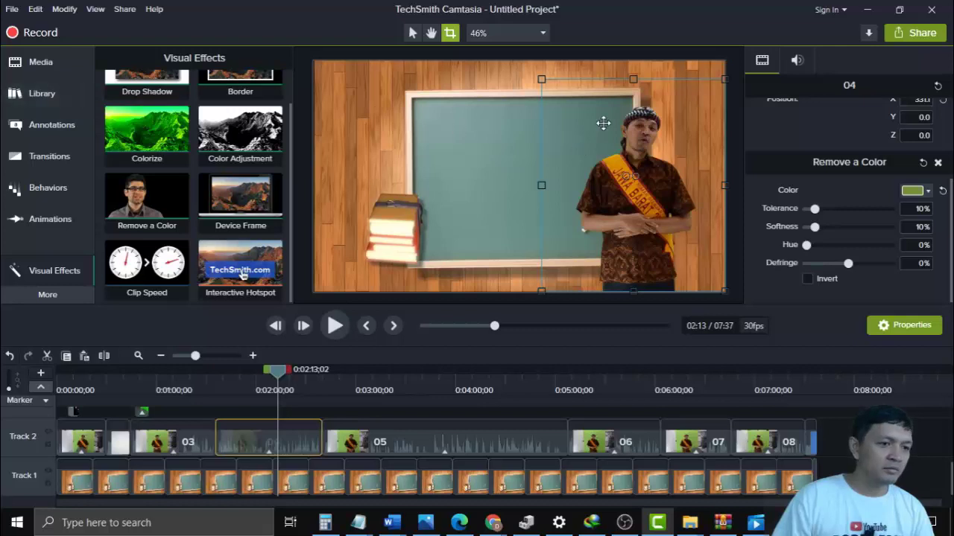
- Switch from the Library to the project's Media bin
{"action": "left_click", "coordinate": [34, 97]}
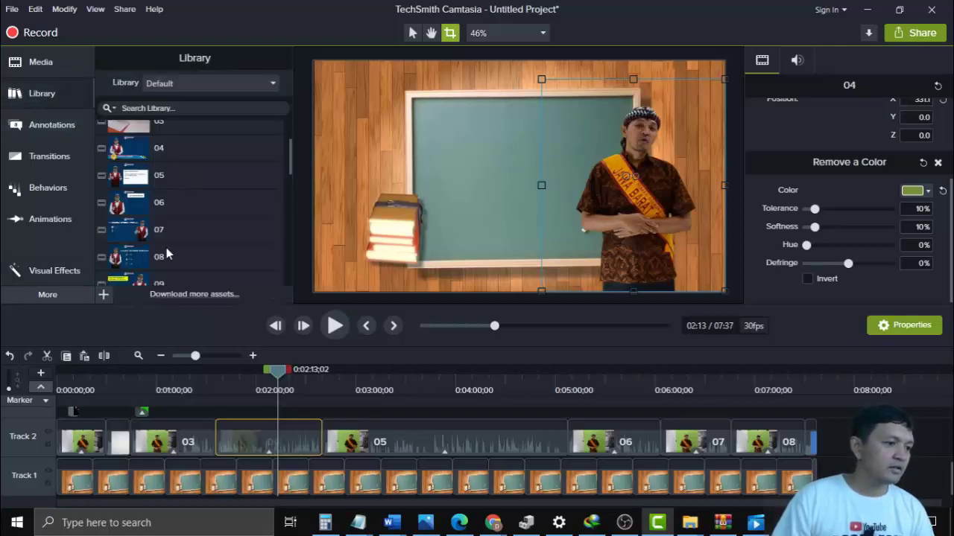
{"action": "scroll", "coordinate": [166, 247], "scroll_direction": "up", "scroll_amount": 3}
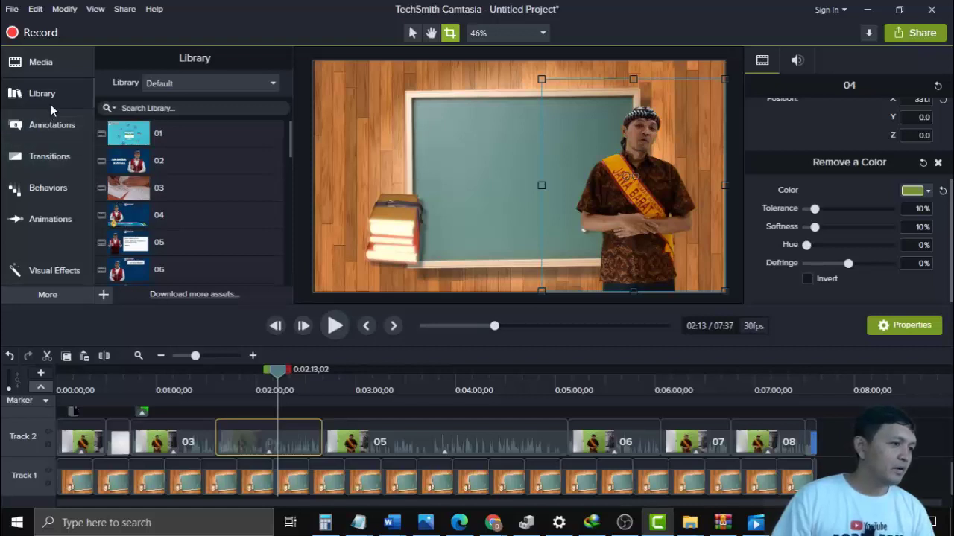
{"action": "left_click", "coordinate": [51, 62]}
{"action": "scroll", "coordinate": [162, 150], "scroll_direction": "up", "scroll_amount": 3}
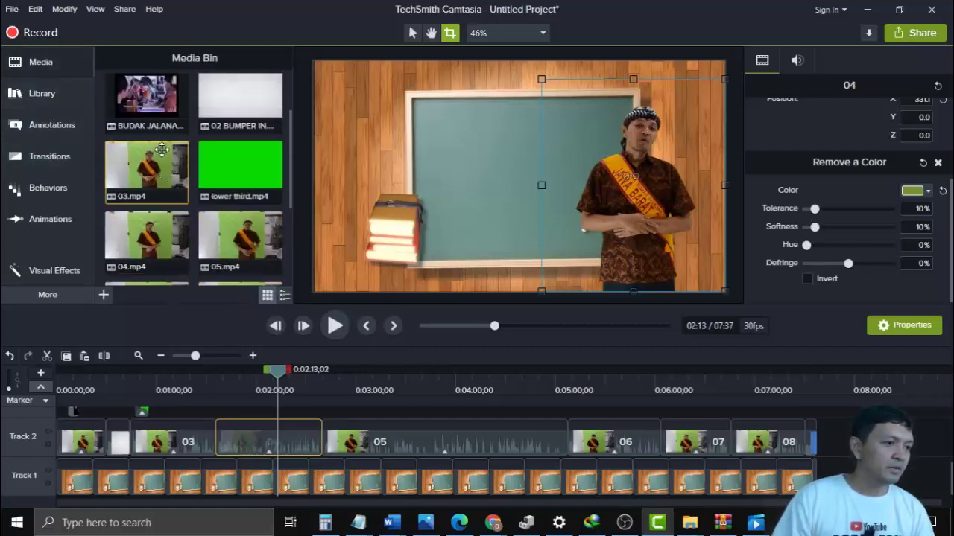
{"action": "scroll", "coordinate": [184, 187], "scroll_direction": "up", "scroll_amount": 2}
{"action": "scroll", "coordinate": [171, 208], "scroll_direction": "down", "scroll_amount": 5}
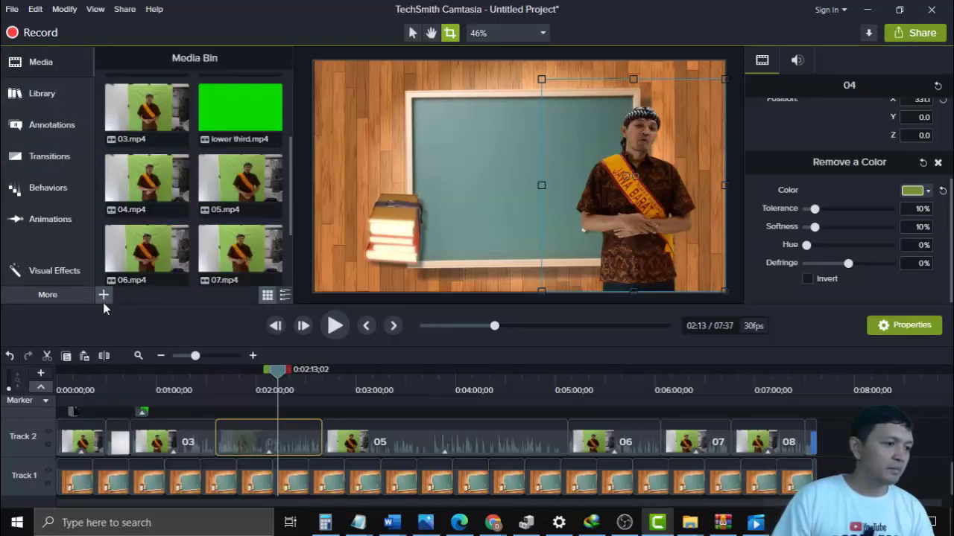
- Import tablet.png from the Asset > Vector folder
{"action": "left_click", "coordinate": [104, 298]}
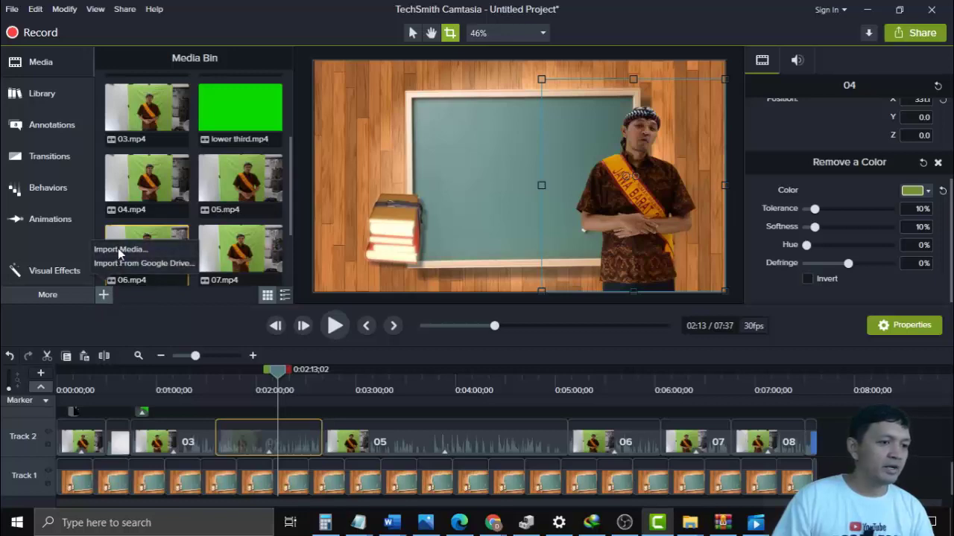
{"action": "left_click", "coordinate": [118, 249]}
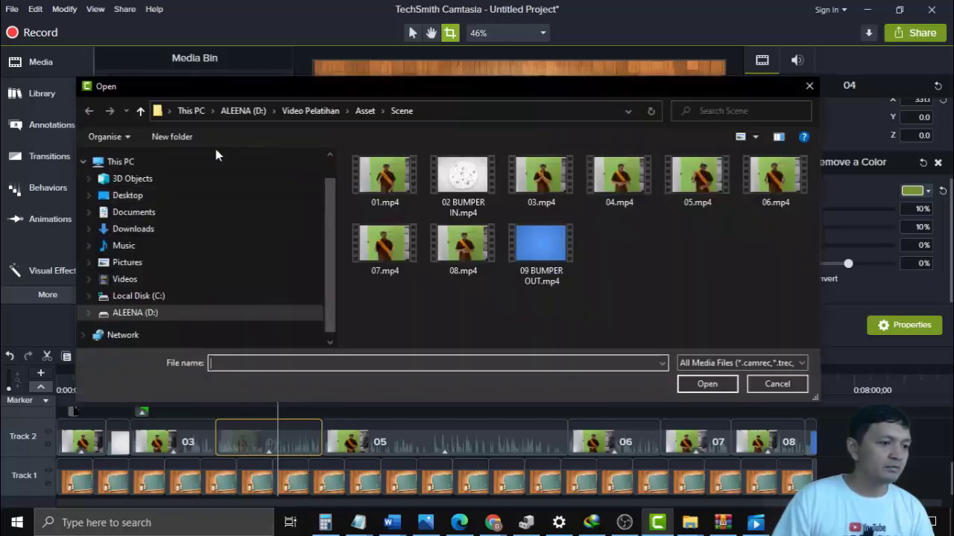
{"action": "left_click", "coordinate": [366, 110]}
{"action": "left_click", "coordinate": [389, 223]}
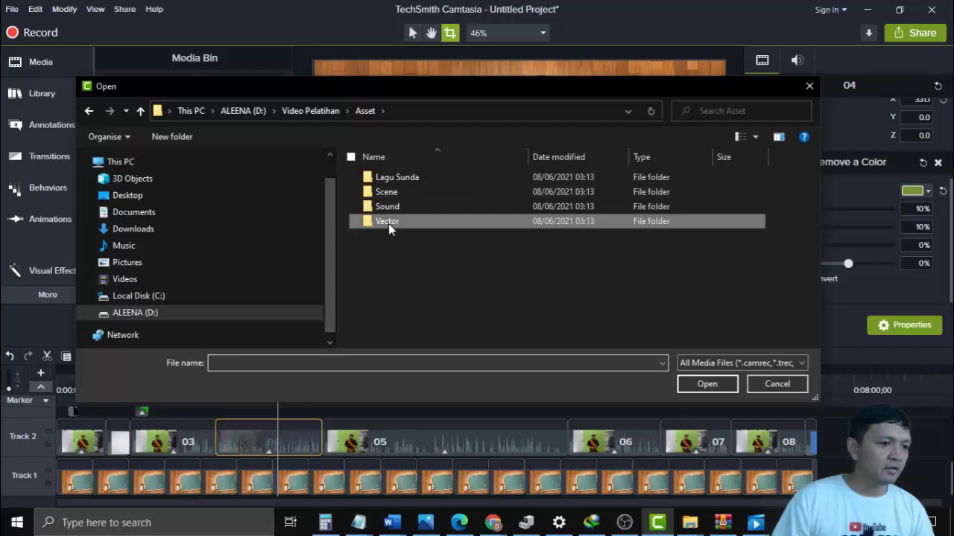
{"action": "double_click", "coordinate": [388, 224]}
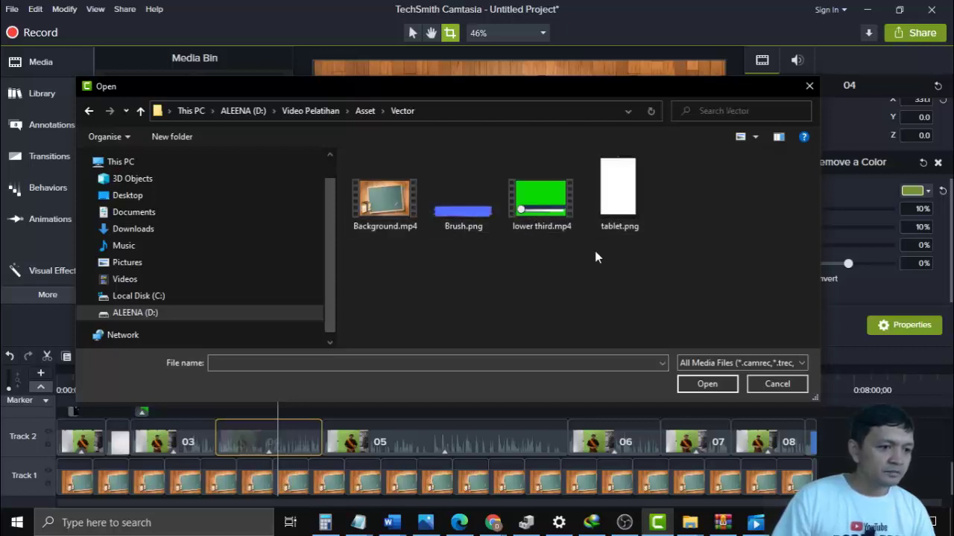
{"action": "left_click", "coordinate": [615, 216]}
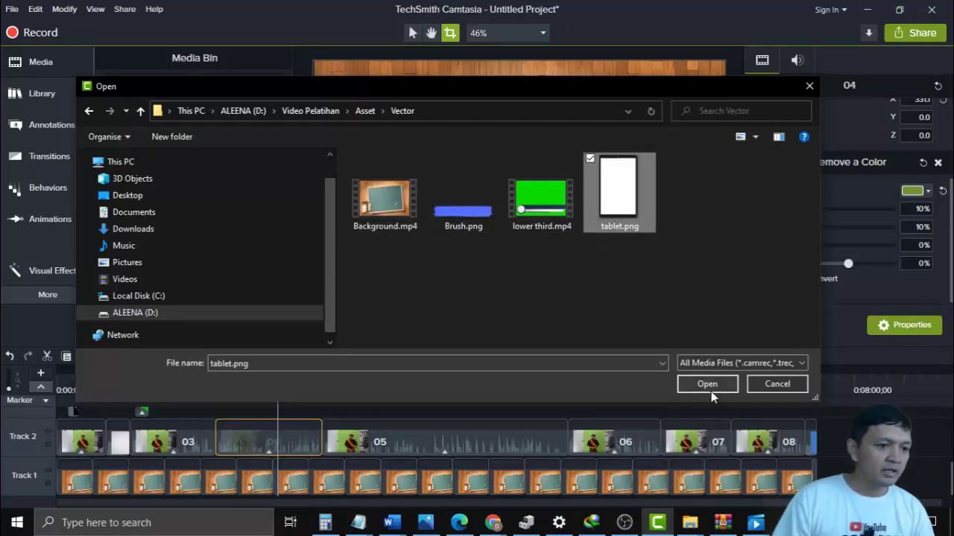
{"action": "left_click", "coordinate": [684, 384]}
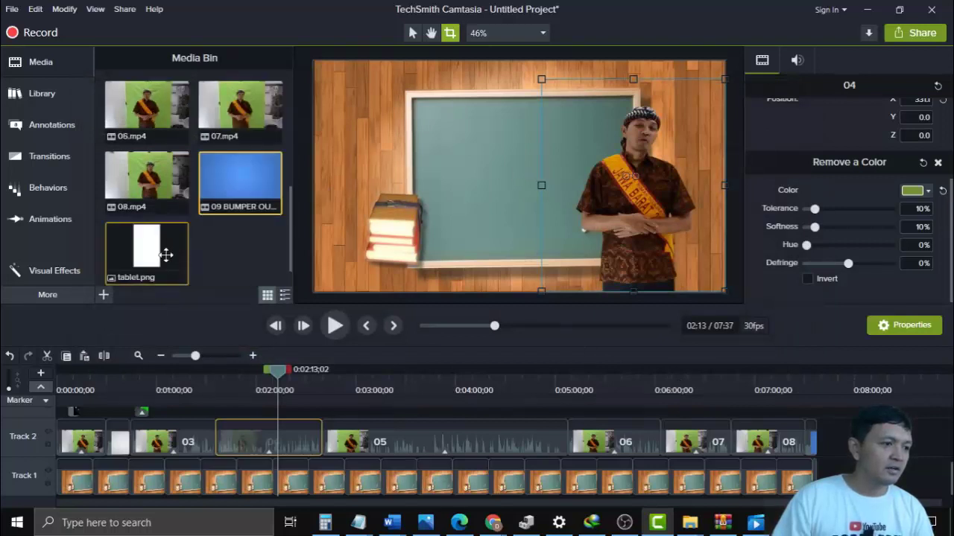
- Add tablet.png to the canvas, undo an accidental crop, and shrink it to about 35.5% on the guide
{"action": "left_click_drag", "start_coordinate": [166, 251], "coordinate": [420, 178]}
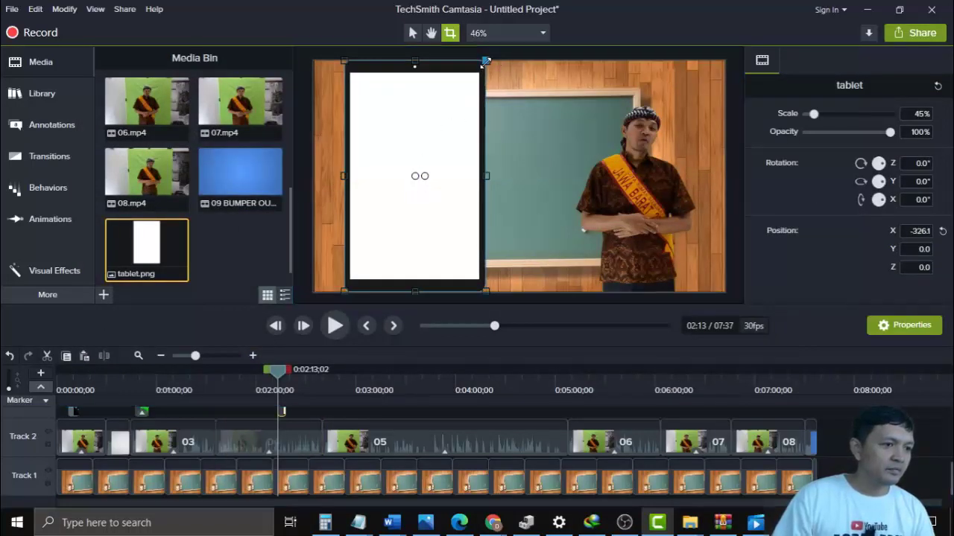
{"action": "left_click_drag", "start_coordinate": [485, 61], "coordinate": [462, 110]}
{"action": "key", "text": "ctrl+z"}
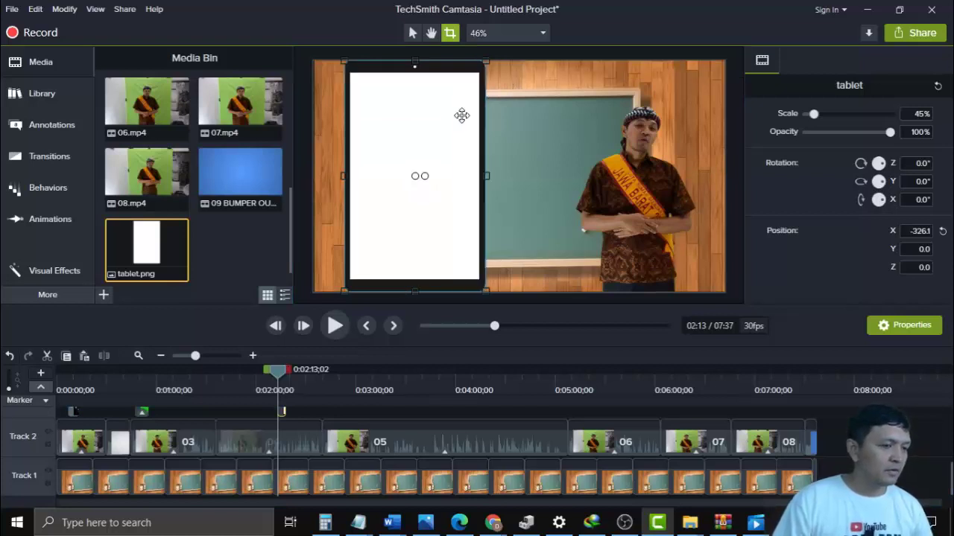
{"action": "left_click", "coordinate": [414, 35]}
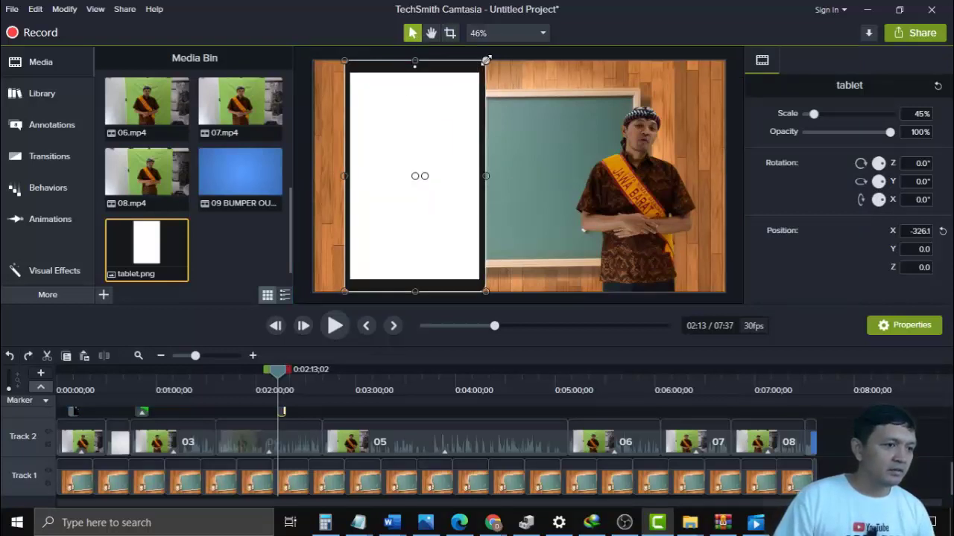
{"action": "left_click_drag", "start_coordinate": [486, 60], "coordinate": [453, 108]}
{"action": "left_click_drag", "start_coordinate": [419, 217], "coordinate": [443, 196]}
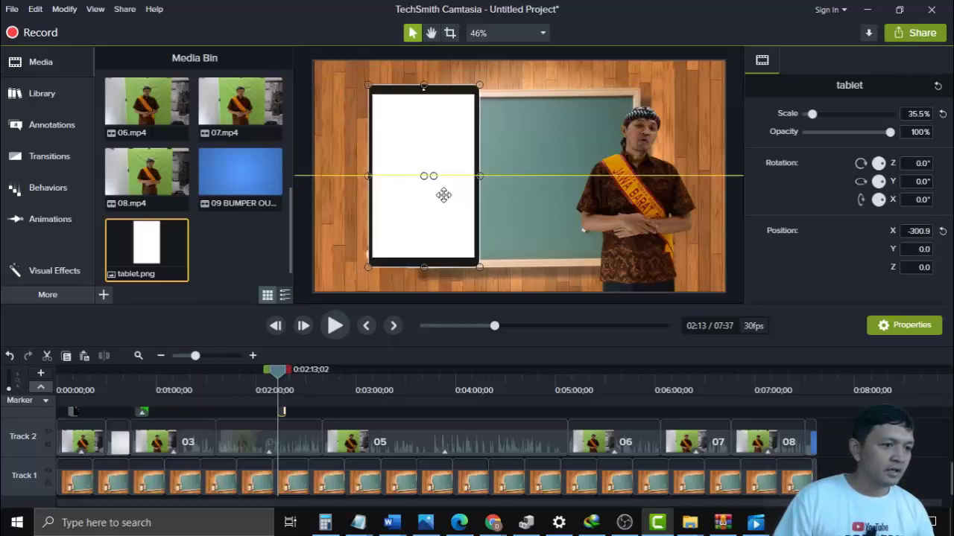
{"action": "left_click", "coordinate": [521, 231]}
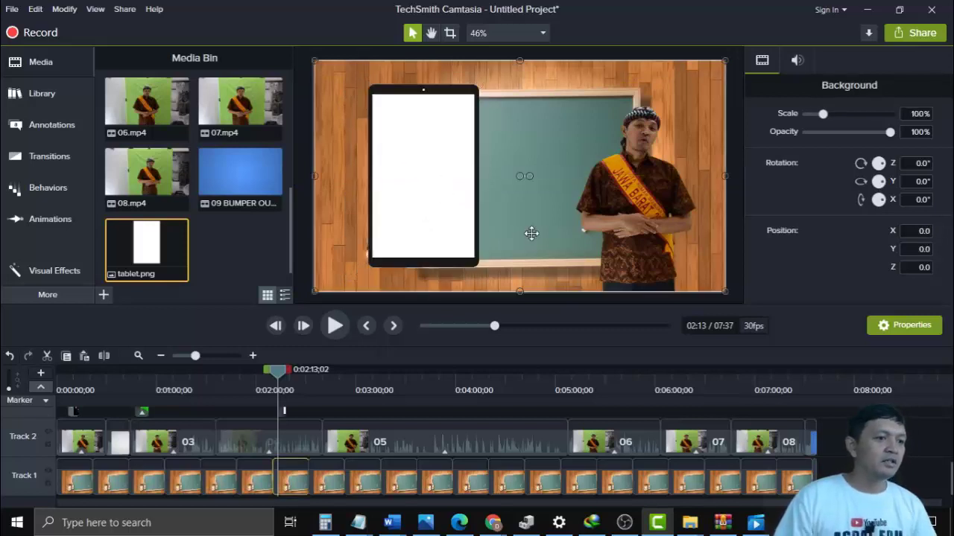
- Enlarge the tablet to 38.6% and raise it onto the guide at −311.7, −7.5
{"action": "left_click", "coordinate": [460, 240]}
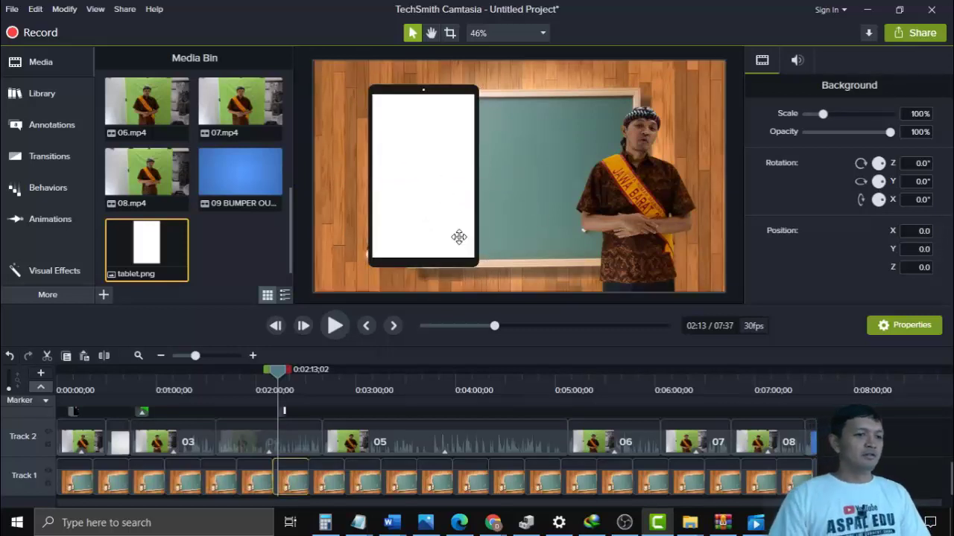
{"action": "left_click_drag", "start_coordinate": [480, 266], "coordinate": [487, 277]}
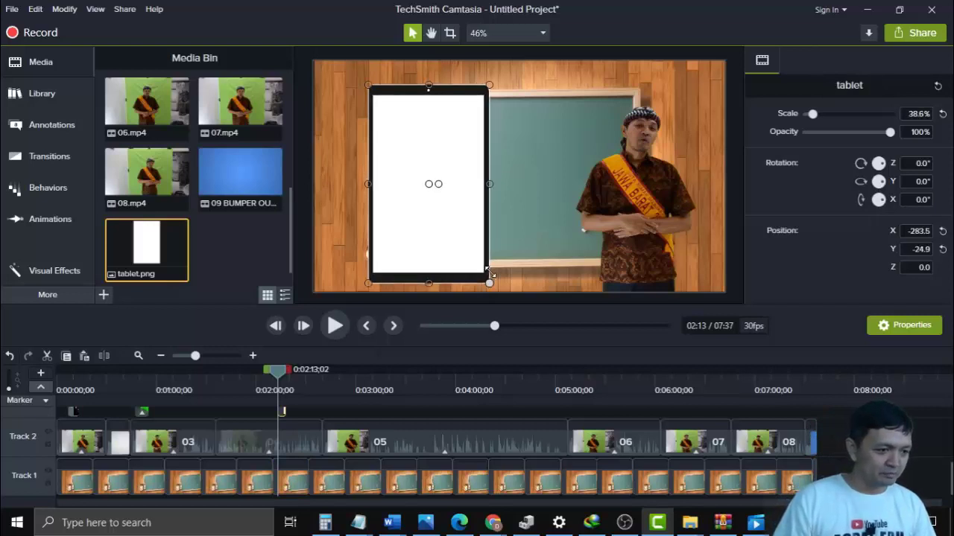
{"action": "left_click_drag", "start_coordinate": [457, 246], "coordinate": [447, 242]}
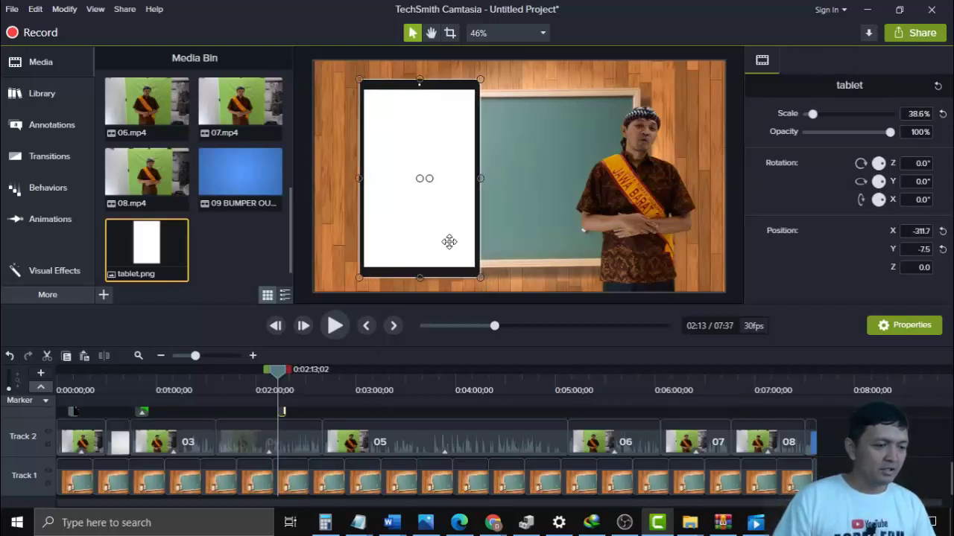
{"action": "left_click", "coordinate": [520, 162]}
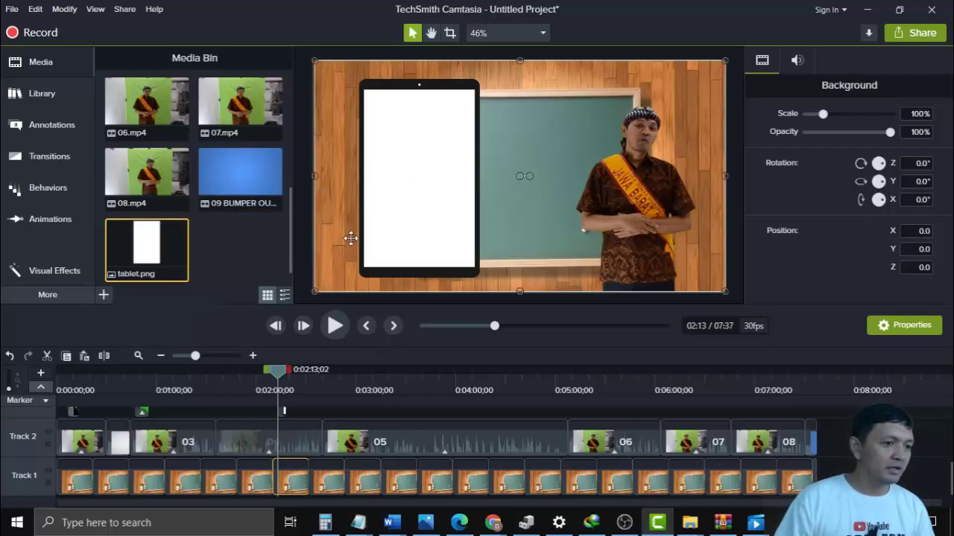
- Place an ABC text callout on the tablet screen with a dark font colour
{"action": "left_click", "coordinate": [56, 131]}
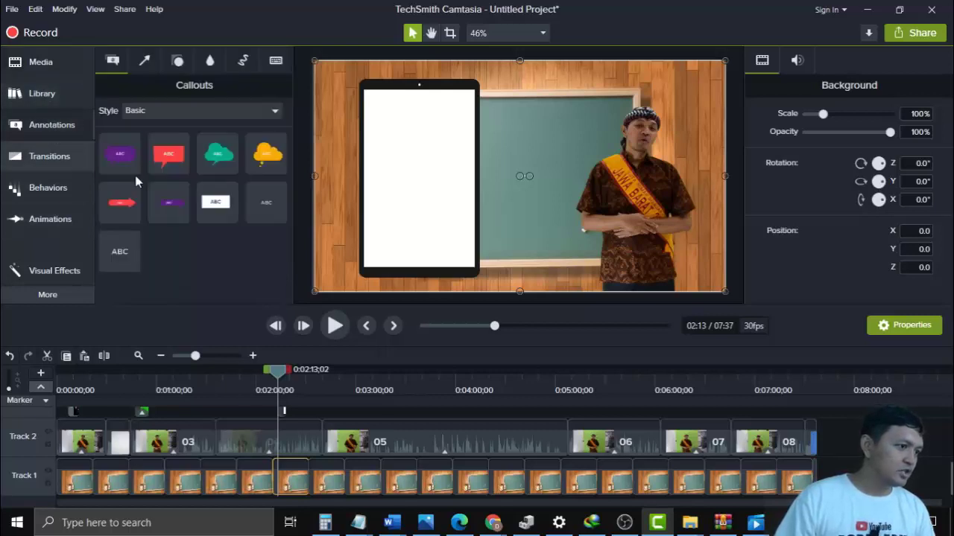
{"action": "left_click_drag", "start_coordinate": [120, 251], "coordinate": [409, 166]}
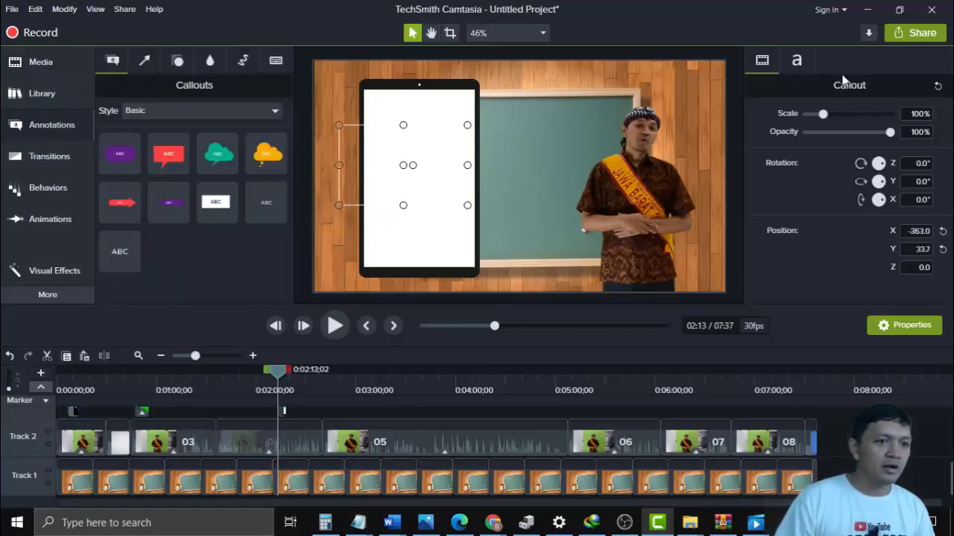
{"action": "left_click", "coordinate": [803, 64]}
{"action": "left_click", "coordinate": [918, 156]}
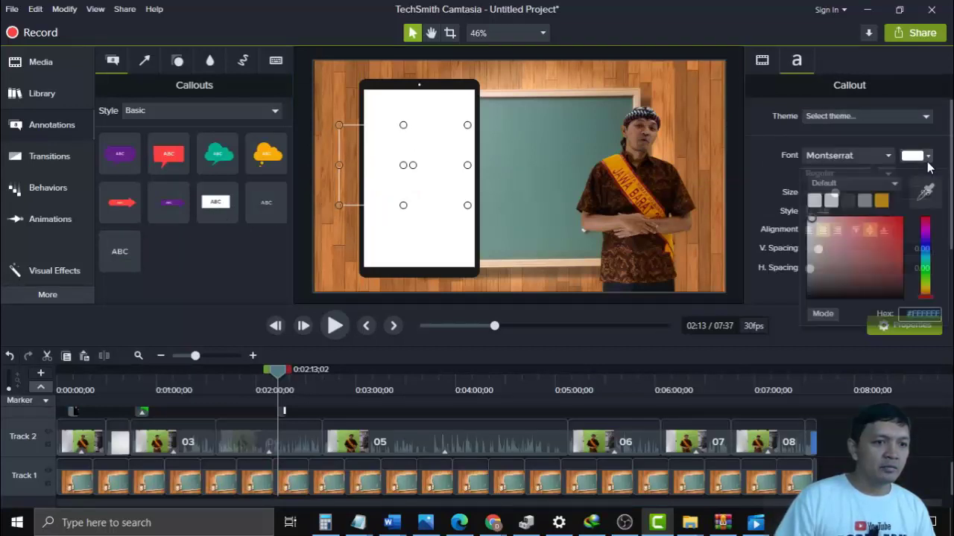
{"action": "left_click", "coordinate": [850, 201]}
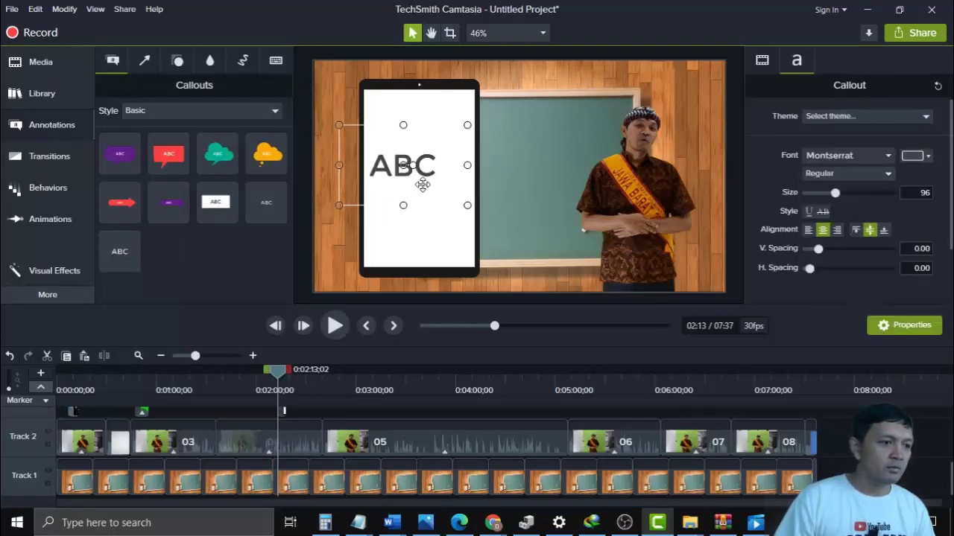
{"action": "left_click", "coordinate": [397, 172]}
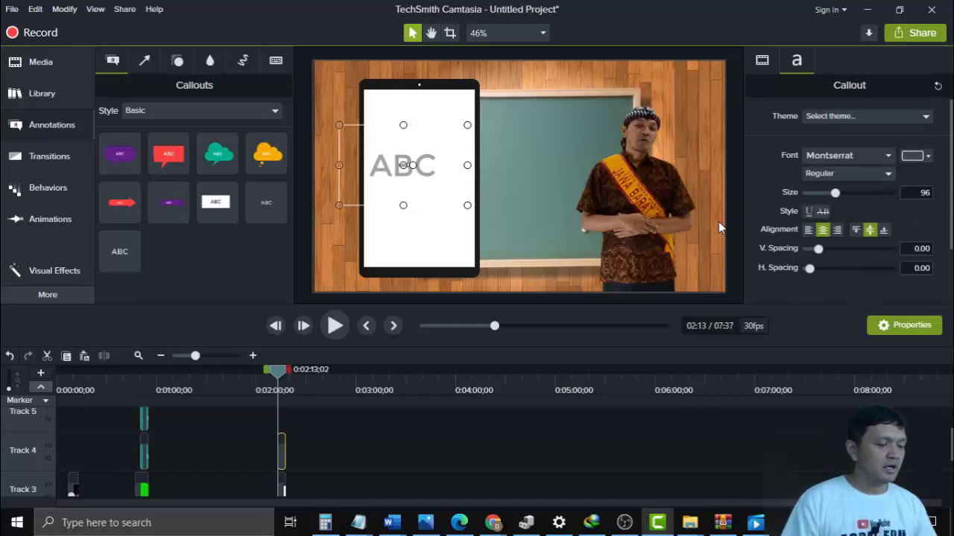
- Type 'Kawih sunda ...' into the callout
{"action": "type", "text": "k"}
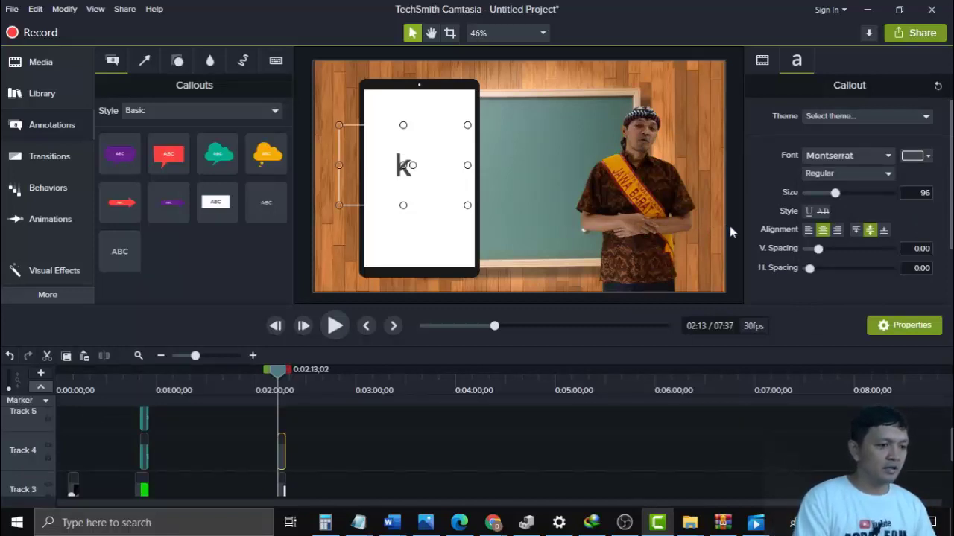
{"action": "key", "text": "BackSpace"}
{"action": "type", "text": "kAWIH"}
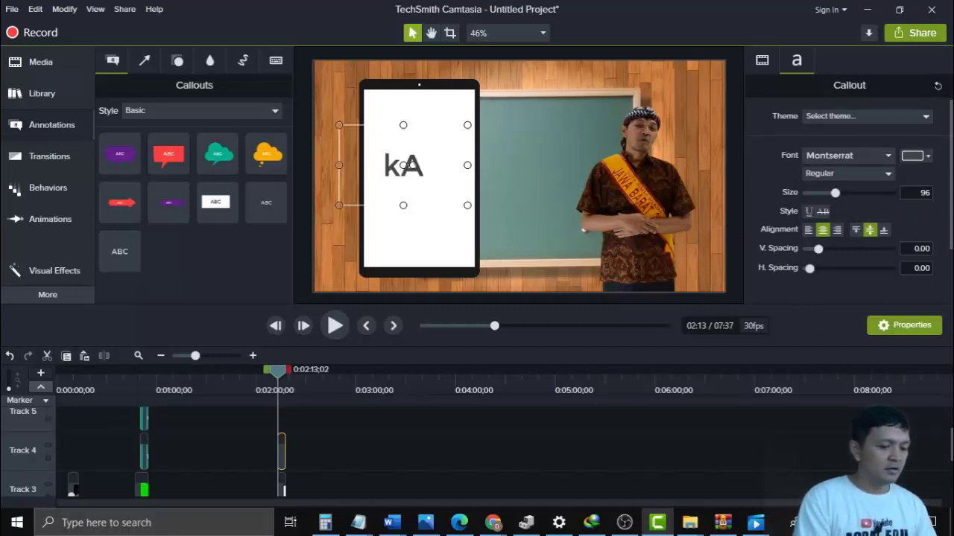
{"action": "key", "text": "BackSpace"}
{"action": "key", "text": "BackSpace"}
{"action": "key", "text": "BackSpace"}
{"action": "key", "text": "BackSpace"}
{"action": "key", "text": "BackSpace"}
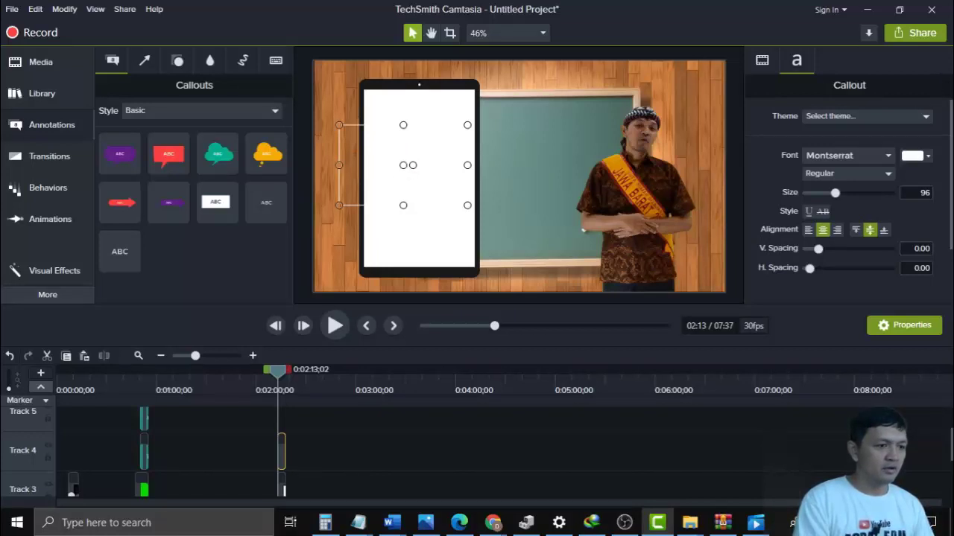
{"action": "type", "text": "Ka"}
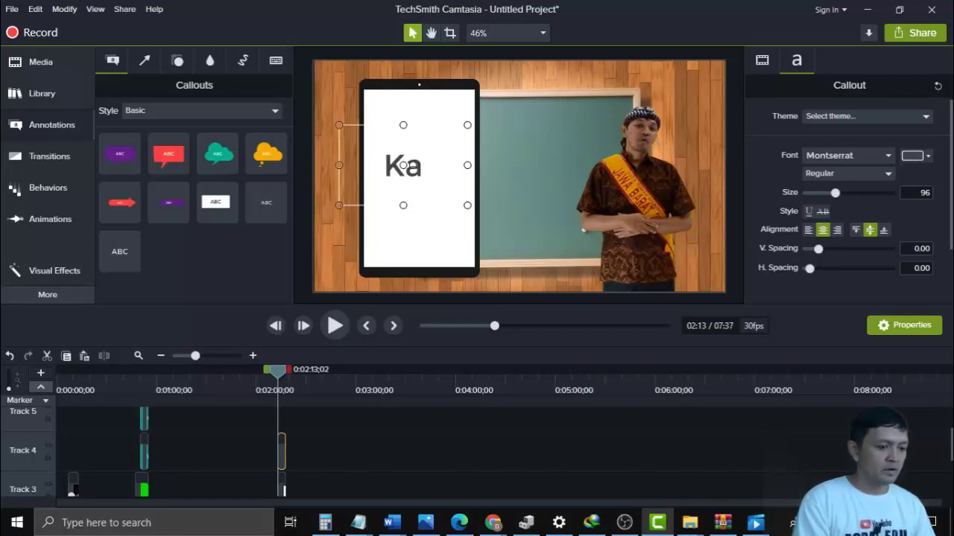
{"action": "type", "text": "wih suy"}
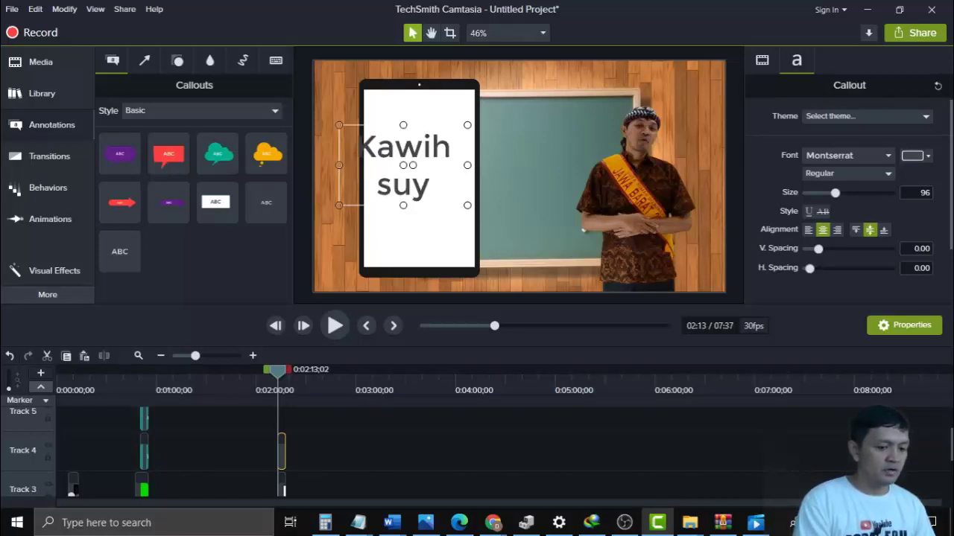
{"action": "key", "text": "BackSpace"}
{"action": "type", "text": "nda ..."}
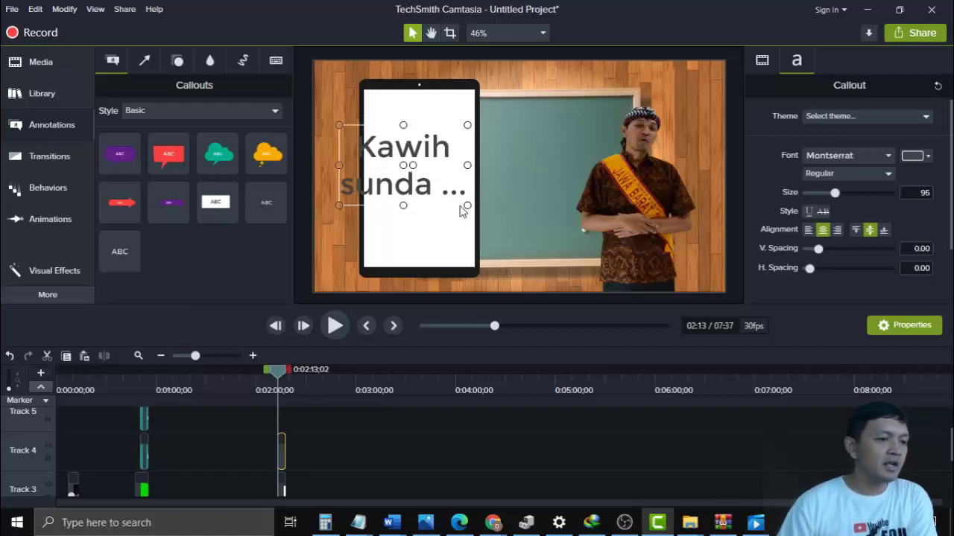
{"action": "scroll", "coordinate": [300, 470], "scroll_direction": "down", "scroll_amount": 5}
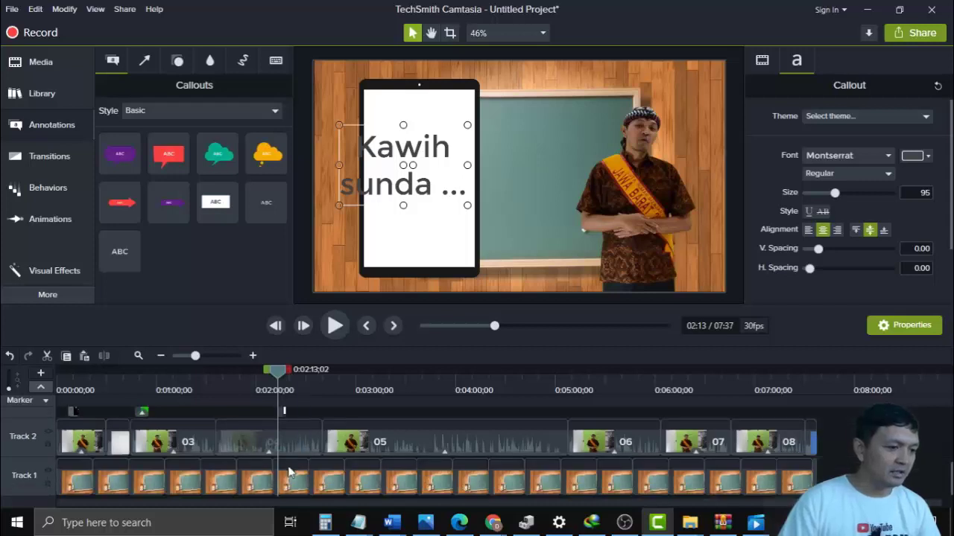
{"action": "left_click", "coordinate": [233, 445]}
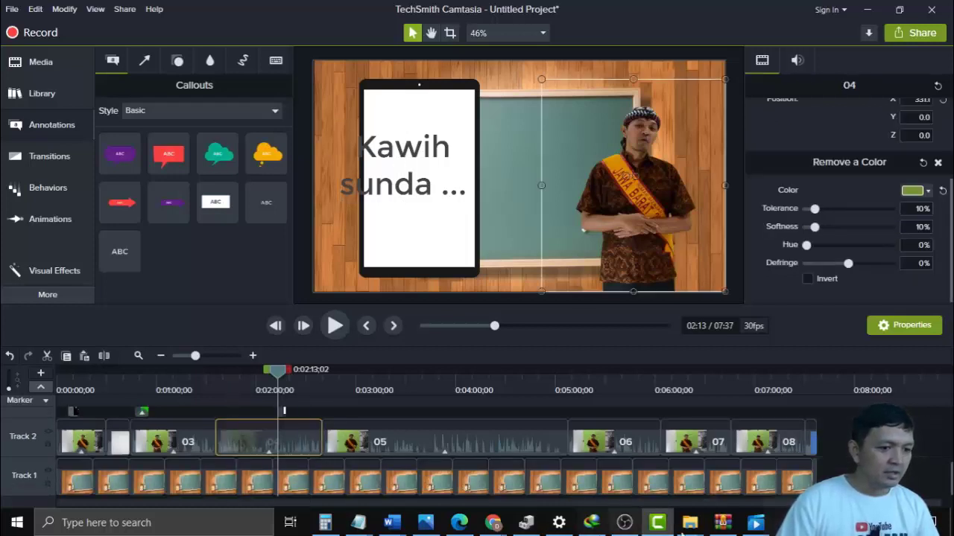
- Bring the Kawih outline document forward in Word and scroll down through the script rows
{"action": "mouse_move", "coordinate": [388, 524]}
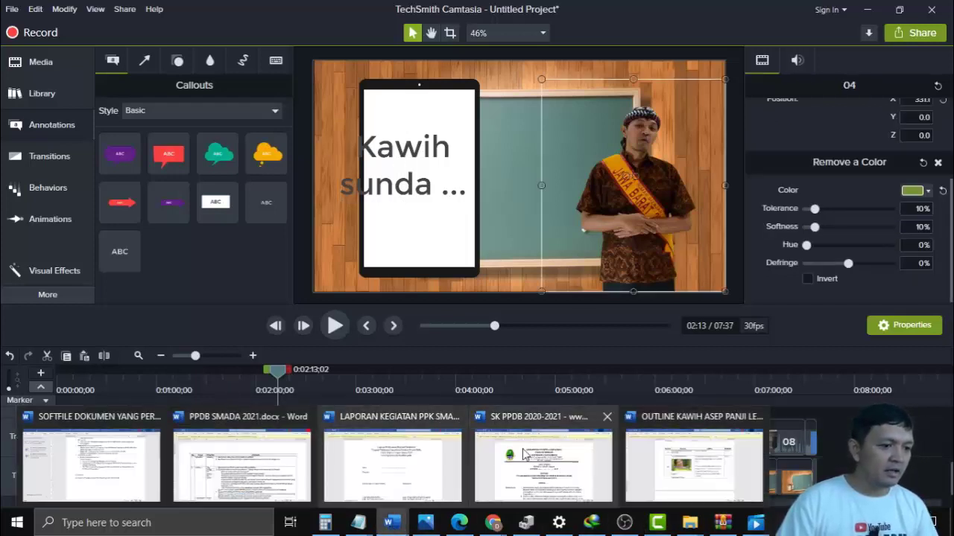
{"action": "left_click", "coordinate": [703, 480]}
{"action": "scroll", "coordinate": [485, 324], "scroll_direction": "down", "scroll_amount": 10}
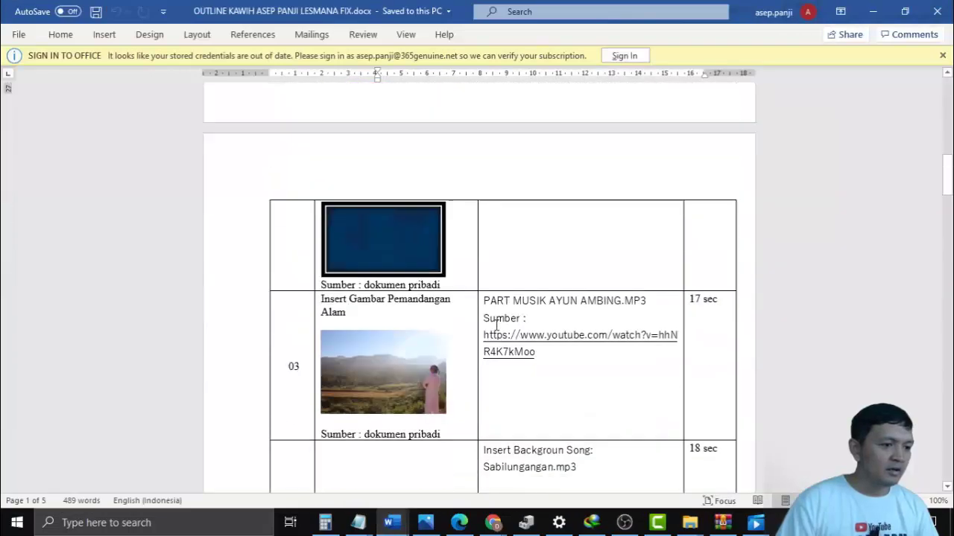
{"action": "left_click", "coordinate": [585, 287]}
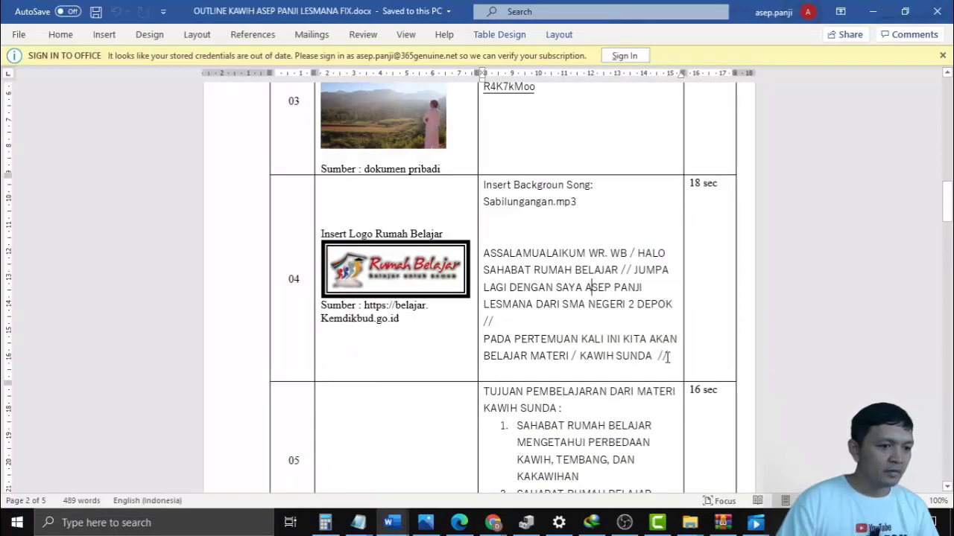
{"action": "scroll", "coordinate": [630, 341], "scroll_direction": "down", "scroll_amount": 1}
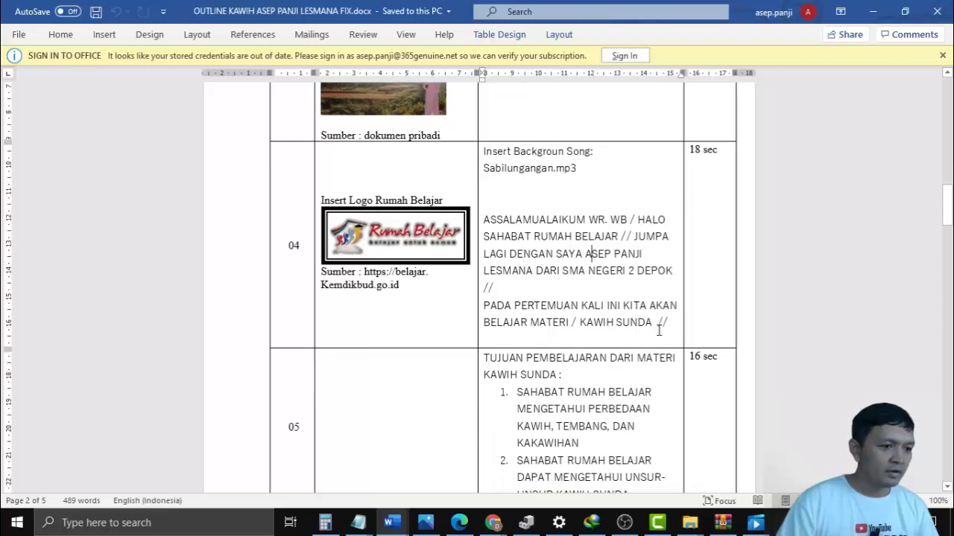
{"action": "scroll", "coordinate": [656, 326], "scroll_direction": "down", "scroll_amount": 1}
{"action": "scroll", "coordinate": [660, 297], "scroll_direction": "down", "scroll_amount": 1}
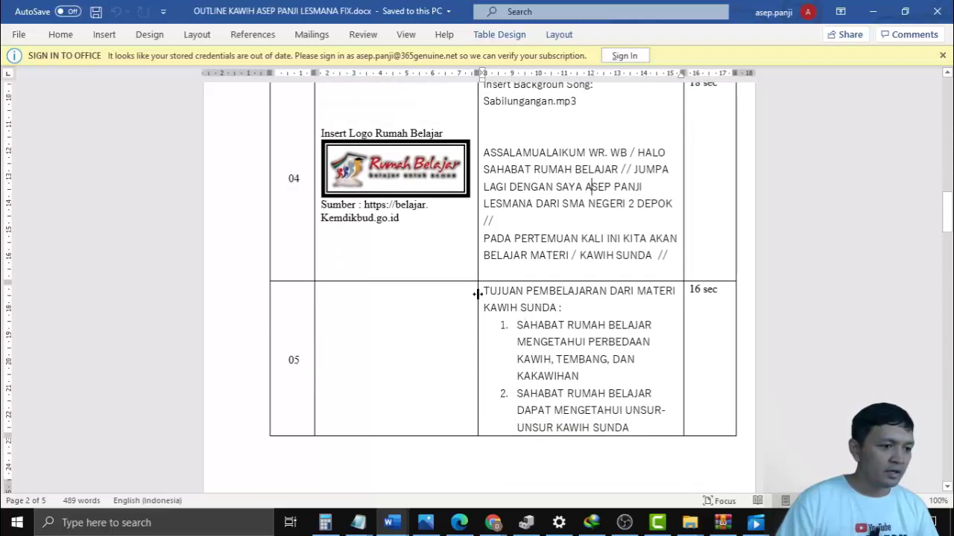
{"action": "left_click_drag", "start_coordinate": [485, 289], "coordinate": [602, 321]}
{"action": "scroll", "coordinate": [560, 477], "scroll_direction": "down", "scroll_amount": 4}
{"action": "scroll", "coordinate": [560, 474], "scroll_direction": "down", "scroll_amount": 9}
{"action": "scroll", "coordinate": [603, 322], "scroll_direction": "up", "scroll_amount": 4}
{"action": "scroll", "coordinate": [604, 322], "scroll_direction": "up", "scroll_amount": 4}
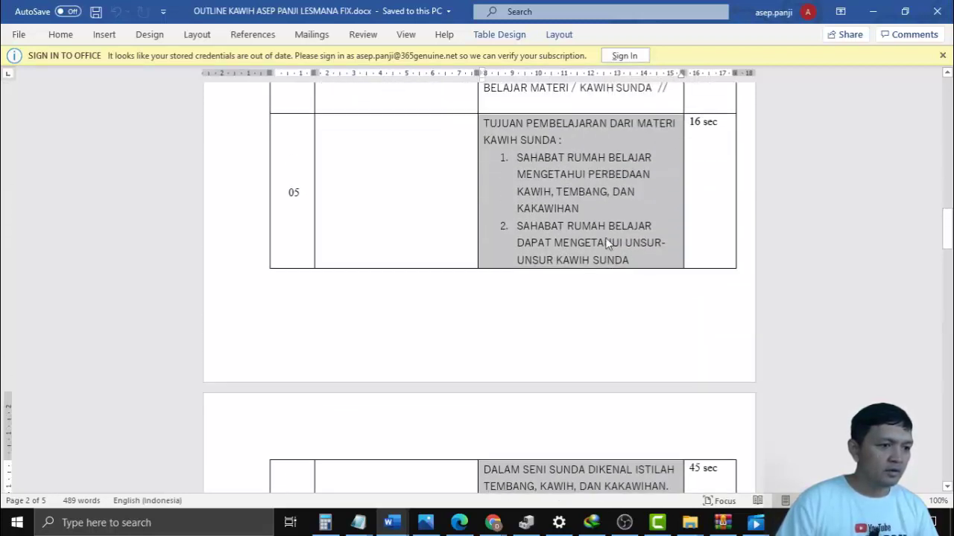
{"action": "left_click", "coordinate": [605, 240]}
- Select row 05's TUJUAN PEMBELAJARAN learning-objectives text
{"action": "left_click_drag", "start_coordinate": [485, 123], "coordinate": [618, 340]}
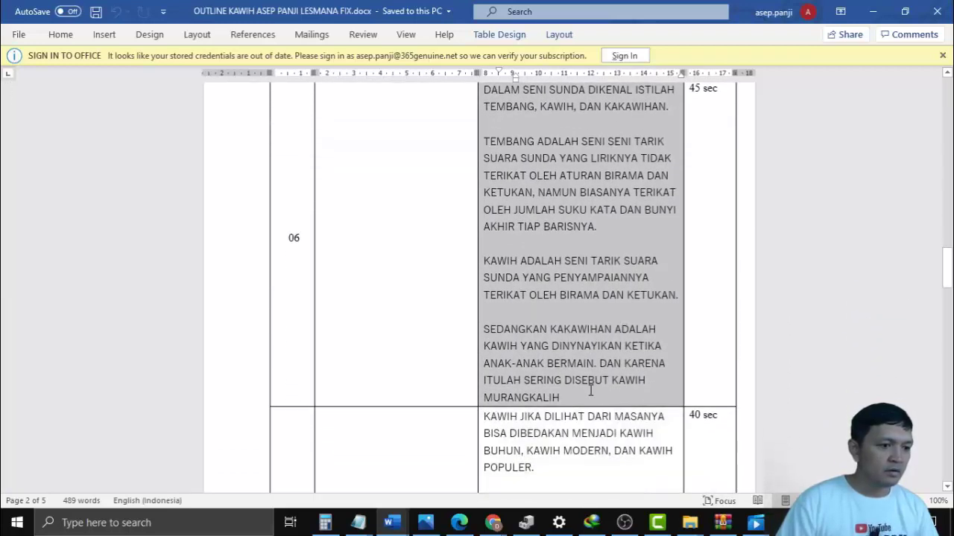
{"action": "scroll", "coordinate": [590, 390], "scroll_direction": "up", "scroll_amount": 12}
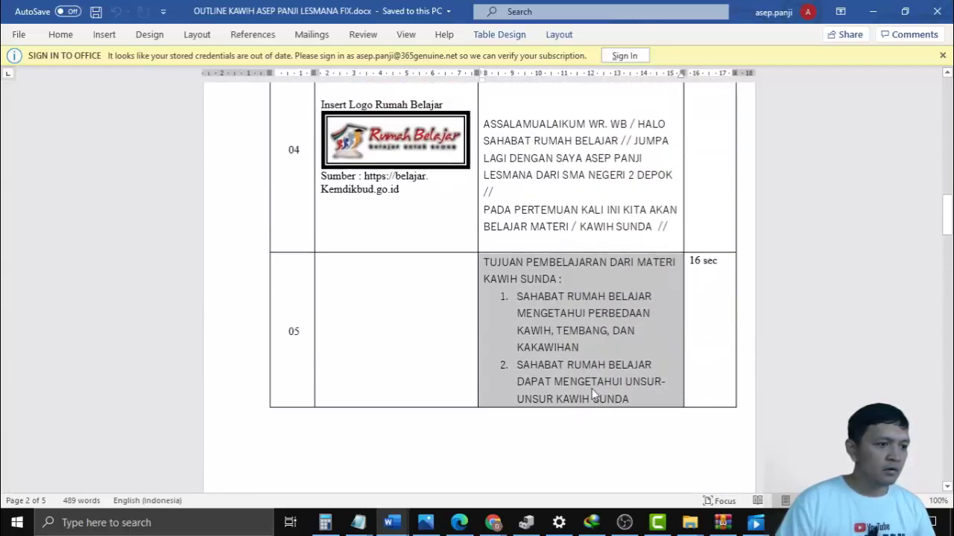
{"action": "scroll", "coordinate": [592, 388], "scroll_direction": "up", "scroll_amount": 1}
{"action": "scroll", "coordinate": [592, 389], "scroll_direction": "down", "scroll_amount": 9}
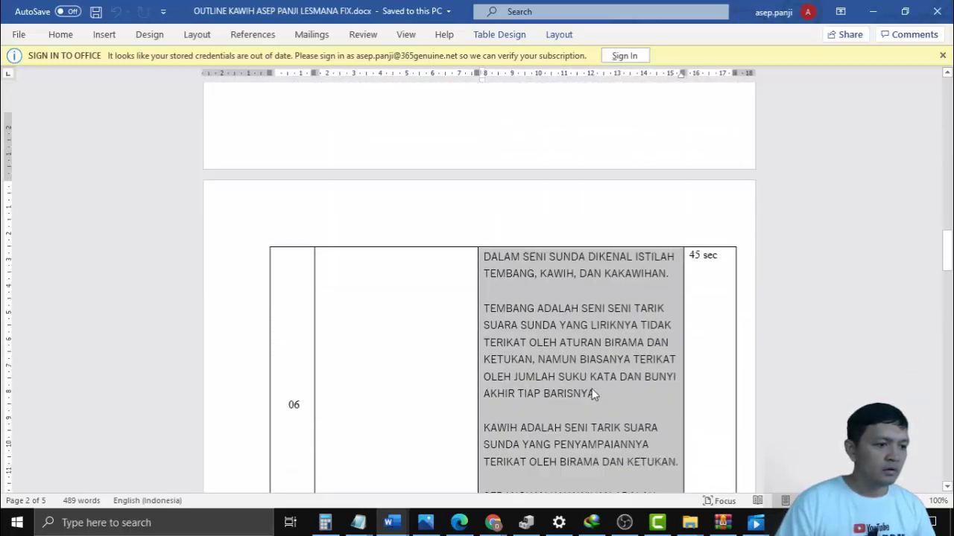
{"action": "scroll", "coordinate": [593, 388], "scroll_direction": "up", "scroll_amount": 7}
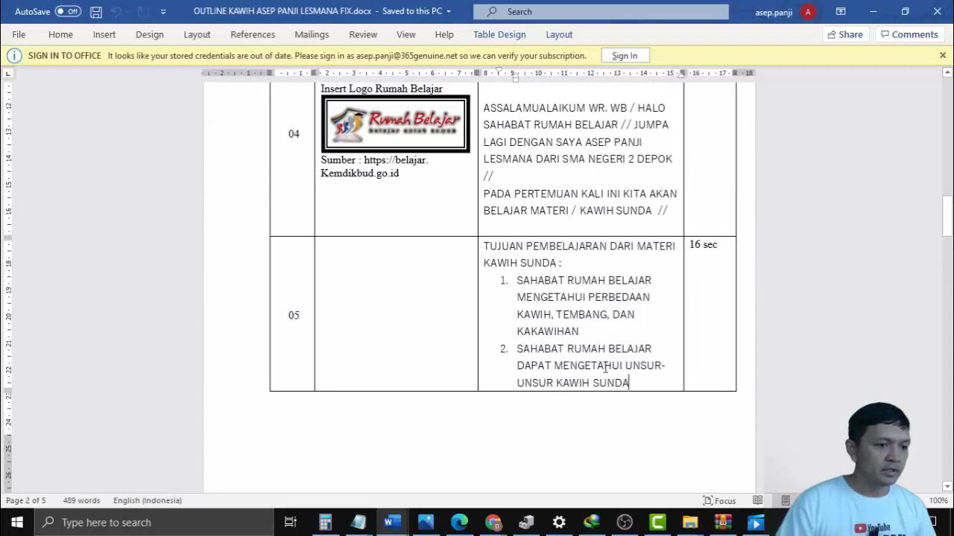
{"action": "left_click_drag", "start_coordinate": [630, 383], "coordinate": [483, 246]}
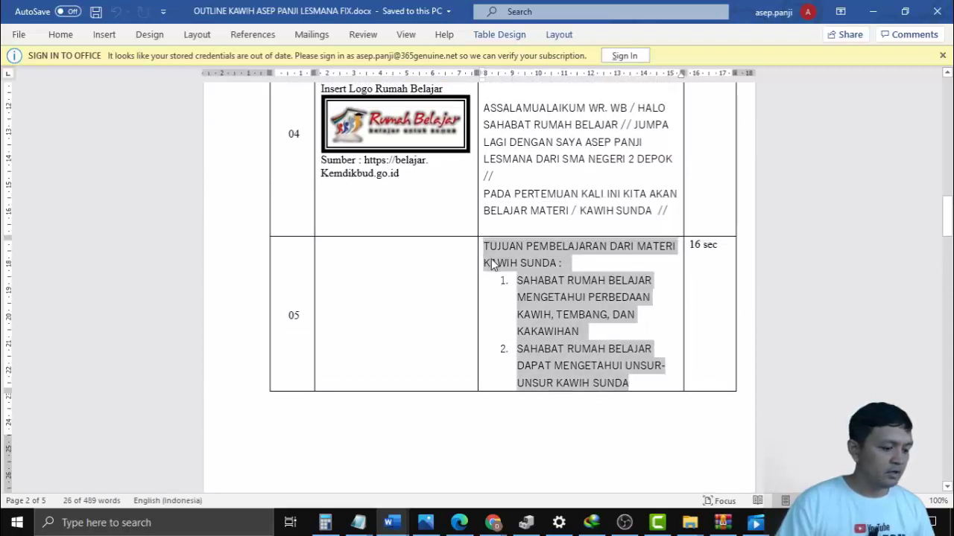
- Back in Camtasia, move the tablet and text clips later and make them last longer
{"action": "left_click", "coordinate": [660, 525]}
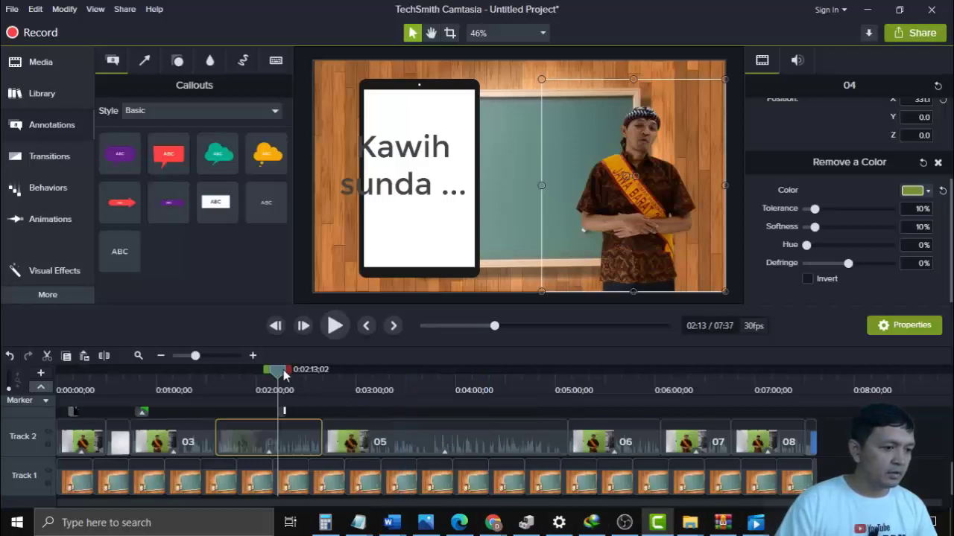
{"action": "left_click_drag", "start_coordinate": [284, 376], "coordinate": [356, 376]}
{"action": "scroll", "coordinate": [330, 440], "scroll_direction": "up", "scroll_amount": 2}
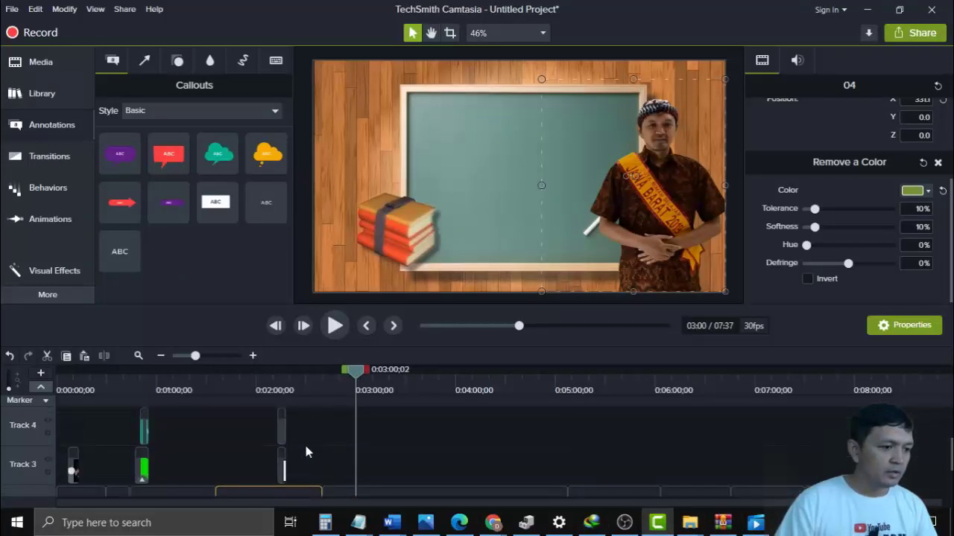
{"action": "left_click_drag", "start_coordinate": [322, 469], "coordinate": [505, 427]}
{"action": "left_click_drag", "start_coordinate": [356, 370], "coordinate": [438, 372]}
- Paste the learning objectives into the callout and narrow the box to fit the tablet screen
{"action": "left_click", "coordinate": [400, 152]}
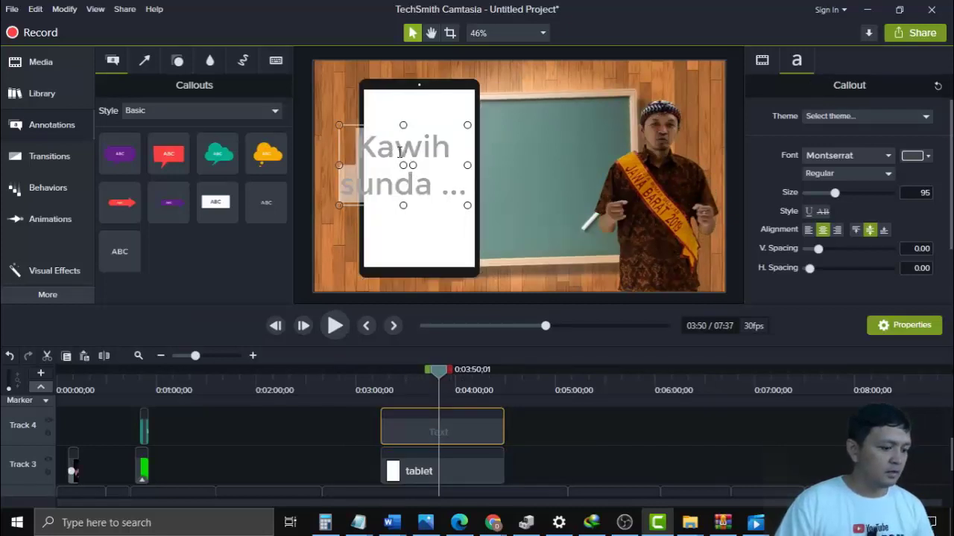
{"action": "key", "text": "ctrl+v"}
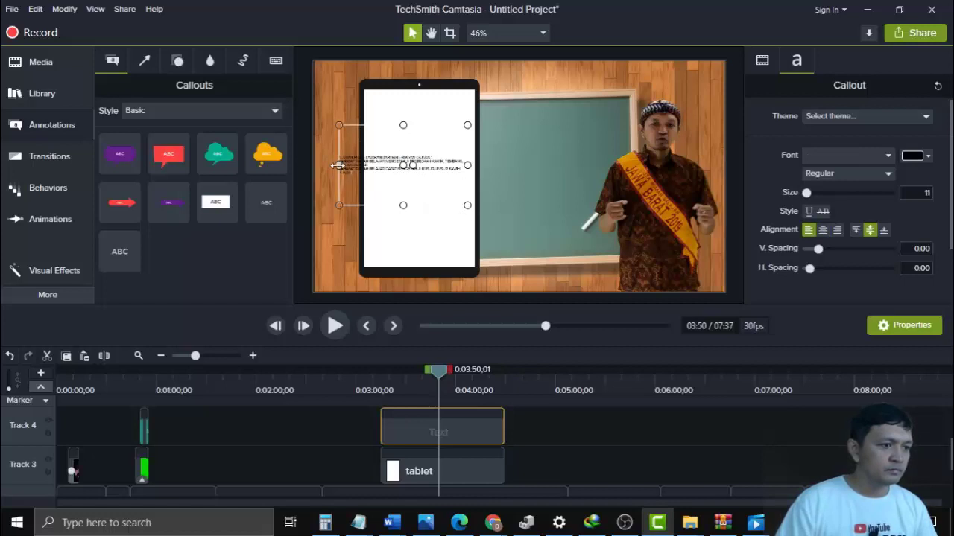
{"action": "left_click_drag", "start_coordinate": [337, 165], "coordinate": [376, 165]}
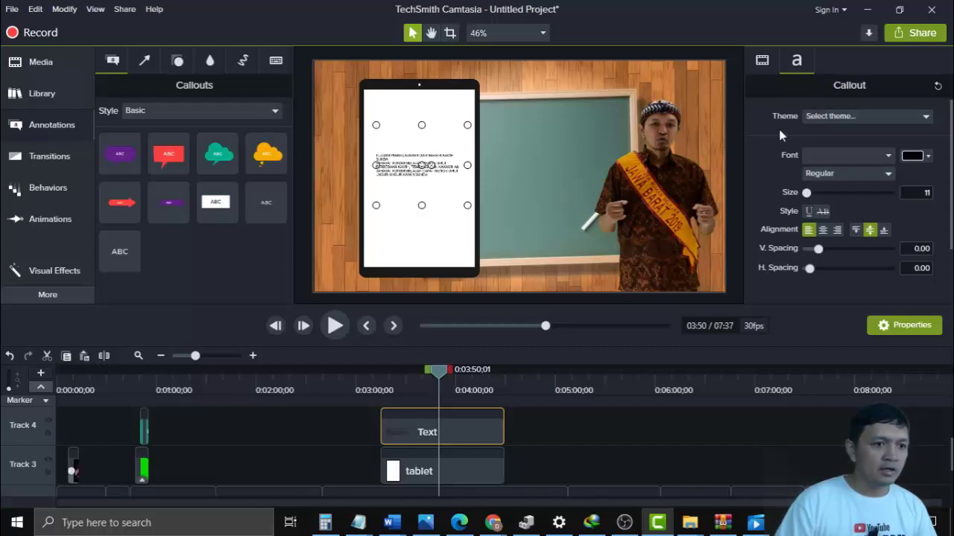
{"action": "left_click_drag", "start_coordinate": [806, 193], "coordinate": [815, 193]}
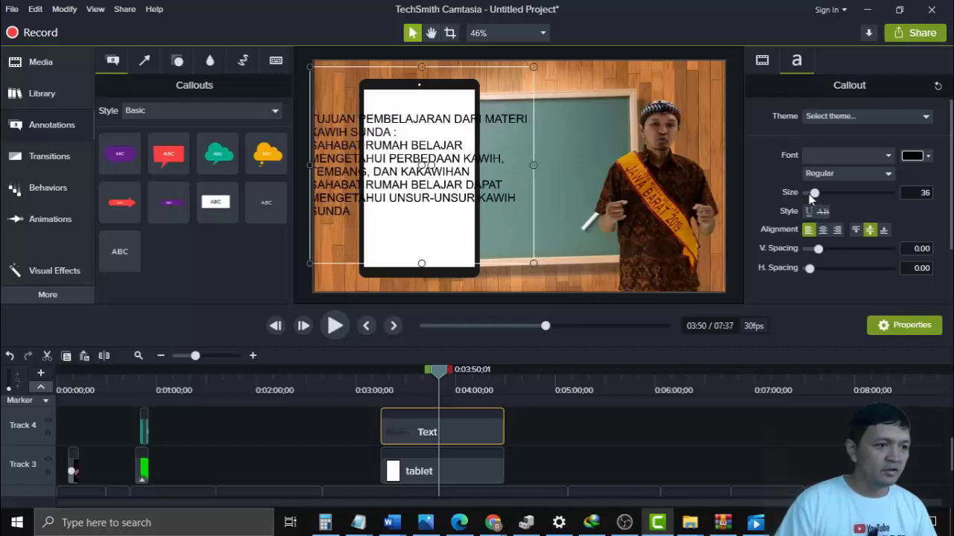
{"action": "left_click_drag", "start_coordinate": [309, 164], "coordinate": [371, 164]}
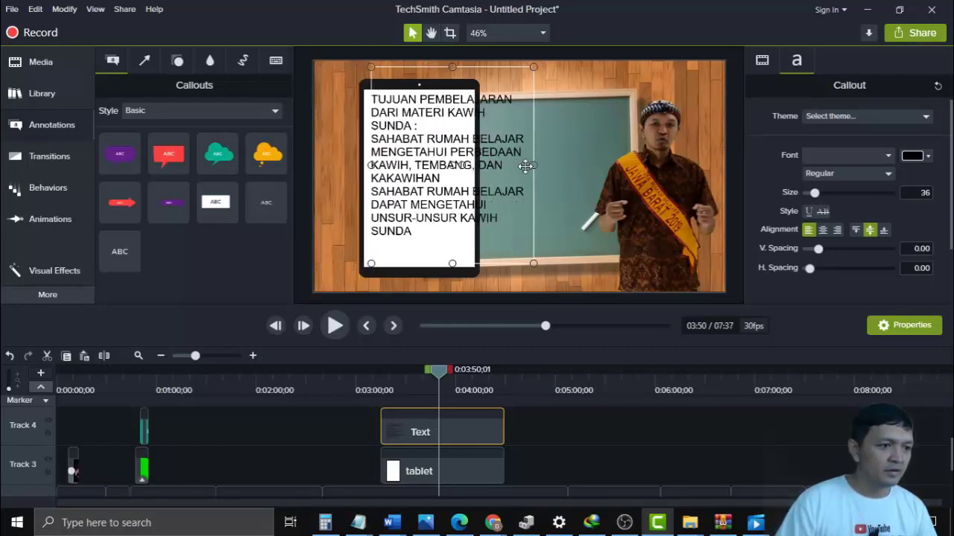
{"action": "left_click_drag", "start_coordinate": [531, 164], "coordinate": [481, 165]}
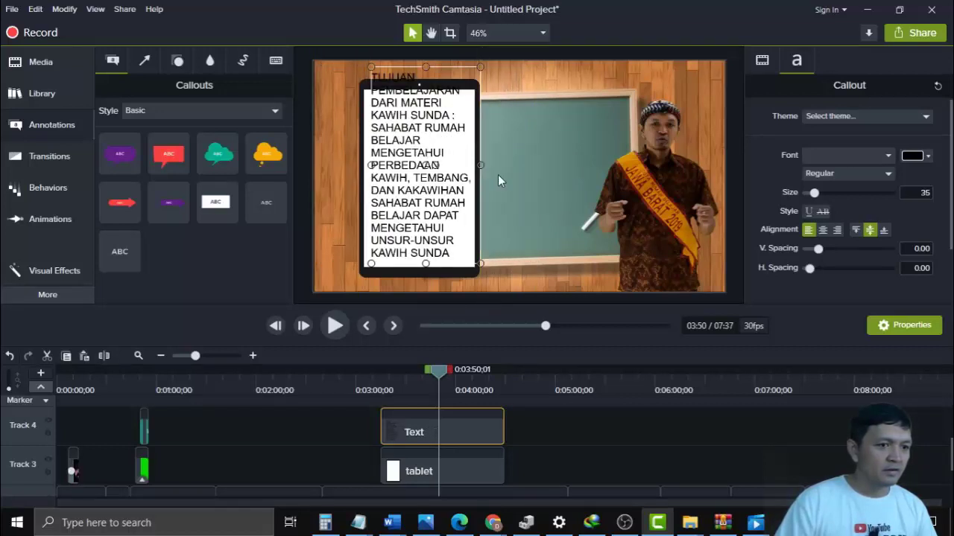
{"action": "left_click", "coordinate": [476, 67]}
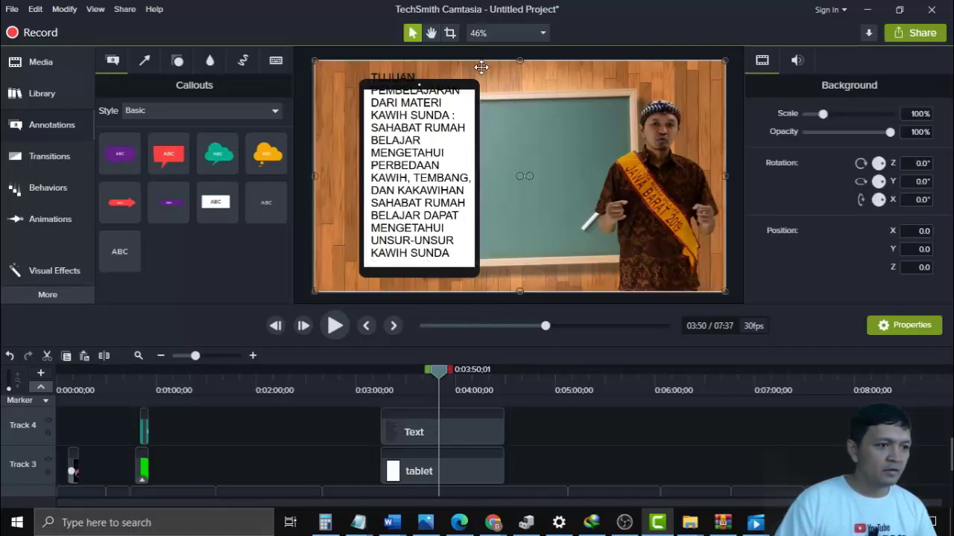
{"action": "left_click", "coordinate": [463, 117]}
{"action": "left_click_drag", "start_coordinate": [481, 66], "coordinate": [468, 98]}
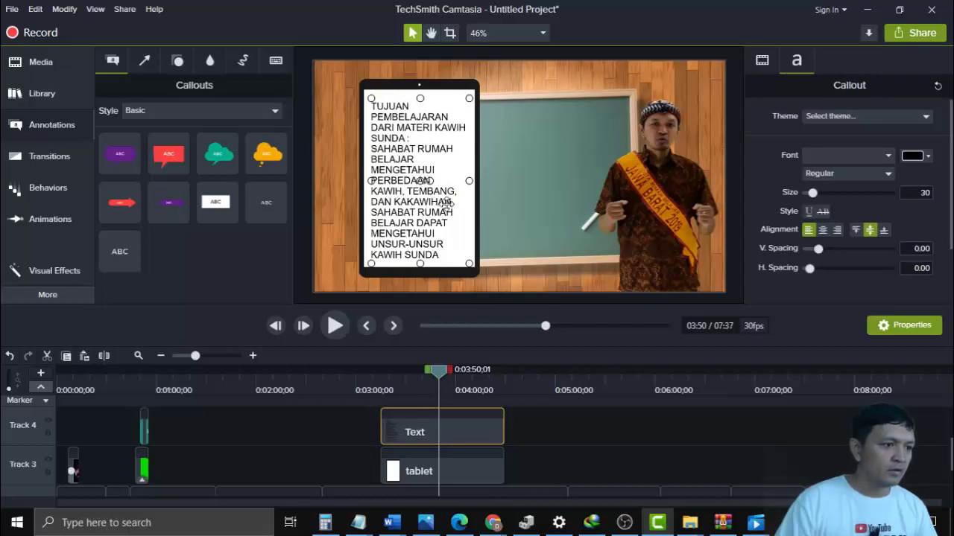
- Add blank lines after the heading and between objectives, numbering them '1.' and '2.'
{"action": "left_click", "coordinate": [415, 139]}
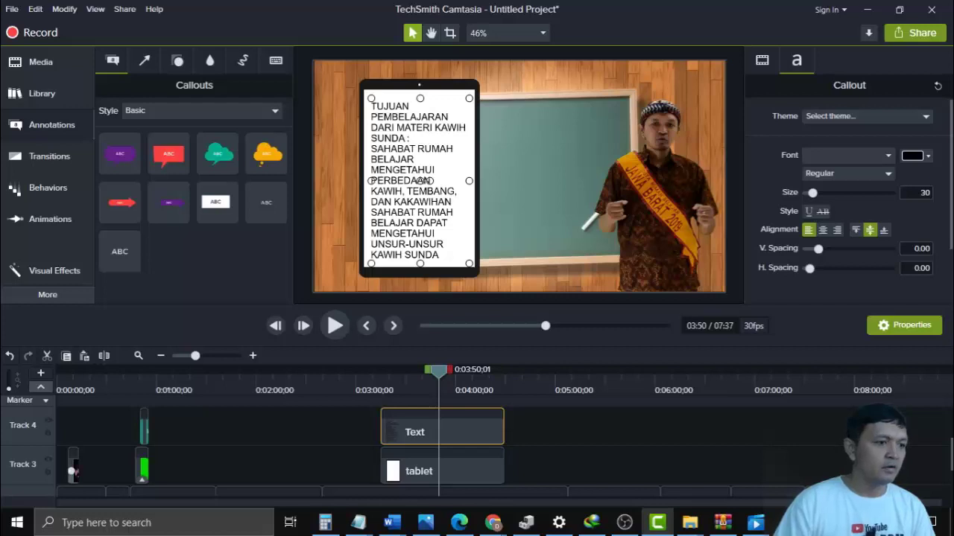
{"action": "key", "text": "Return"}
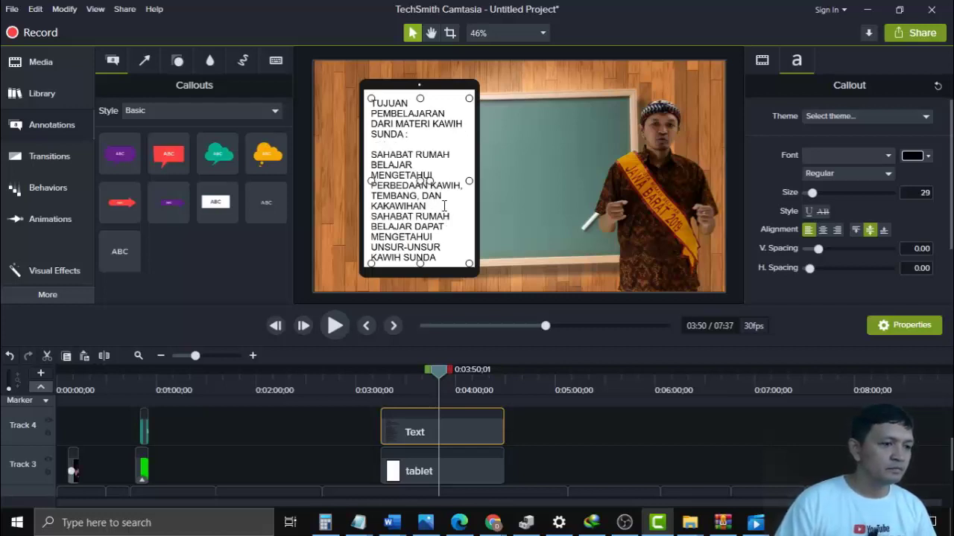
{"action": "left_click", "coordinate": [374, 155]}
{"action": "left_click", "coordinate": [375, 155]}
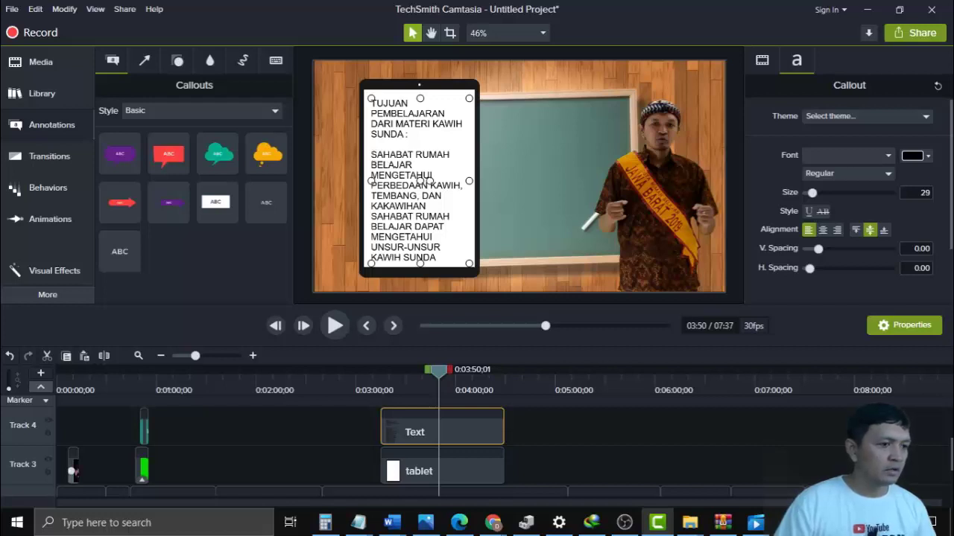
{"action": "type", "text": "1."}
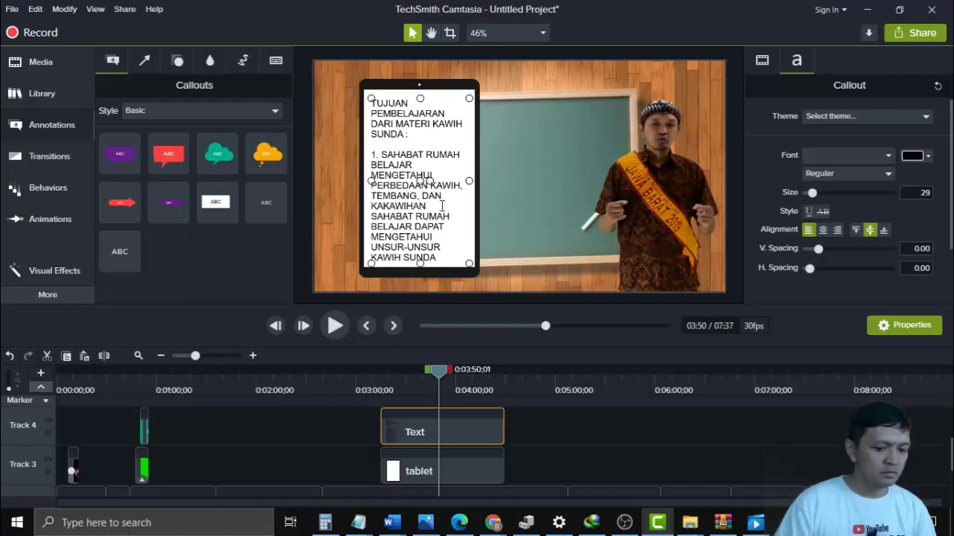
{"action": "key", "text": "Return"}
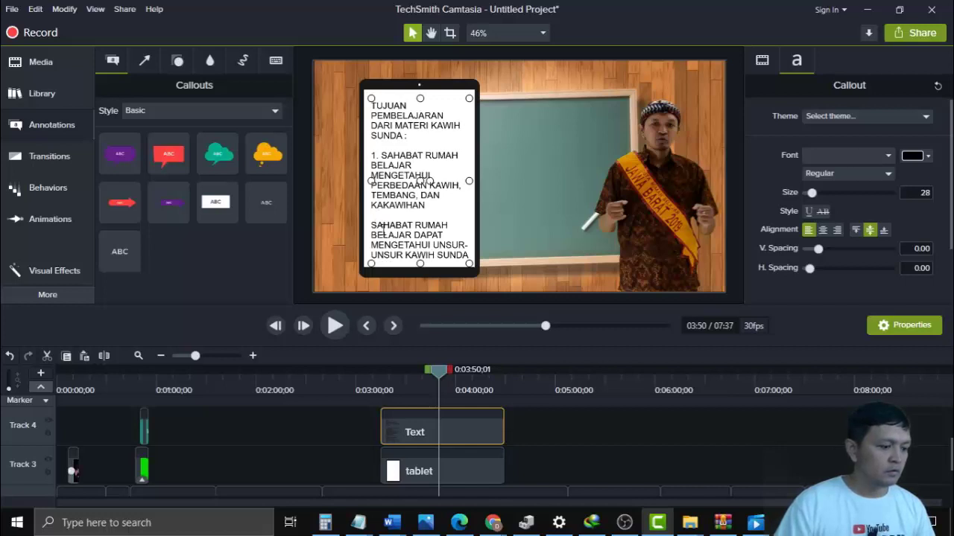
{"action": "type", "text": "2"}
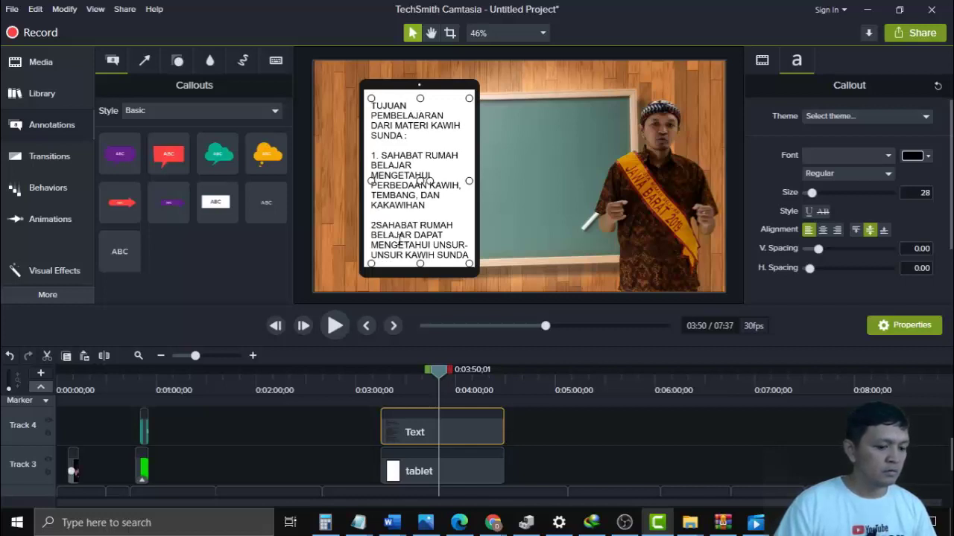
{"action": "type", "text": "."}
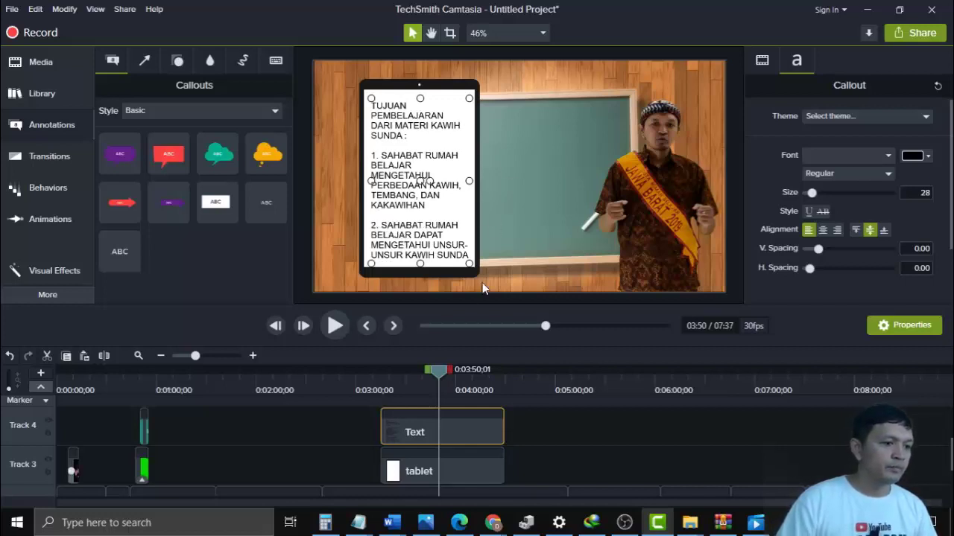
- Nudge clip 05's presenter left, closer to the tablet
{"action": "left_click_drag", "start_coordinate": [443, 377], "coordinate": [393, 378]}
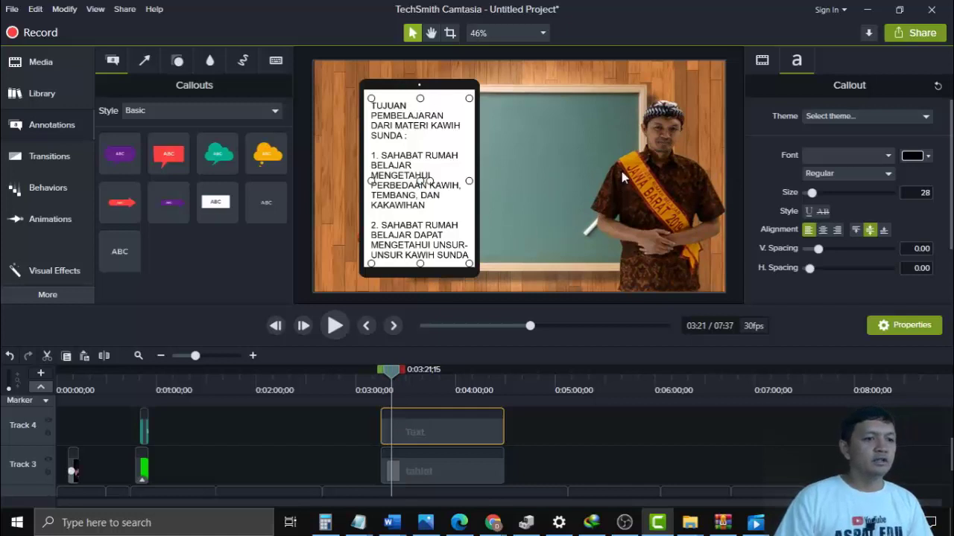
{"action": "left_click", "coordinate": [640, 195]}
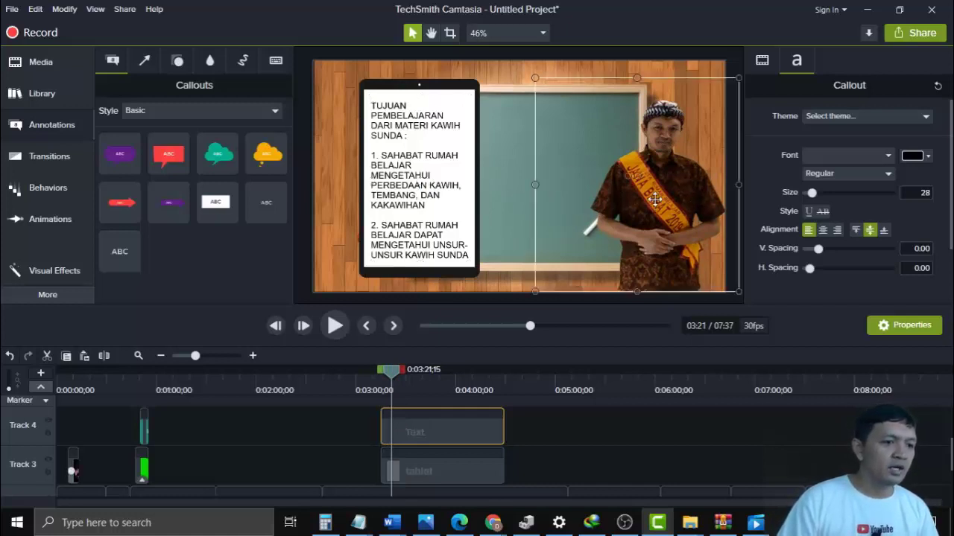
{"action": "left_click_drag", "start_coordinate": [641, 195], "coordinate": [623, 209]}
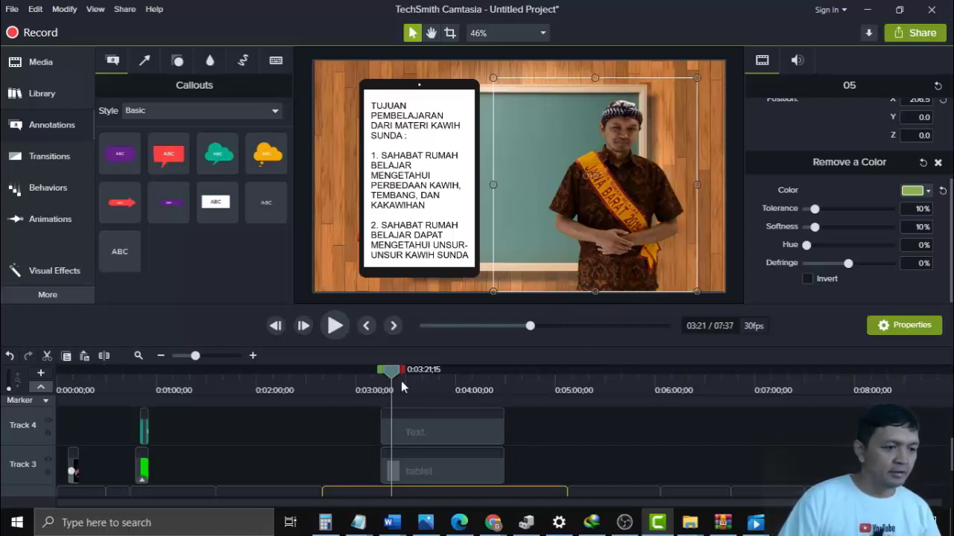
- Centre clip 06's presenter on the chalkboard at X 39.1 and check the result along the ruler
{"action": "left_click_drag", "start_coordinate": [395, 379], "coordinate": [607, 402]}
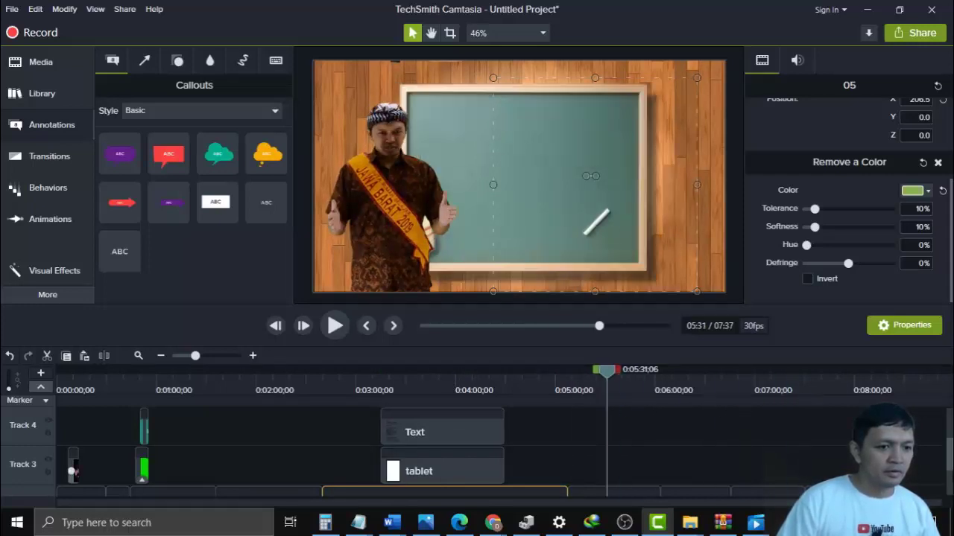
{"action": "scroll", "coordinate": [432, 452], "scroll_direction": "down", "scroll_amount": 2}
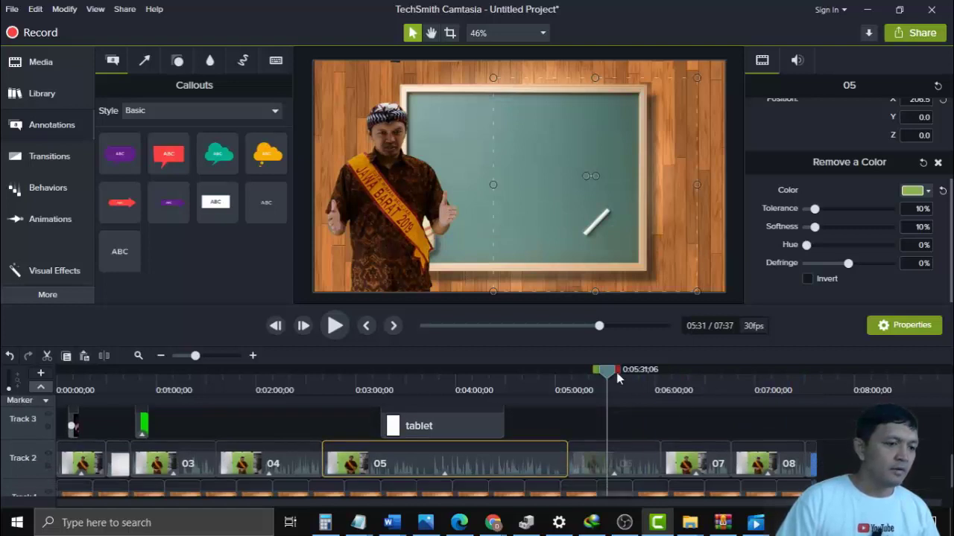
{"action": "mouse_move", "coordinate": [611, 373]}
{"action": "left_mouse_down"}
{"action": "mouse_move", "coordinate": [622, 372]}
{"action": "mouse_move", "coordinate": [611, 373]}
{"action": "left_mouse_up"}
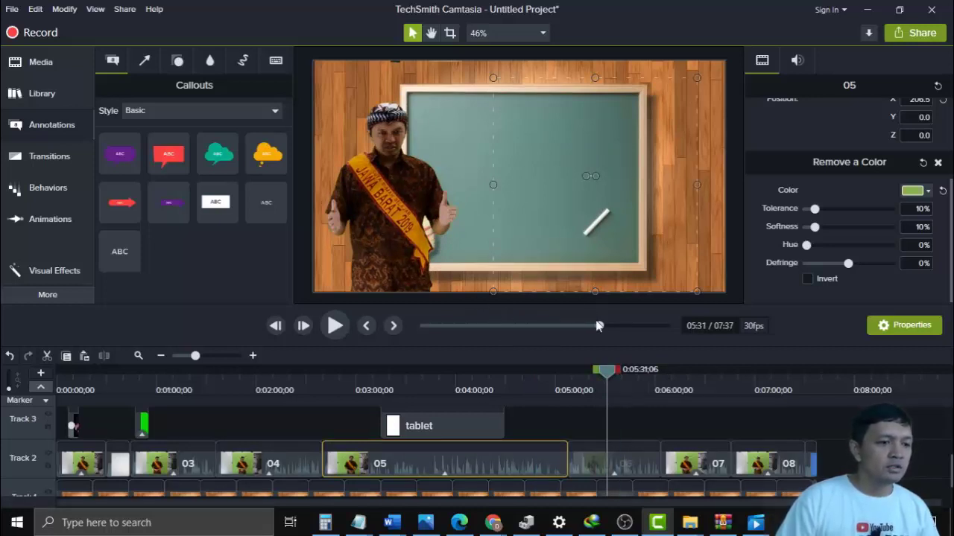
{"action": "left_click", "coordinate": [383, 213]}
{"action": "left_click_drag", "start_coordinate": [383, 214], "coordinate": [523, 215]}
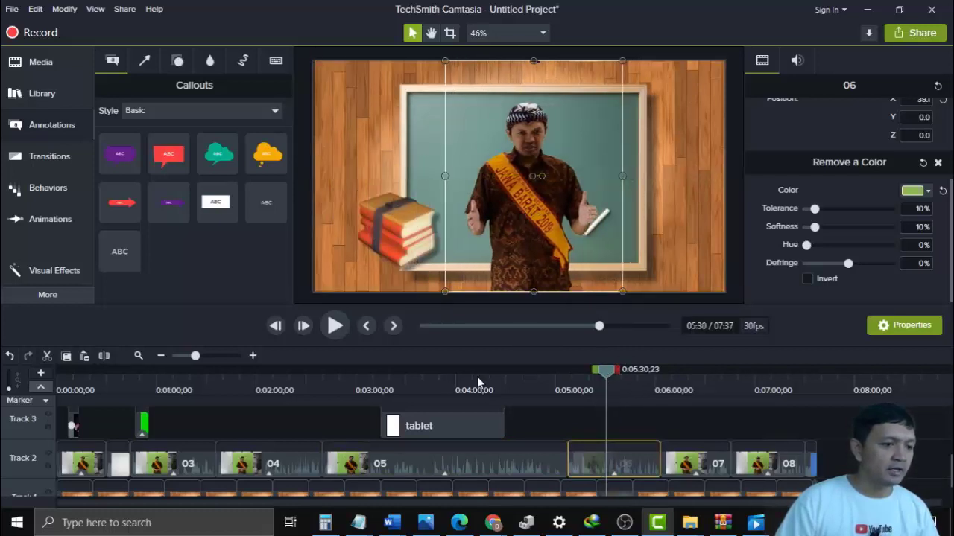
{"action": "left_click", "coordinate": [449, 380]}
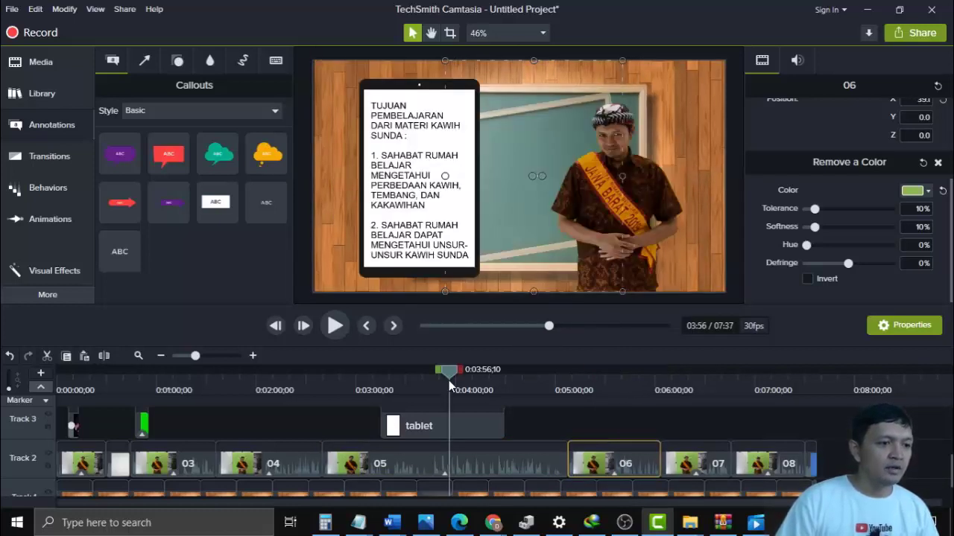
{"action": "left_click", "coordinate": [573, 382]}
{"action": "left_click", "coordinate": [604, 394]}
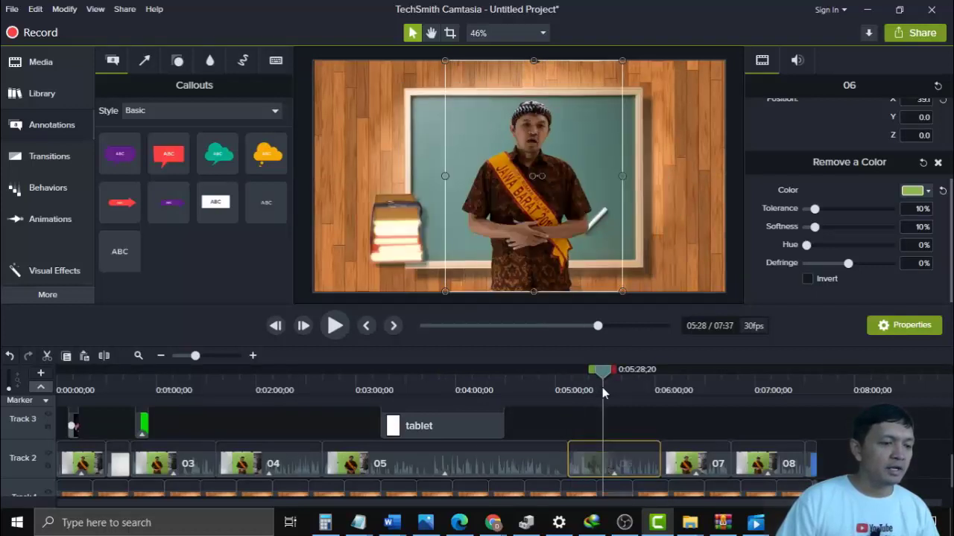
- Import Brush.png into the Media bin
{"action": "left_click", "coordinate": [37, 65]}
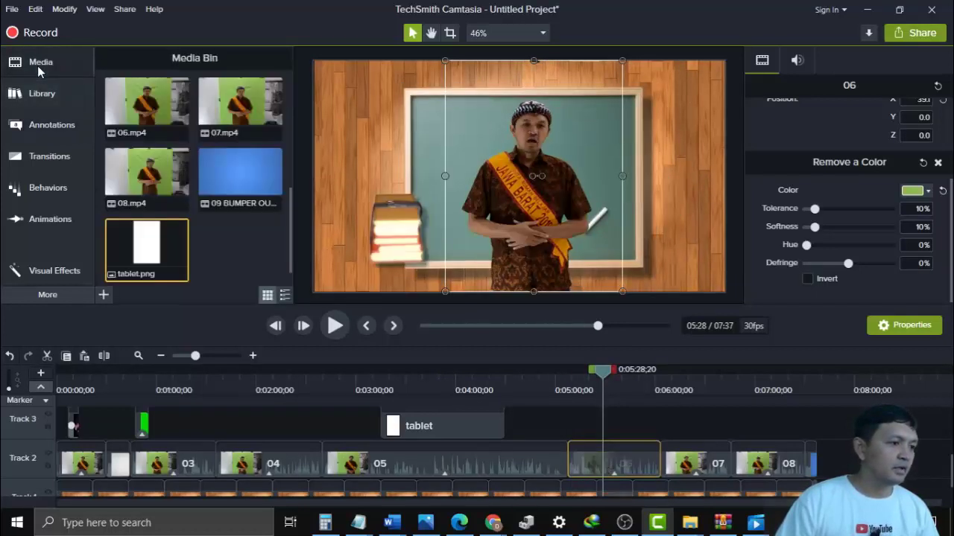
{"action": "left_click", "coordinate": [104, 295]}
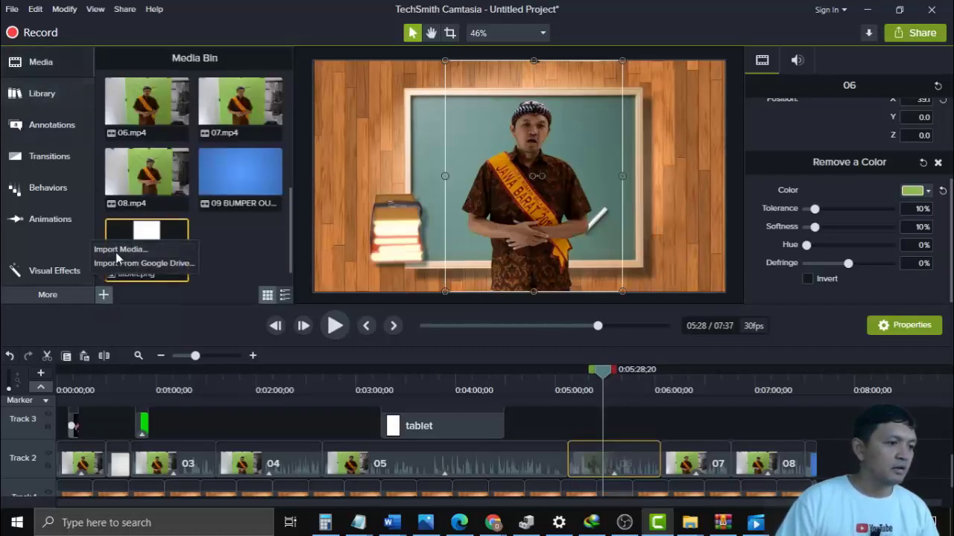
{"action": "left_click", "coordinate": [121, 250]}
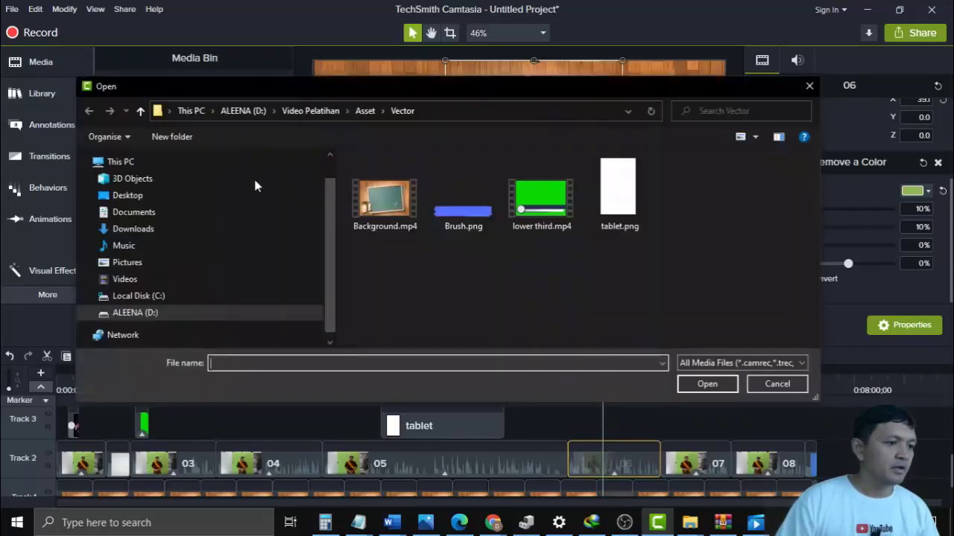
{"action": "left_click", "coordinate": [475, 219]}
{"action": "left_click", "coordinate": [710, 389]}
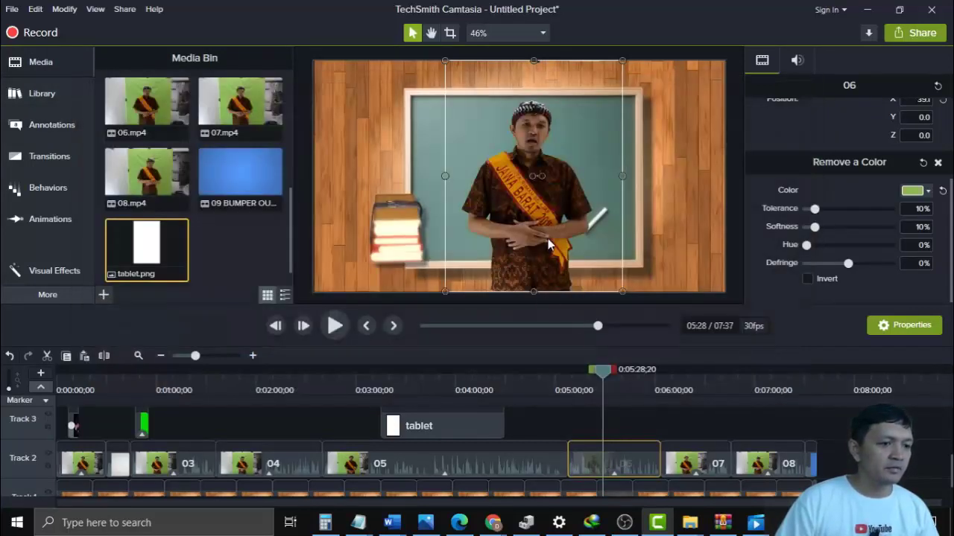
- Place the brush stroke over clip 06 at 56.9% scale in the lower centre of the frame
{"action": "left_click_drag", "start_coordinate": [246, 241], "coordinate": [520, 253]}
{"action": "left_click_drag", "start_coordinate": [322, 212], "coordinate": [491, 246]}
{"action": "left_click_drag", "start_coordinate": [573, 286], "coordinate": [501, 262]}
{"action": "mouse_move", "coordinate": [603, 370]}
{"action": "left_mouse_down"}
{"action": "mouse_move", "coordinate": [632, 374]}
{"action": "mouse_move", "coordinate": [432, 373]}
{"action": "mouse_move", "coordinate": [464, 379]}
{"action": "left_mouse_up"}
{"action": "left_click", "coordinate": [254, 355]}
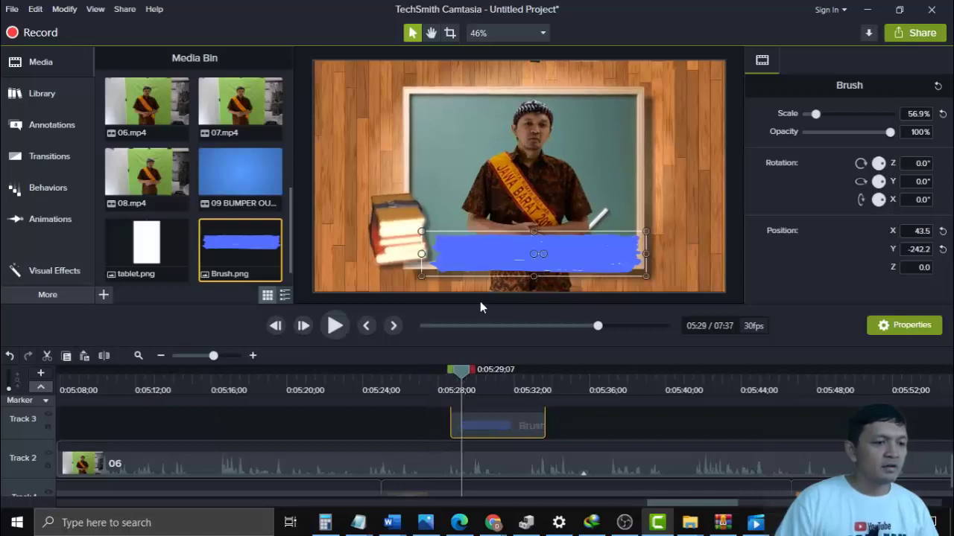
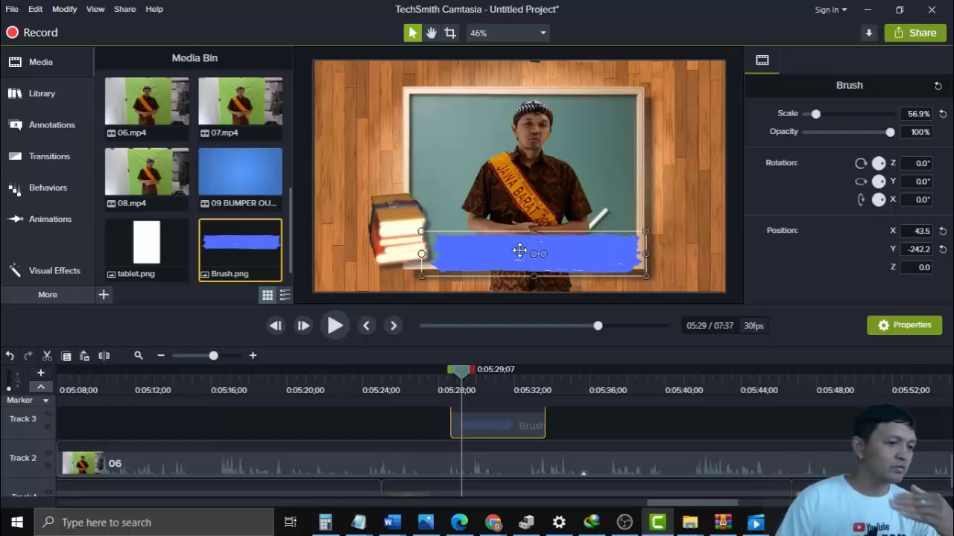
- Drag the blue Brush.png stroke down to the canvas bottom edge at Position Y -430.0
{"action": "left_click", "coordinate": [664, 267]}
{"action": "left_click", "coordinate": [567, 259]}
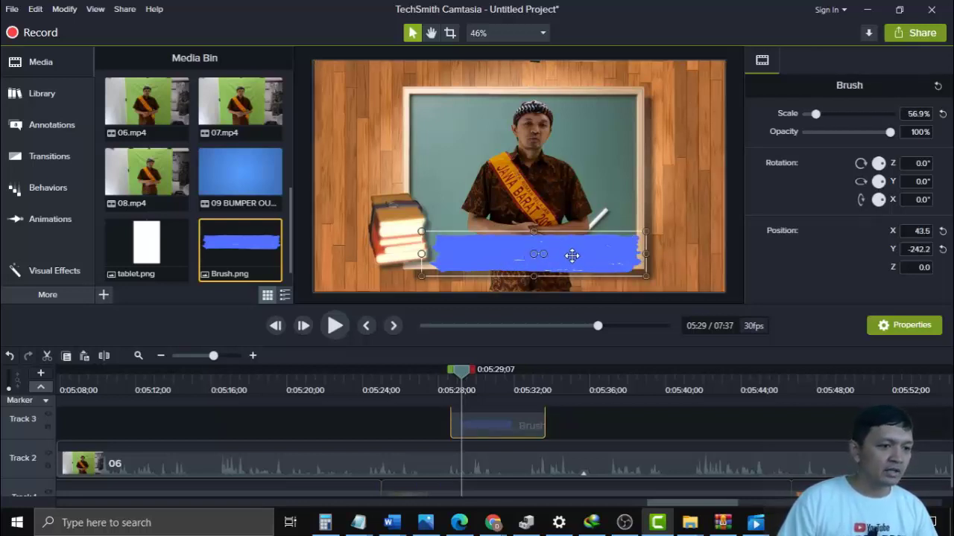
{"action": "left_click_drag", "start_coordinate": [571, 256], "coordinate": [570, 321]}
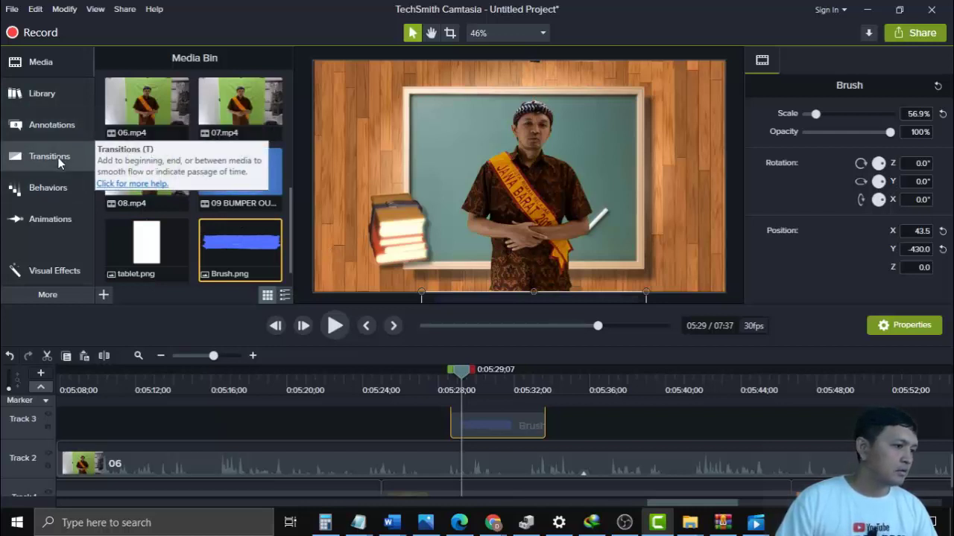
- Apply a Custom animation to the Brush clip that moves the stroke up to Y -247.3, and preview it
{"action": "left_click", "coordinate": [60, 221]}
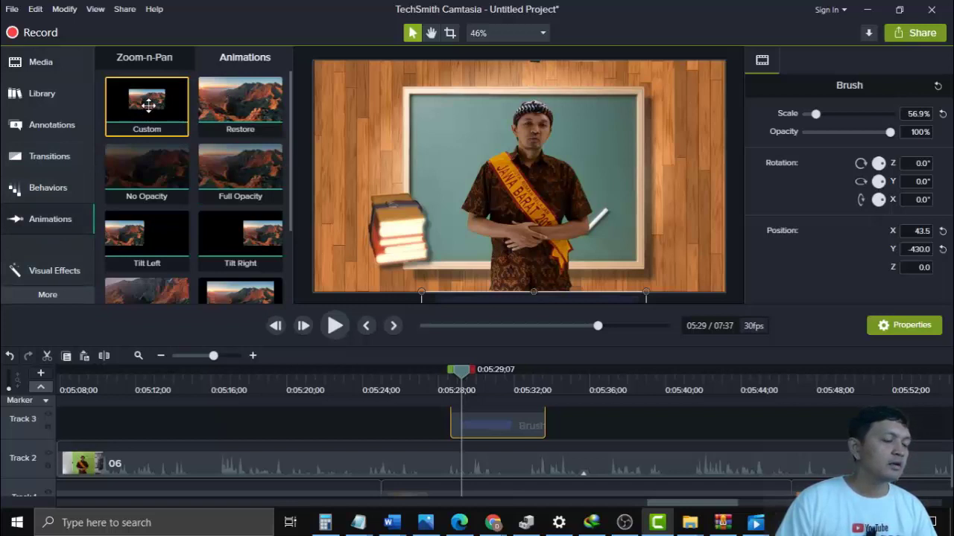
{"action": "mouse_move", "coordinate": [158, 104]}
{"action": "left_mouse_down"}
{"action": "mouse_move", "coordinate": [256, 221]}
{"action": "mouse_move", "coordinate": [426, 370]}
{"action": "mouse_move", "coordinate": [464, 427]}
{"action": "left_mouse_up"}
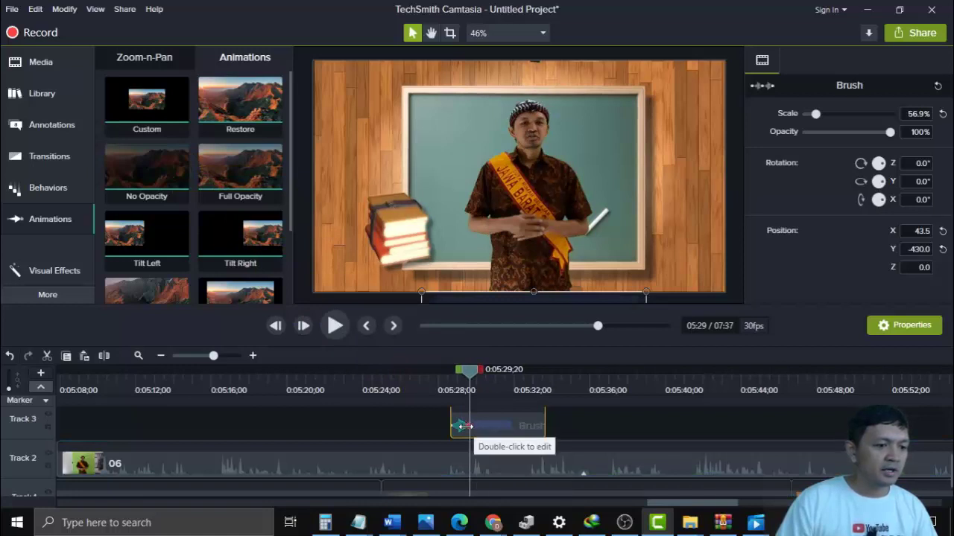
{"action": "left_click_drag", "start_coordinate": [507, 291], "coordinate": [507, 233]}
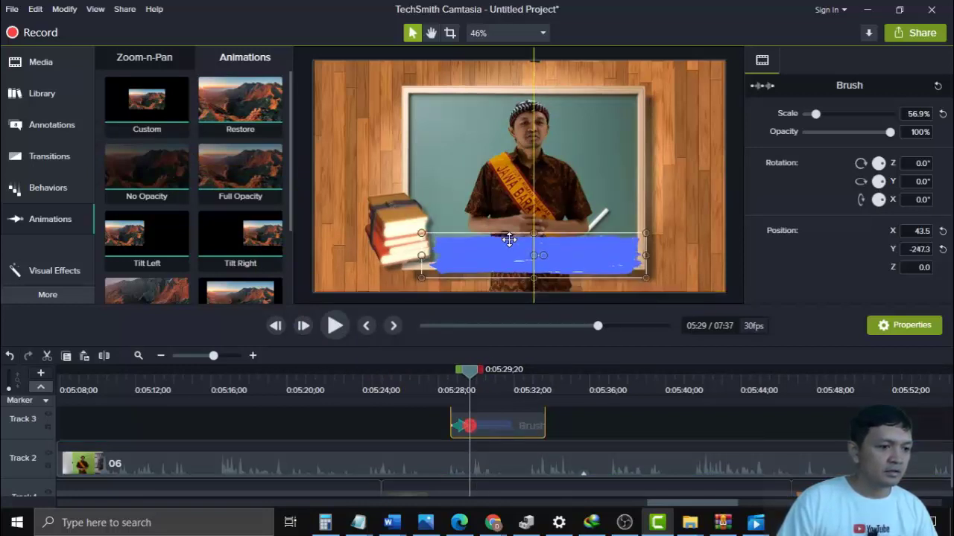
{"action": "left_click", "coordinate": [448, 370]}
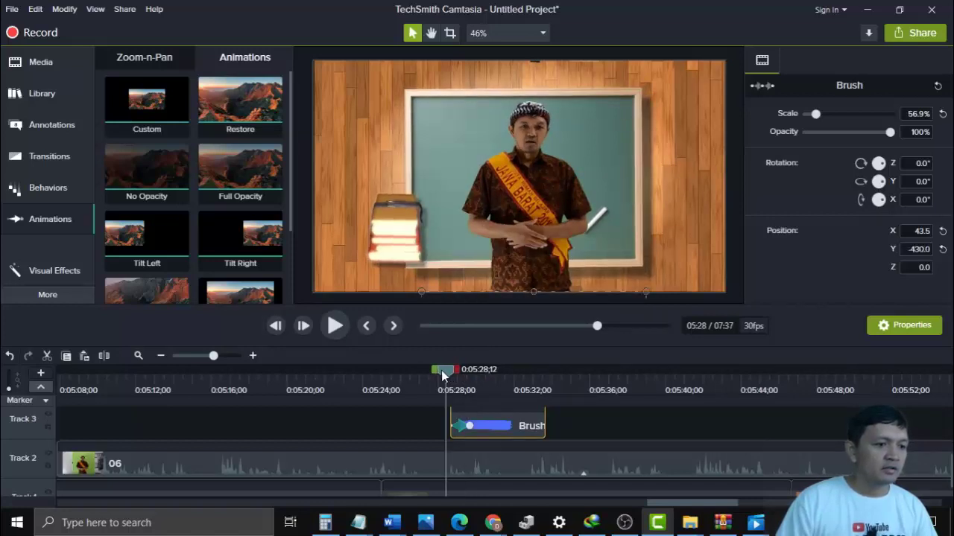
{"action": "left_click", "coordinate": [336, 328]}
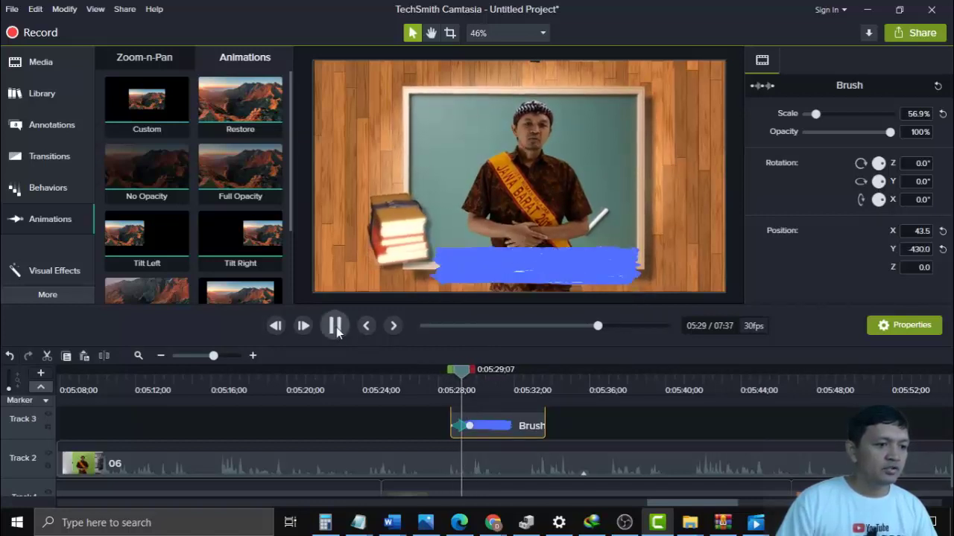
{"action": "left_click", "coordinate": [458, 371]}
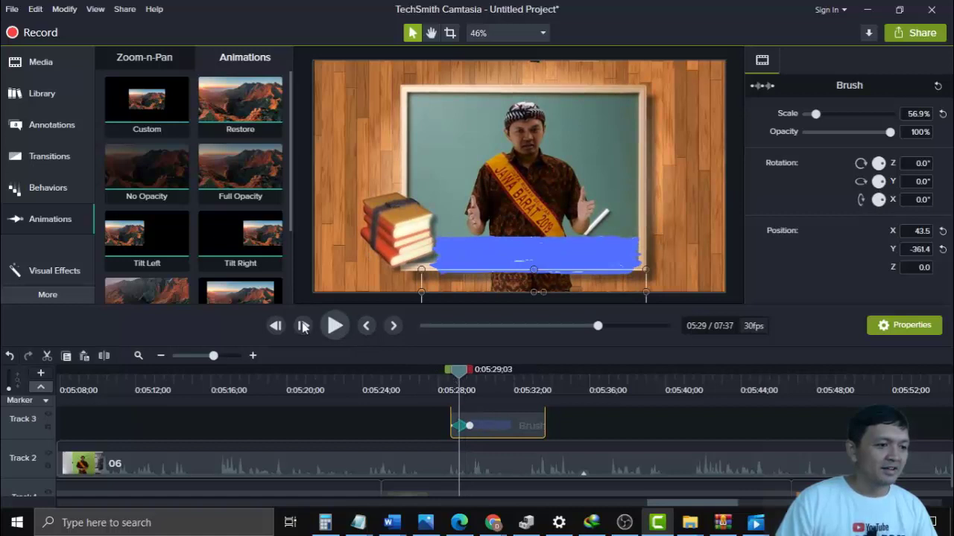
- Shorten the brush slide-in animation to 8 frames and replay it
{"action": "left_click", "coordinate": [253, 356]}
{"action": "left_click", "coordinate": [254, 357]}
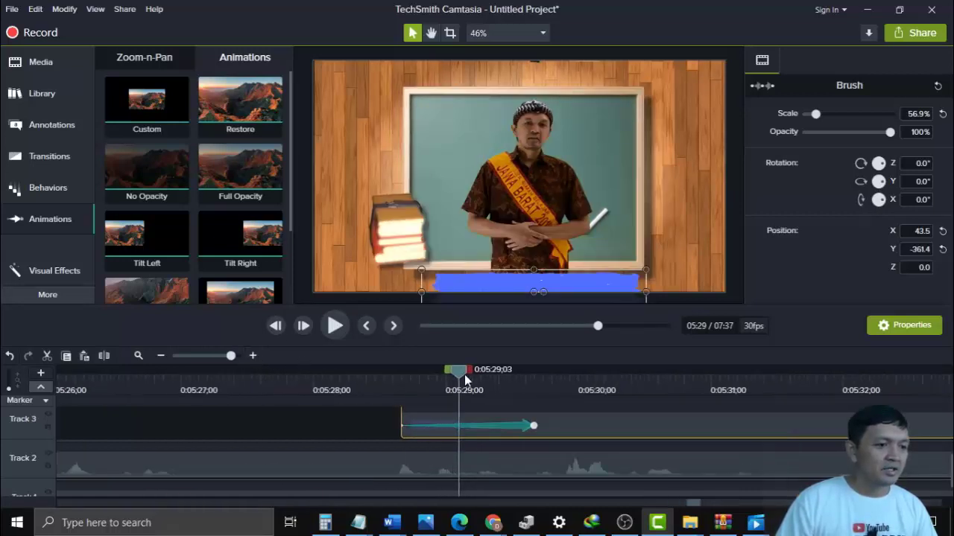
{"action": "mouse_move", "coordinate": [461, 371]}
{"action": "left_mouse_down"}
{"action": "mouse_move", "coordinate": [392, 371]}
{"action": "mouse_move", "coordinate": [492, 375]}
{"action": "left_mouse_up"}
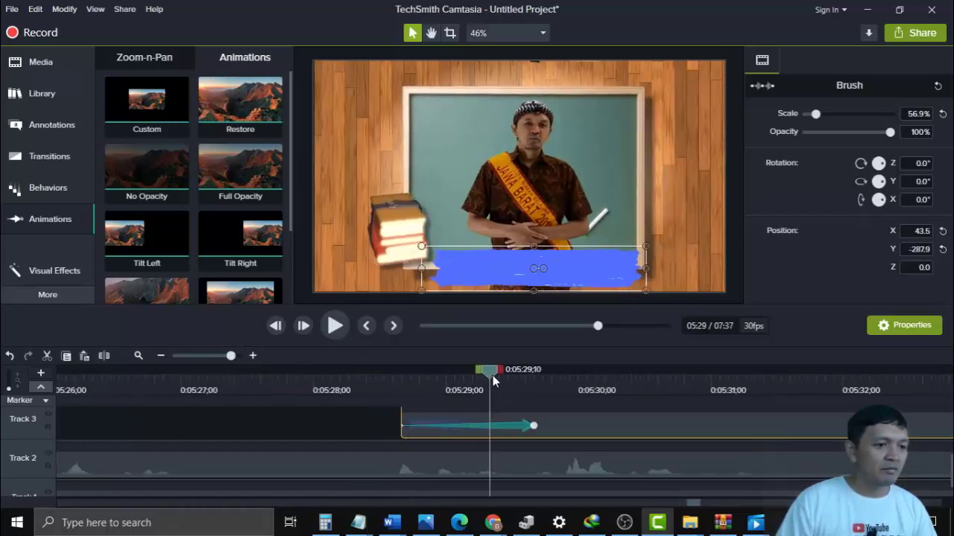
{"action": "left_click_drag", "start_coordinate": [533, 426], "coordinate": [444, 427]}
{"action": "left_click_drag", "start_coordinate": [447, 426], "coordinate": [448, 426]}
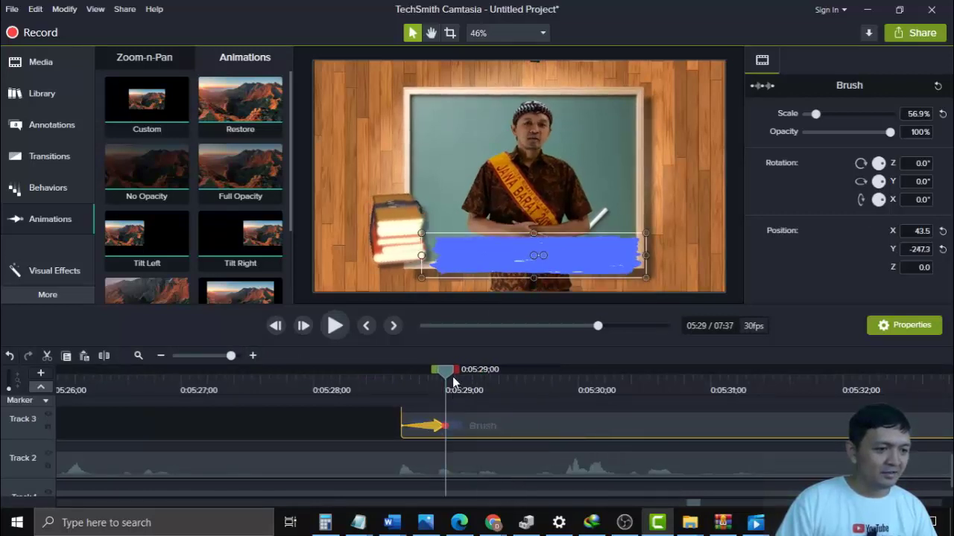
{"action": "left_click_drag", "start_coordinate": [446, 370], "coordinate": [387, 370]}
{"action": "left_click", "coordinate": [345, 326]}
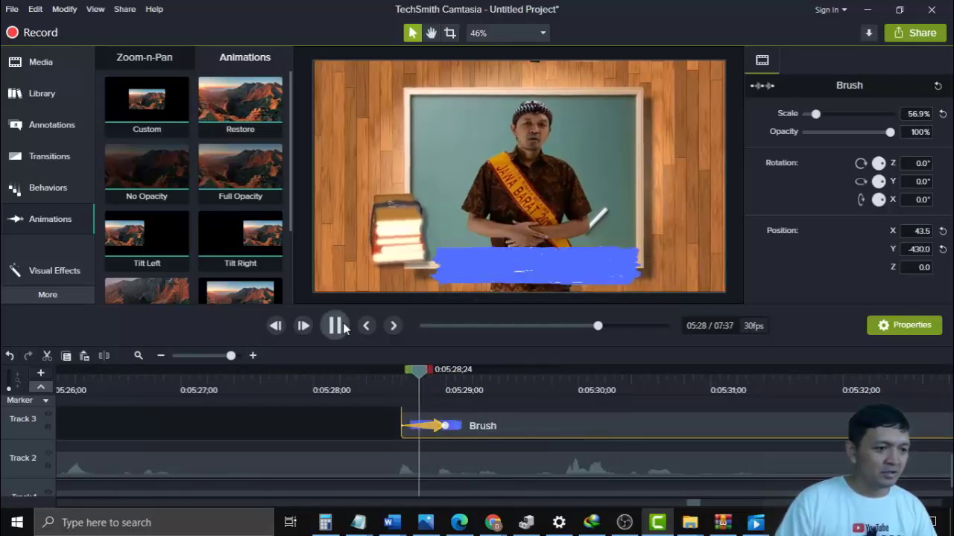
{"action": "left_click", "coordinate": [412, 372]}
- Enable Bounce easing on the brush animation arrow on Track 3
{"action": "right_click", "coordinate": [433, 426]}
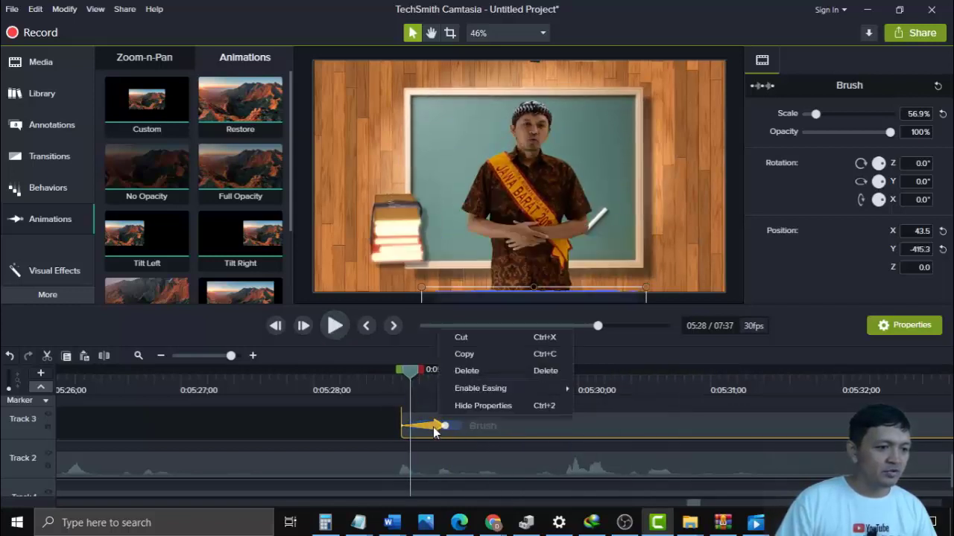
{"action": "mouse_move", "coordinate": [527, 393]}
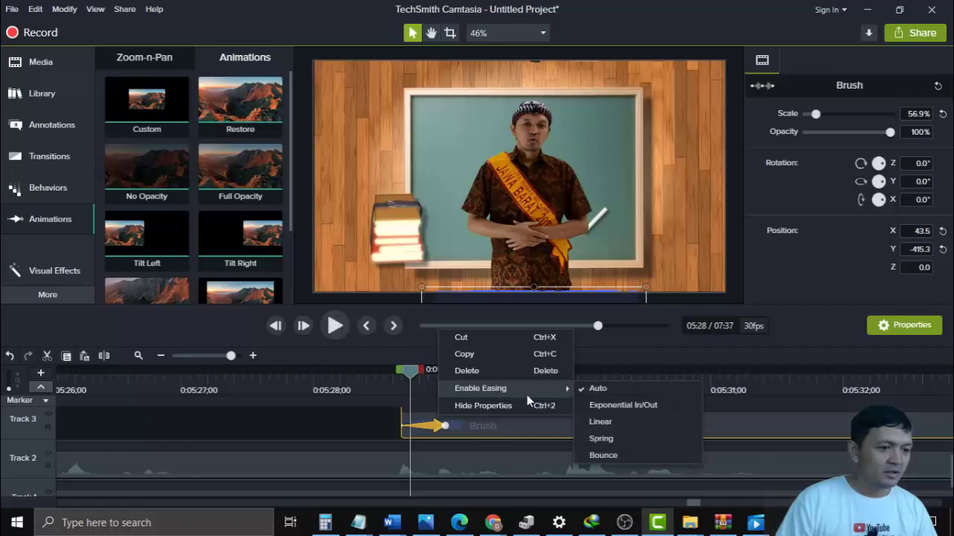
{"action": "left_click", "coordinate": [608, 453]}
- Scrub and play back the bouncing brush slide-in to check its motion
{"action": "mouse_move", "coordinate": [406, 373]}
{"action": "left_mouse_down"}
{"action": "mouse_move", "coordinate": [372, 374]}
{"action": "mouse_move", "coordinate": [427, 380]}
{"action": "mouse_move", "coordinate": [415, 376]}
{"action": "left_mouse_up"}
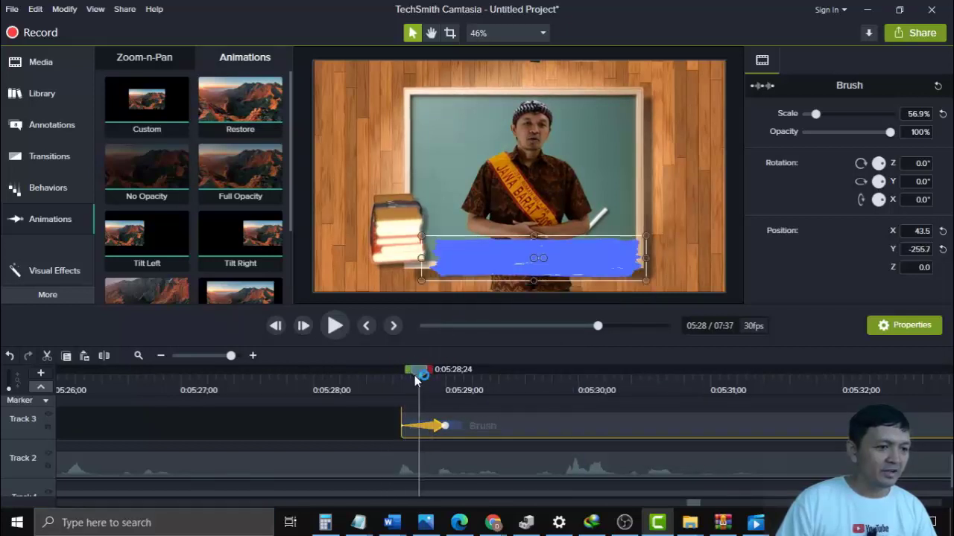
{"action": "left_click", "coordinate": [443, 426]}
{"action": "left_click_drag", "start_coordinate": [439, 384], "coordinate": [383, 373]}
{"action": "left_click", "coordinate": [334, 326]}
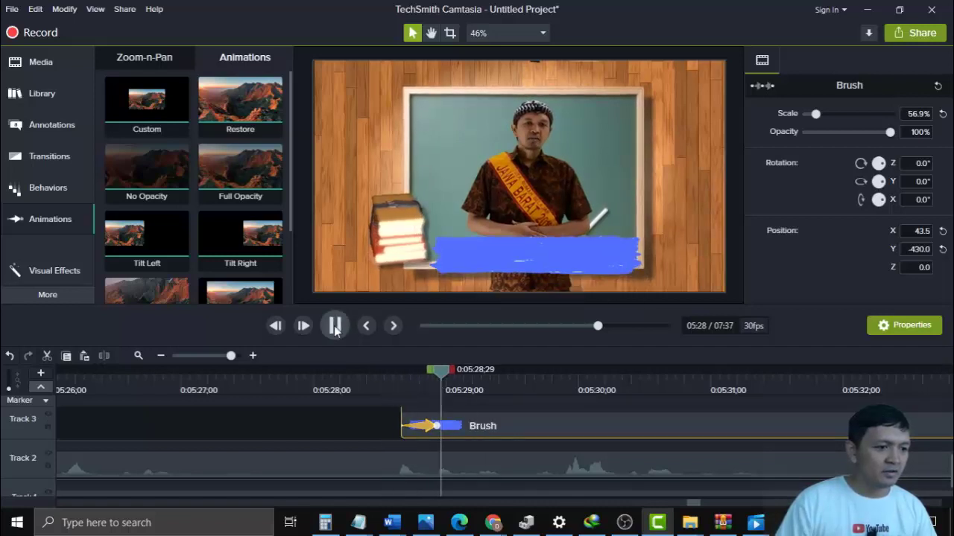
{"action": "mouse_move", "coordinate": [391, 384]}
{"action": "left_mouse_down"}
{"action": "mouse_move", "coordinate": [403, 373]}
{"action": "mouse_move", "coordinate": [425, 377]}
{"action": "mouse_move", "coordinate": [400, 374]}
{"action": "left_mouse_up"}
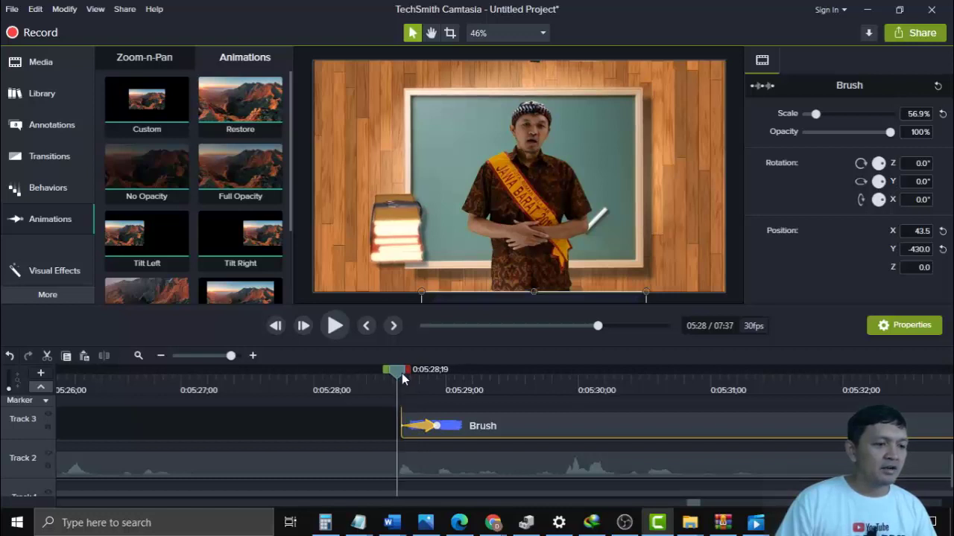
{"action": "scroll", "coordinate": [492, 421], "scroll_direction": "up", "scroll_amount": 1}
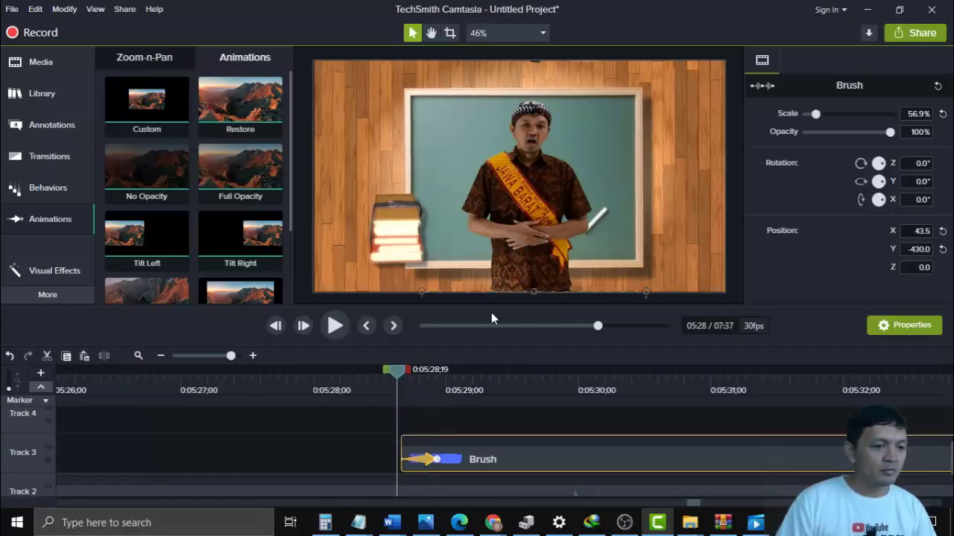
{"action": "mouse_move", "coordinate": [399, 374]}
{"action": "left_mouse_down"}
{"action": "mouse_move", "coordinate": [411, 375]}
{"action": "mouse_move", "coordinate": [397, 374]}
{"action": "left_mouse_up"}
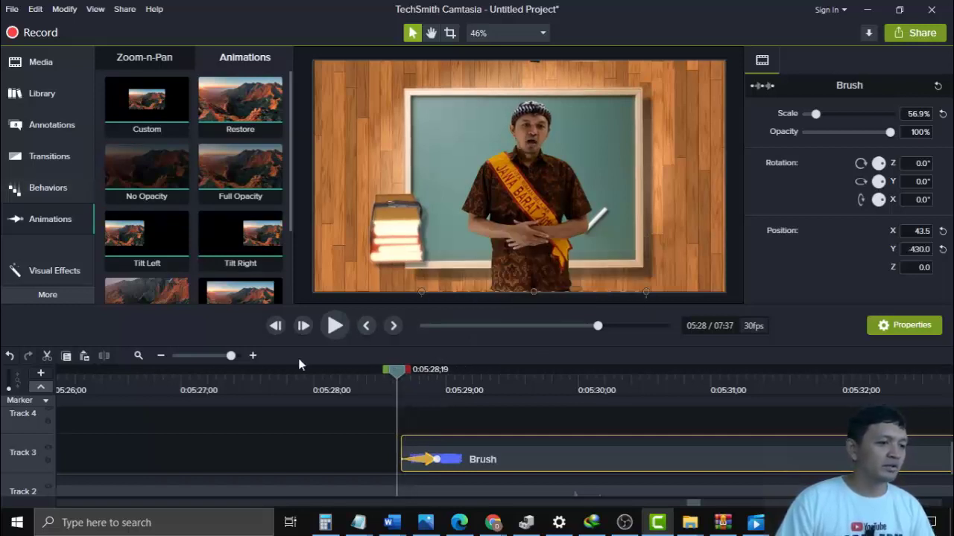
- Import swoosh.m4a from Asset > Sound and place it on Track 4 at the brush animation start
{"action": "left_click", "coordinate": [44, 94]}
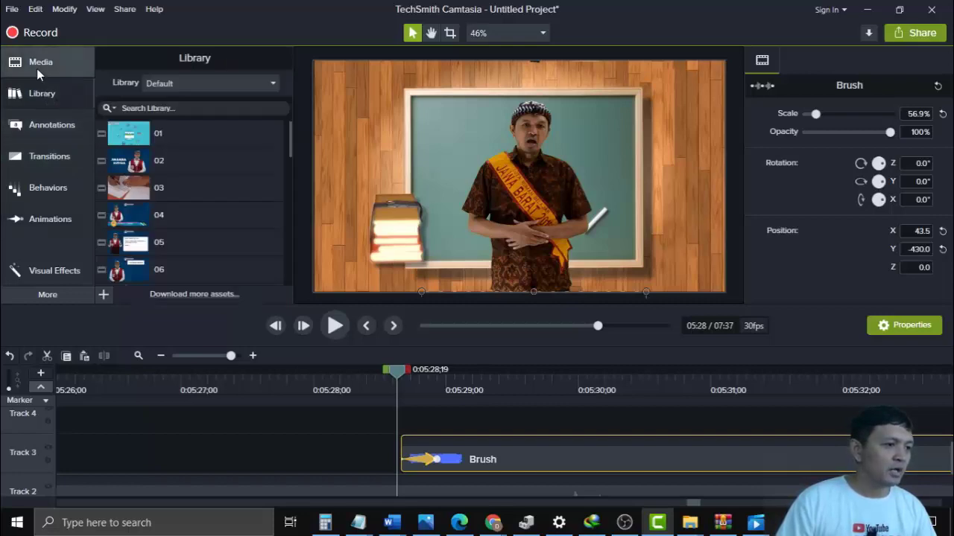
{"action": "left_click", "coordinate": [39, 72]}
{"action": "left_click", "coordinate": [104, 294]}
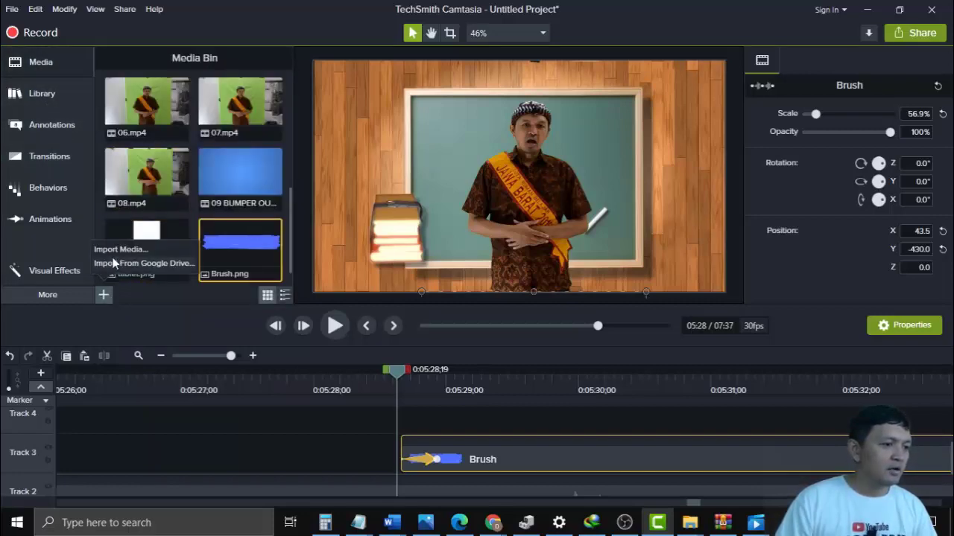
{"action": "left_click", "coordinate": [119, 250]}
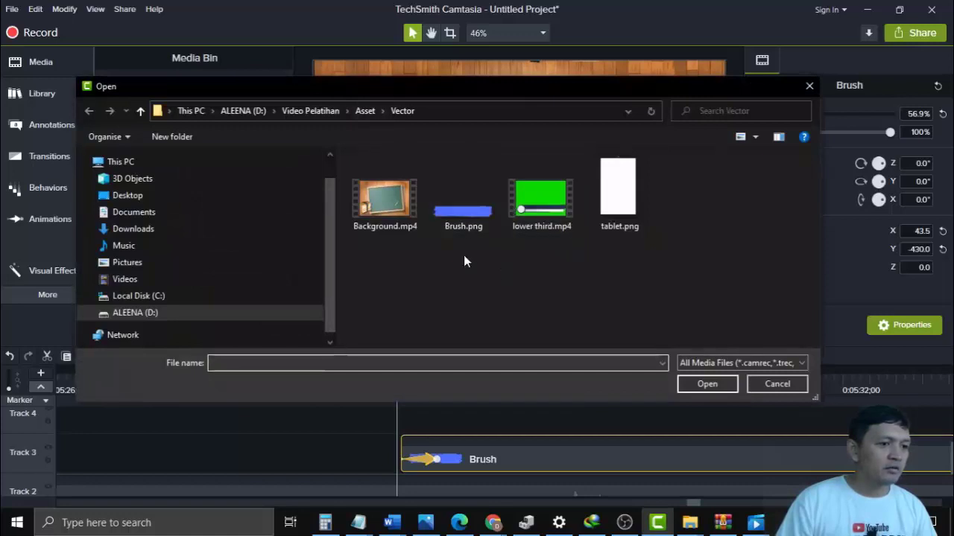
{"action": "left_click", "coordinate": [367, 111]}
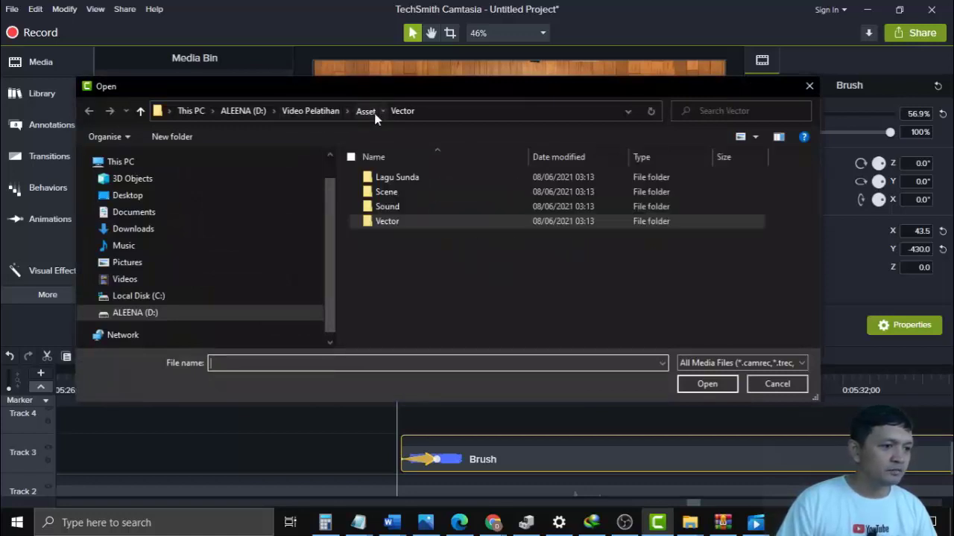
{"action": "double_click", "coordinate": [411, 209]}
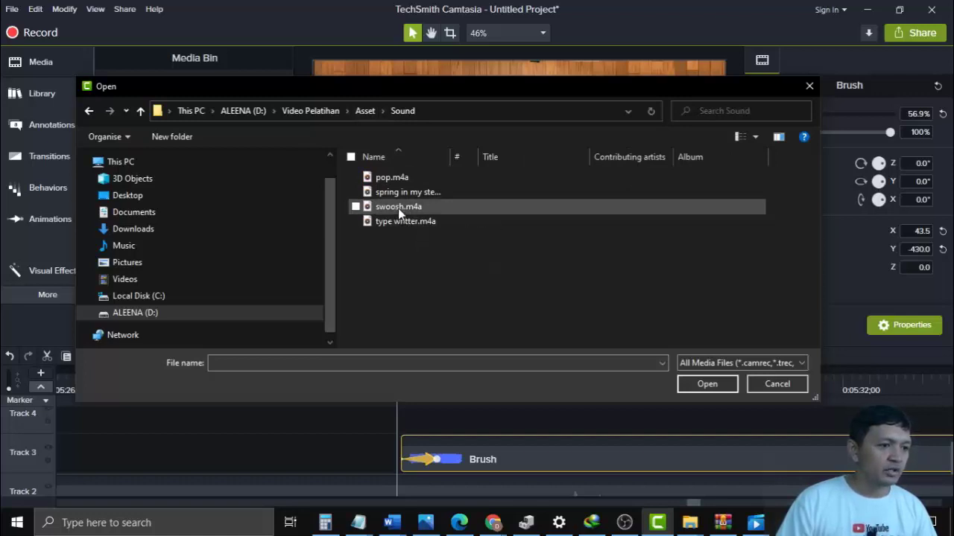
{"action": "left_click", "coordinate": [398, 207]}
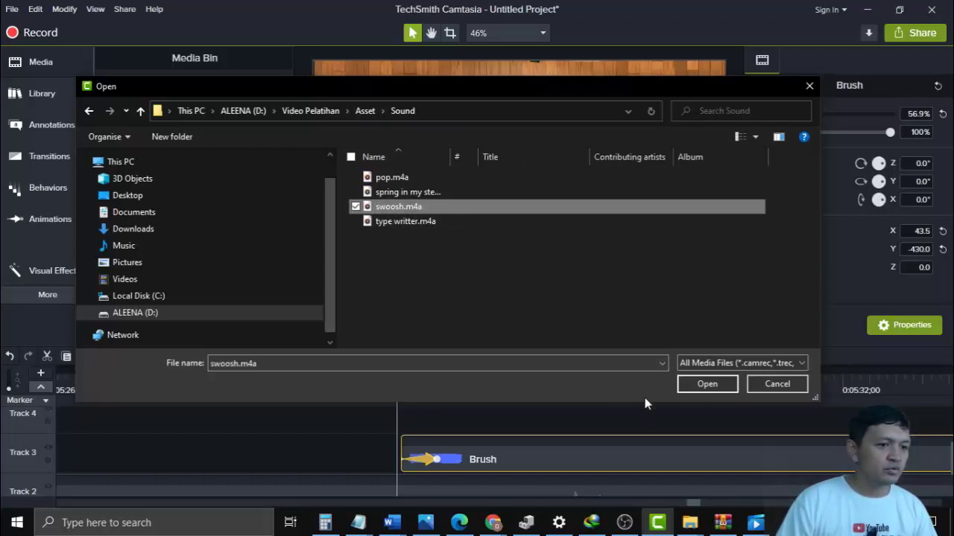
{"action": "left_click", "coordinate": [700, 384]}
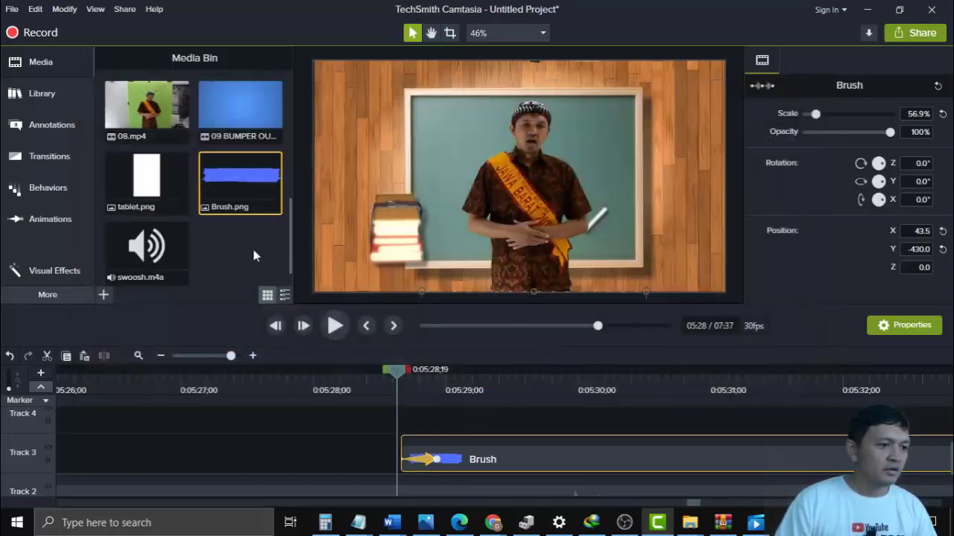
{"action": "left_click_drag", "start_coordinate": [146, 245], "coordinate": [404, 422]}
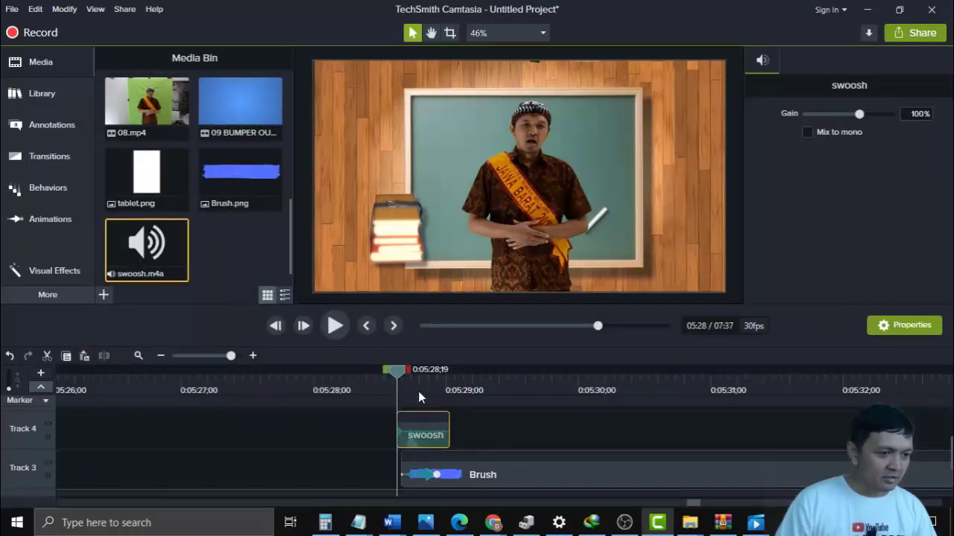
- Shift the swoosh clip slightly later and play back to check it matches the brush stroke
{"action": "left_click_drag", "start_coordinate": [408, 375], "coordinate": [387, 372]}
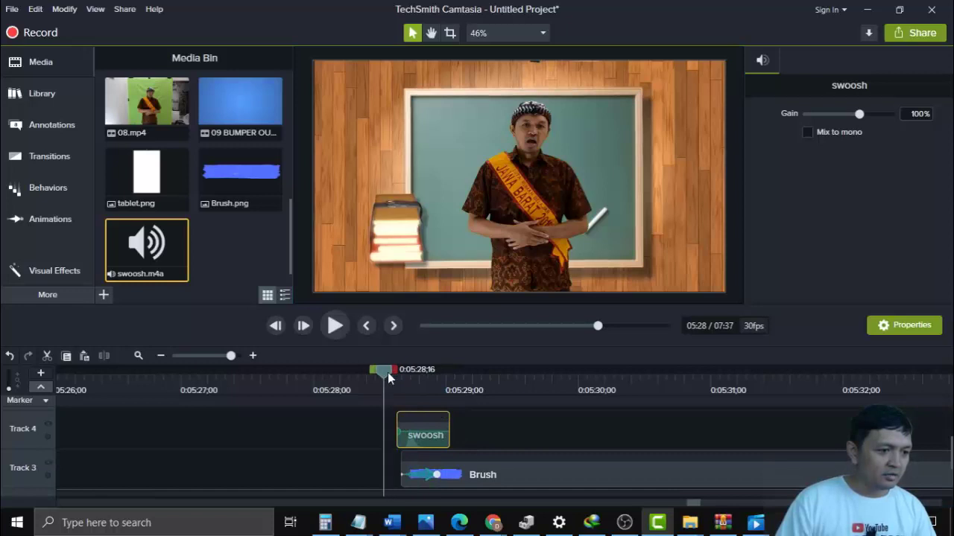
{"action": "left_click_drag", "start_coordinate": [427, 442], "coordinate": [432, 442]}
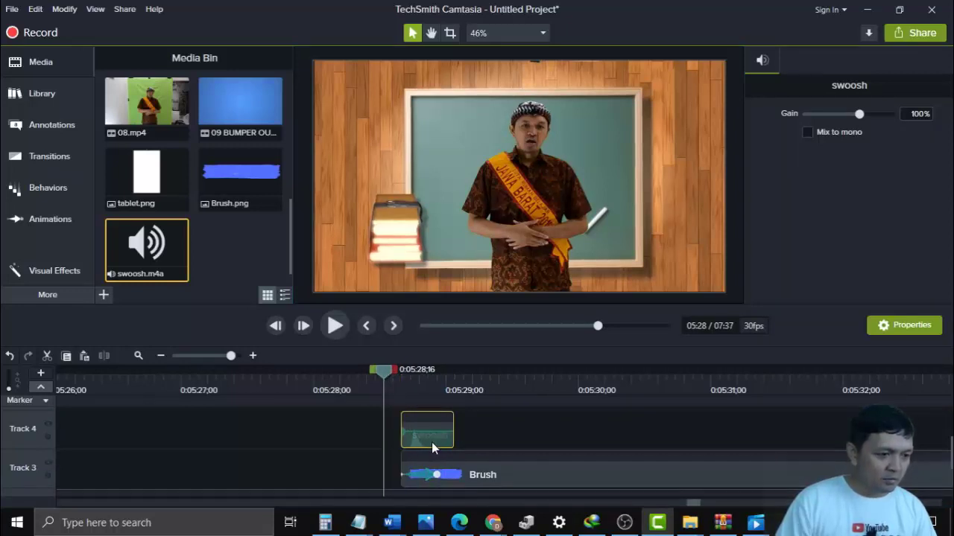
{"action": "left_click_drag", "start_coordinate": [386, 379], "coordinate": [397, 382]}
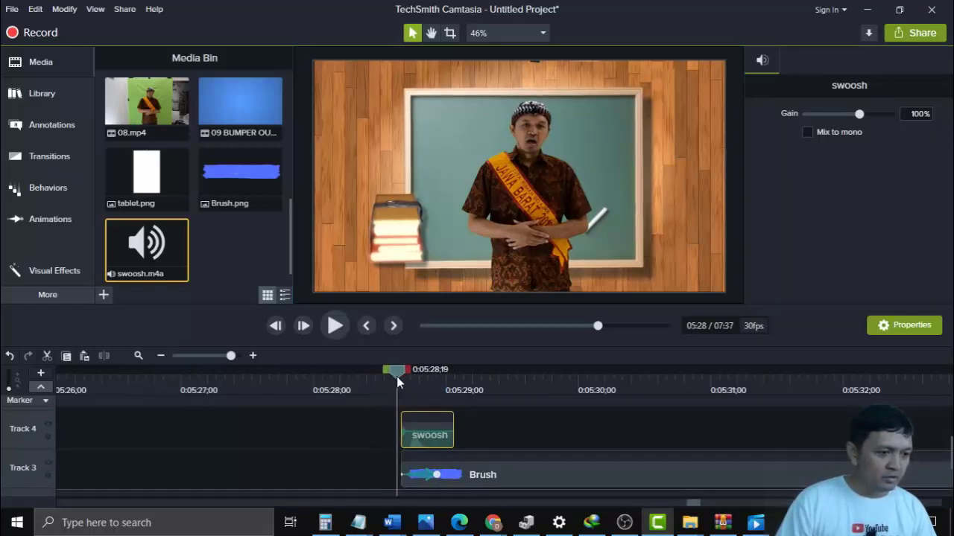
{"action": "left_click", "coordinate": [335, 331]}
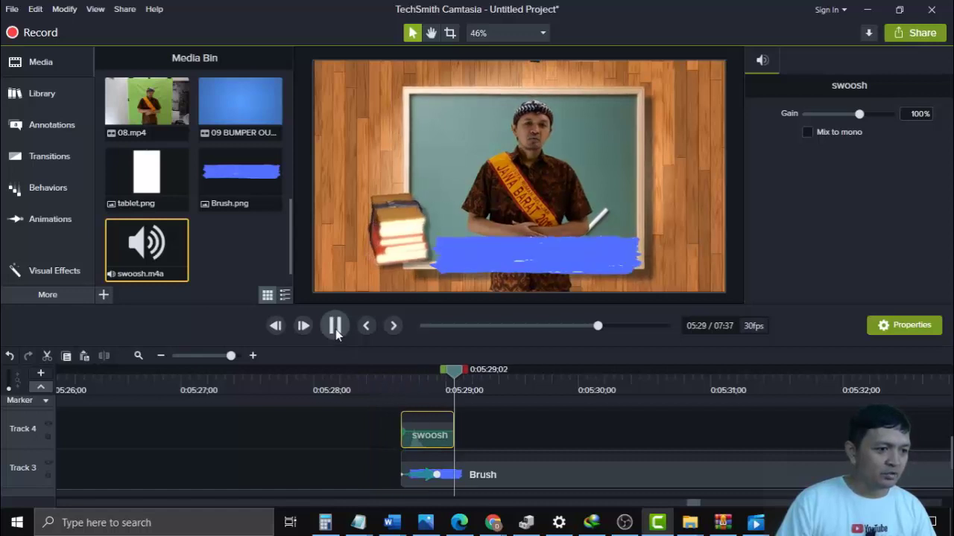
{"action": "mouse_move", "coordinate": [395, 385]}
{"action": "left_mouse_down"}
{"action": "mouse_move", "coordinate": [403, 372]}
{"action": "mouse_move", "coordinate": [451, 375]}
{"action": "mouse_move", "coordinate": [395, 393]}
{"action": "left_mouse_up"}
- Give the brush slide-in animation Bounce easing and step through the result
{"action": "left_click", "coordinate": [426, 472]}
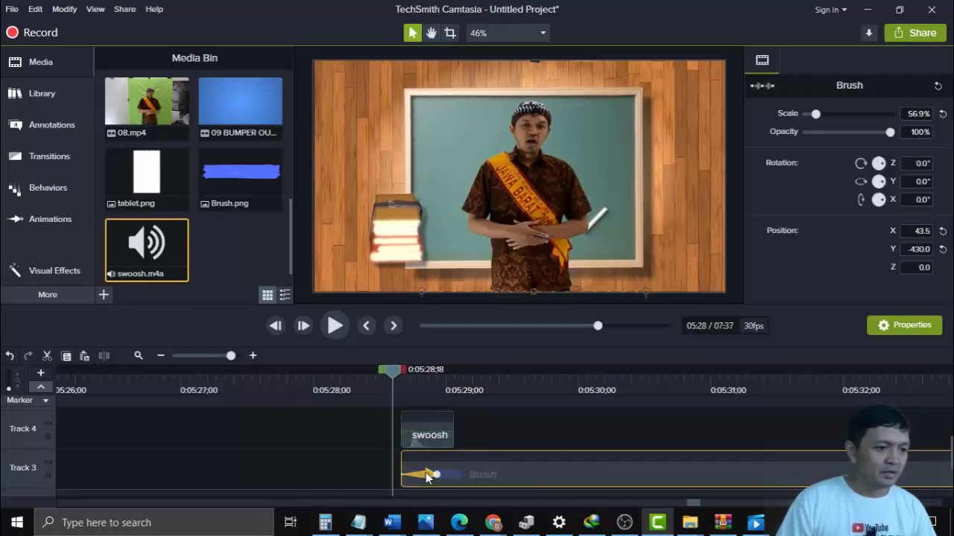
{"action": "right_click", "coordinate": [425, 472]}
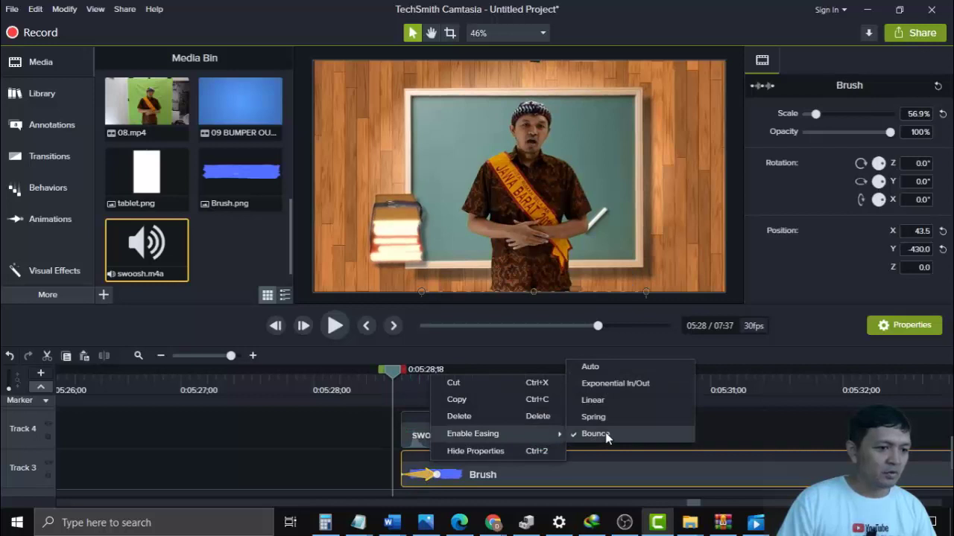
{"action": "left_click", "coordinate": [607, 435]}
{"action": "mouse_move", "coordinate": [401, 376]}
{"action": "left_mouse_down"}
{"action": "mouse_move", "coordinate": [442, 377]}
{"action": "mouse_move", "coordinate": [391, 376]}
{"action": "mouse_move", "coordinate": [464, 378]}
{"action": "left_mouse_up"}
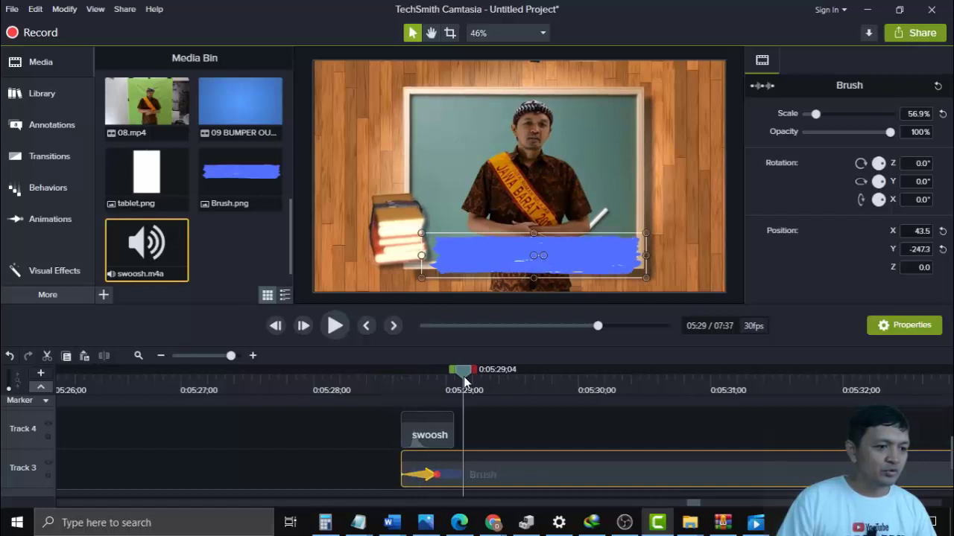
- Place a plain text callout over the brush stroke and type 'Kawih Sunda'
{"action": "left_click", "coordinate": [47, 126]}
{"action": "left_click_drag", "start_coordinate": [119, 255], "coordinate": [510, 257]}
{"action": "double_click", "coordinate": [510, 257]}
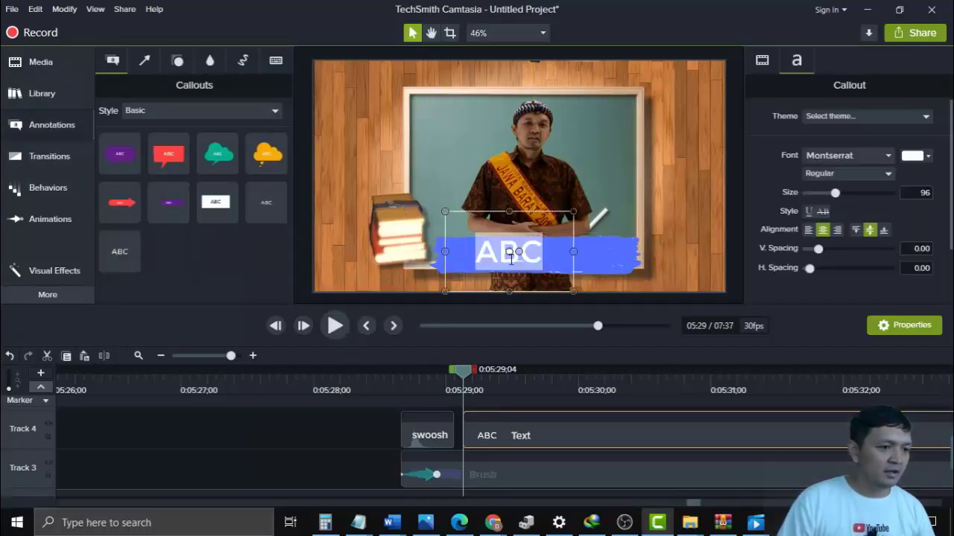
{"action": "type", "text": "Kawih"}
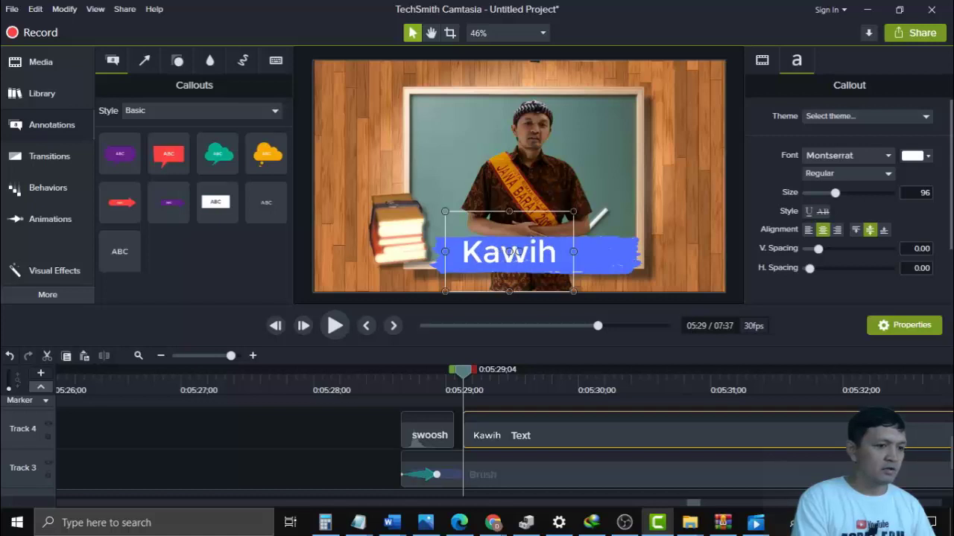
{"action": "type", "text": " Sunda"}
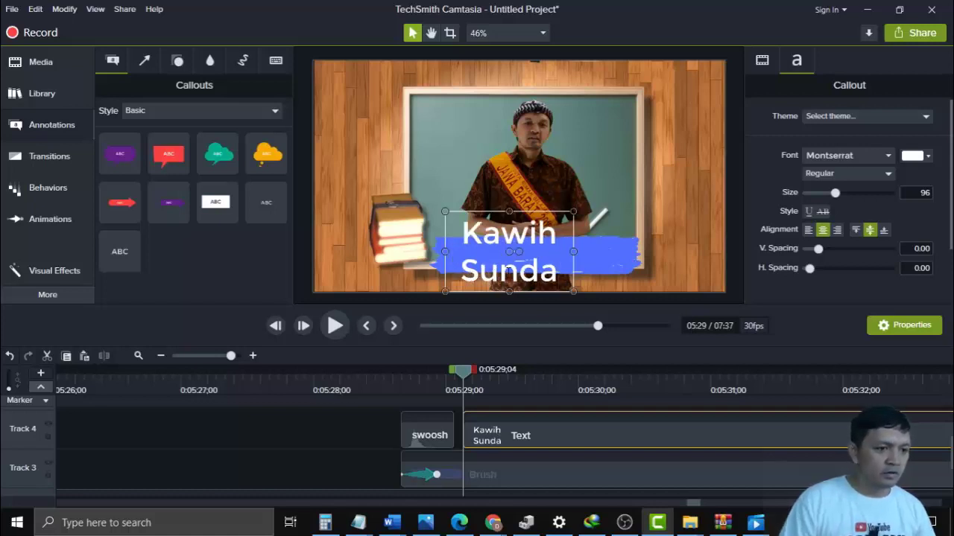
- Resize the text box so the title fits on one line and centre it on the stroke
{"action": "left_click_drag", "start_coordinate": [571, 252], "coordinate": [724, 269]}
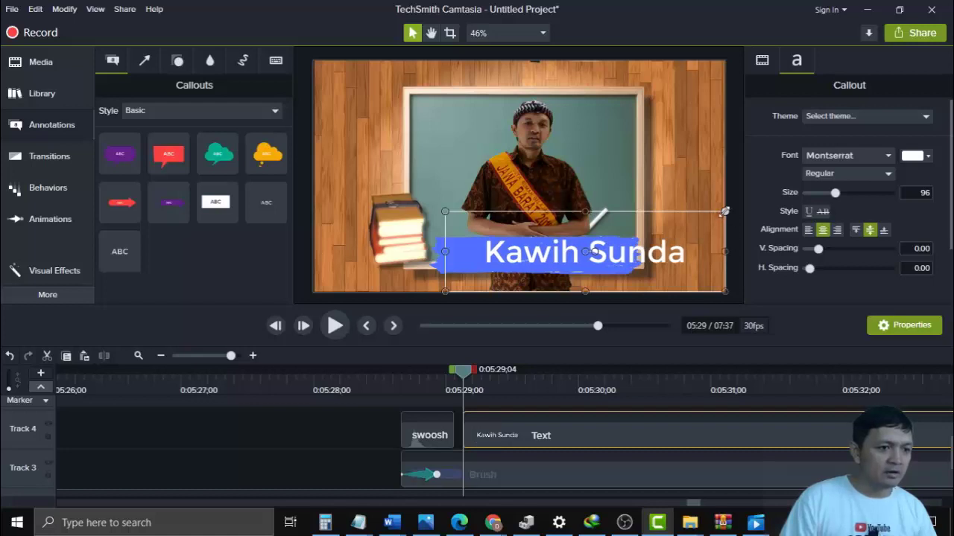
{"action": "left_click_drag", "start_coordinate": [723, 212], "coordinate": [639, 249]}
{"action": "left_click_drag", "start_coordinate": [586, 272], "coordinate": [579, 261]}
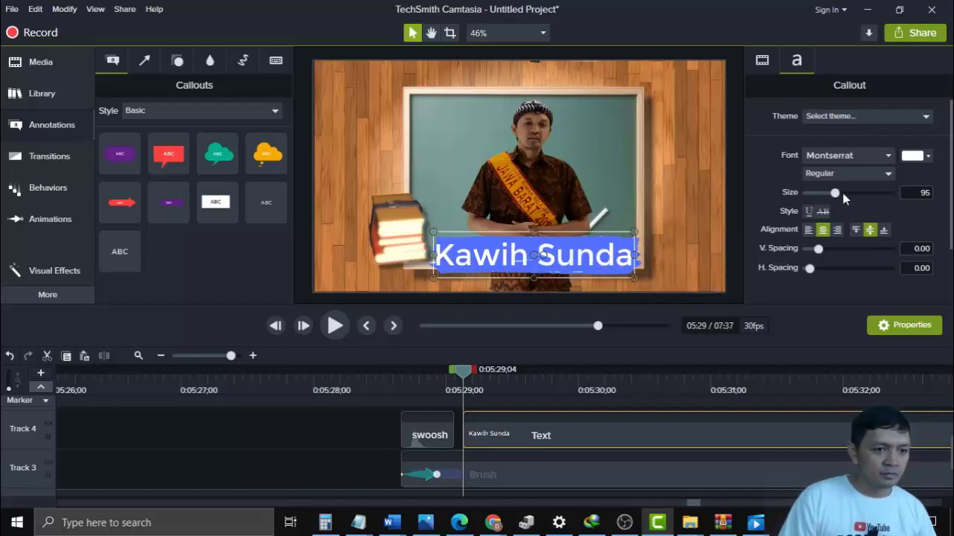
- Reduce the title text size to 75 and set the font to BD Cartoon Shout
{"action": "left_click_drag", "start_coordinate": [837, 191], "coordinate": [830, 191]}
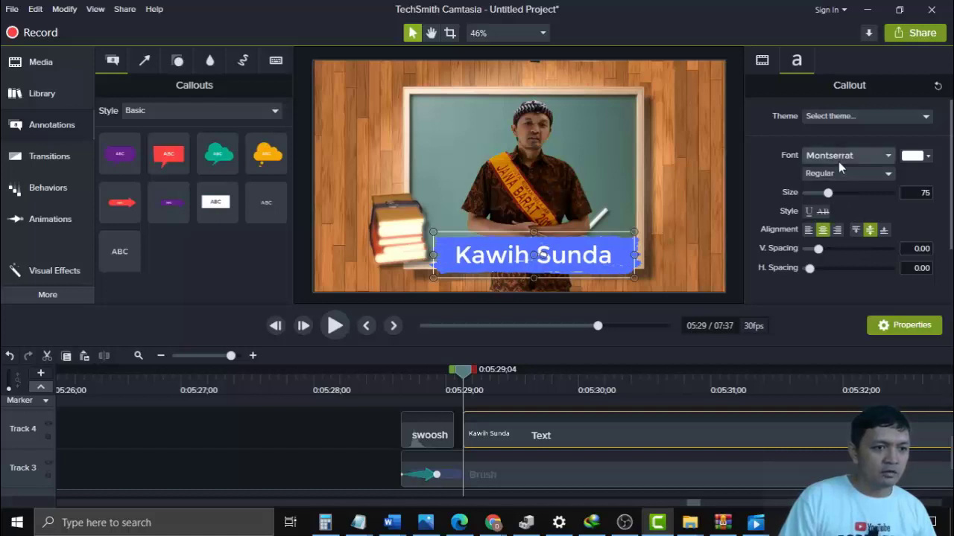
{"action": "left_click", "coordinate": [885, 156]}
{"action": "scroll", "coordinate": [865, 298], "scroll_direction": "down", "scroll_amount": 3}
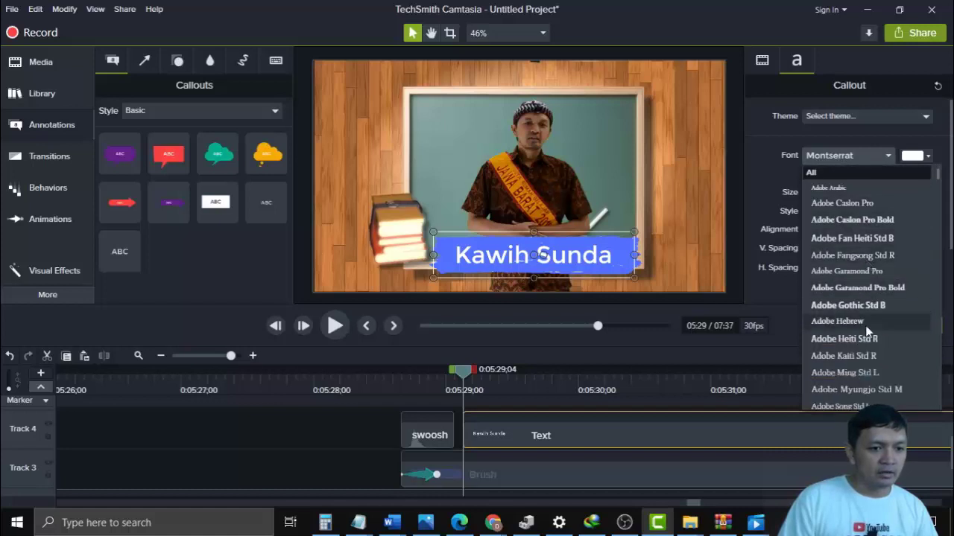
{"action": "scroll", "coordinate": [866, 330], "scroll_direction": "down", "scroll_amount": 5}
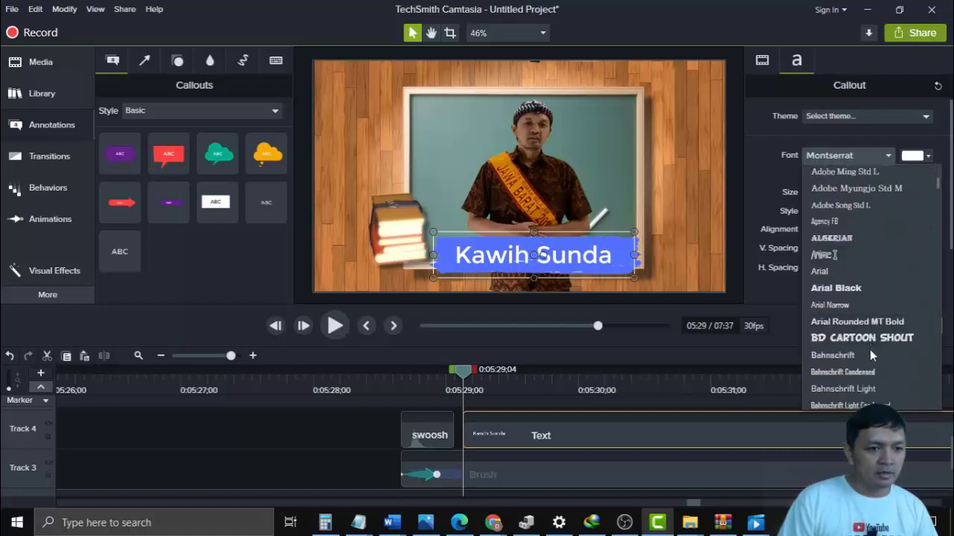
{"action": "left_click", "coordinate": [869, 342]}
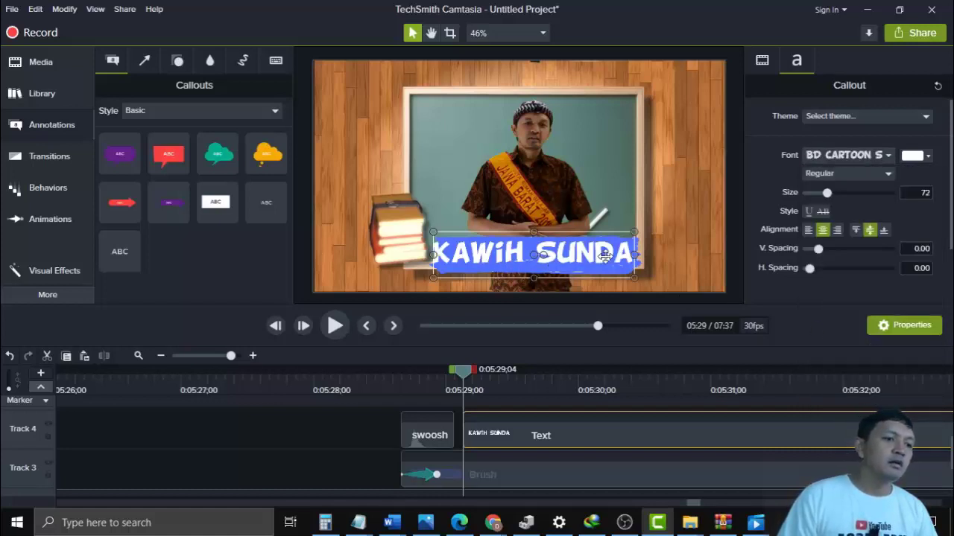
- Shrink the KAWIH SUNDA callout and nudge it to sit centred inside the brush stroke
{"action": "left_click_drag", "start_coordinate": [633, 232], "coordinate": [623, 242]}
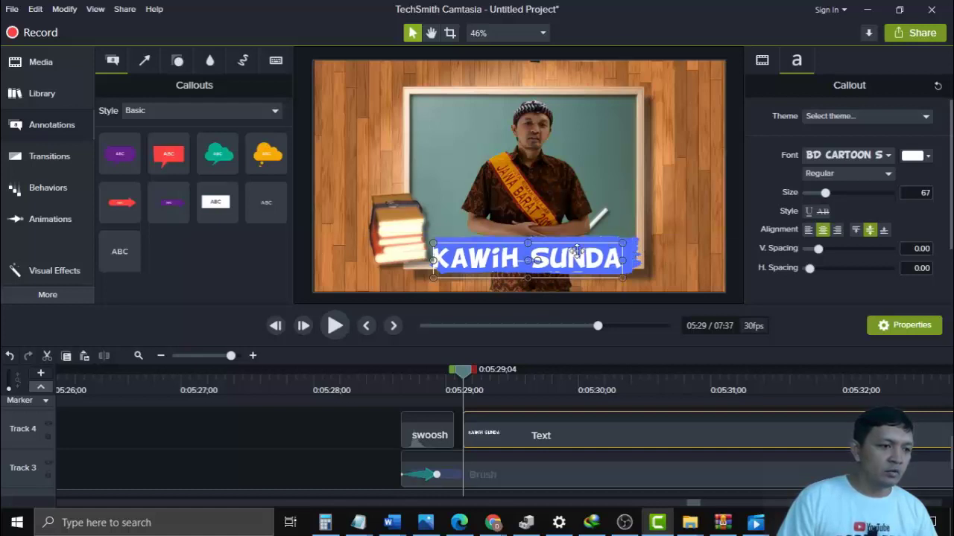
{"action": "left_click_drag", "start_coordinate": [432, 243], "coordinate": [497, 262]}
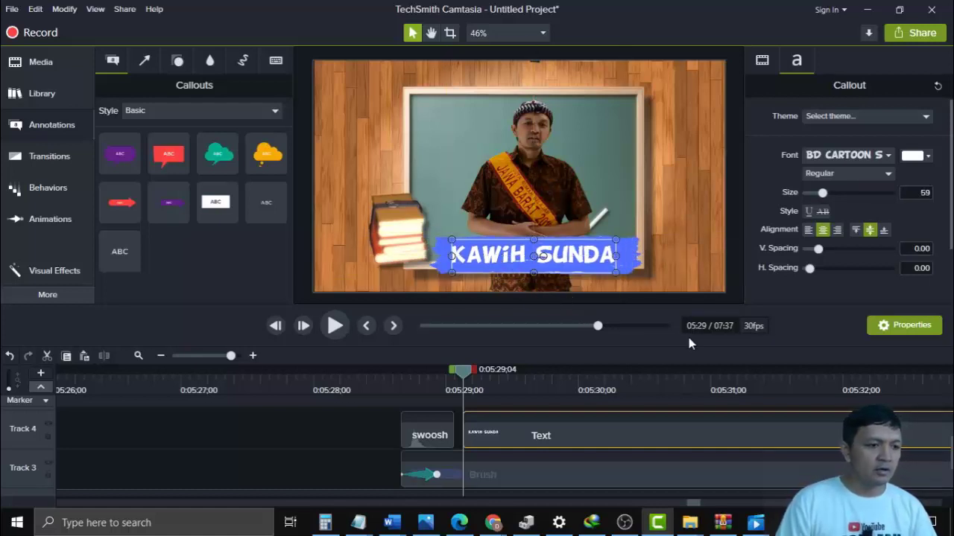
{"action": "key", "text": "Down"}
{"action": "key", "text": "Right"}
{"action": "key", "text": "Down"}
{"action": "key", "text": "Right"}
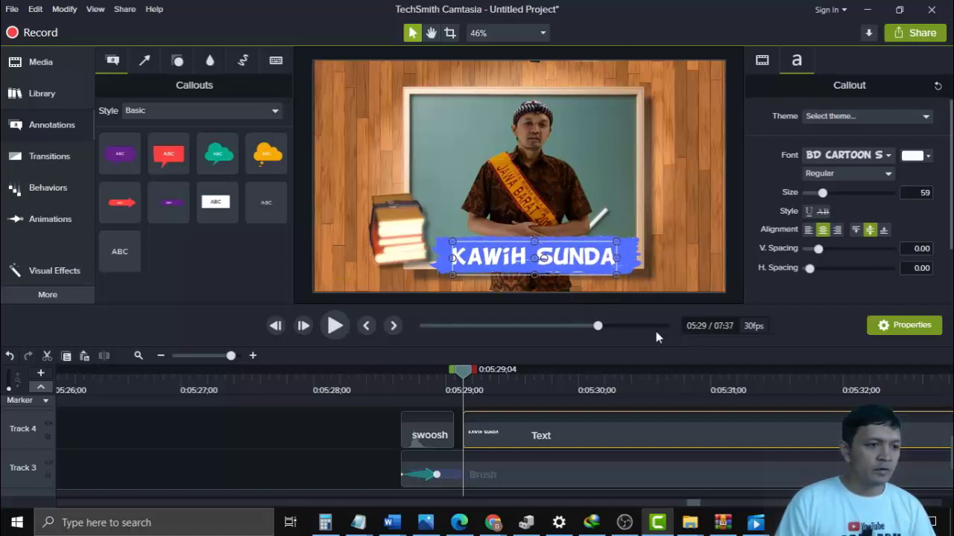
{"action": "left_click", "coordinate": [672, 264]}
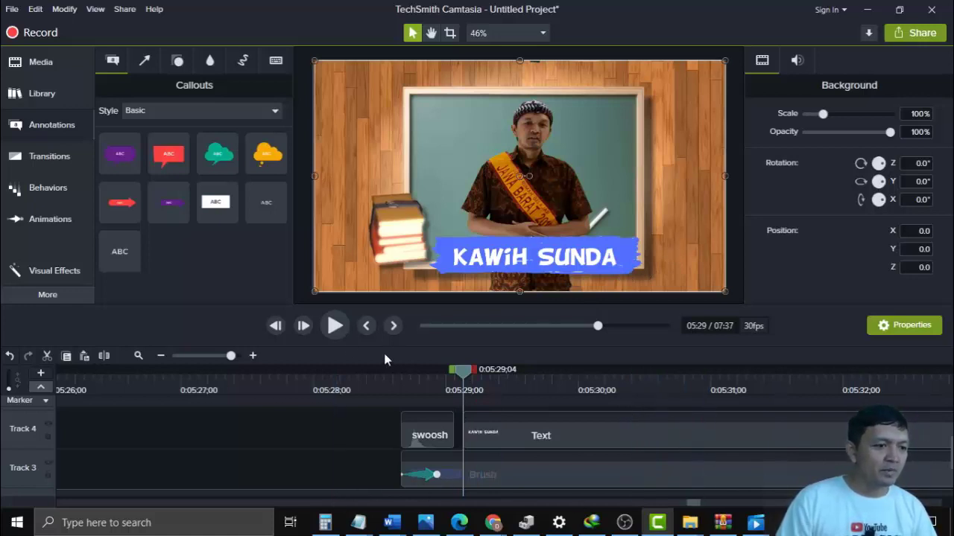
- Trim the KAWIH SUNDA text clip on Track 4 to about 21 frames
{"action": "left_click", "coordinate": [161, 356]}
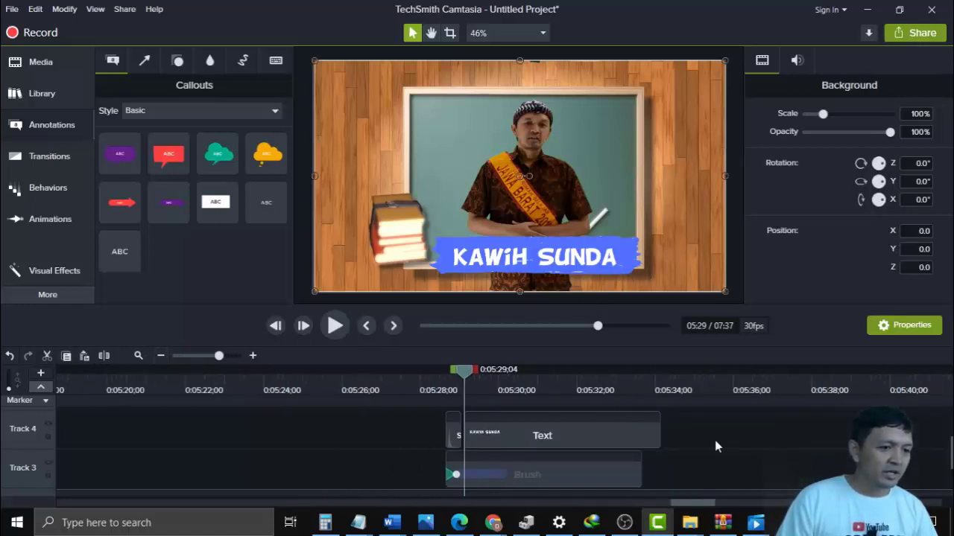
{"action": "left_click", "coordinate": [626, 439]}
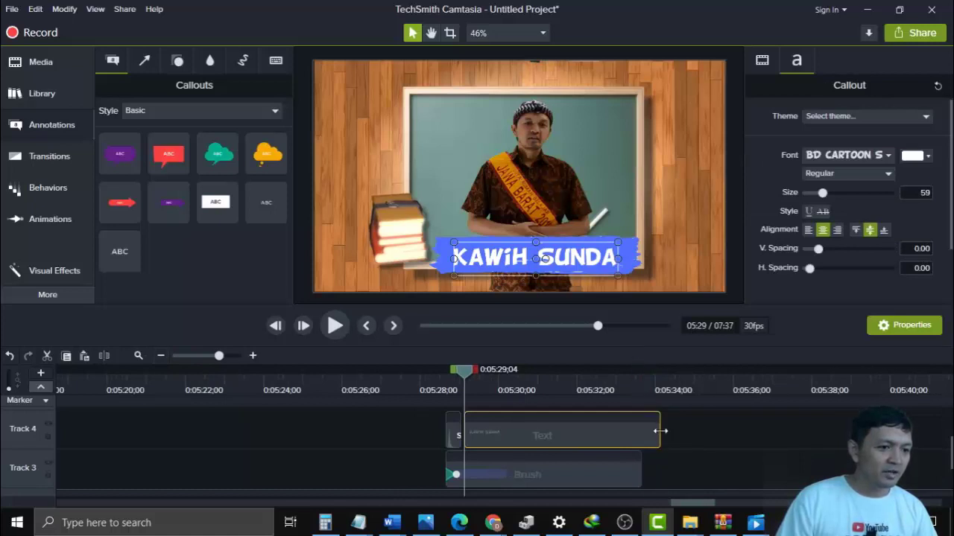
{"action": "left_click_drag", "start_coordinate": [660, 431], "coordinate": [491, 428]}
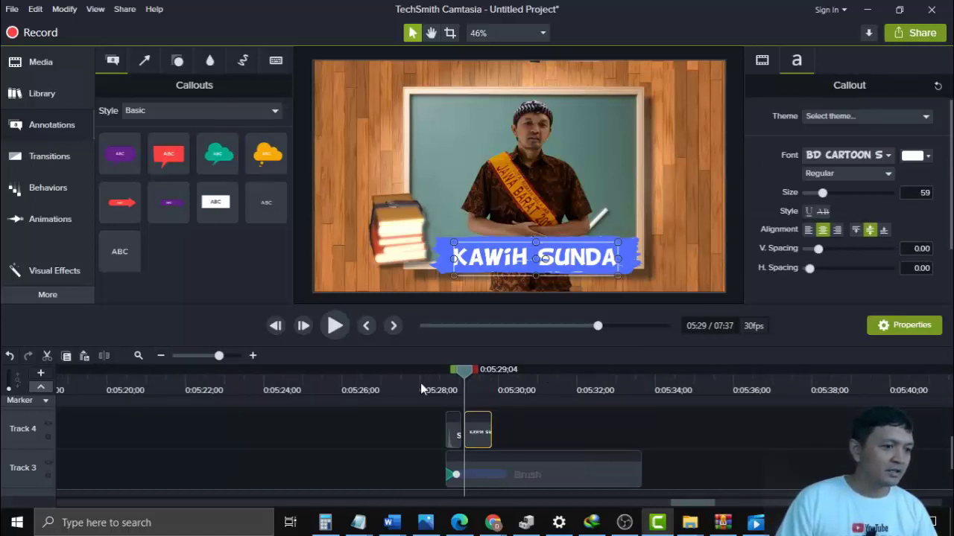
{"action": "left_click", "coordinate": [253, 356]}
{"action": "left_click", "coordinate": [252, 356]}
{"action": "scroll", "coordinate": [441, 438], "scroll_direction": "up", "scroll_amount": 1}
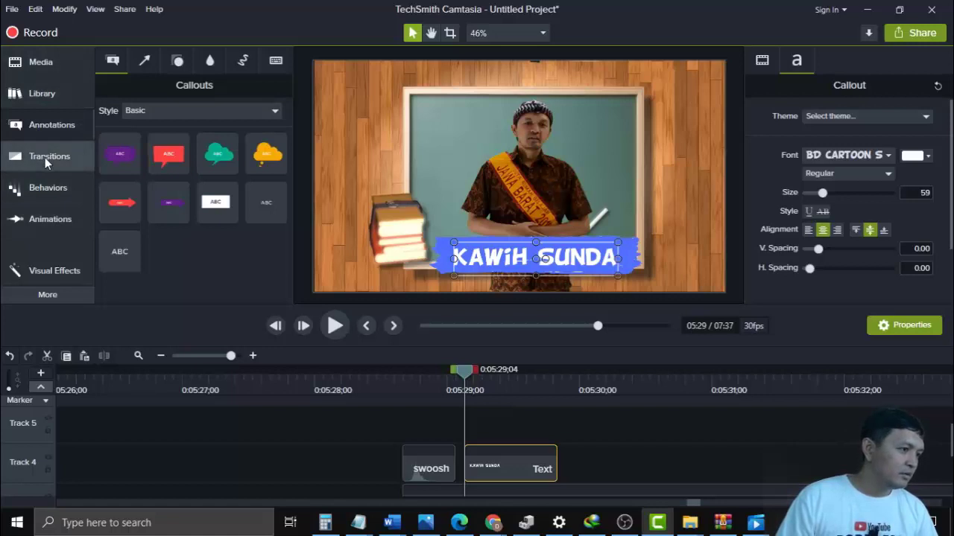
- Browse the Transitions thumbnails, then switch to the Animations presets
{"action": "left_click", "coordinate": [47, 160]}
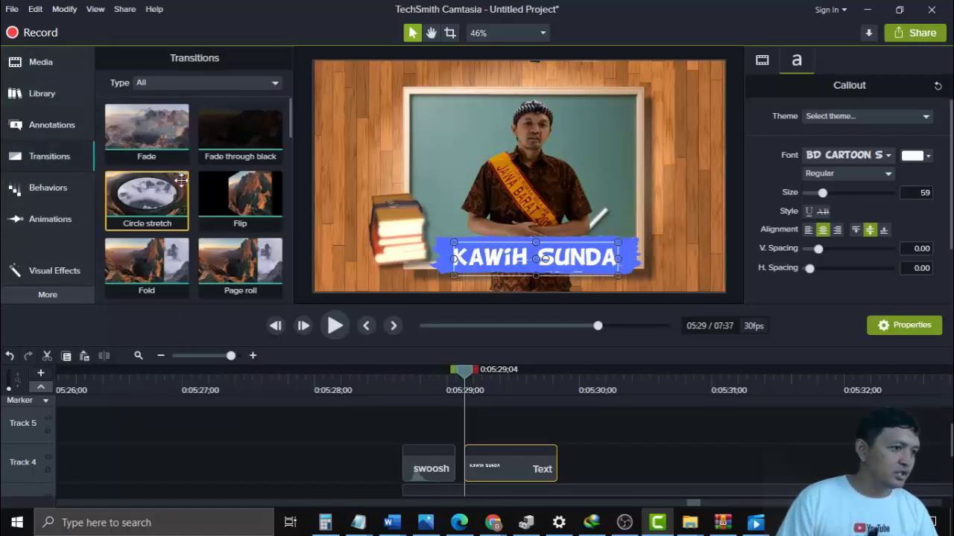
{"action": "scroll", "coordinate": [199, 216], "scroll_direction": "down", "scroll_amount": 5}
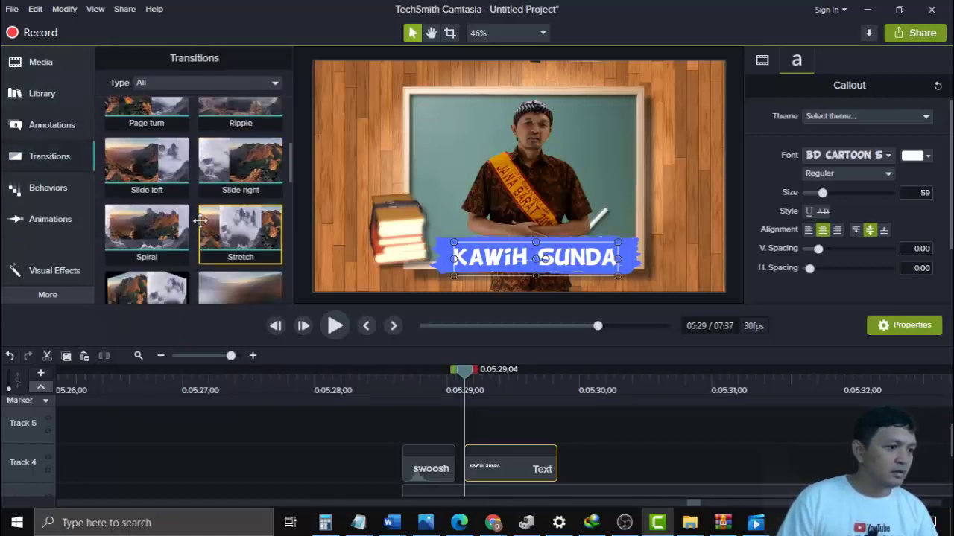
{"action": "scroll", "coordinate": [199, 220], "scroll_direction": "down", "scroll_amount": 8}
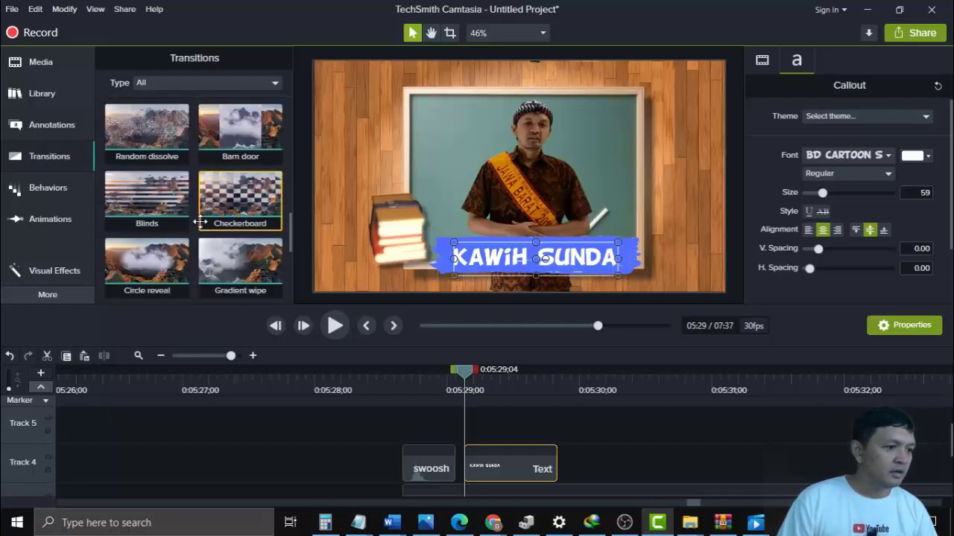
{"action": "scroll", "coordinate": [200, 221], "scroll_direction": "down", "scroll_amount": 5}
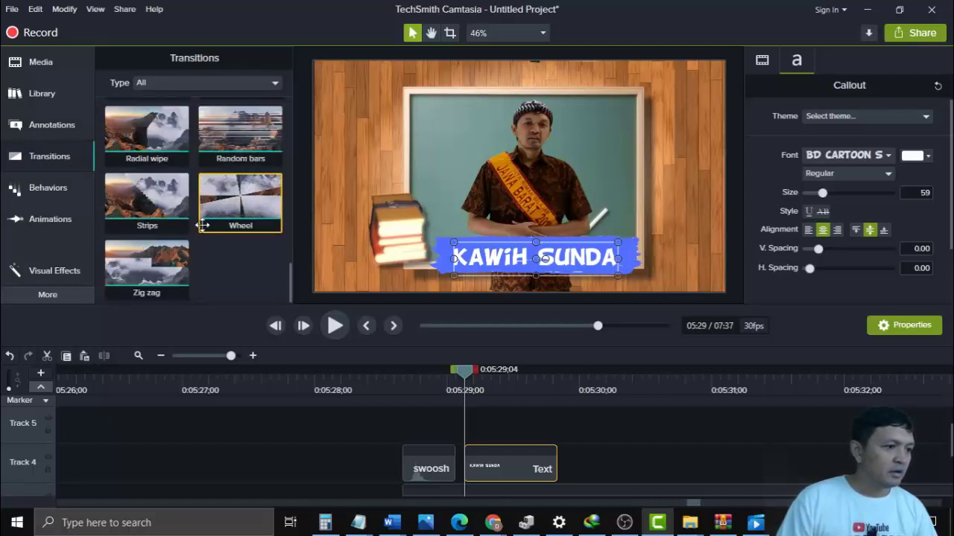
{"action": "scroll", "coordinate": [202, 224], "scroll_direction": "up", "scroll_amount": 3}
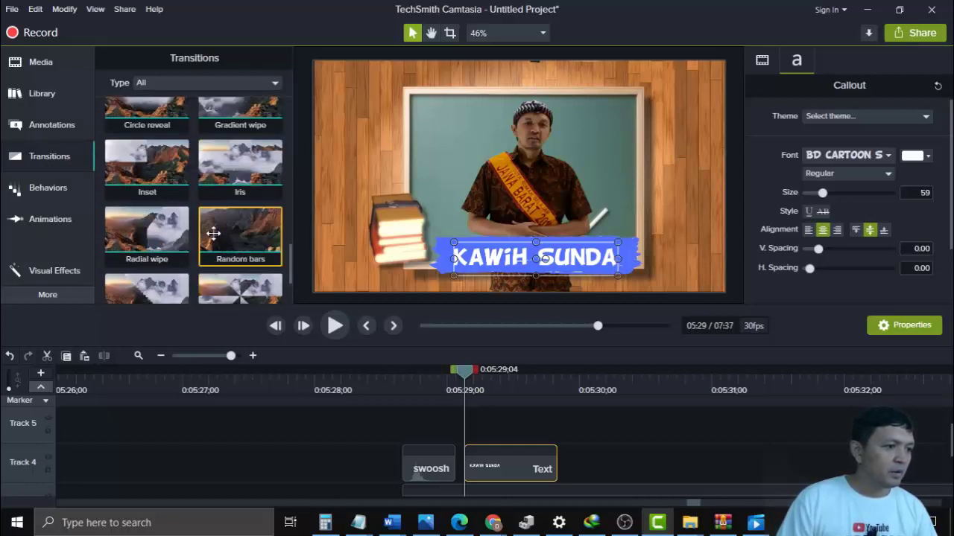
{"action": "scroll", "coordinate": [213, 234], "scroll_direction": "up", "scroll_amount": 4}
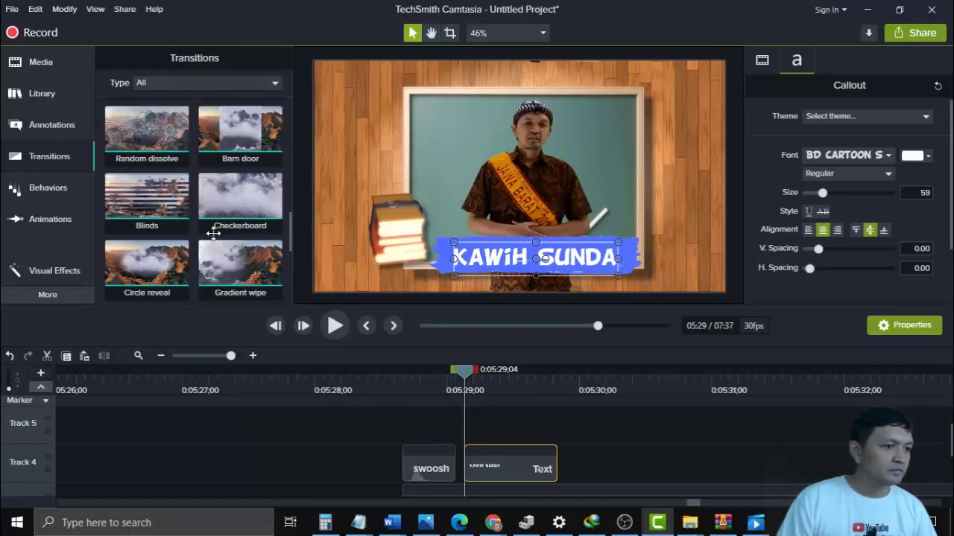
{"action": "scroll", "coordinate": [213, 234], "scroll_direction": "up", "scroll_amount": 1}
{"action": "scroll", "coordinate": [213, 233], "scroll_direction": "down", "scroll_amount": 2}
{"action": "scroll", "coordinate": [218, 231], "scroll_direction": "up", "scroll_amount": 5}
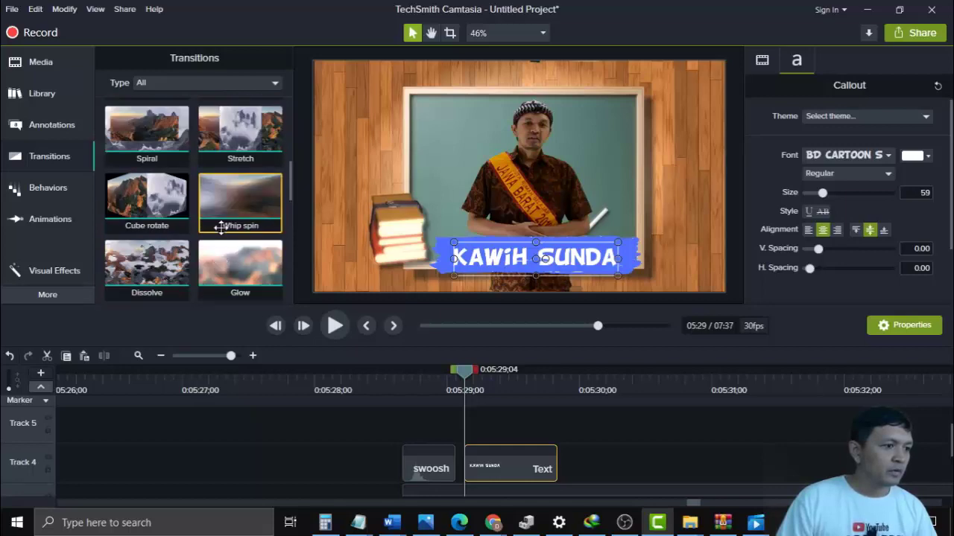
{"action": "scroll", "coordinate": [220, 228], "scroll_direction": "down", "scroll_amount": 5}
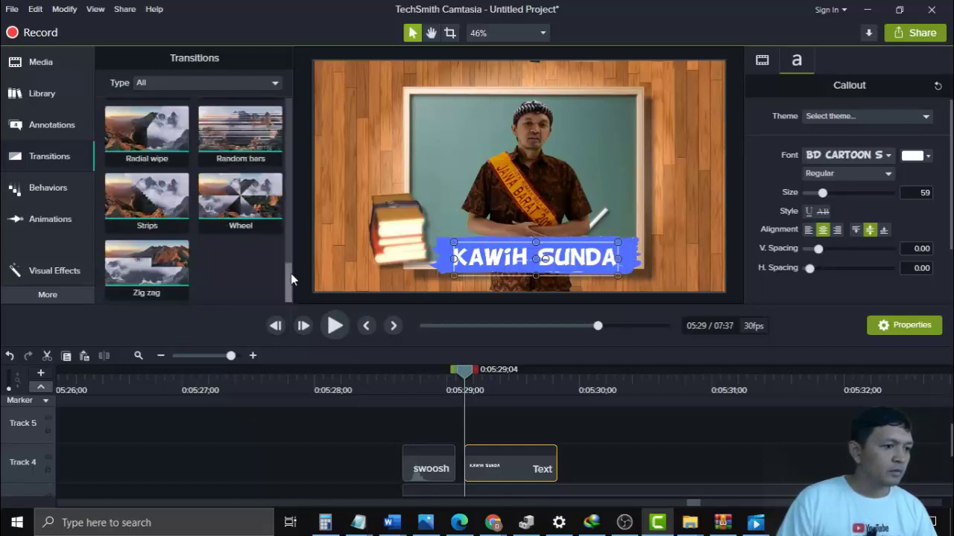
{"action": "left_click_drag", "start_coordinate": [289, 274], "coordinate": [299, 81]}
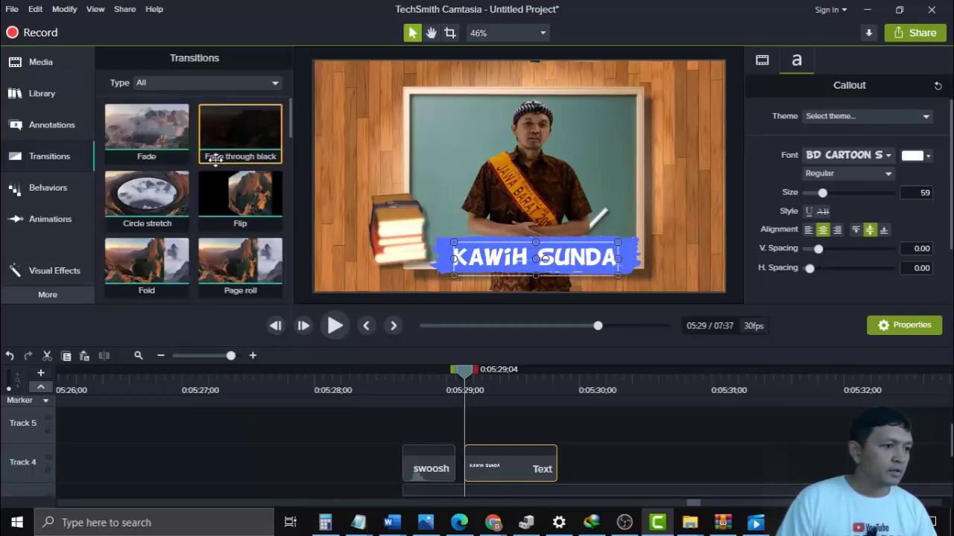
{"action": "scroll", "coordinate": [217, 153], "scroll_direction": "down", "scroll_amount": 2}
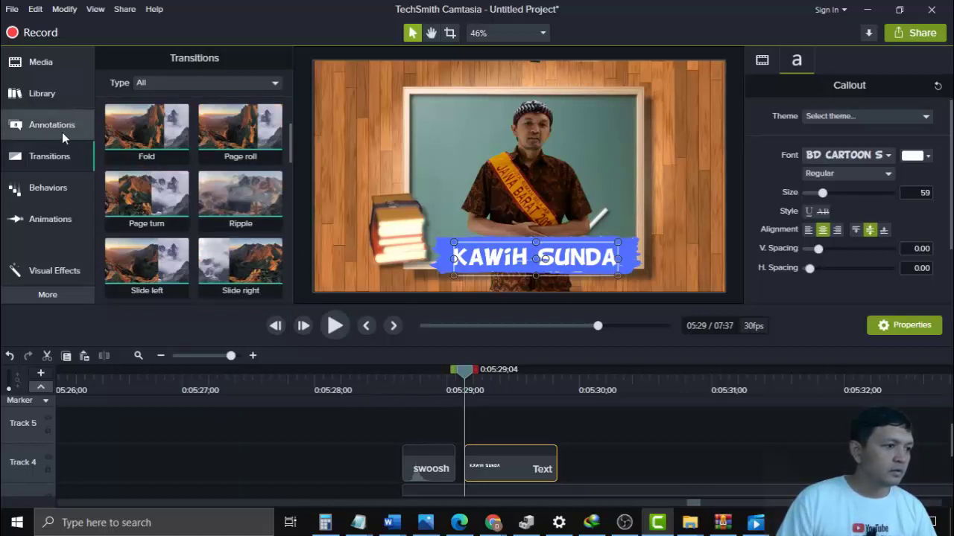
{"action": "left_click", "coordinate": [47, 222]}
- Add a Custom animation to the KAWIH SUNDA clip, enlarging the title from size 59 to 69 at its end
{"action": "scroll", "coordinate": [149, 170], "scroll_direction": "down", "scroll_amount": 3}
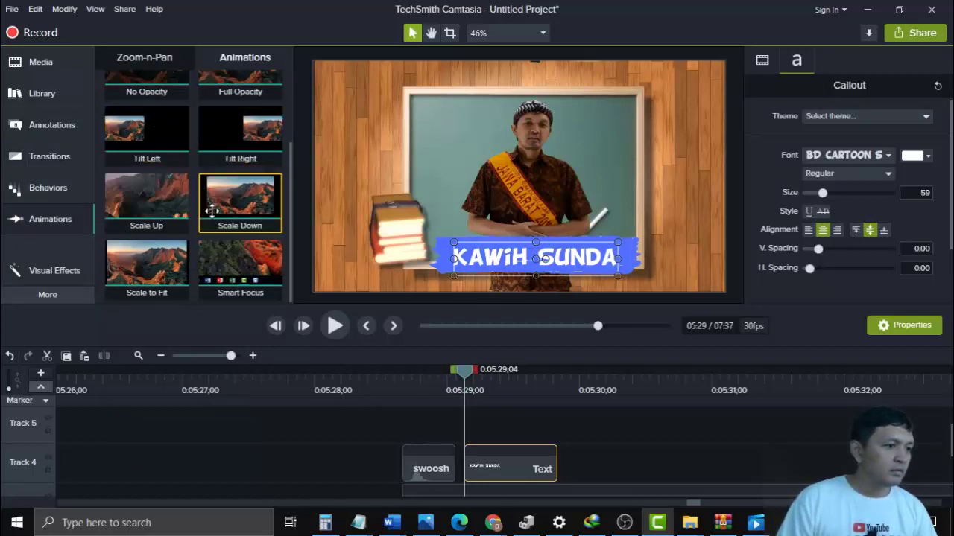
{"action": "scroll", "coordinate": [194, 217], "scroll_direction": "up", "scroll_amount": 3}
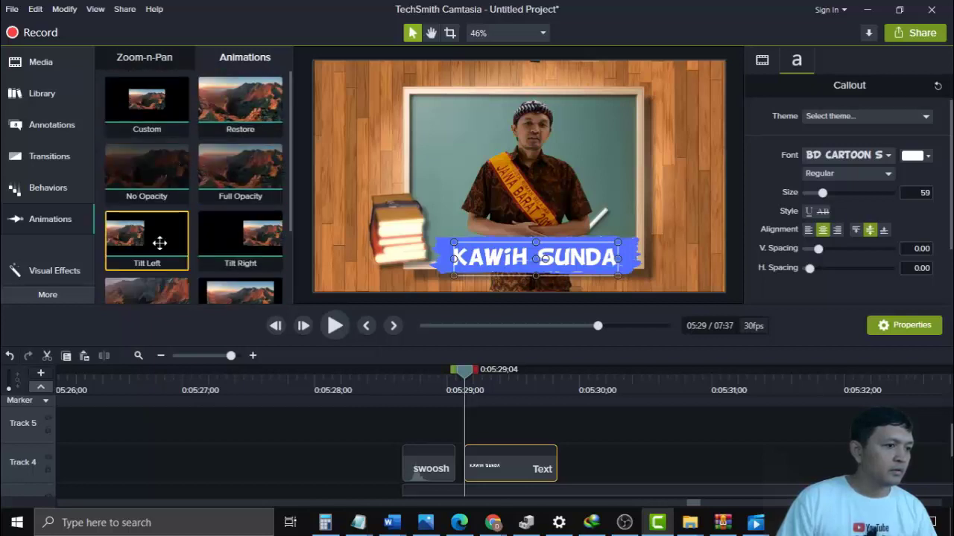
{"action": "scroll", "coordinate": [168, 223], "scroll_direction": "down", "scroll_amount": 1}
{"action": "scroll", "coordinate": [181, 177], "scroll_direction": "up", "scroll_amount": 1}
{"action": "left_click_drag", "start_coordinate": [147, 101], "coordinate": [482, 455]}
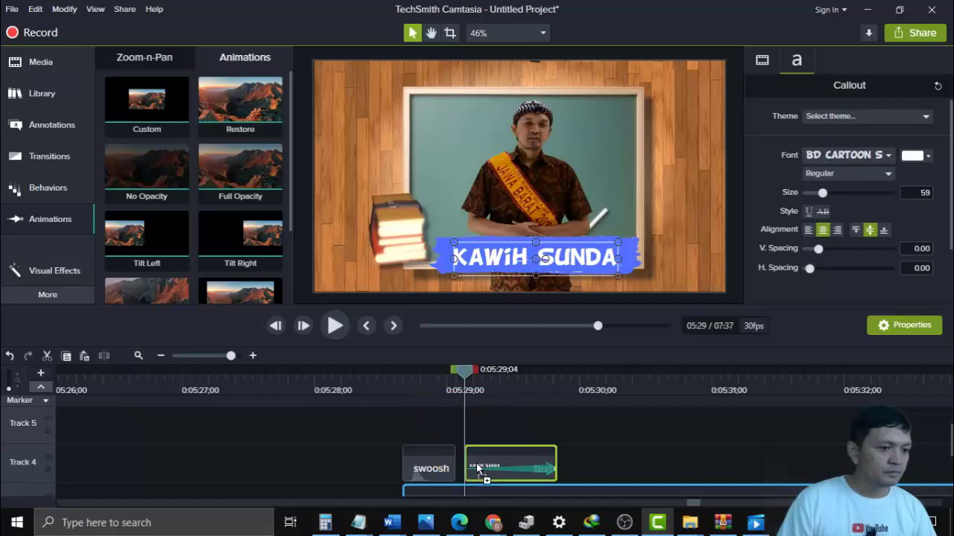
{"action": "left_click_drag", "start_coordinate": [557, 469], "coordinate": [487, 470]}
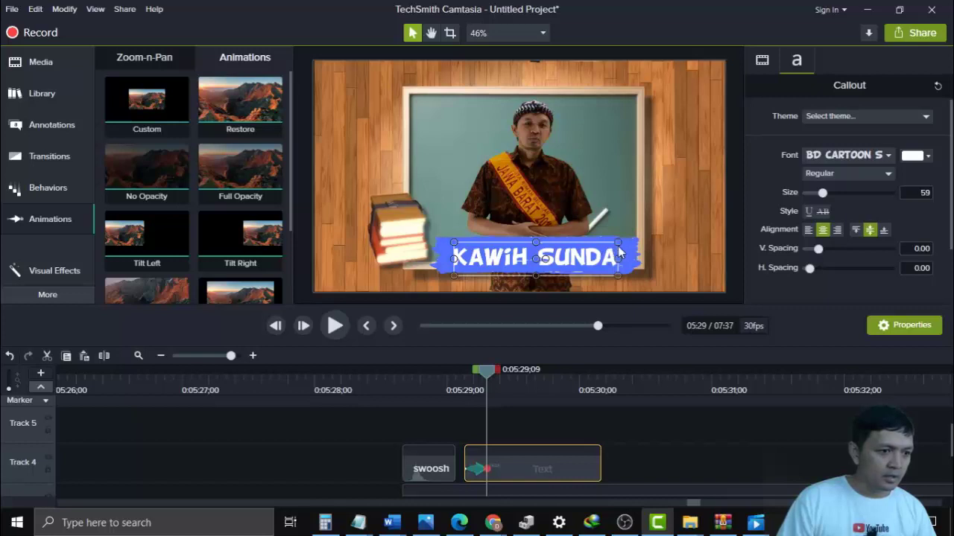
{"action": "left_click_drag", "start_coordinate": [618, 241], "coordinate": [645, 234]}
{"action": "left_click_drag", "start_coordinate": [576, 258], "coordinate": [618, 275]}
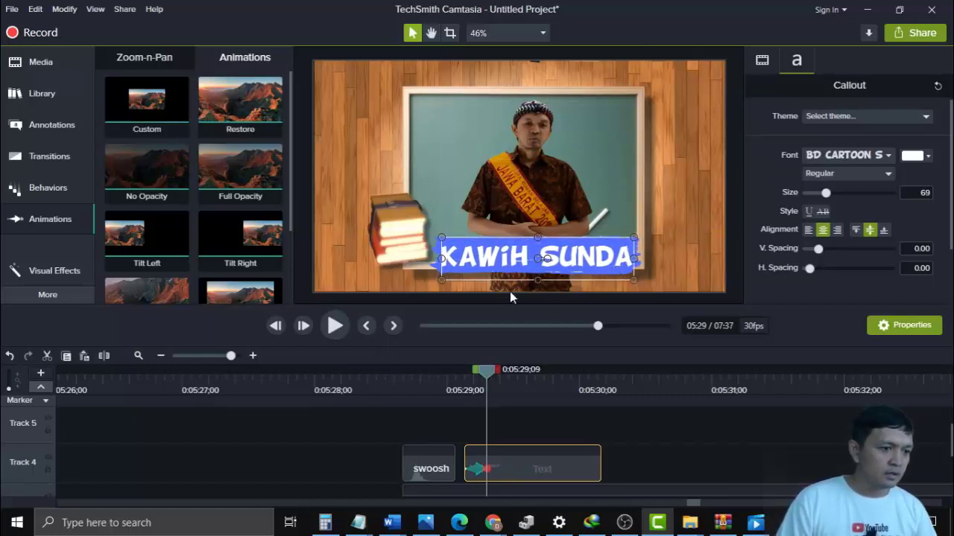
- Give the Text clip's KAWIH SUNDA grow animation Bounce easing, then rewind the playhead to just before it
{"action": "right_click", "coordinate": [505, 258]}
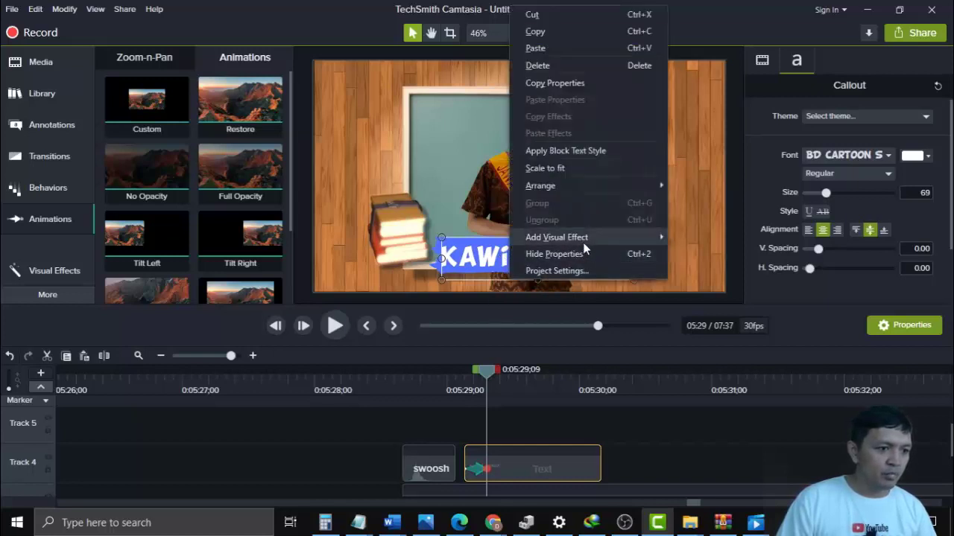
{"action": "left_click", "coordinate": [570, 271]}
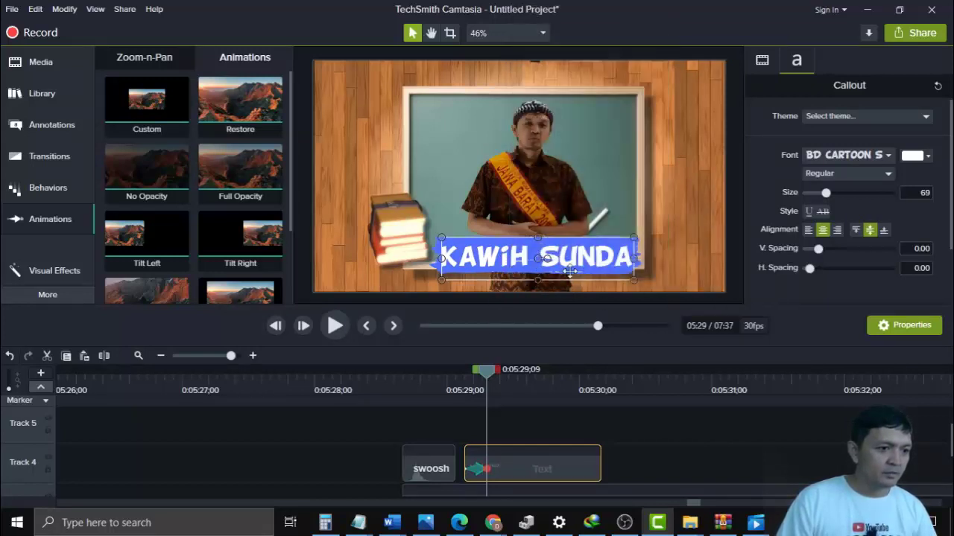
{"action": "right_click", "coordinate": [498, 259]}
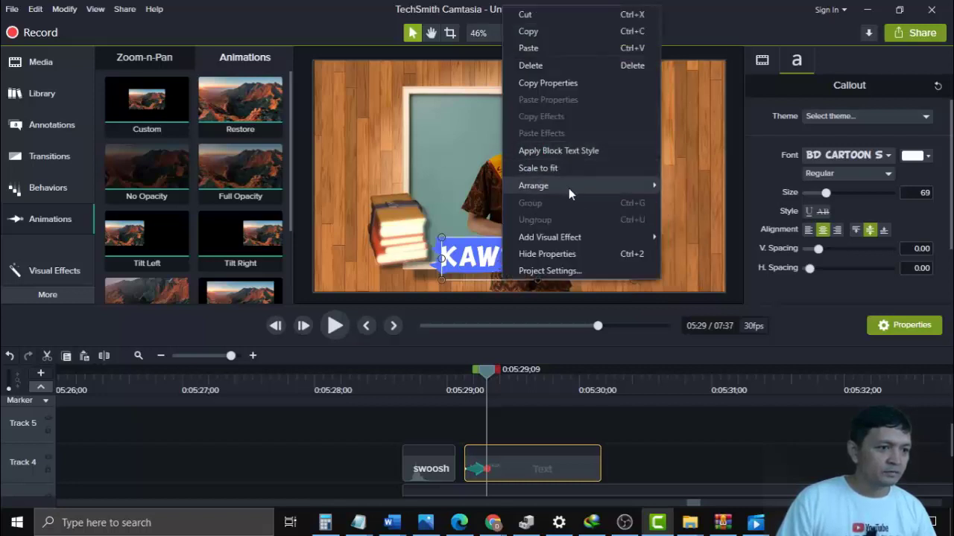
{"action": "mouse_move", "coordinate": [573, 193]}
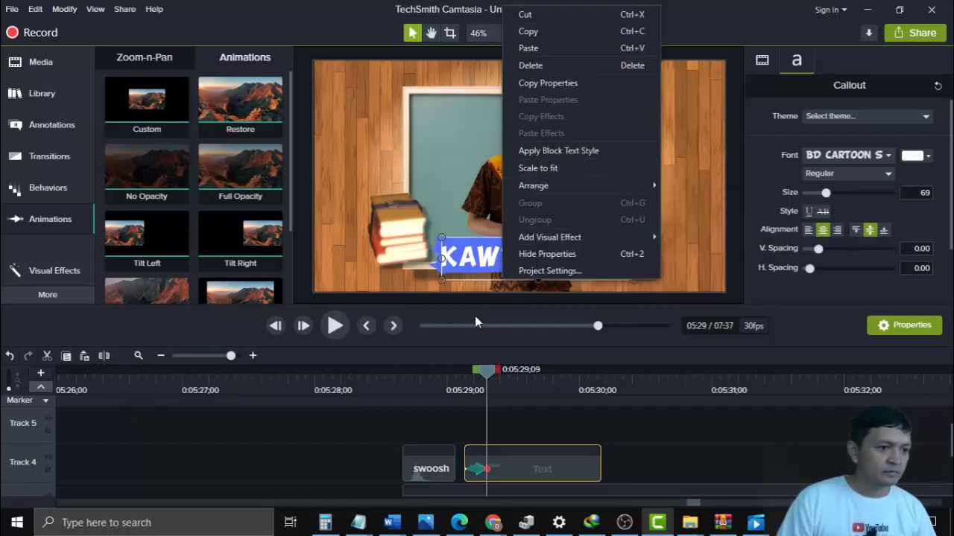
{"action": "left_click", "coordinate": [480, 474]}
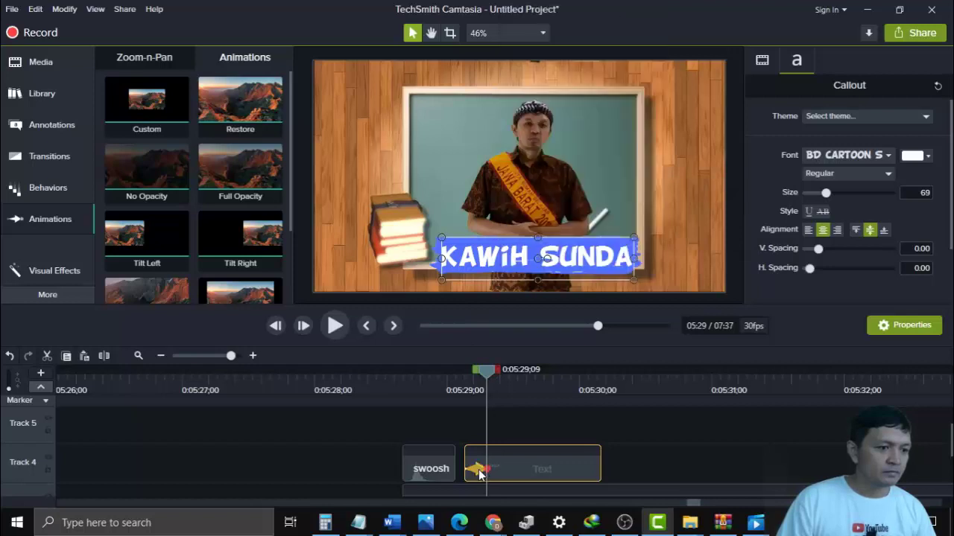
{"action": "right_click", "coordinate": [481, 474]}
{"action": "mouse_move", "coordinate": [534, 437]}
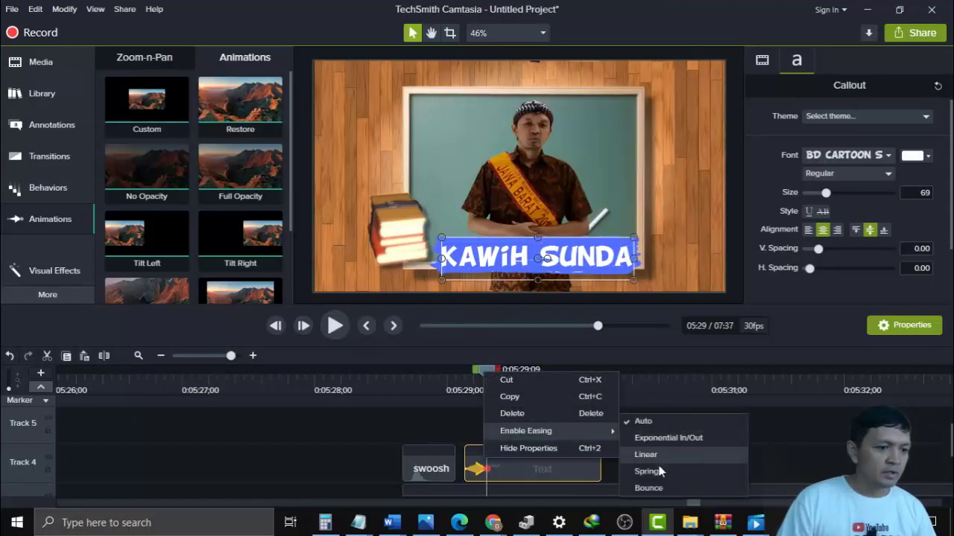
{"action": "left_click", "coordinate": [660, 490]}
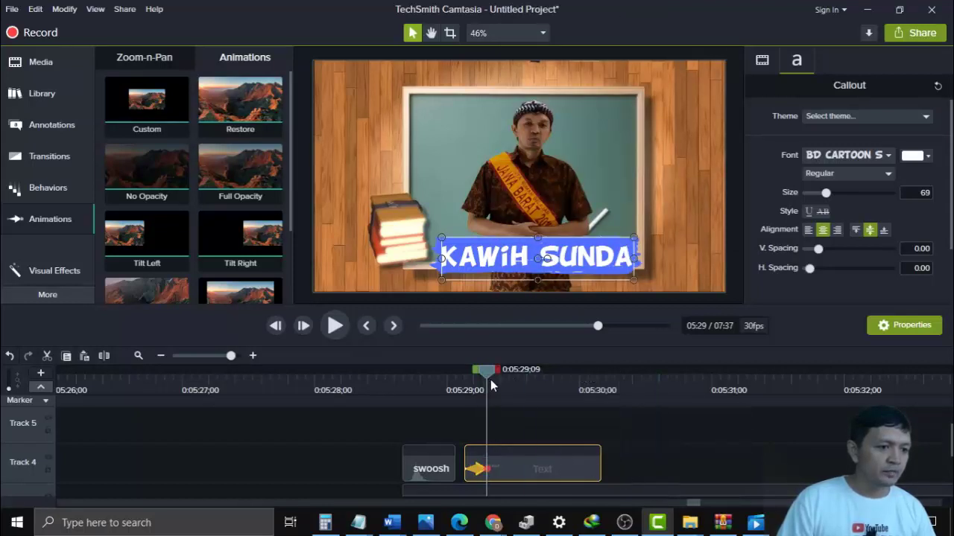
{"action": "left_click_drag", "start_coordinate": [490, 384], "coordinate": [459, 381]}
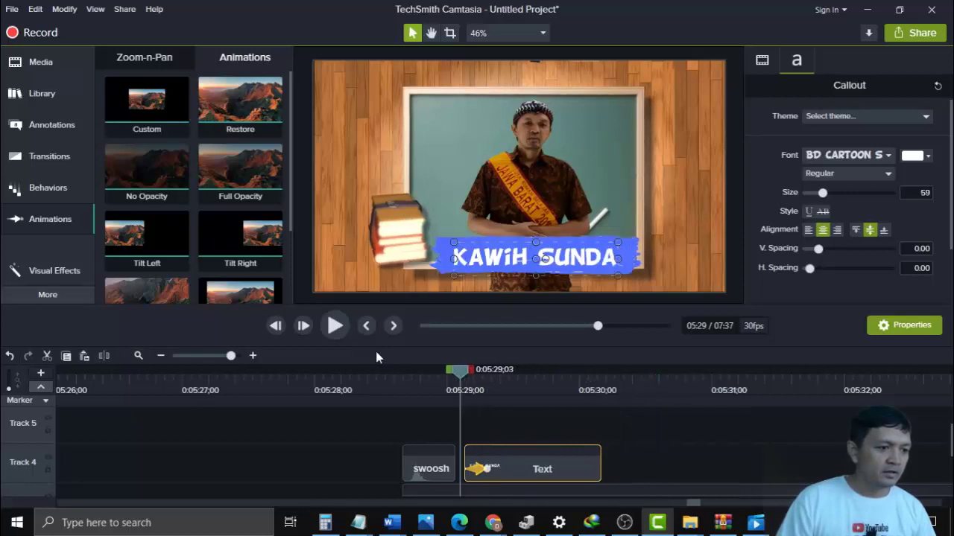
{"action": "left_click", "coordinate": [335, 333]}
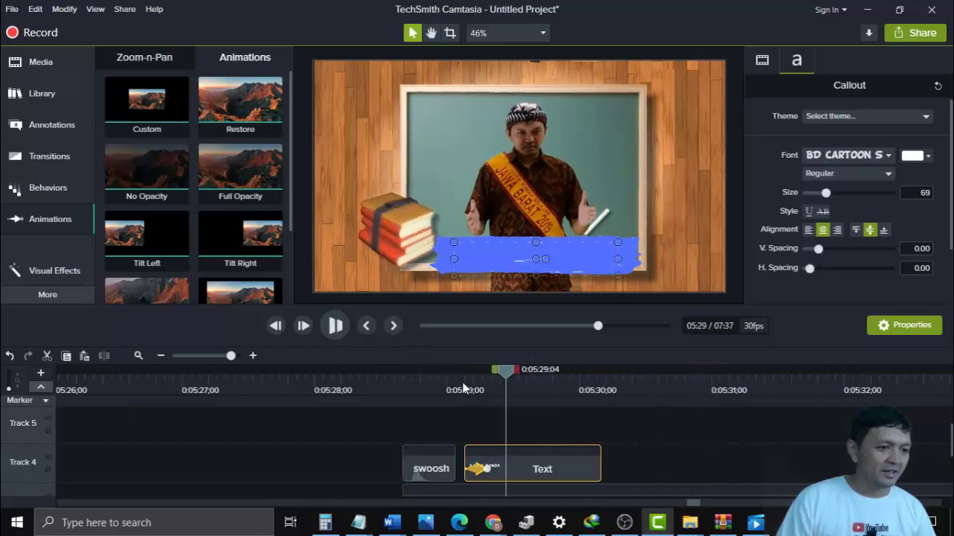
{"action": "left_click_drag", "start_coordinate": [461, 373], "coordinate": [474, 387]}
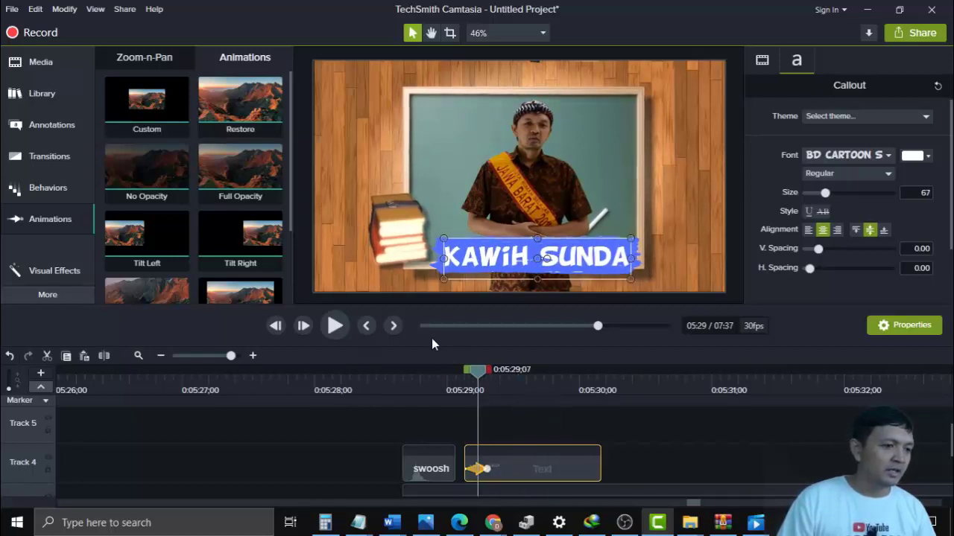
- Import pop.m4a into the Media Bin and drop it on Track 5 at the title's entrance
{"action": "left_click", "coordinate": [61, 69]}
{"action": "left_click", "coordinate": [105, 296]}
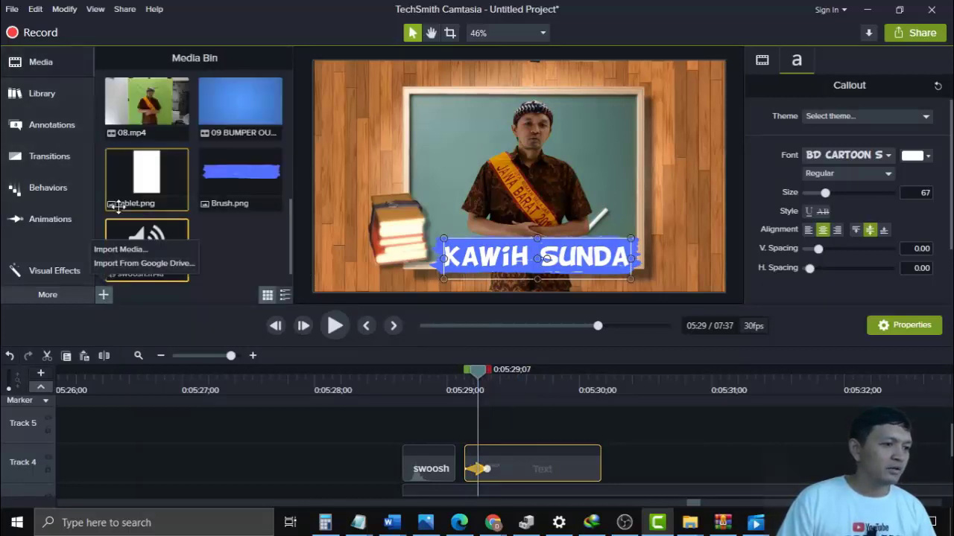
{"action": "left_click", "coordinate": [132, 252]}
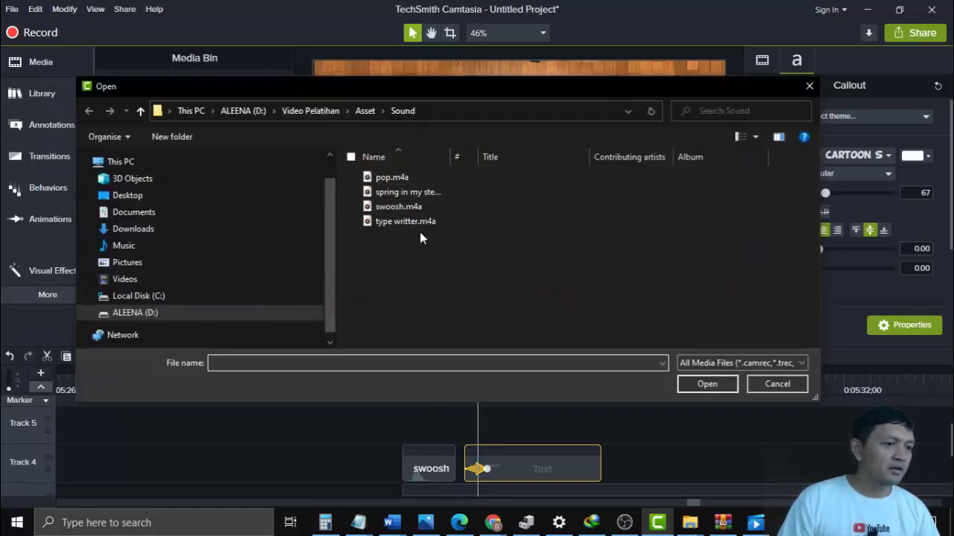
{"action": "left_click", "coordinate": [415, 181]}
{"action": "left_click", "coordinate": [698, 383]}
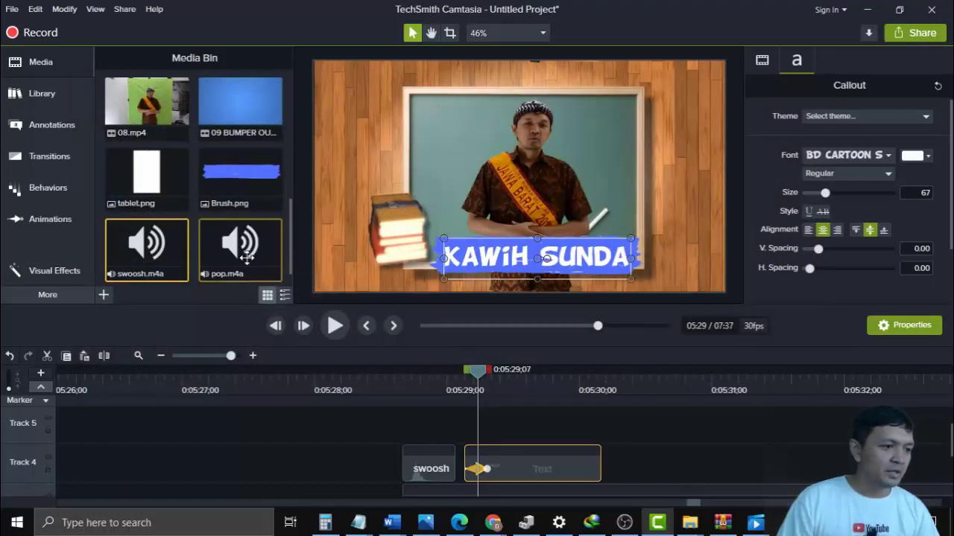
{"action": "left_click_drag", "start_coordinate": [250, 258], "coordinate": [475, 432]}
{"action": "scroll", "coordinate": [610, 449], "scroll_direction": "down", "scroll_amount": 1}
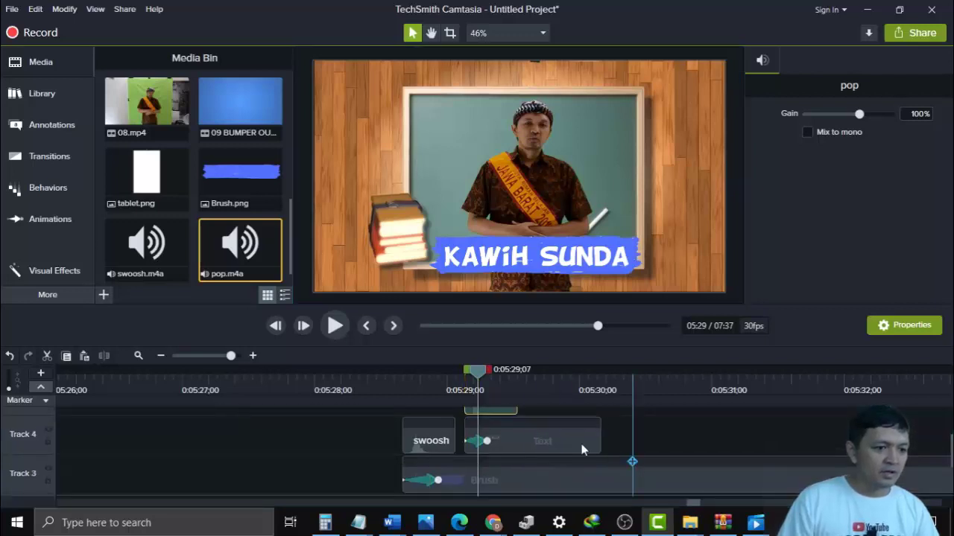
- Trim the Track 3 Brush clip to match the title and preview the entrance with sound
{"action": "left_click", "coordinate": [161, 355]}
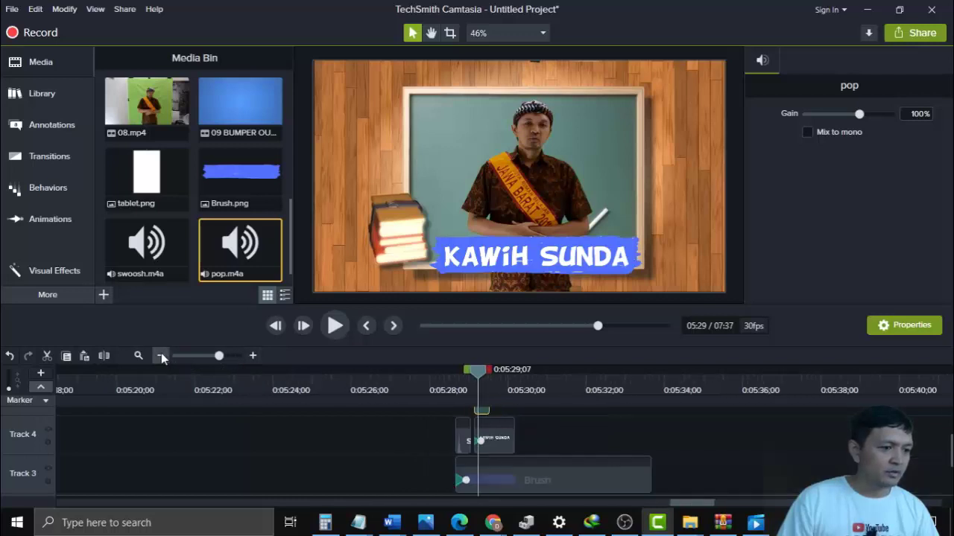
{"action": "left_click", "coordinate": [646, 484]}
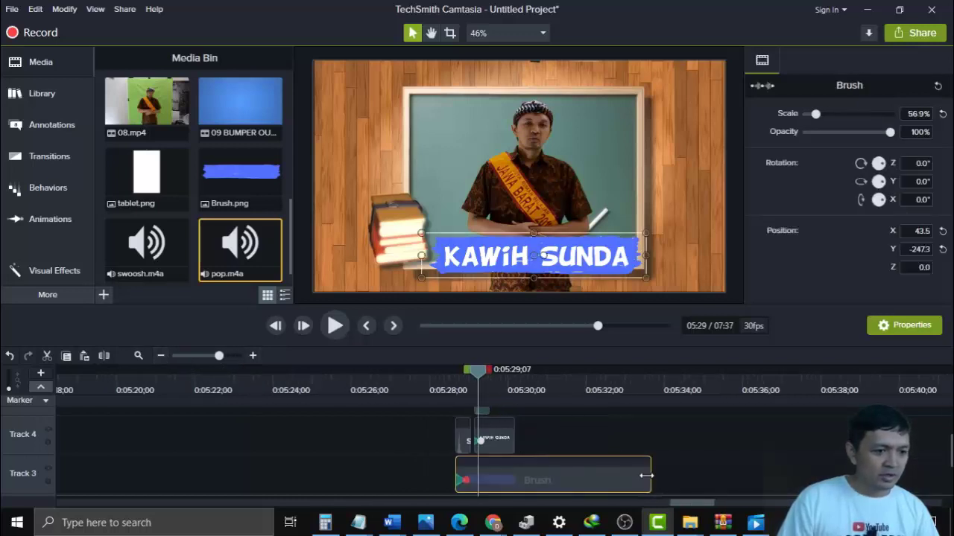
{"action": "left_click_drag", "start_coordinate": [651, 478], "coordinate": [516, 484]}
{"action": "left_click_drag", "start_coordinate": [478, 370], "coordinate": [454, 370]}
{"action": "left_click", "coordinate": [339, 328]}
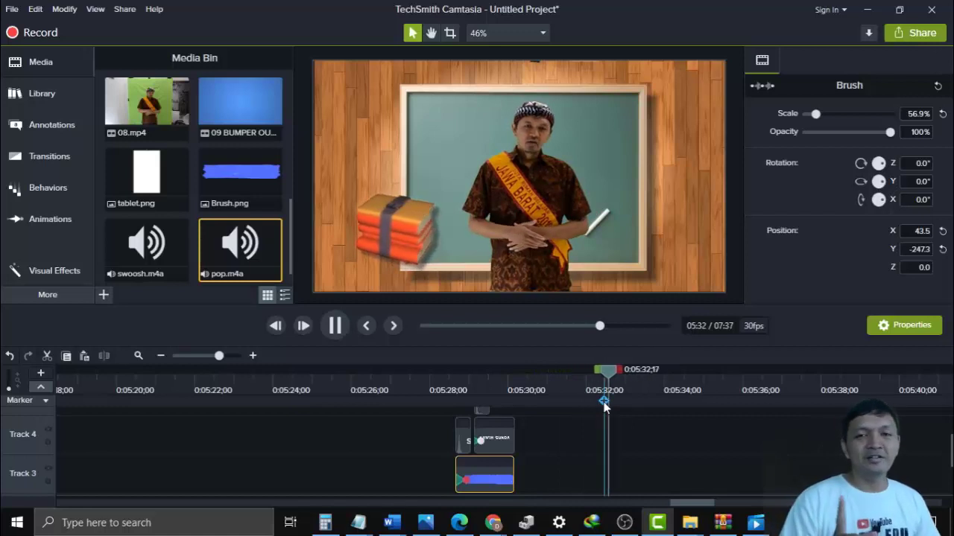
{"action": "left_click", "coordinate": [335, 325]}
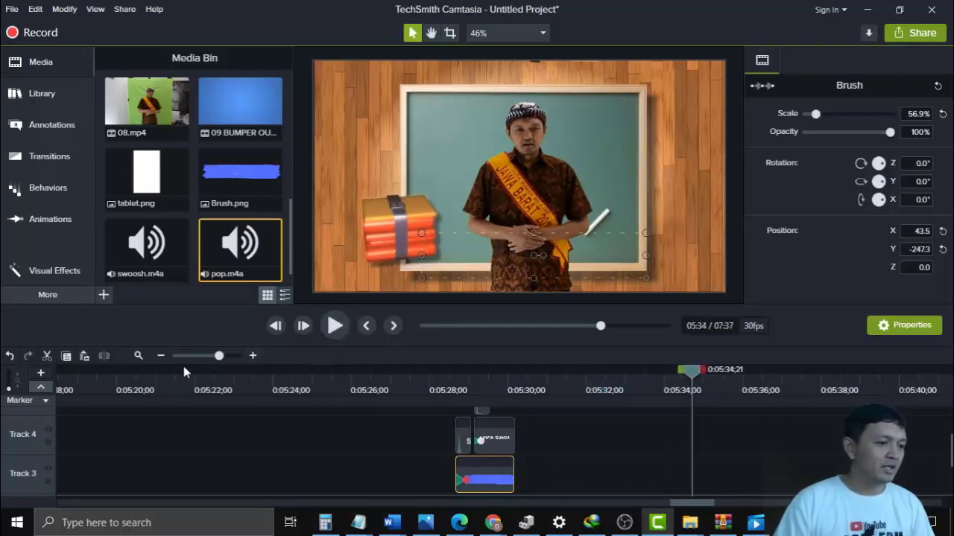
- Zoom the timeline further out, replay the title entrance, and return to the learning-objectives slide near 4:16
{"action": "left_click", "coordinate": [161, 355]}
{"action": "left_click", "coordinate": [161, 355]}
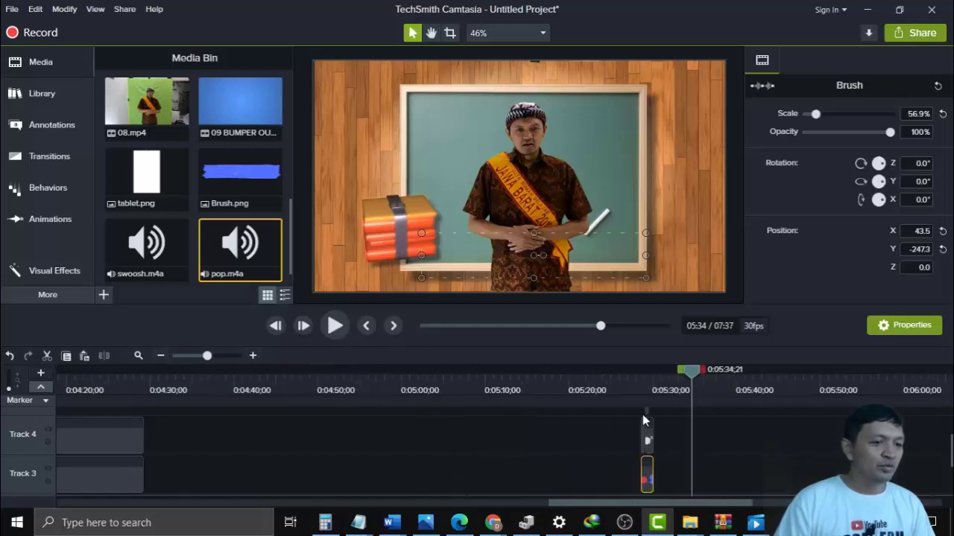
{"action": "left_click_drag", "start_coordinate": [691, 375], "coordinate": [638, 368]}
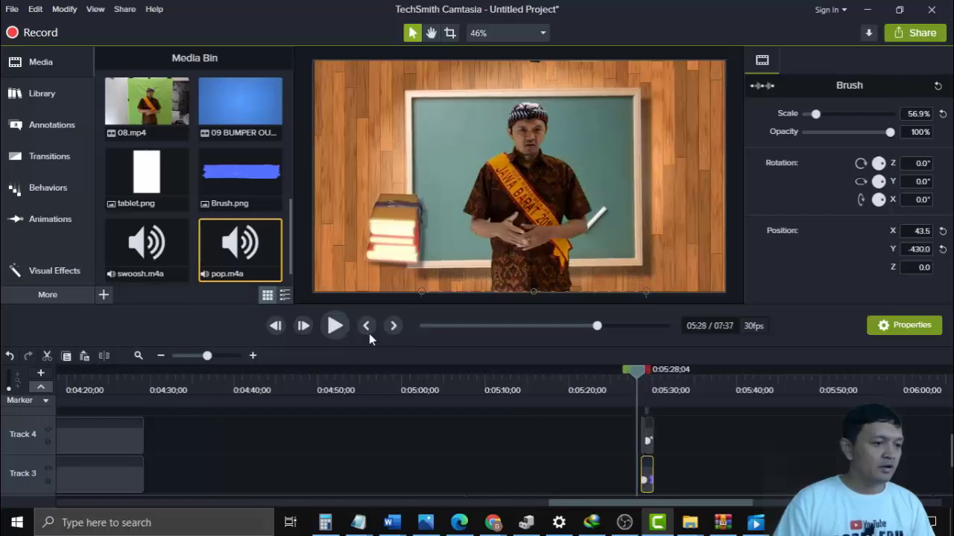
{"action": "left_click", "coordinate": [336, 328]}
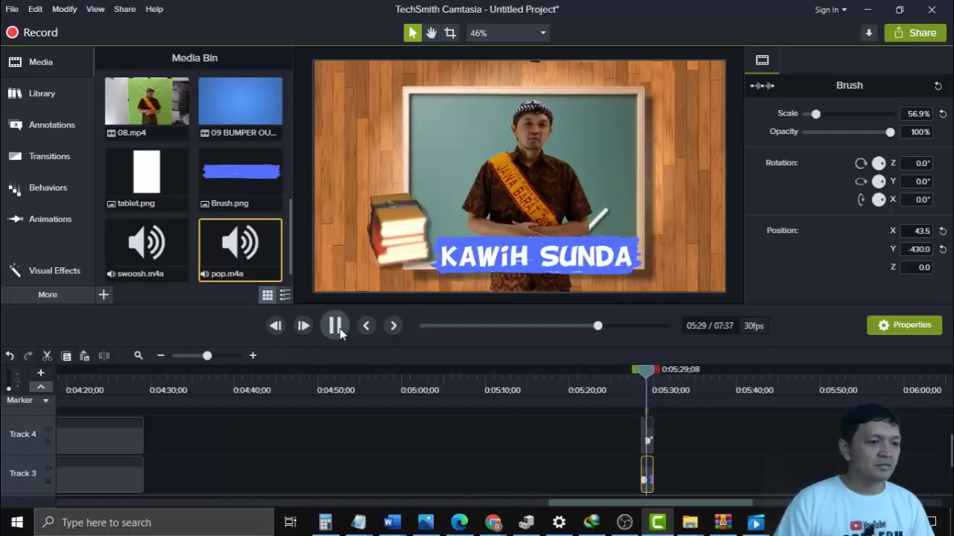
{"action": "left_click", "coordinate": [161, 356]}
{"action": "left_click", "coordinate": [161, 356]}
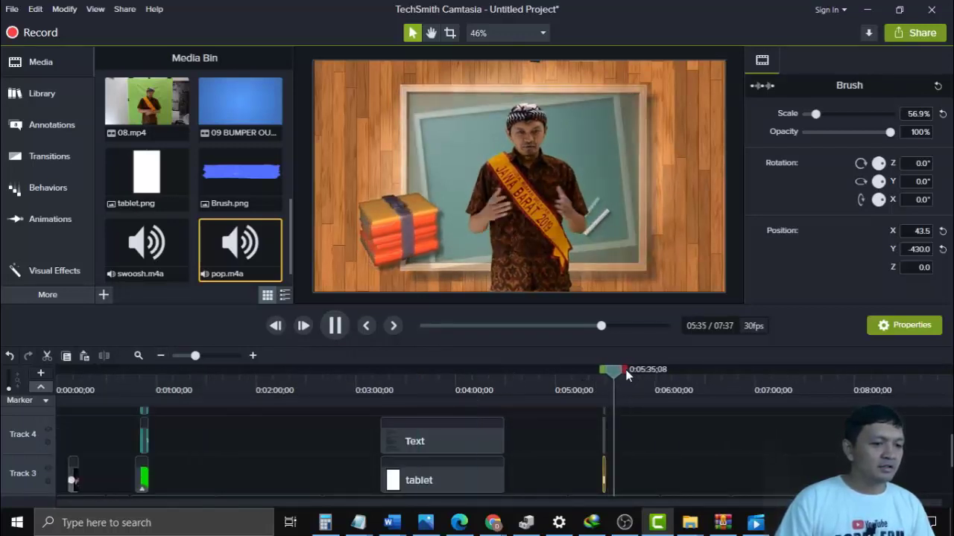
{"action": "left_click_drag", "start_coordinate": [616, 370], "coordinate": [483, 398]}
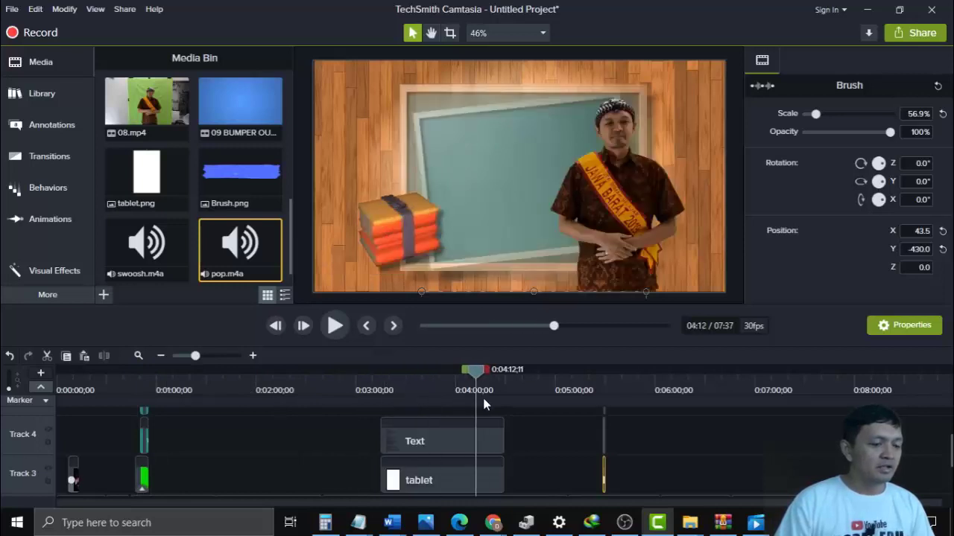
- Zoom out to the full 7:37 timeline, scroll to Tracks 2 and 1, and scrub back to 0:00
{"action": "left_click", "coordinate": [159, 356]}
{"action": "scroll", "coordinate": [375, 426], "scroll_direction": "down", "scroll_amount": 2}
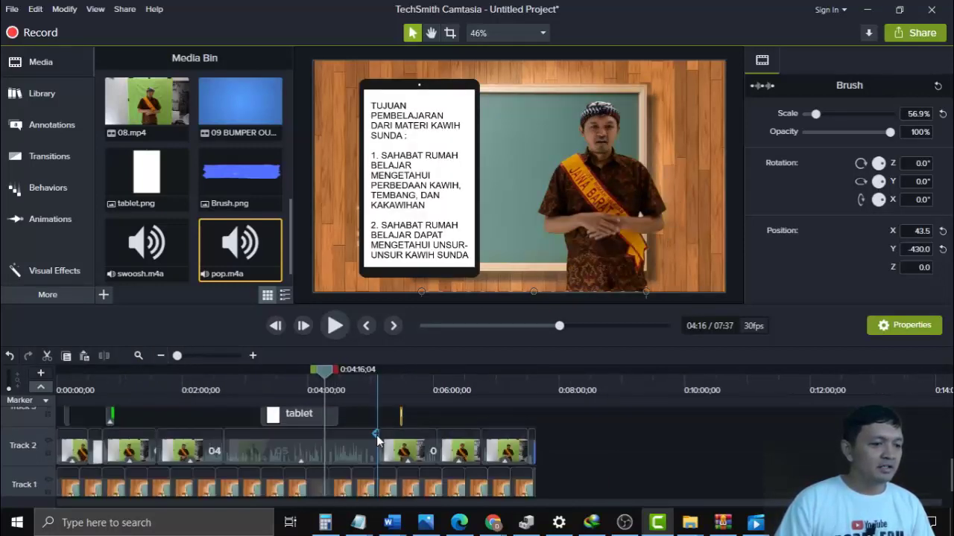
{"action": "left_click_drag", "start_coordinate": [324, 369], "coordinate": [36, 383]}
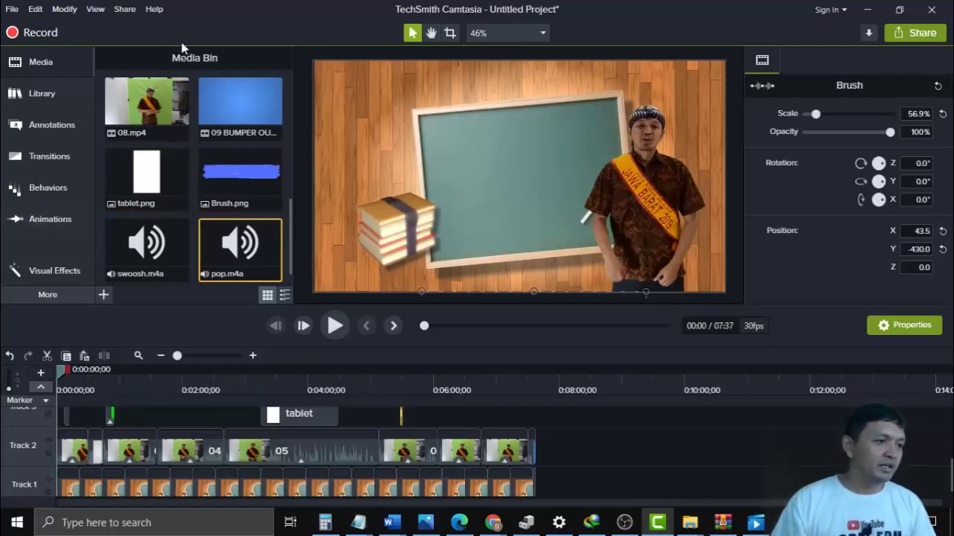
- Share to a local file with custom settings, name it 'video pembelajaran 1', and start rendering
{"action": "left_click", "coordinate": [133, 9]}
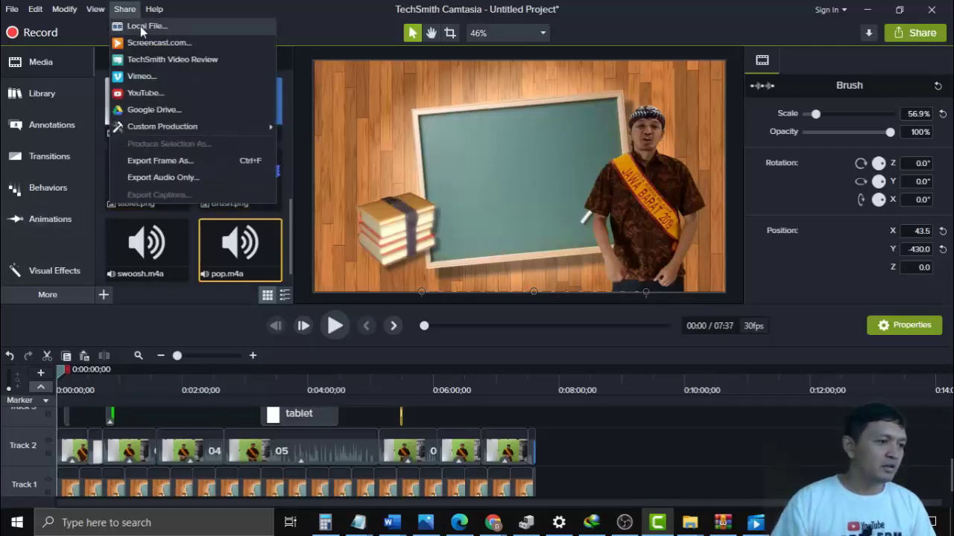
{"action": "left_click", "coordinate": [140, 25]}
{"action": "left_click", "coordinate": [618, 327]}
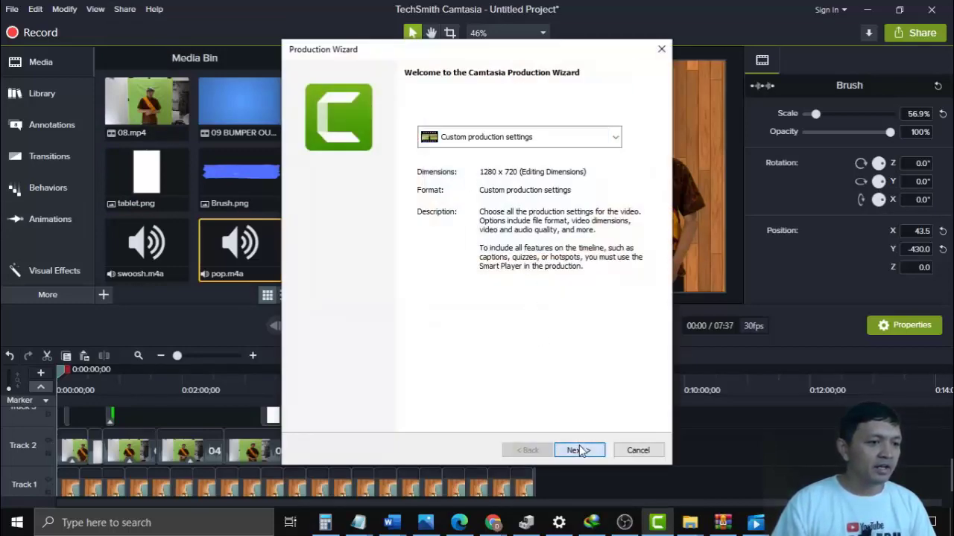
{"action": "left_click", "coordinate": [579, 449]}
{"action": "left_click", "coordinate": [579, 451]}
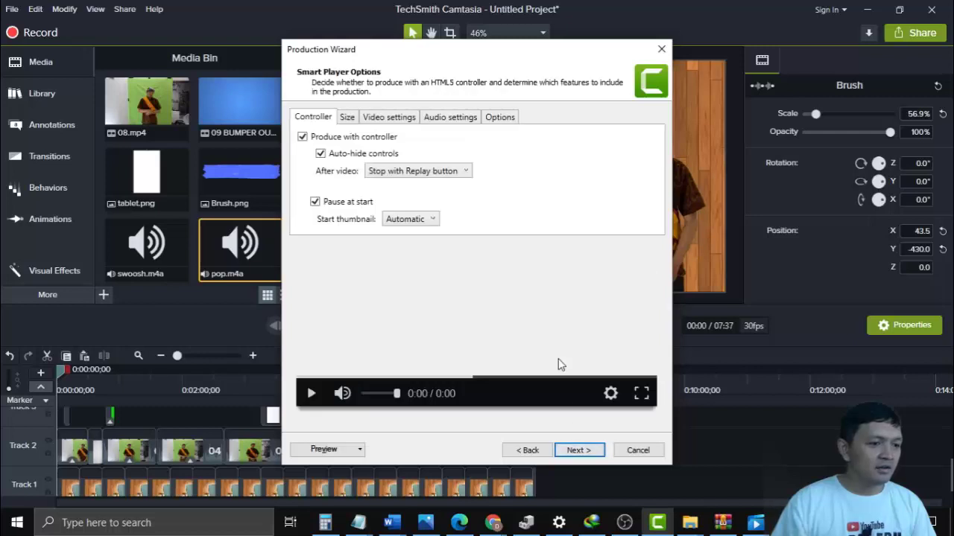
{"action": "left_click", "coordinate": [577, 451]}
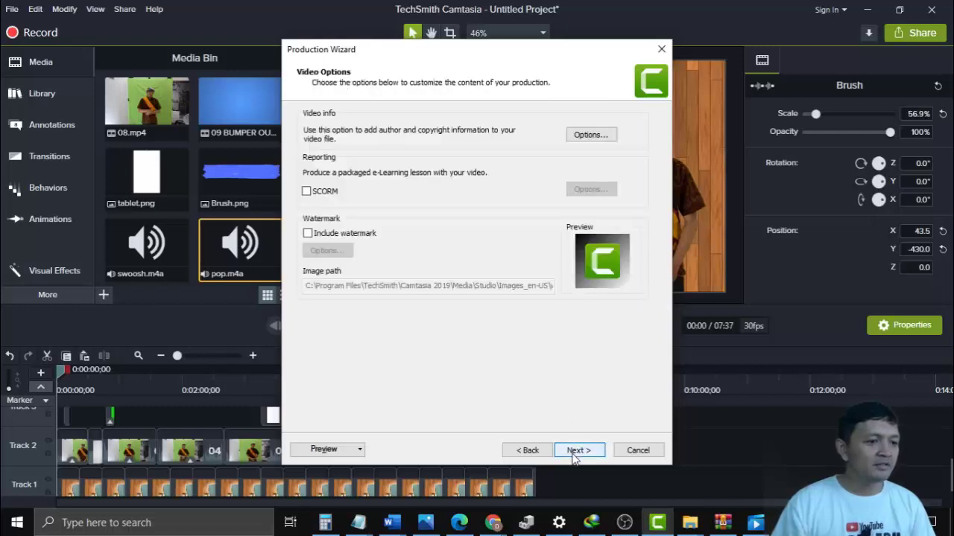
{"action": "left_click", "coordinate": [578, 451]}
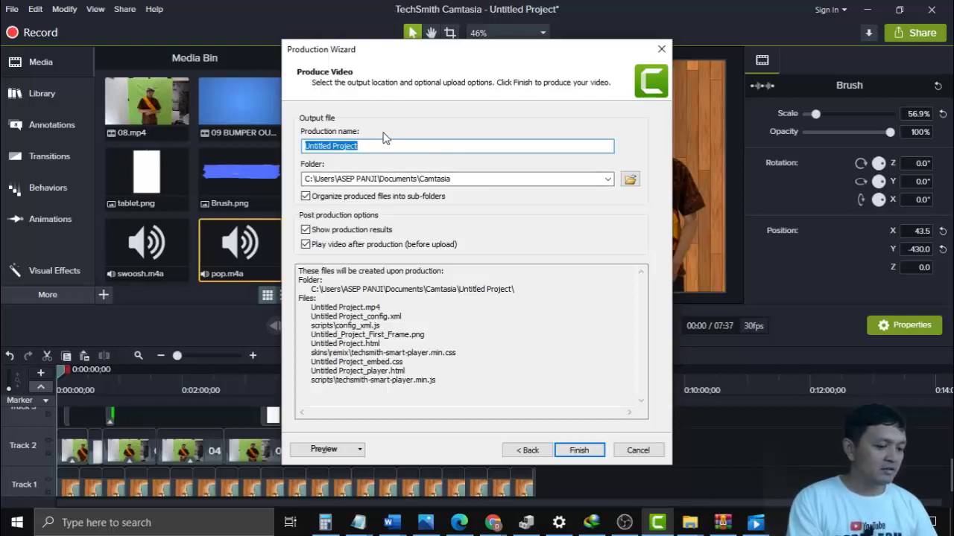
{"action": "type", "text": "video pem"}
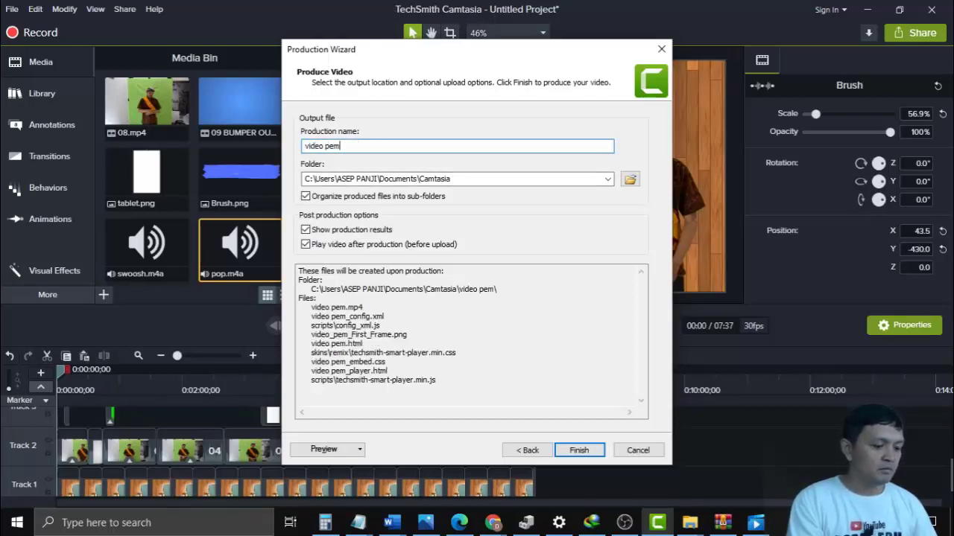
{"action": "type", "text": "belajaran "}
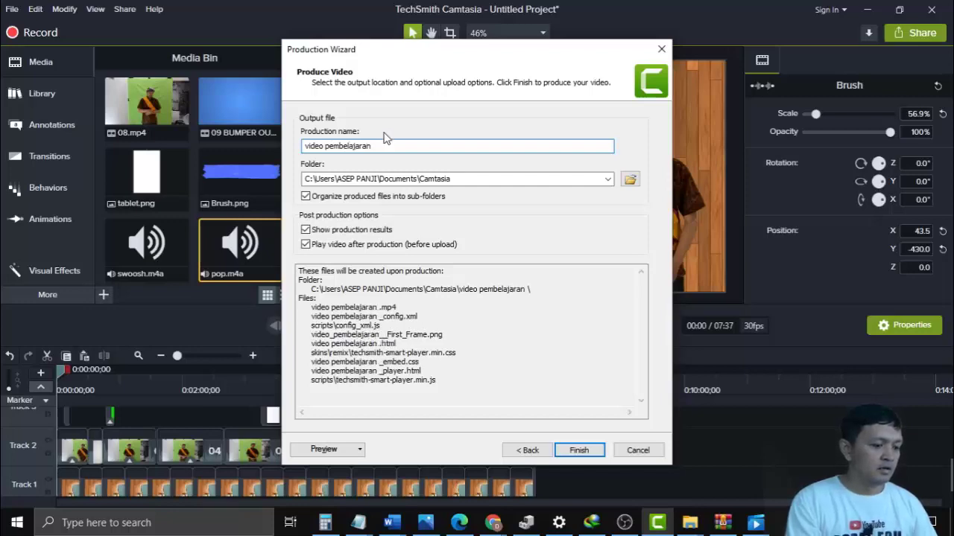
{"action": "type", "text": "1"}
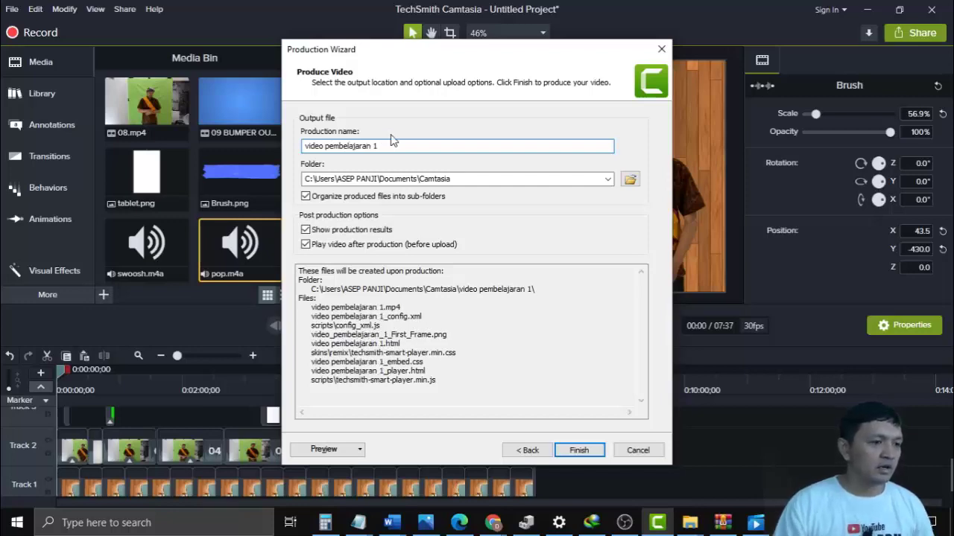
{"action": "left_click", "coordinate": [579, 450]}
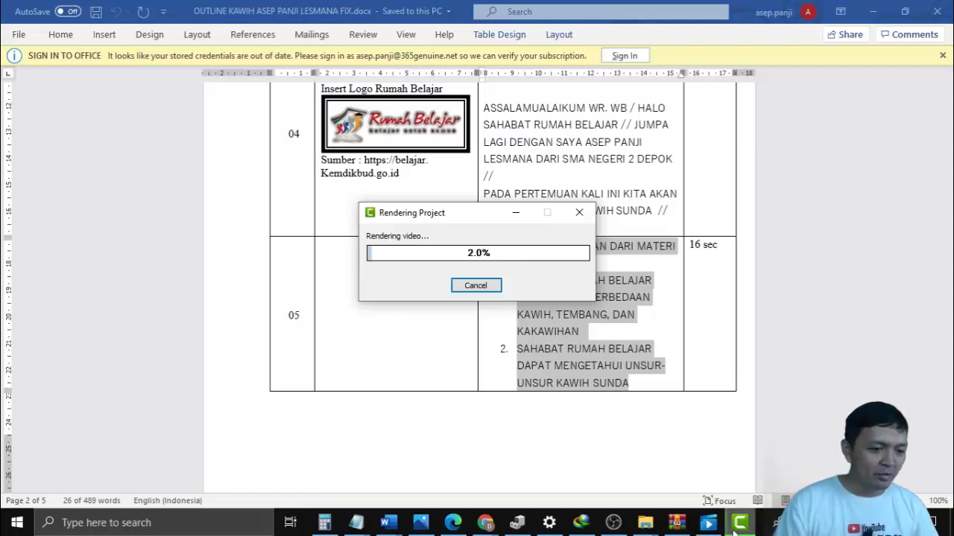
- Wait for rendering to finish until video pembelajaran 1.html opens in Chrome
{"action": "mouse_move", "coordinate": [734, 527]}
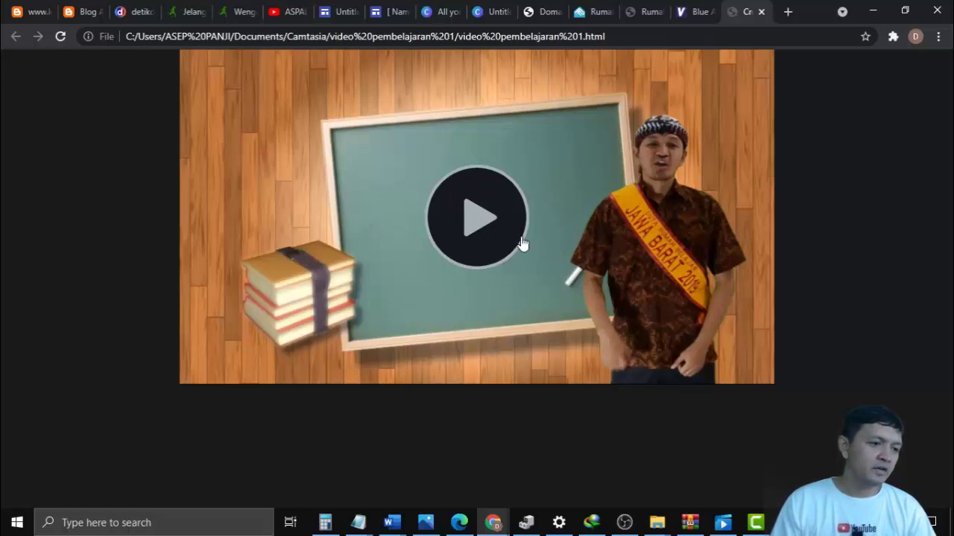
- Play the produced video in Chrome and pause it at 0:05
{"action": "left_click", "coordinate": [496, 230]}
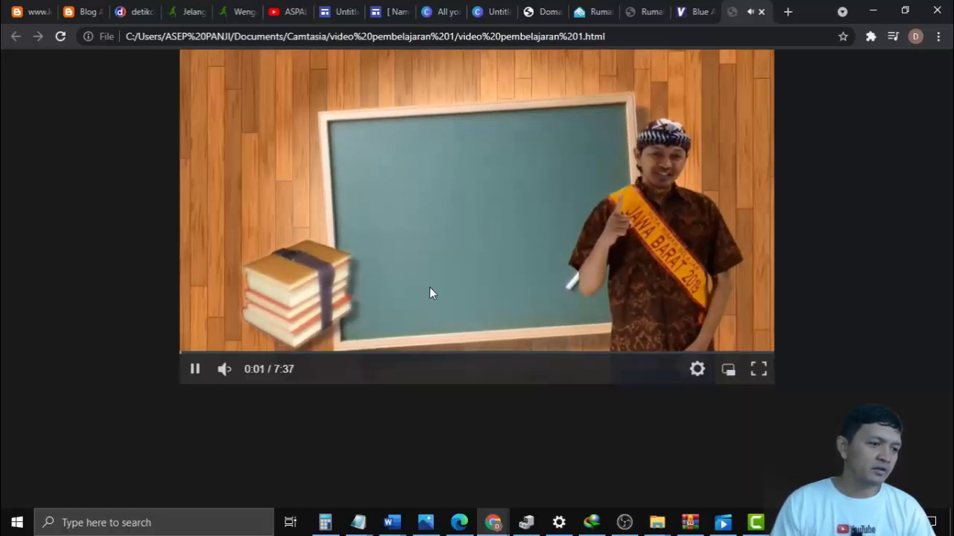
{"action": "left_click", "coordinate": [195, 372]}
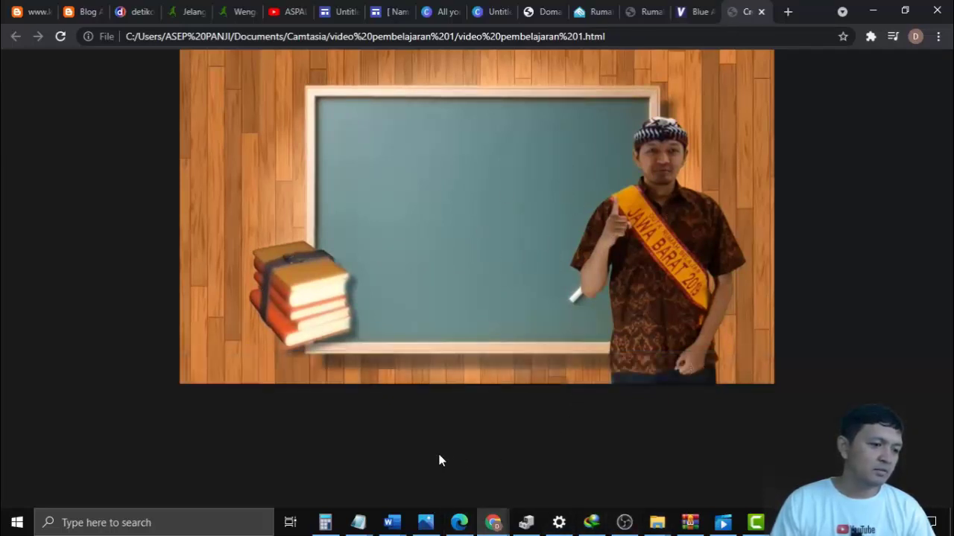
- Open Documents > Camtasia > video pembelajaran 1 and check the 43.2 MB MP4's Properties
{"action": "mouse_move", "coordinate": [657, 523]}
{"action": "left_click", "coordinate": [585, 466]}
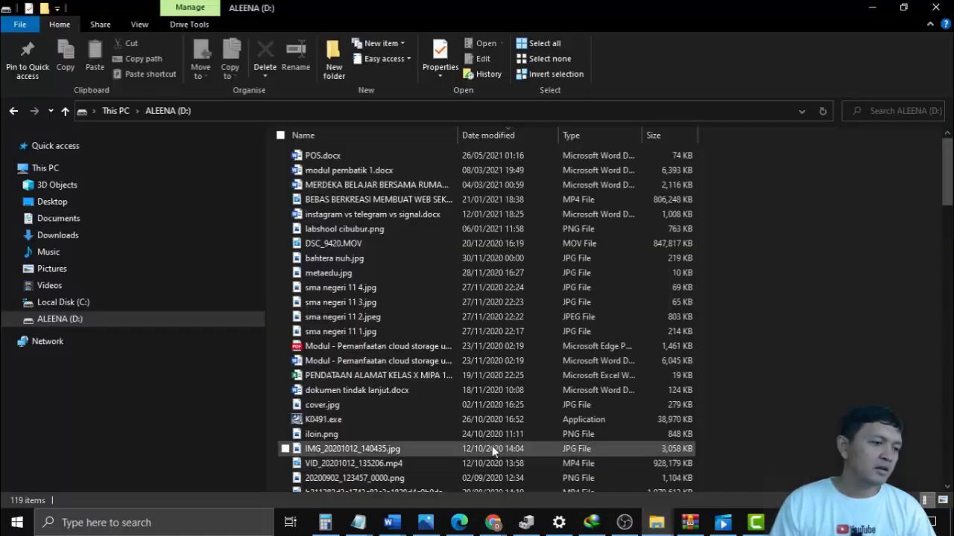
{"action": "left_click", "coordinate": [73, 227]}
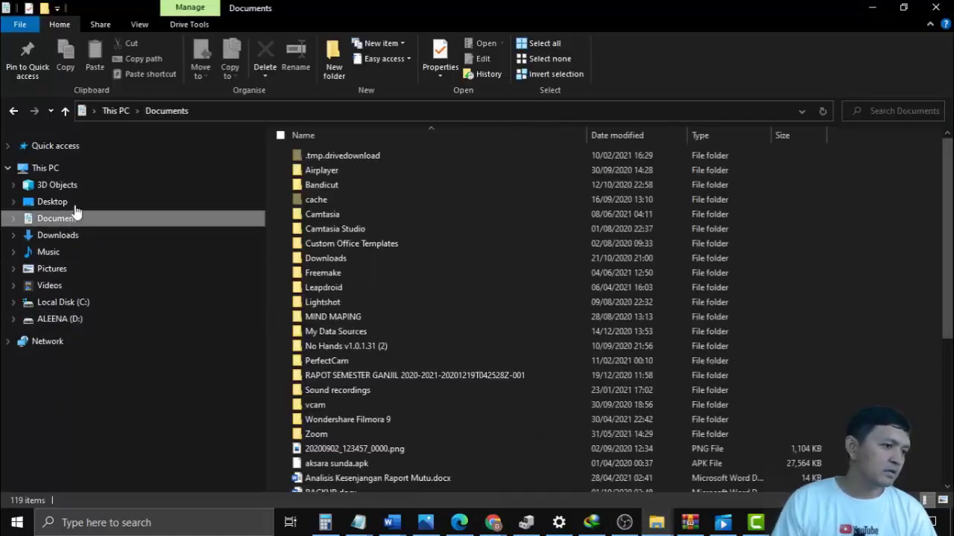
{"action": "double_click", "coordinate": [389, 215]}
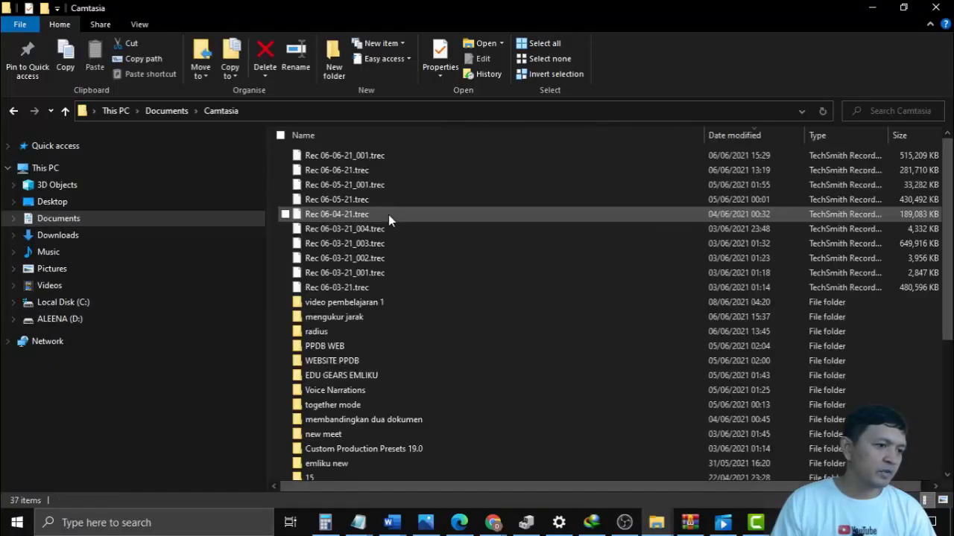
{"action": "double_click", "coordinate": [349, 304]}
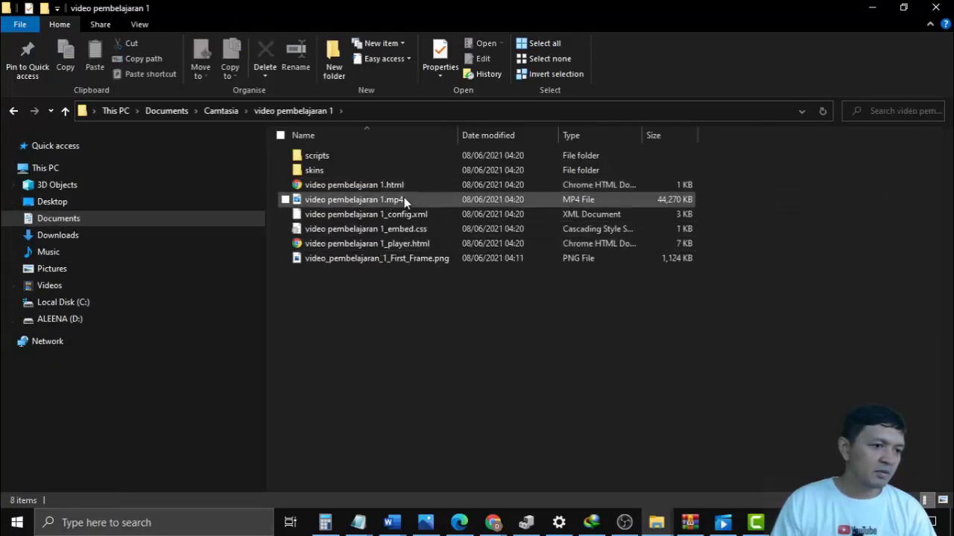
{"action": "right_click", "coordinate": [401, 202]}
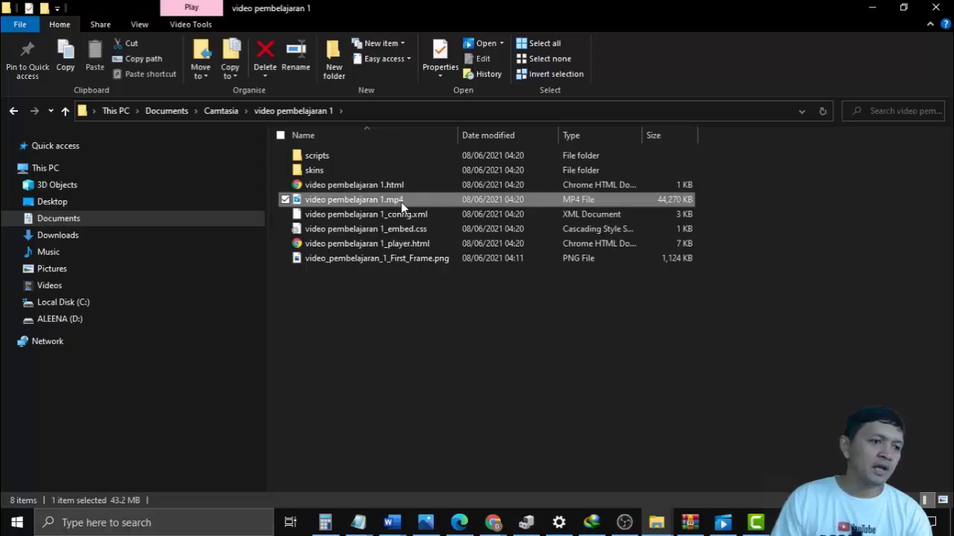
{"action": "left_click", "coordinate": [442, 497]}
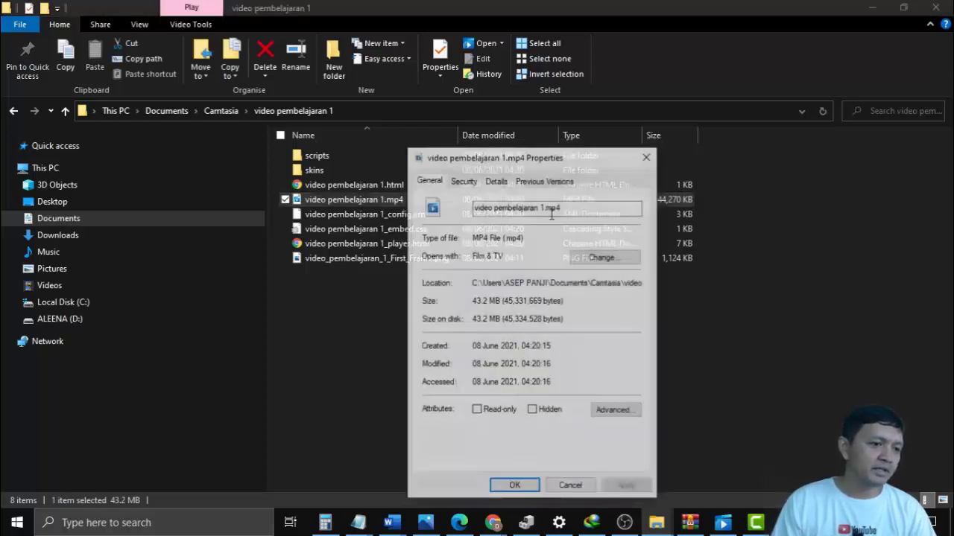
{"action": "left_click", "coordinate": [564, 488]}
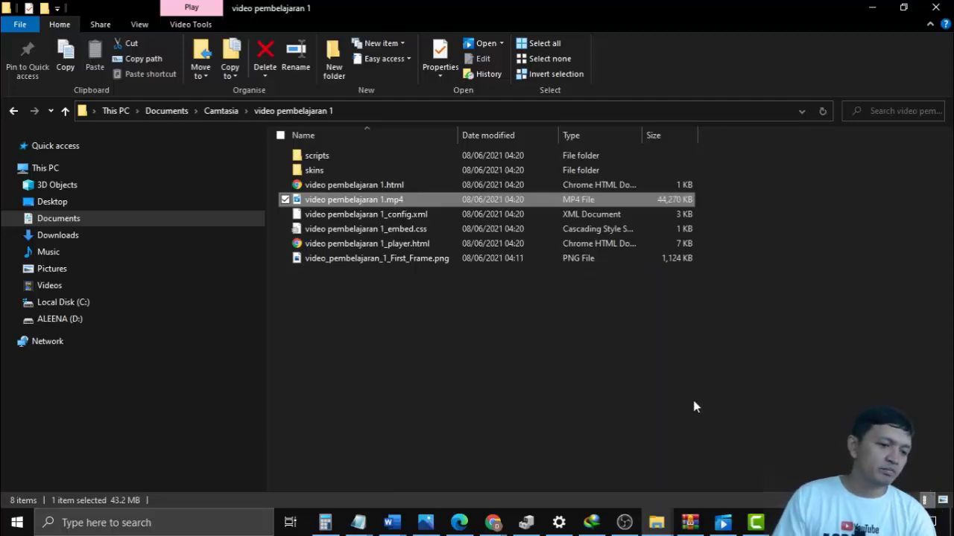
- Select the video pembelajaran 1_config.xml file, then close Camtasia's Production Results summary
{"action": "mouse_move", "coordinate": [748, 506]}
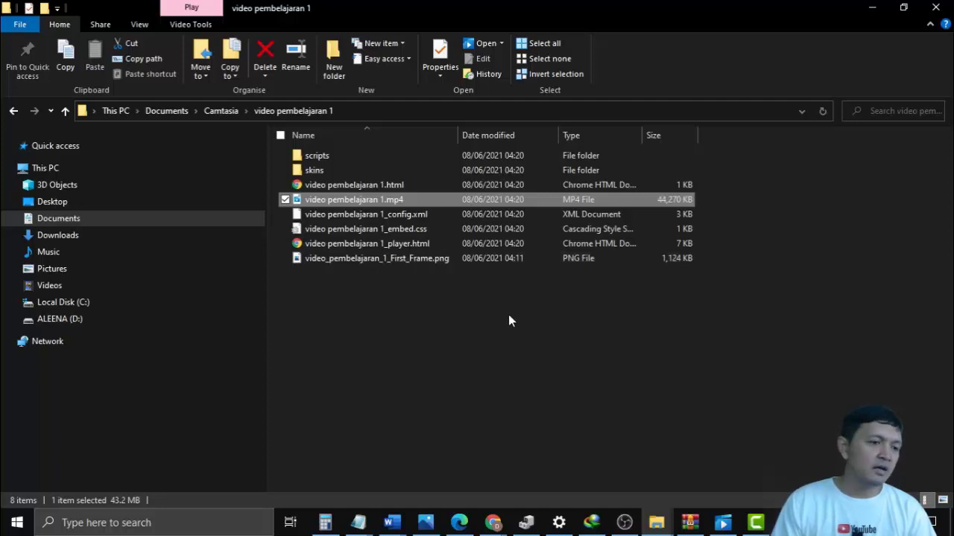
{"action": "left_click", "coordinate": [388, 216]}
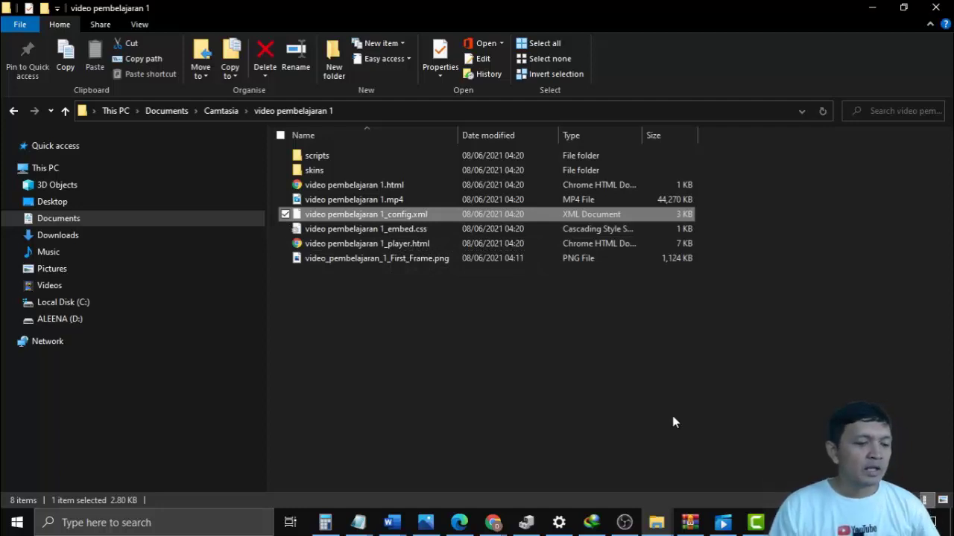
{"action": "left_click", "coordinate": [755, 522]}
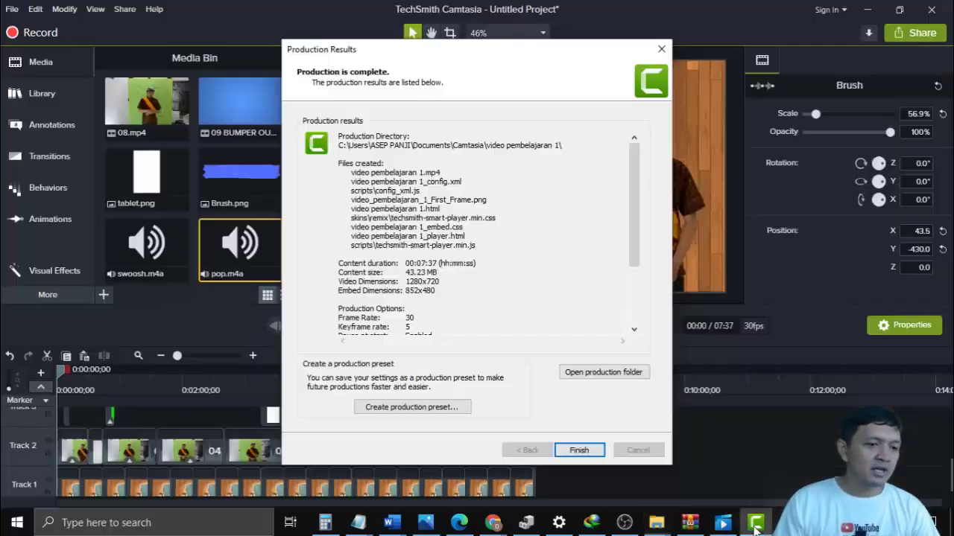
{"action": "left_click", "coordinate": [579, 450]}
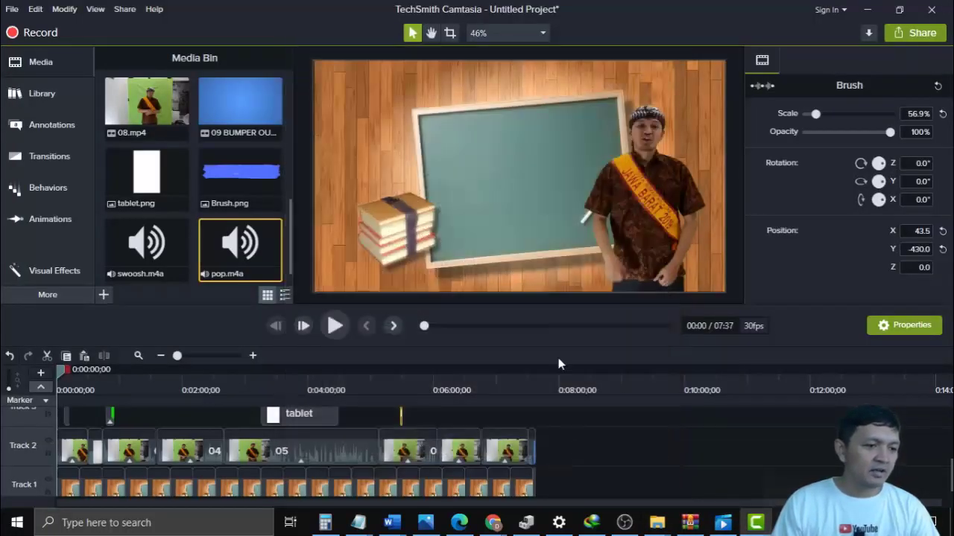